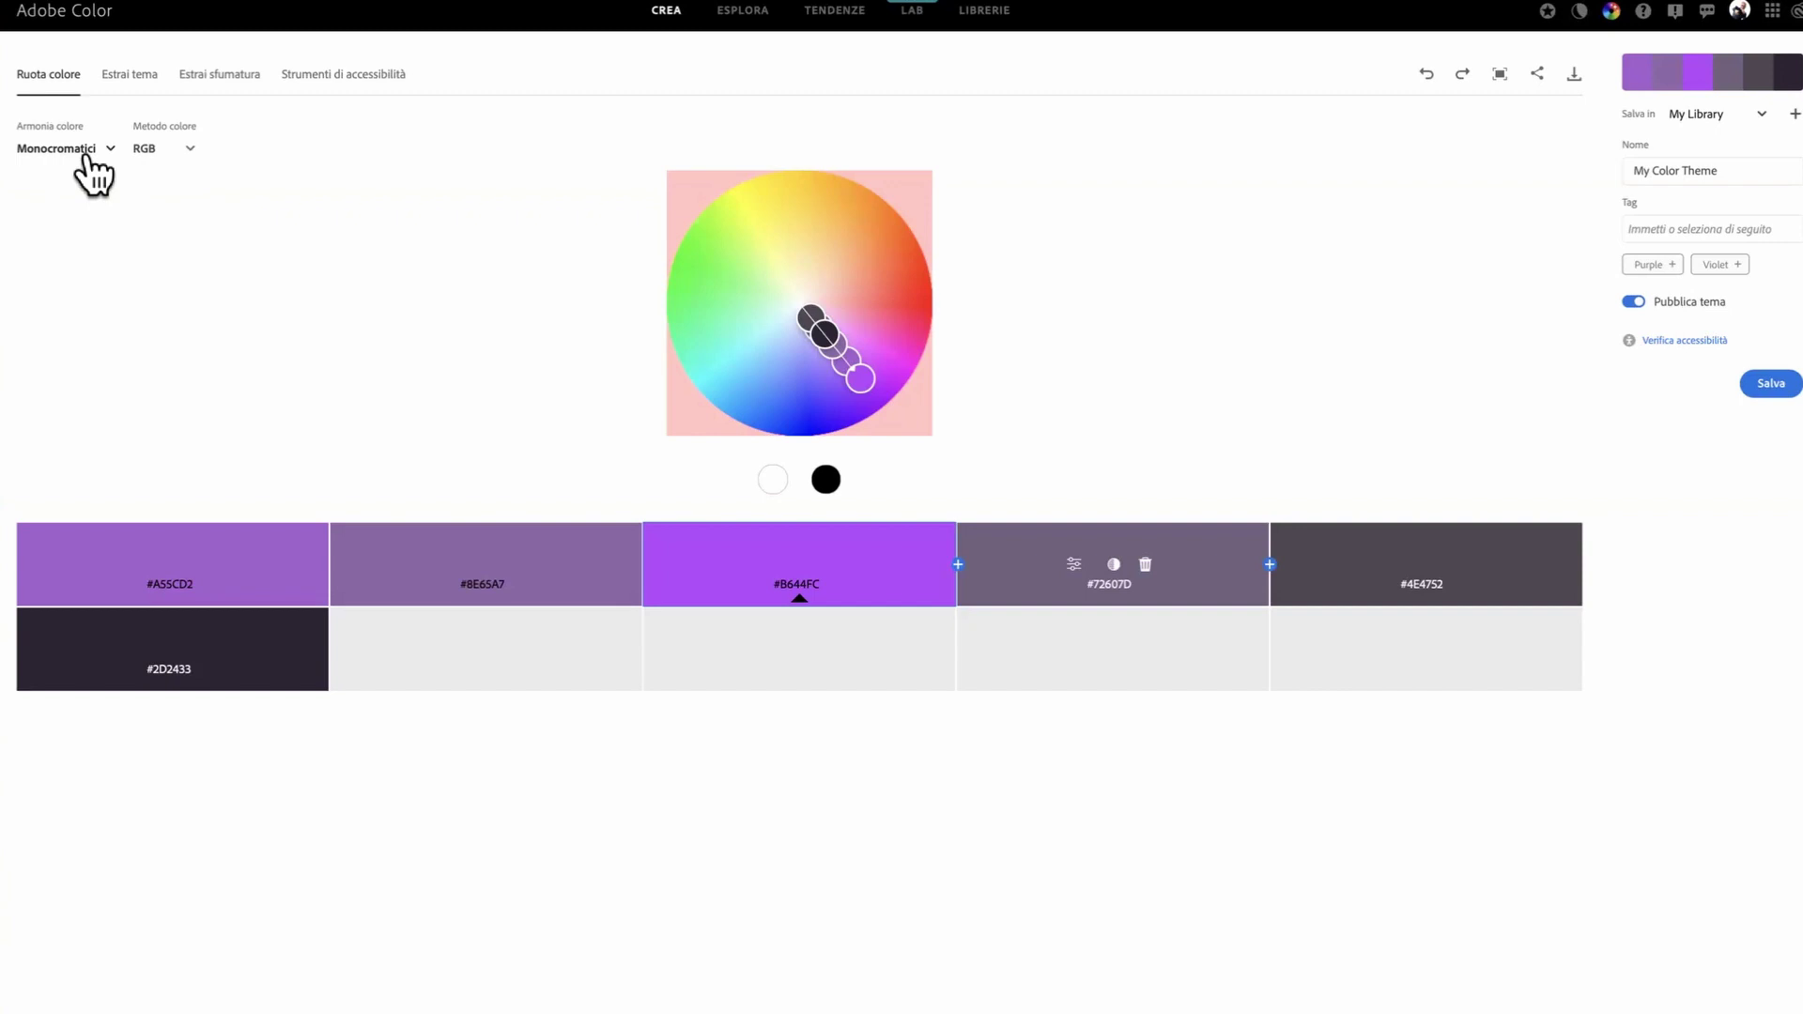
Step: Try the Triade, Complementari, Split complementari and Quadrata color harmonies in turn on the purple palette
left_click(85, 155)
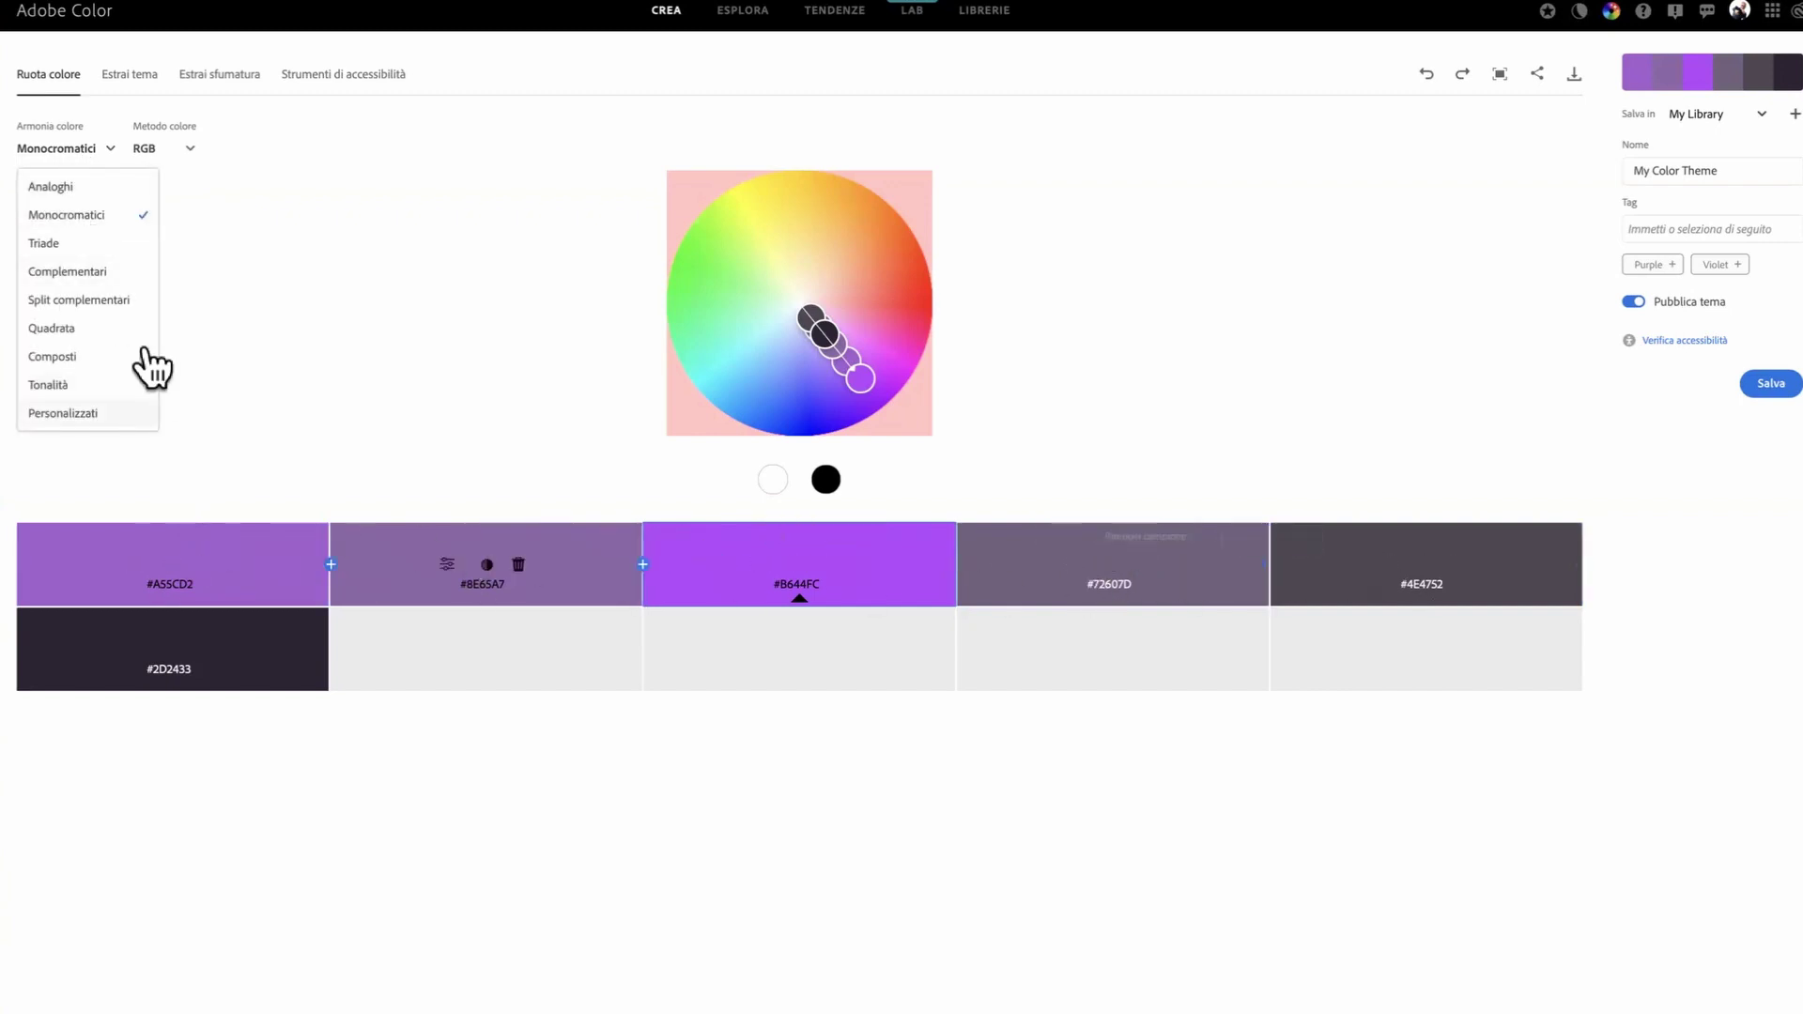
left_click(53, 245)
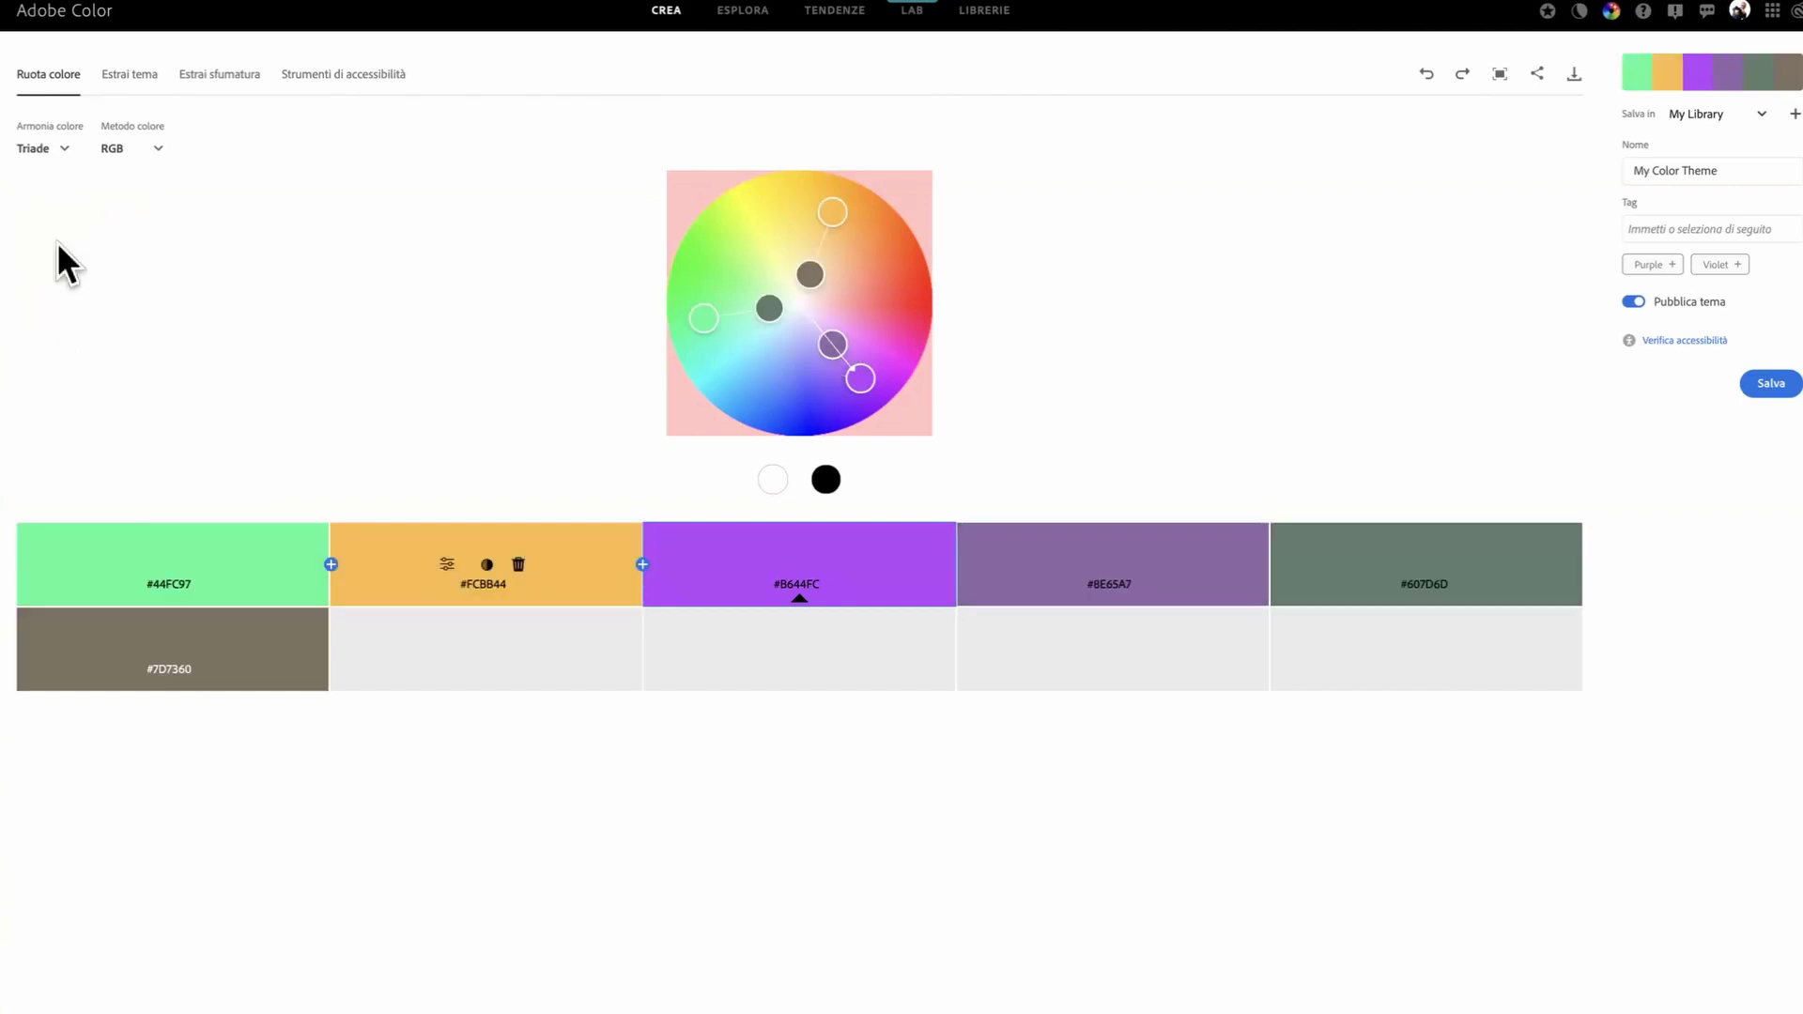
left_click(54, 156)
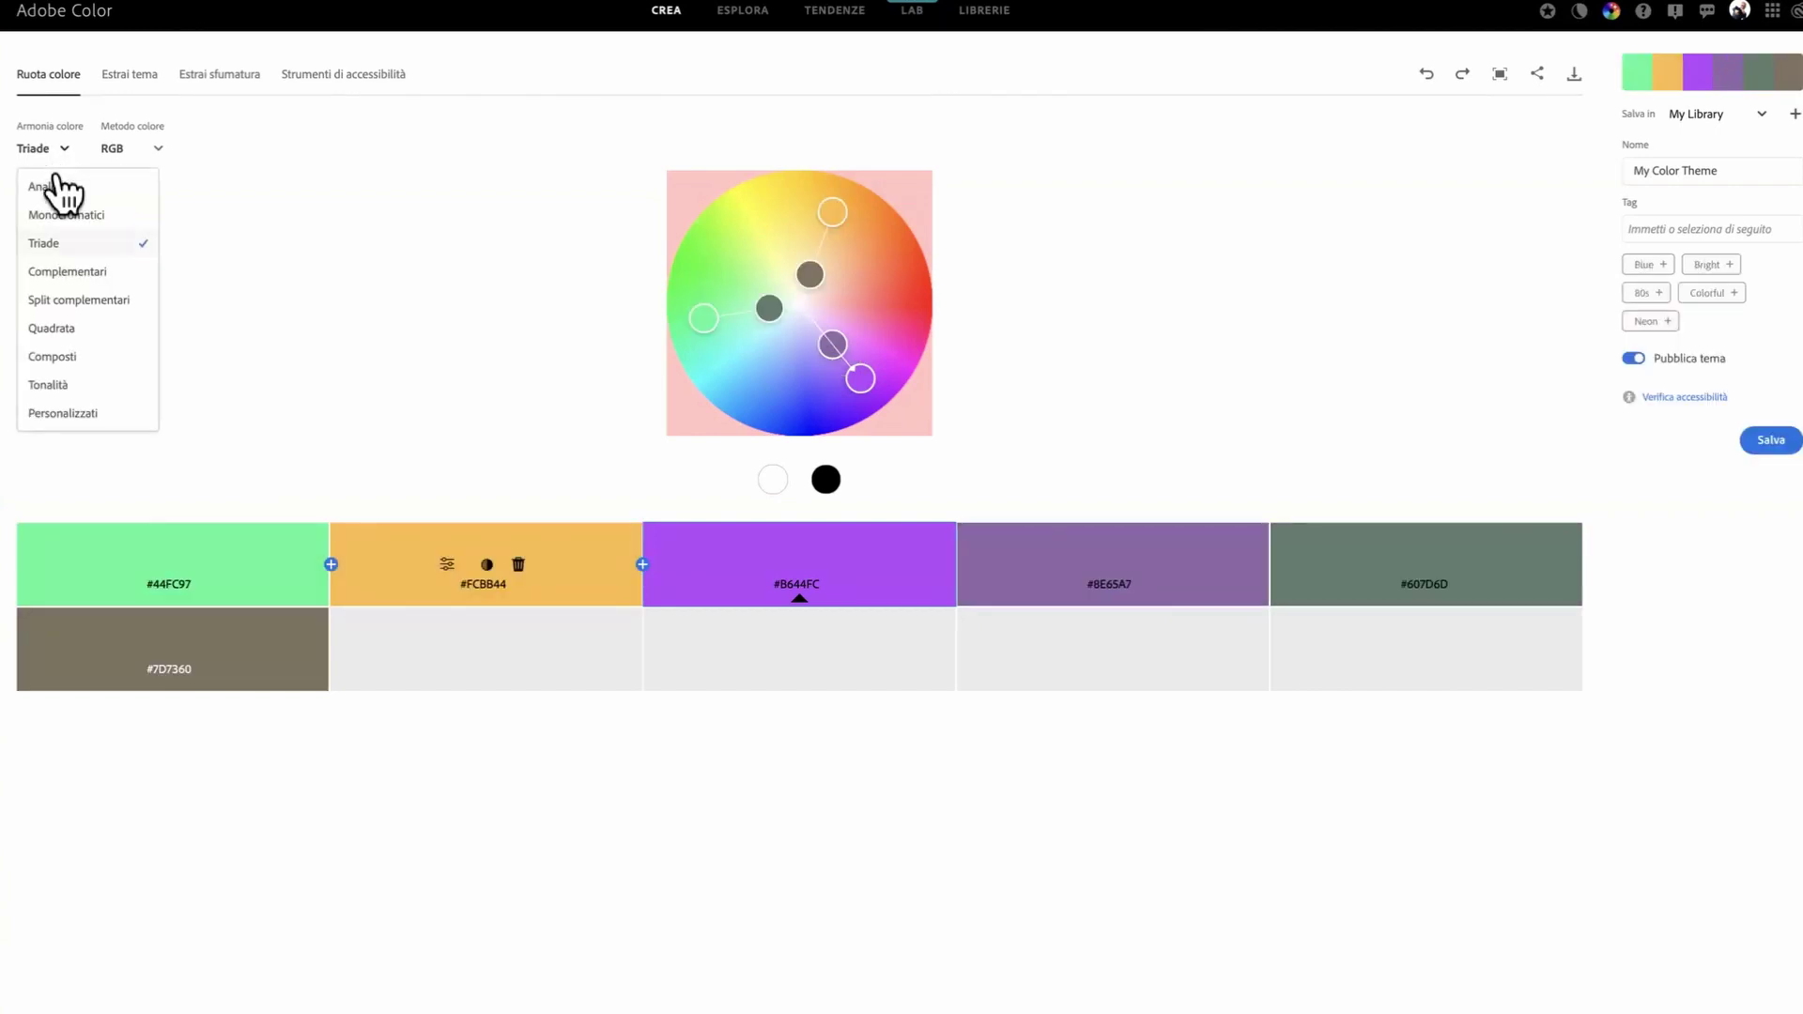
left_click(67, 272)
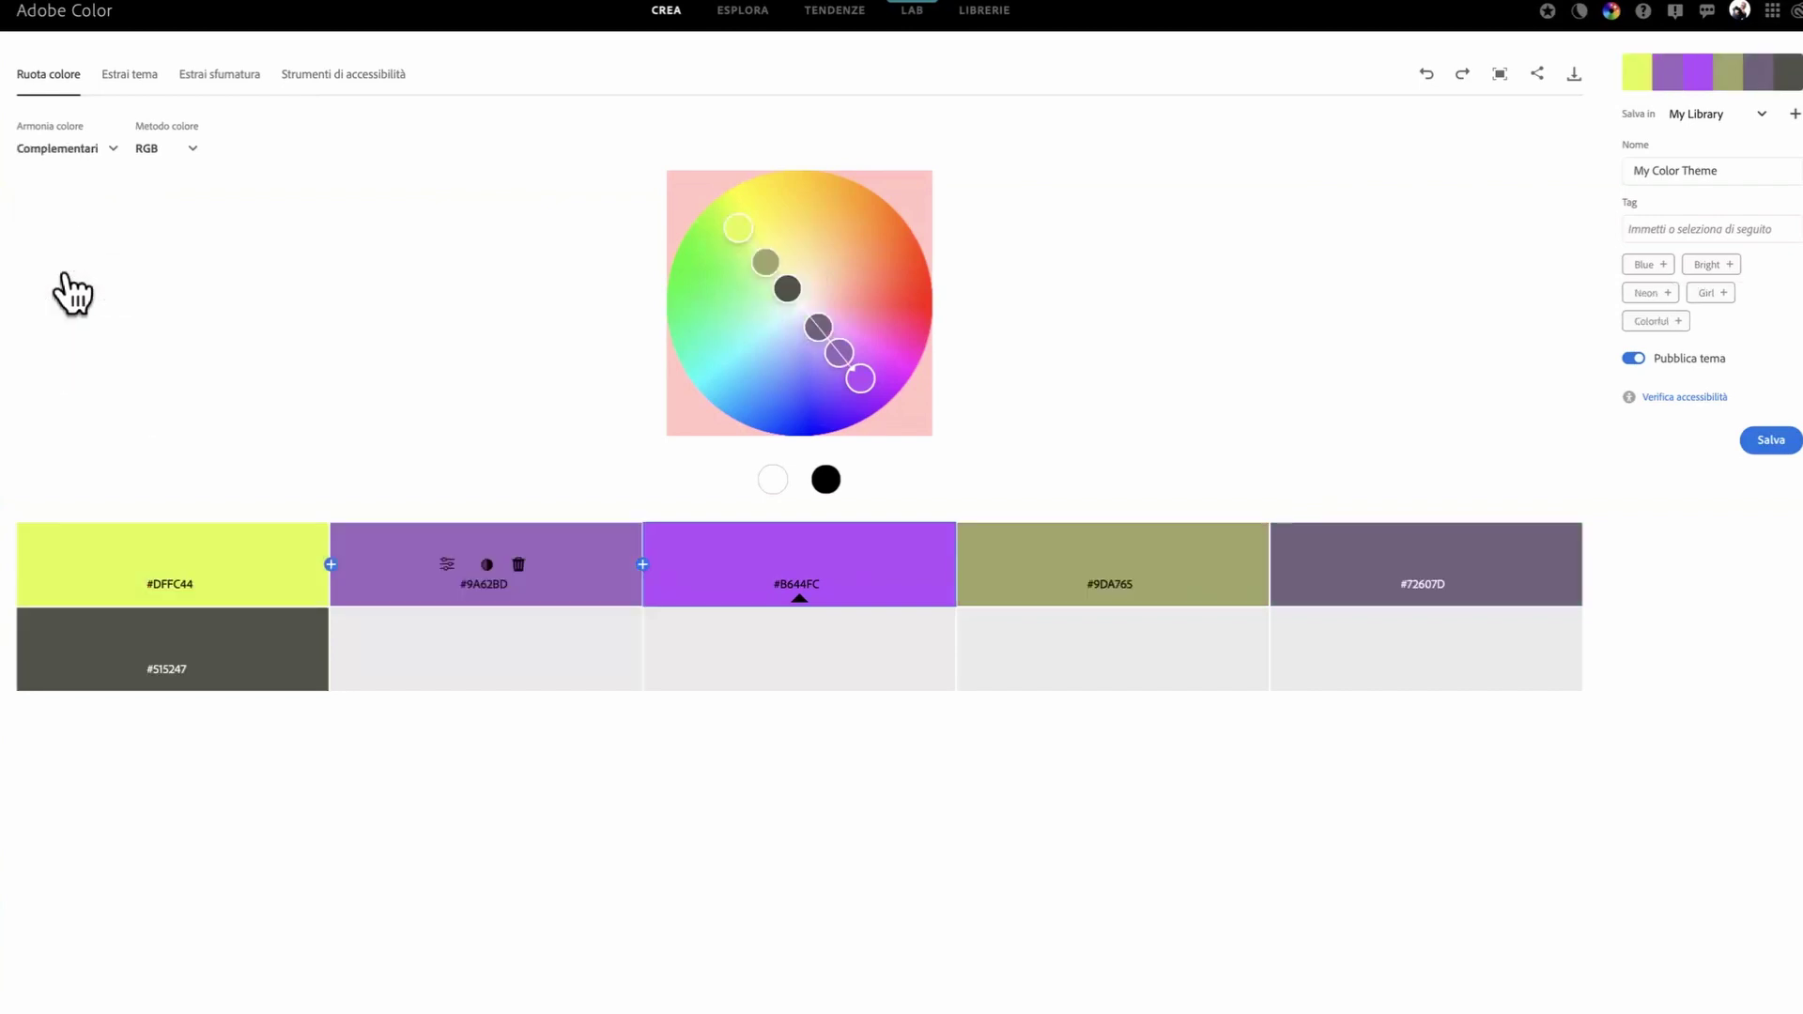
left_click(78, 153)
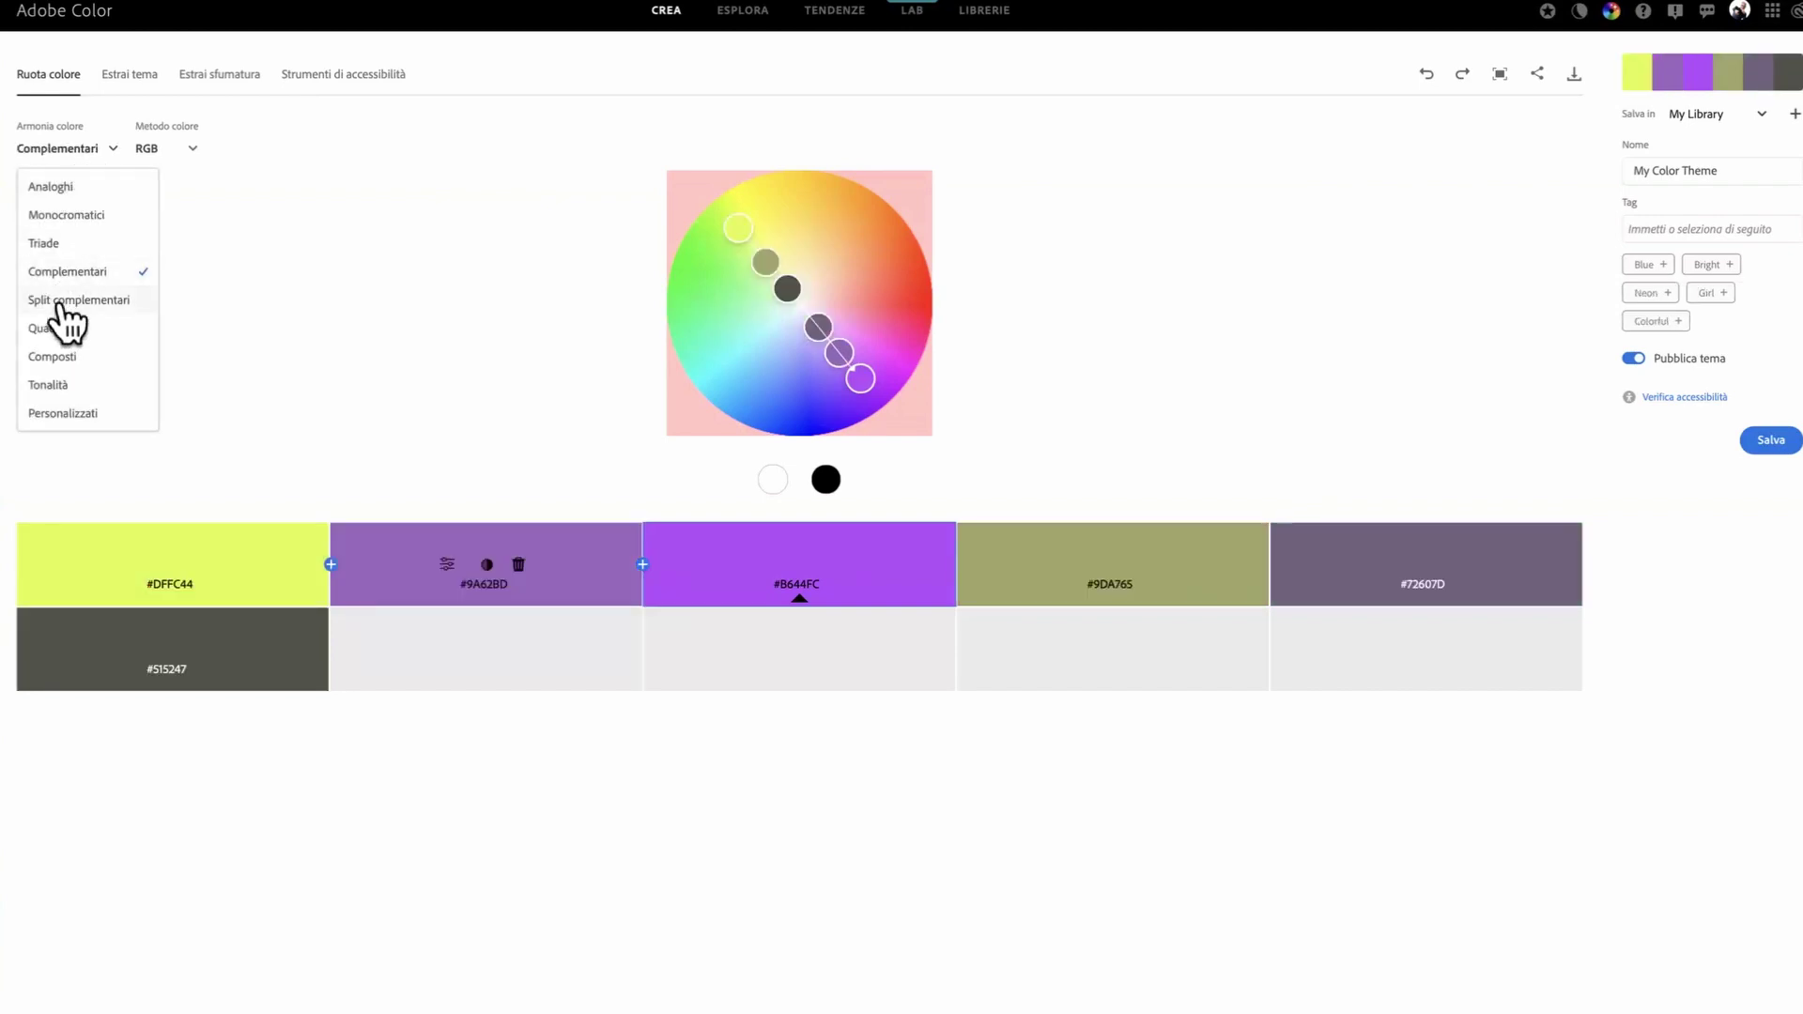
left_click(60, 296)
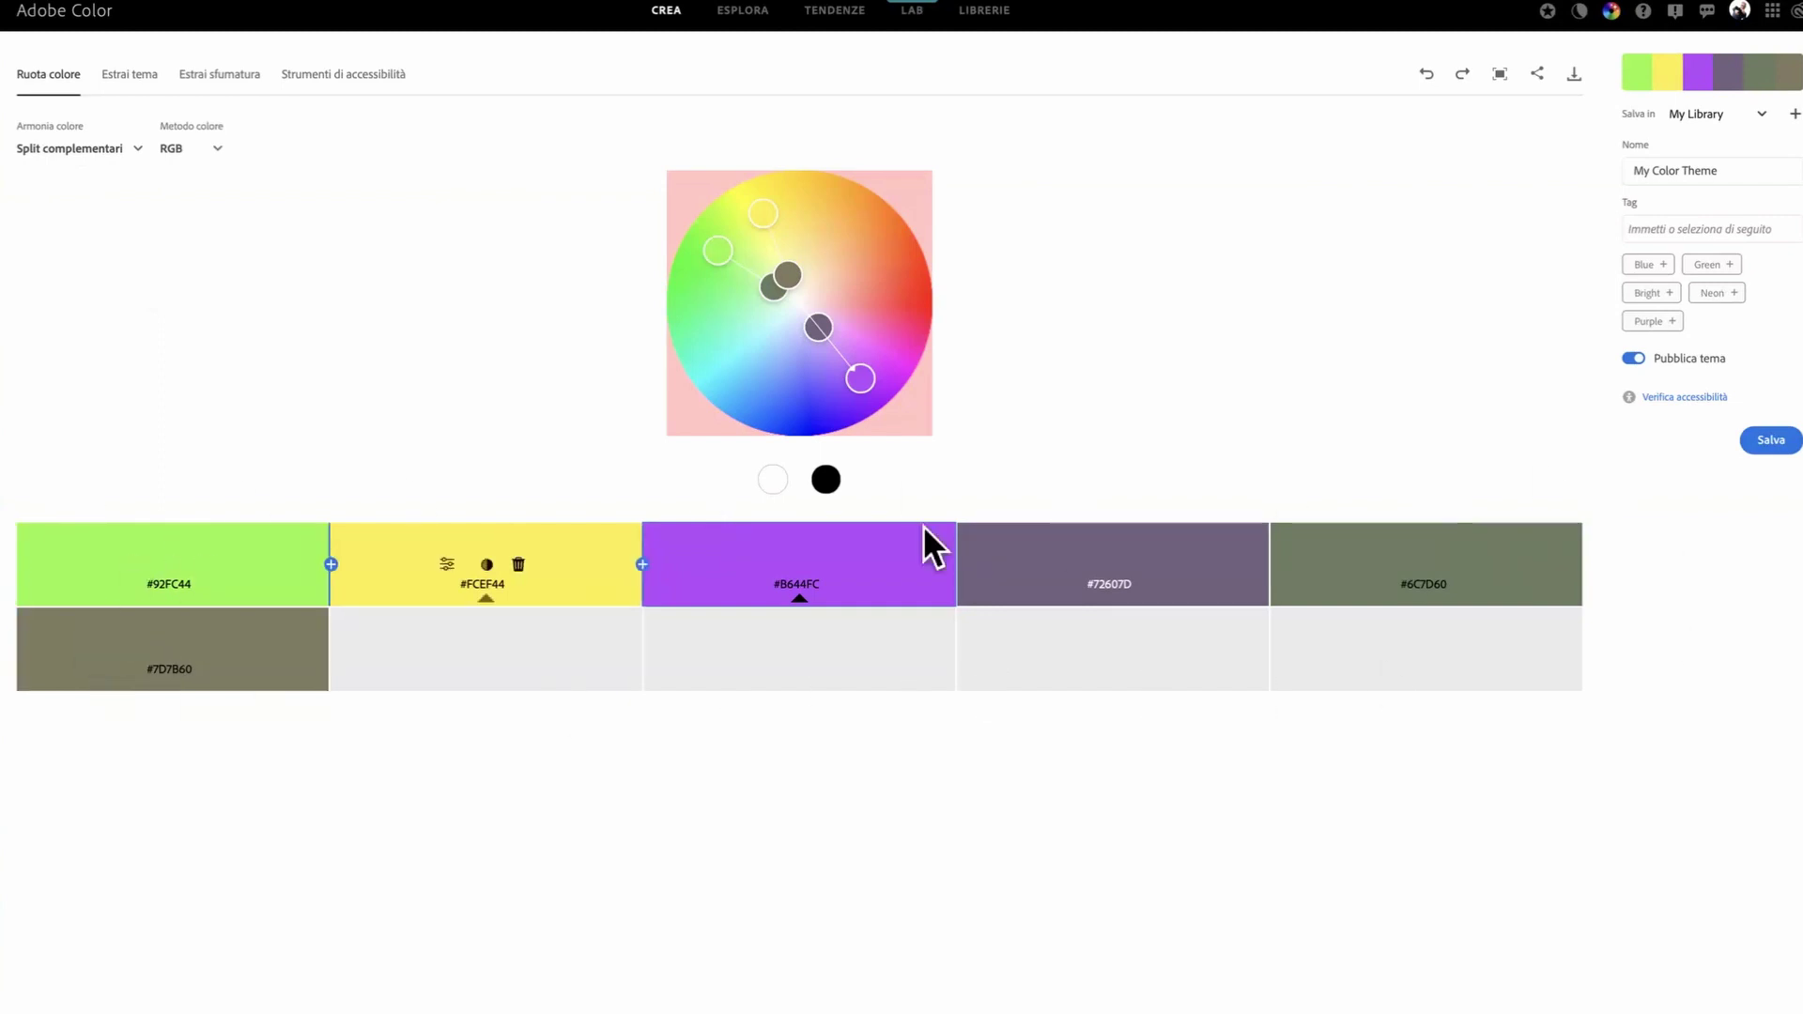
left_click(54, 153)
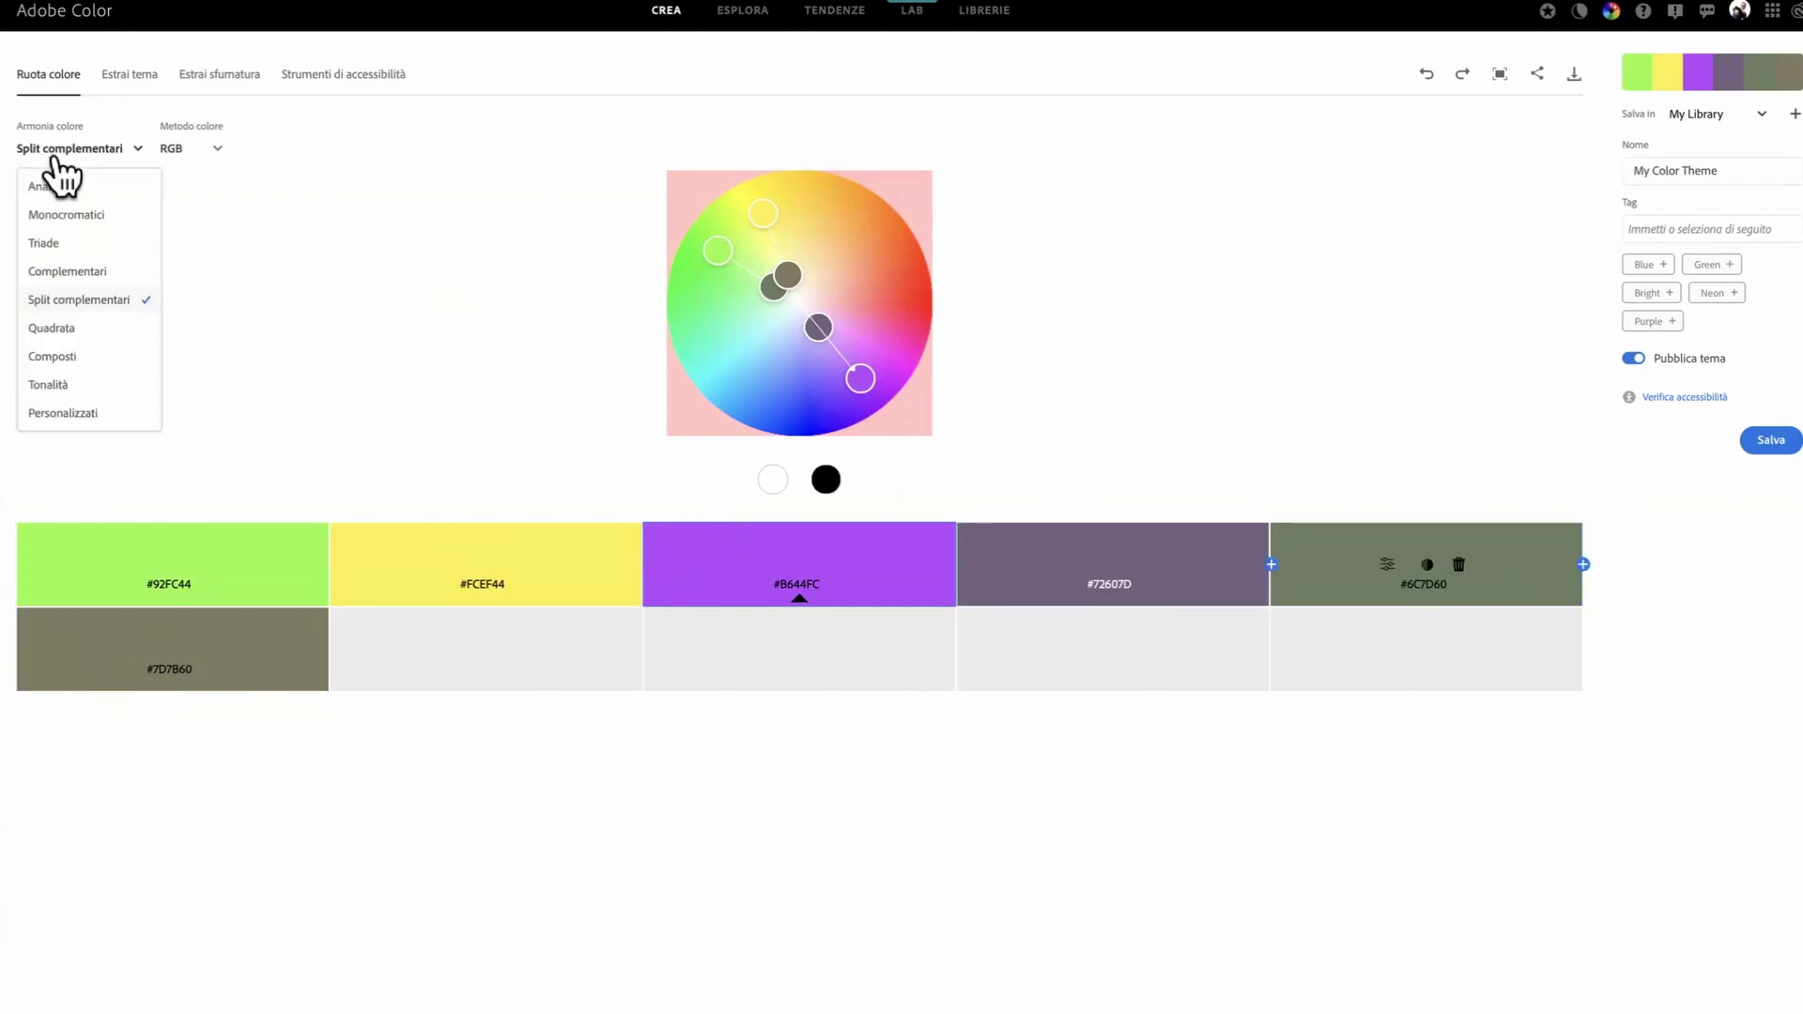
left_click(49, 328)
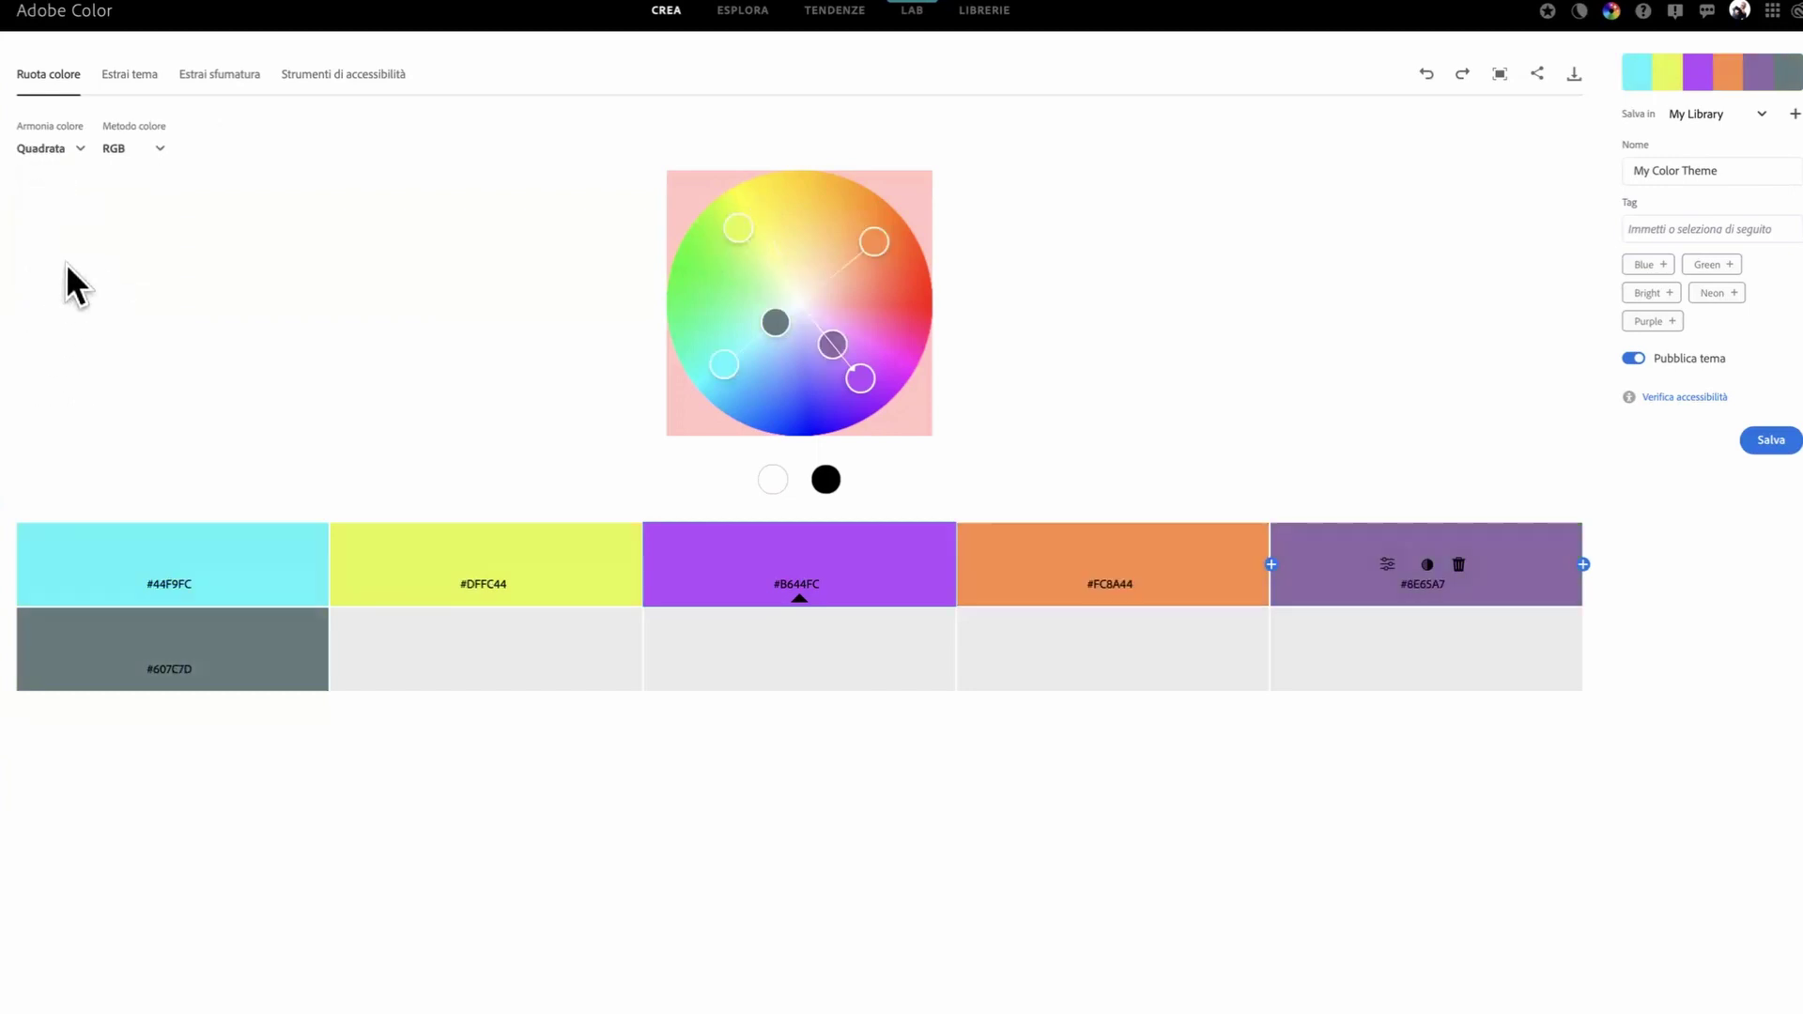
Step: Try the Composti, Tonalità and Personalizzati color harmonies in turn on the palette
left_click(65, 162)
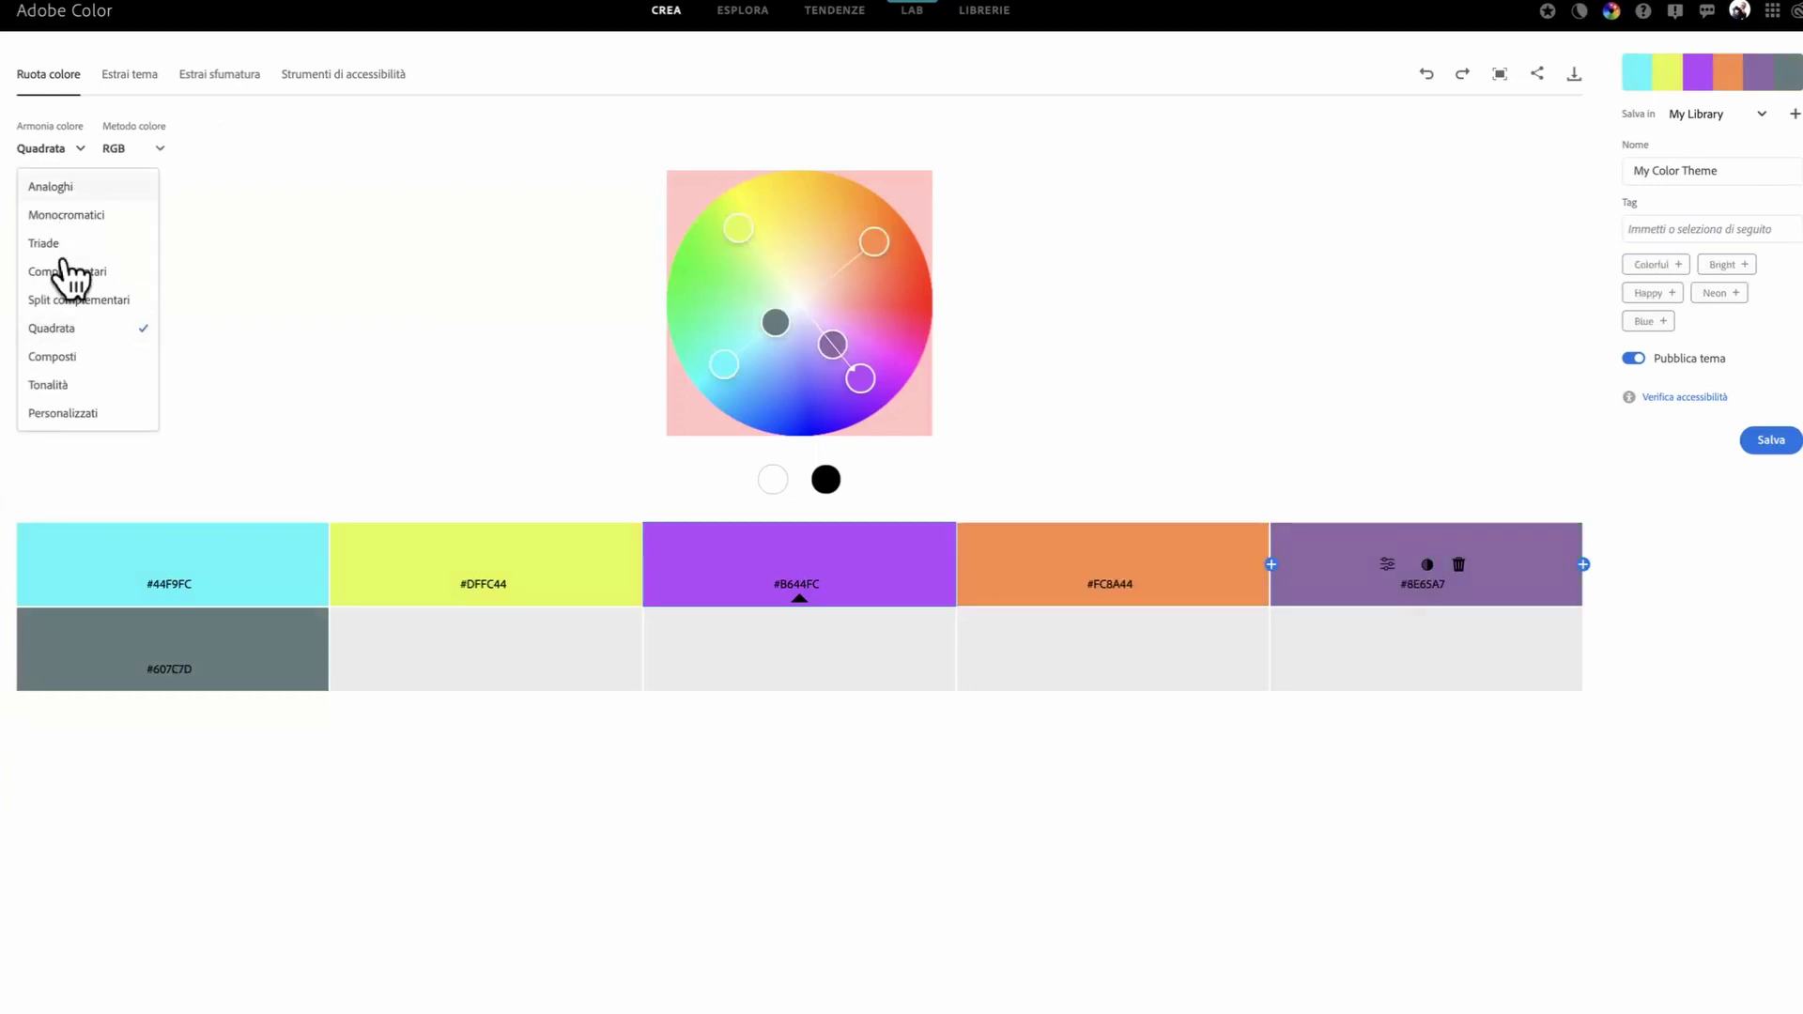
left_click(58, 355)
left_click(56, 152)
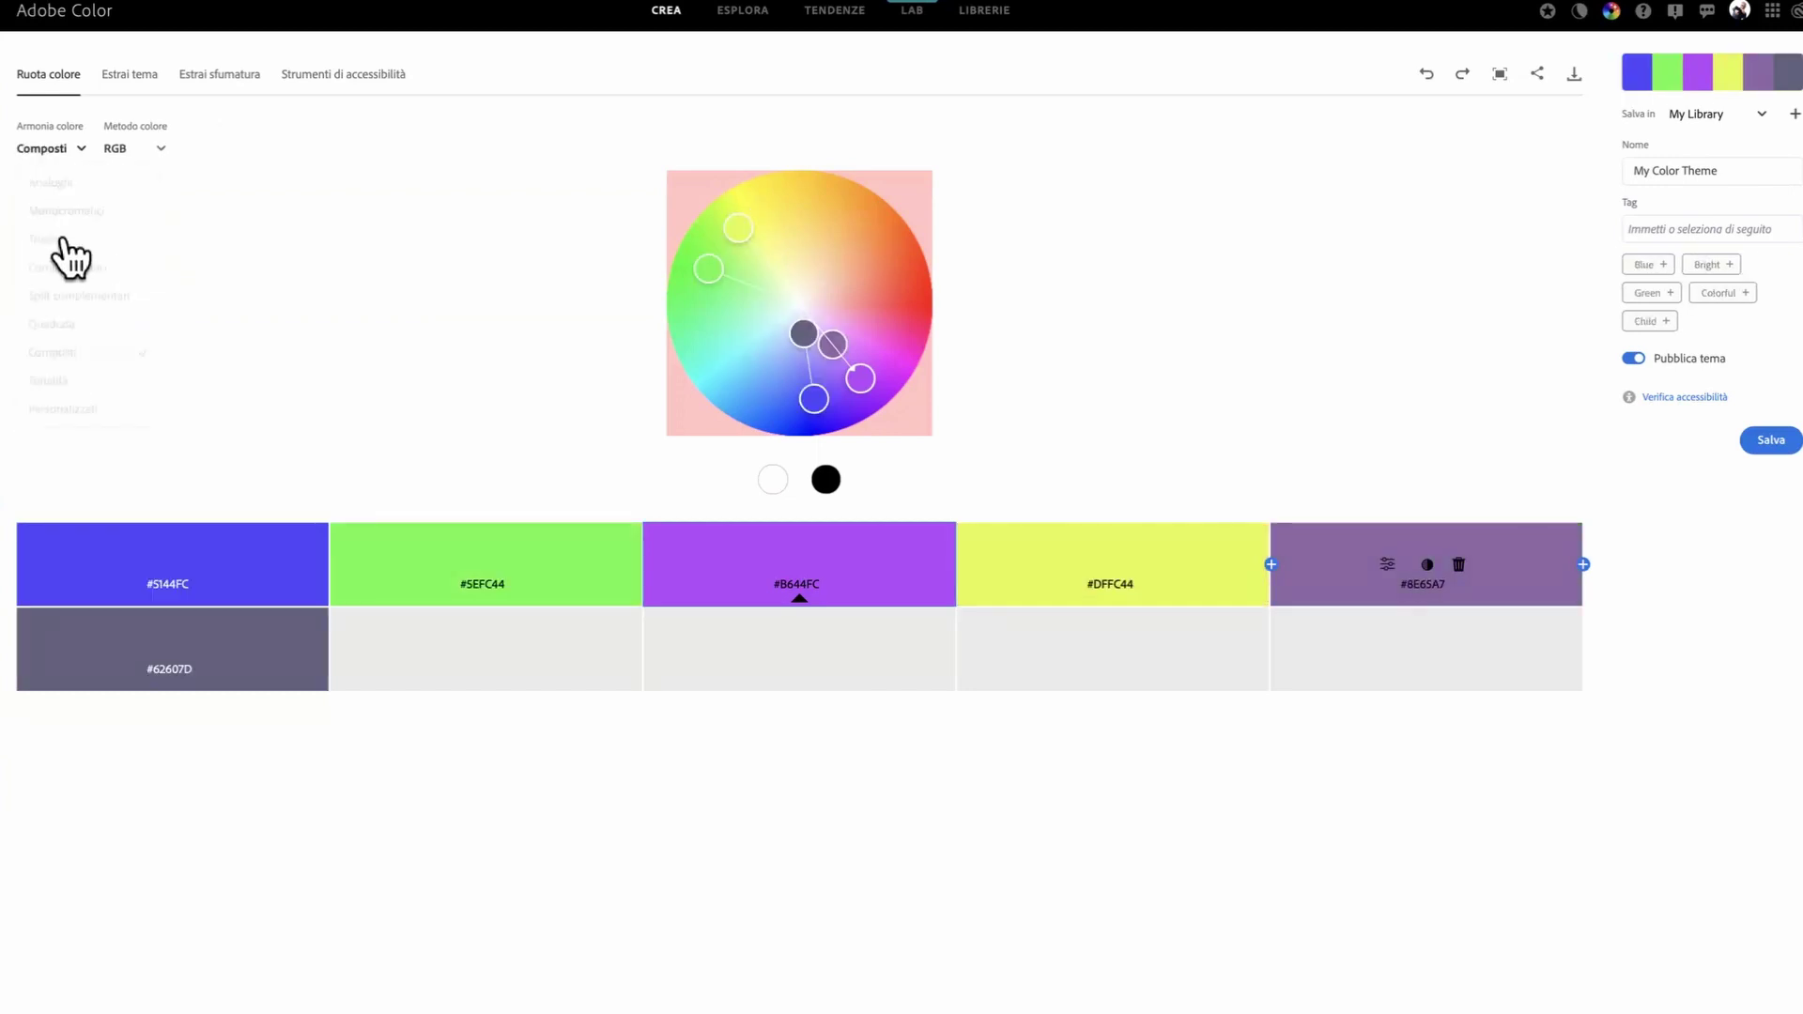
left_click(48, 385)
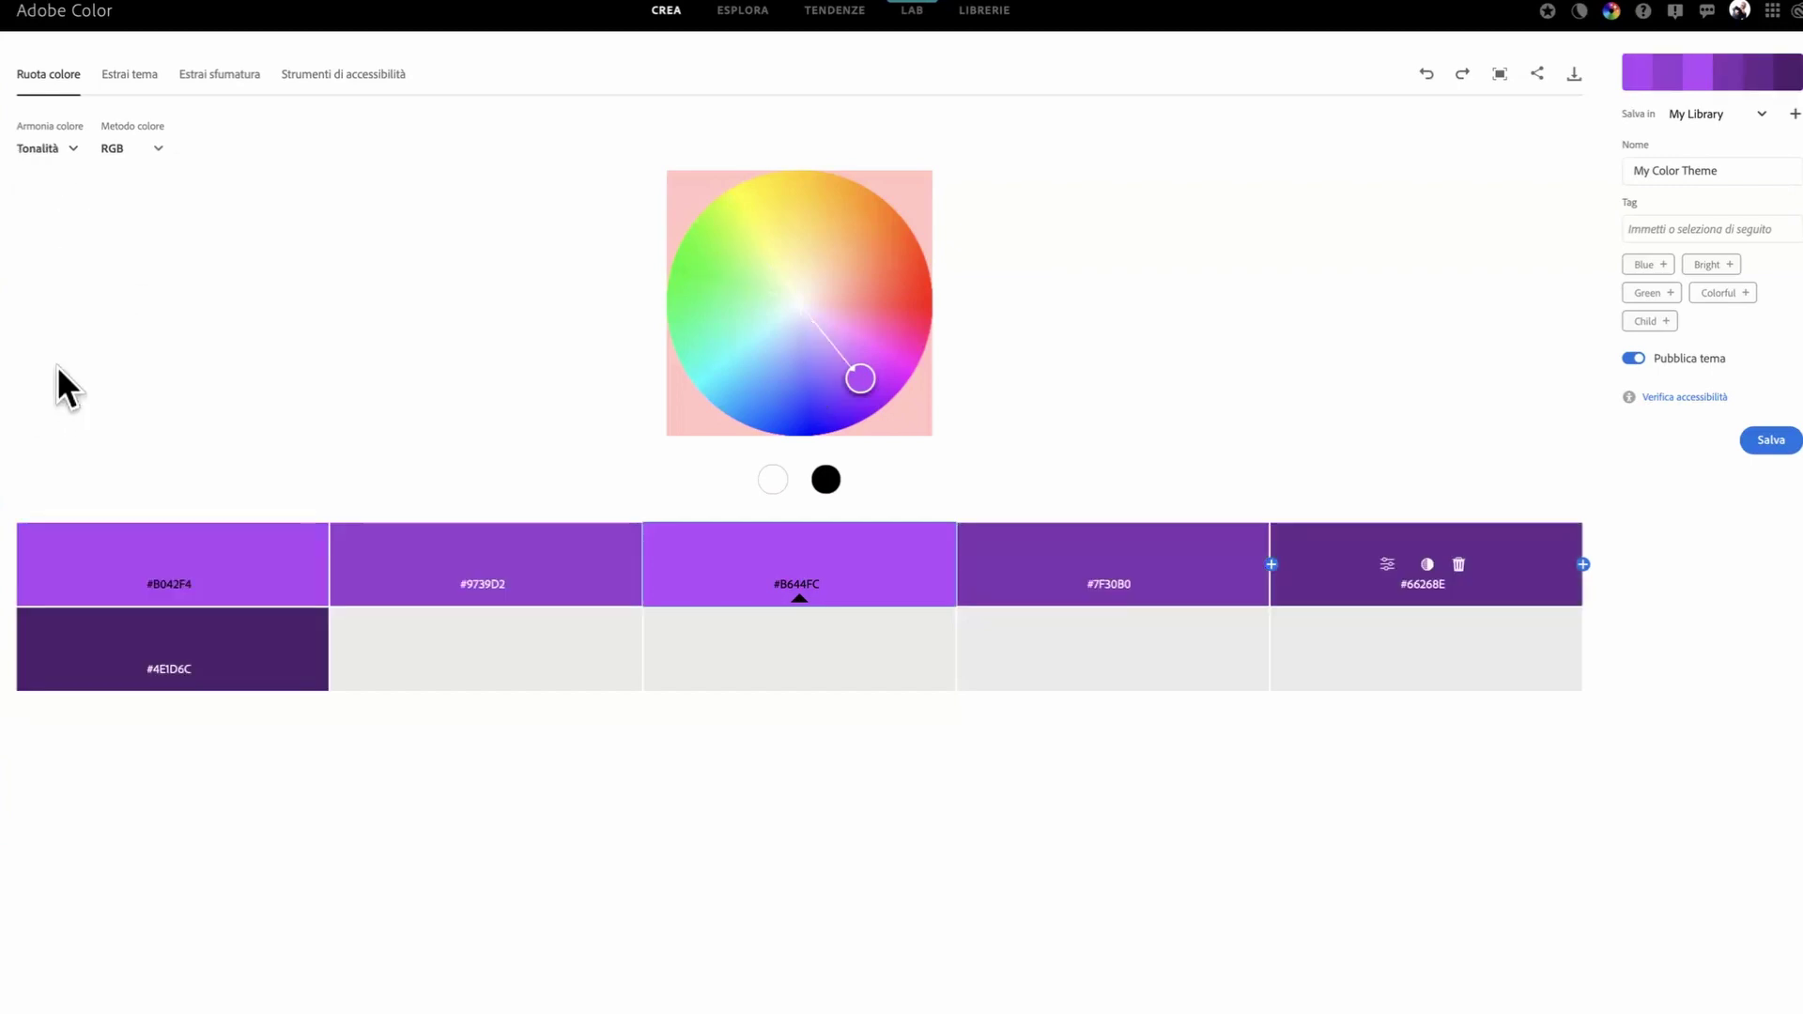
left_click(66, 165)
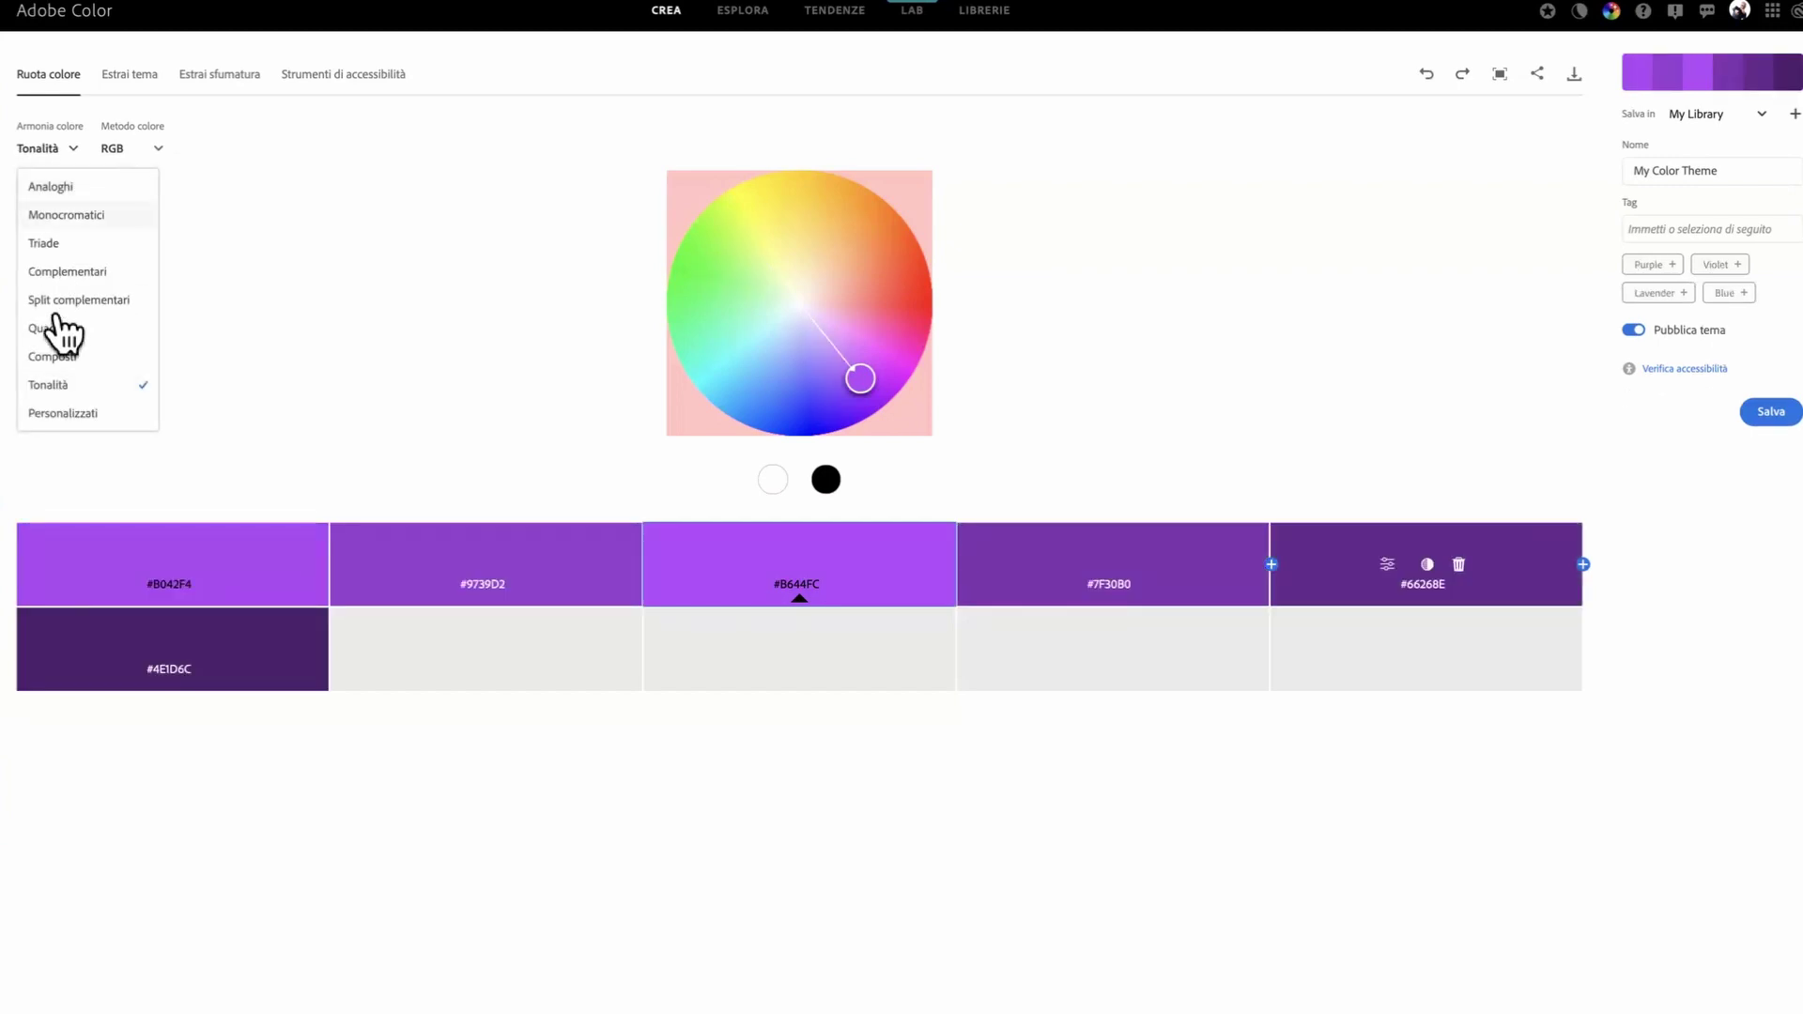
left_click(62, 414)
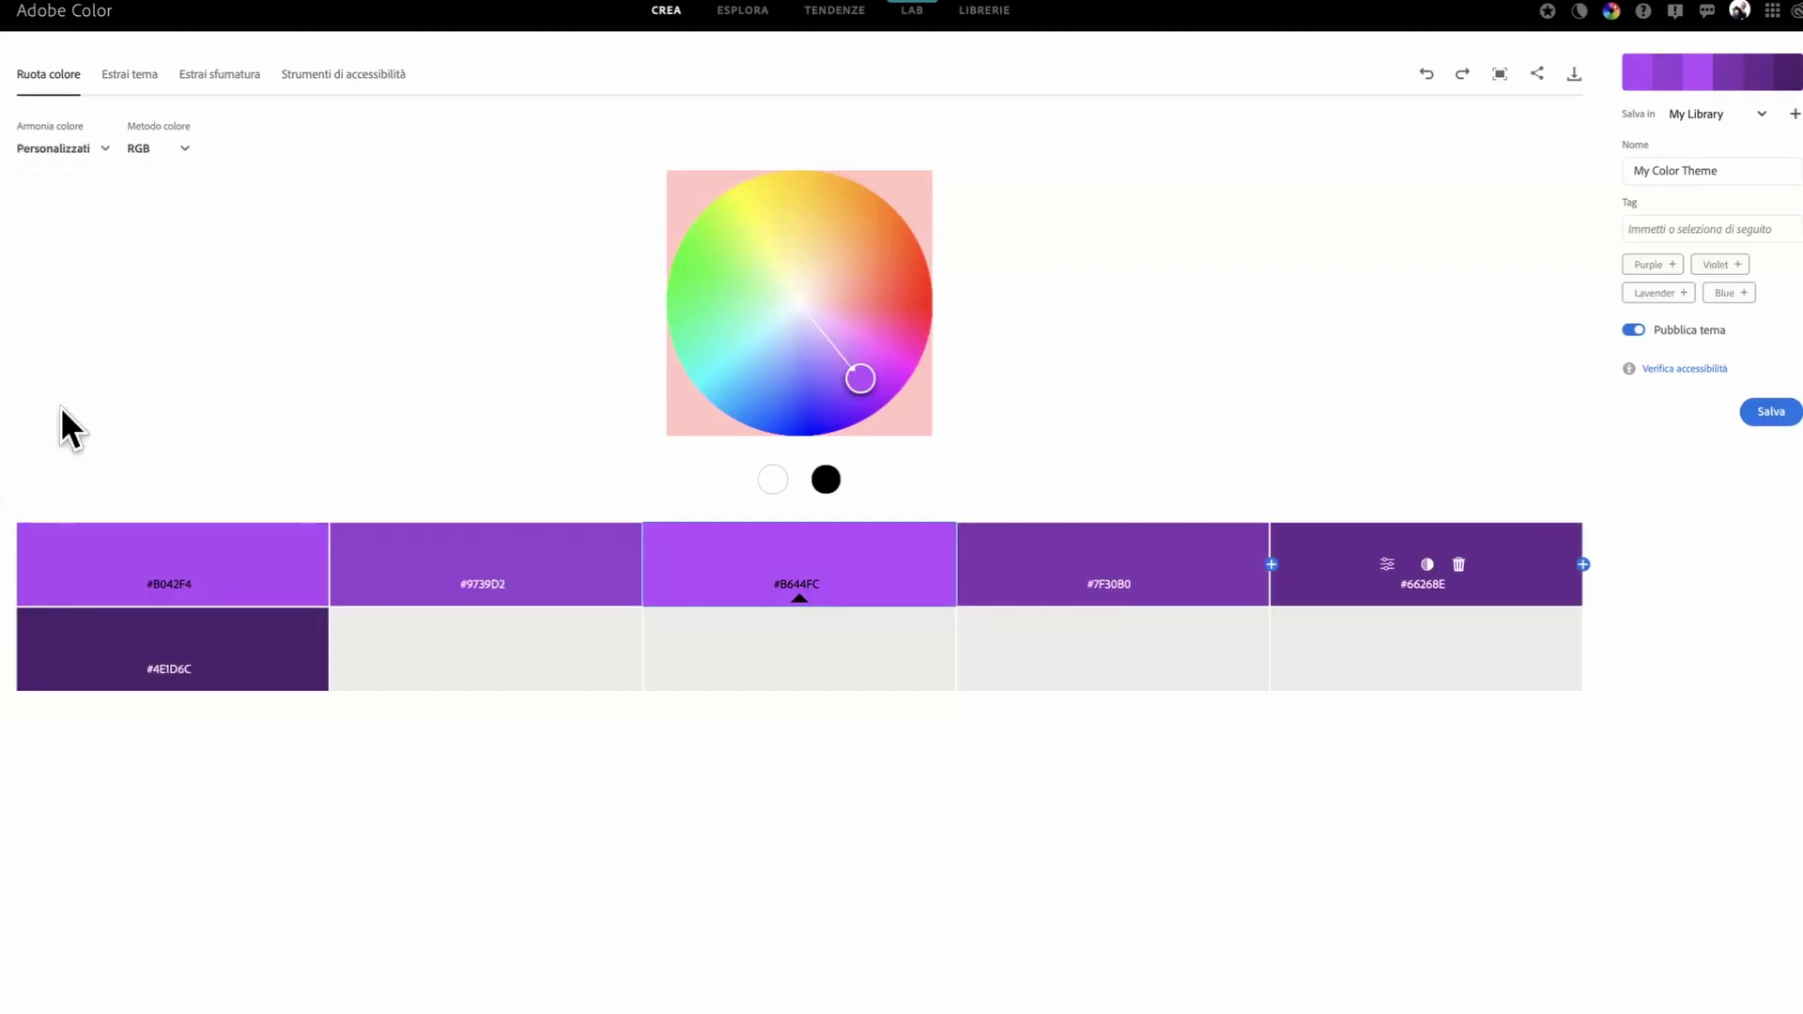
Step: Apply the Analoghi harmony and shift the color wheel handles through green and aqua tones to blue and violet ones
left_click(73, 161)
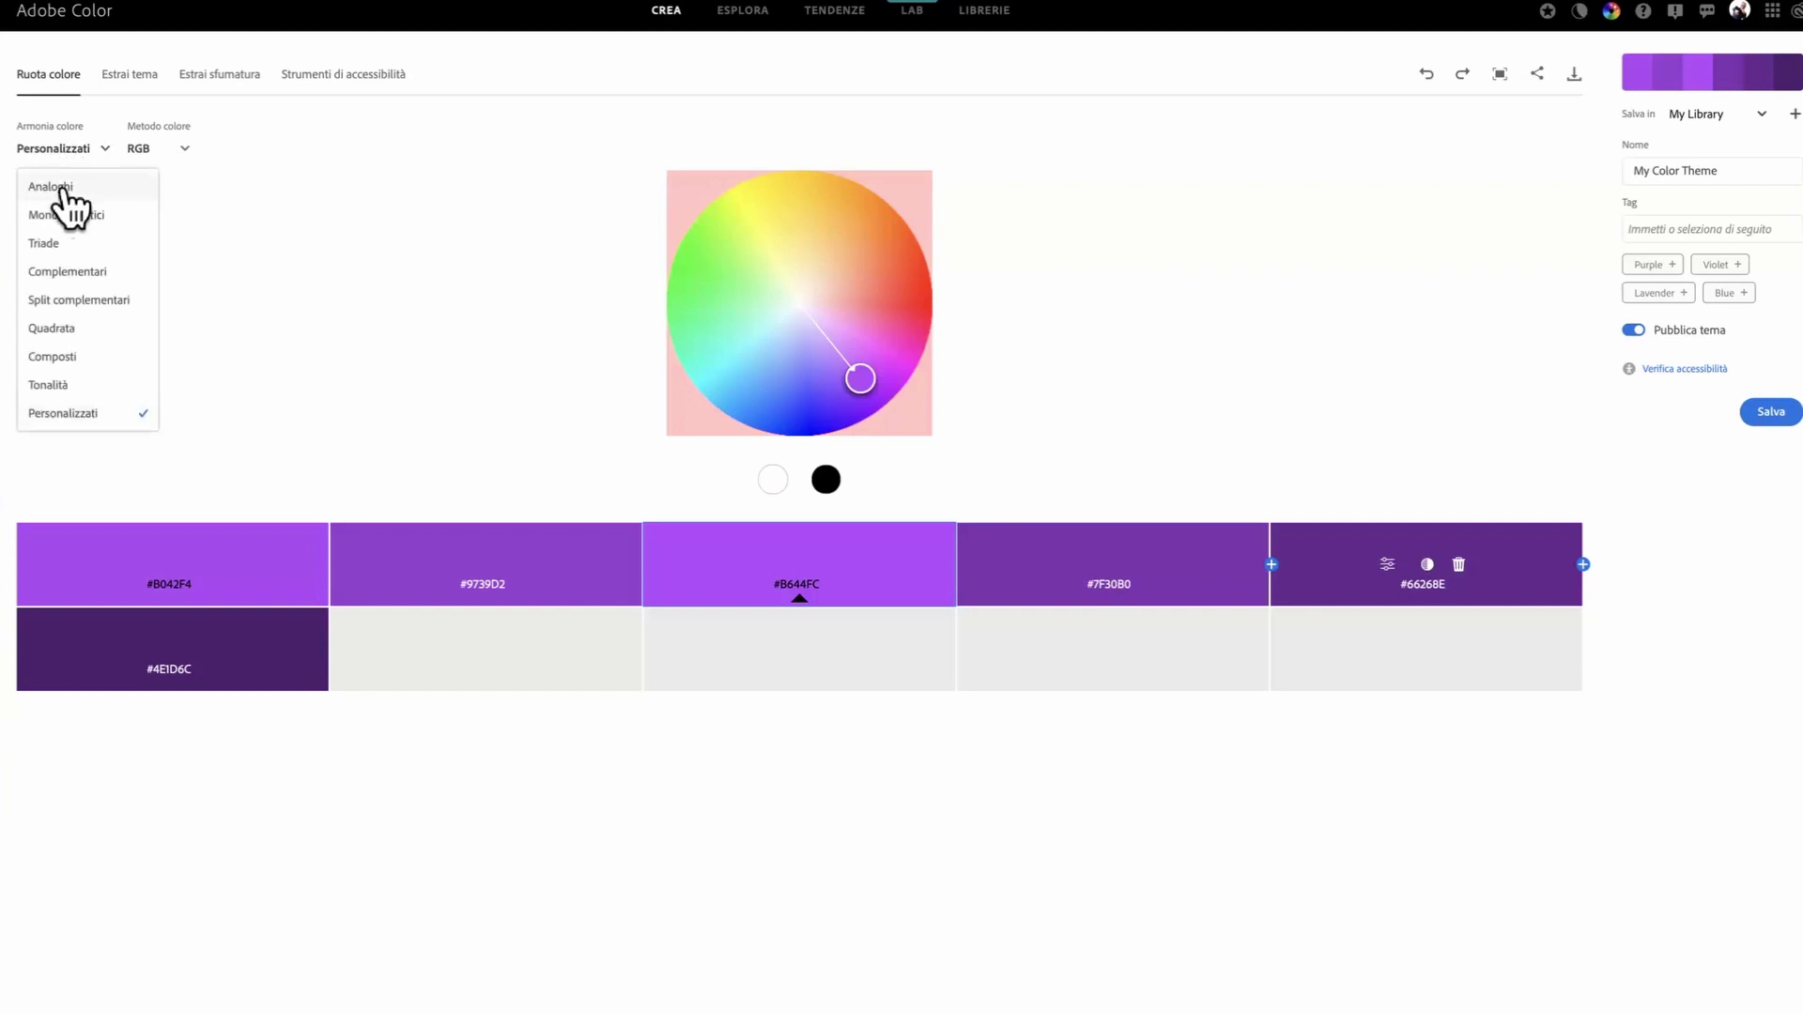
left_click(61, 193)
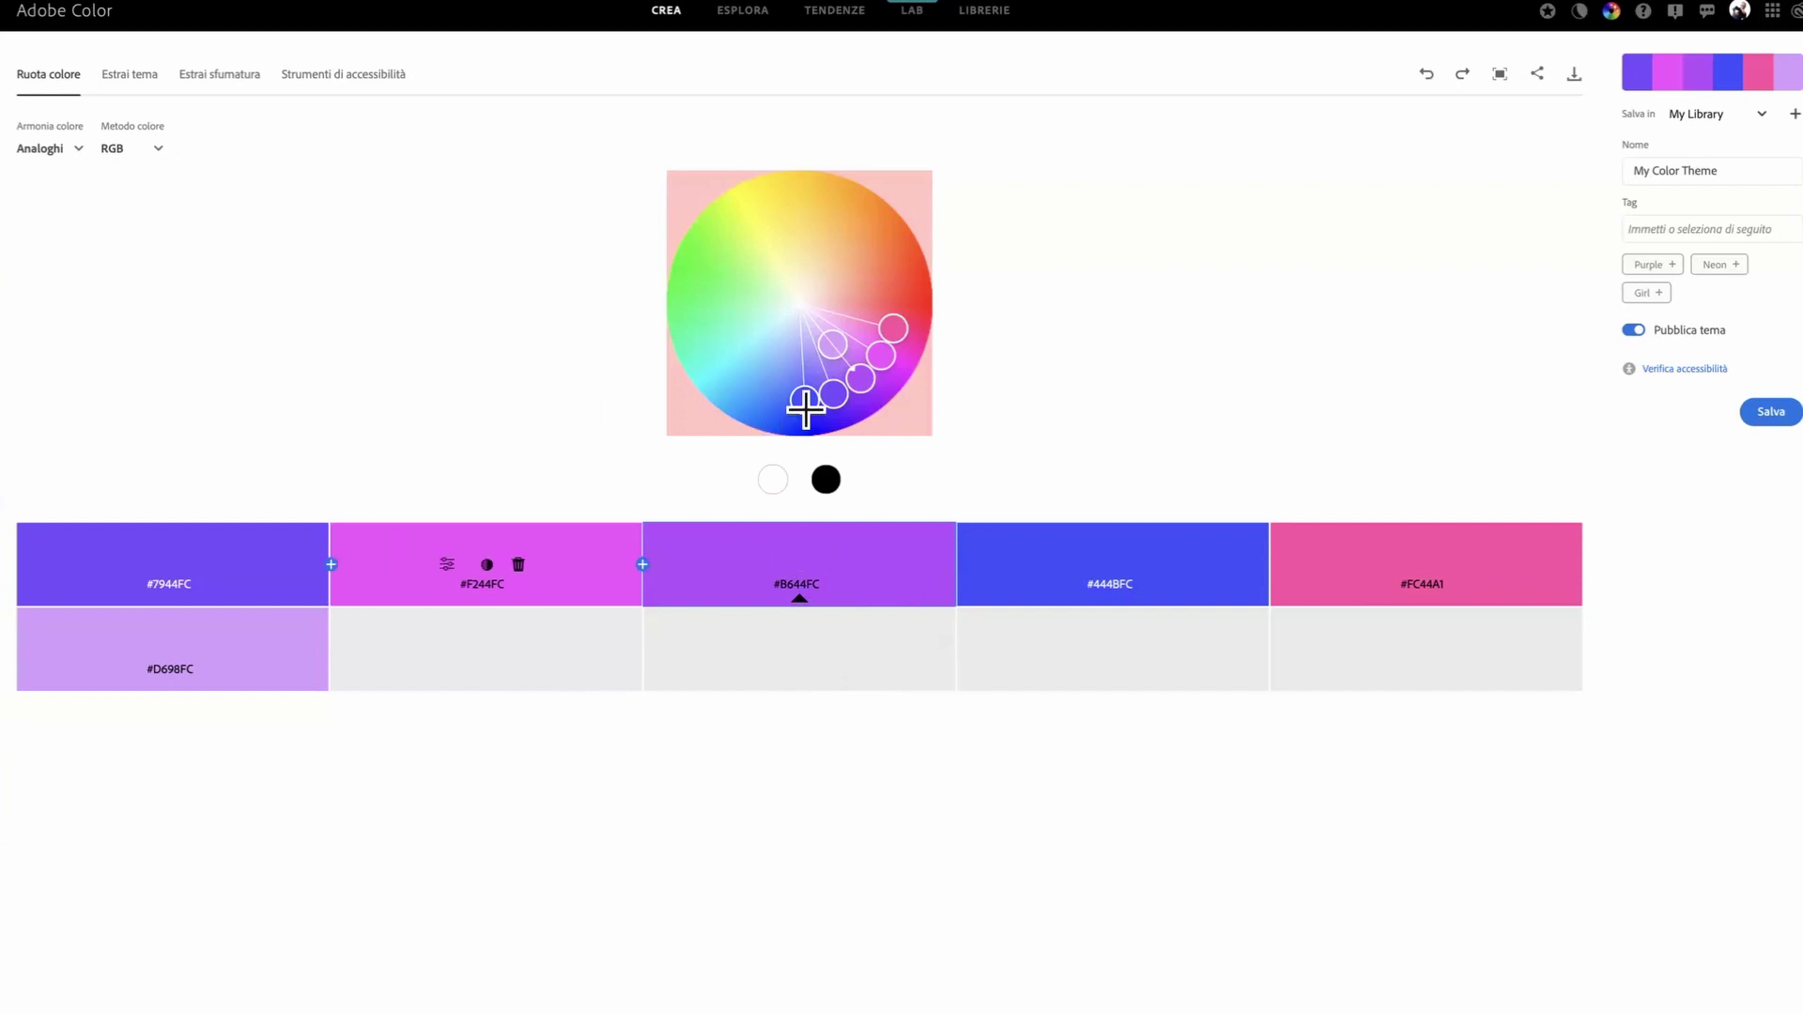
left_click_drag(800, 404, 770, 302)
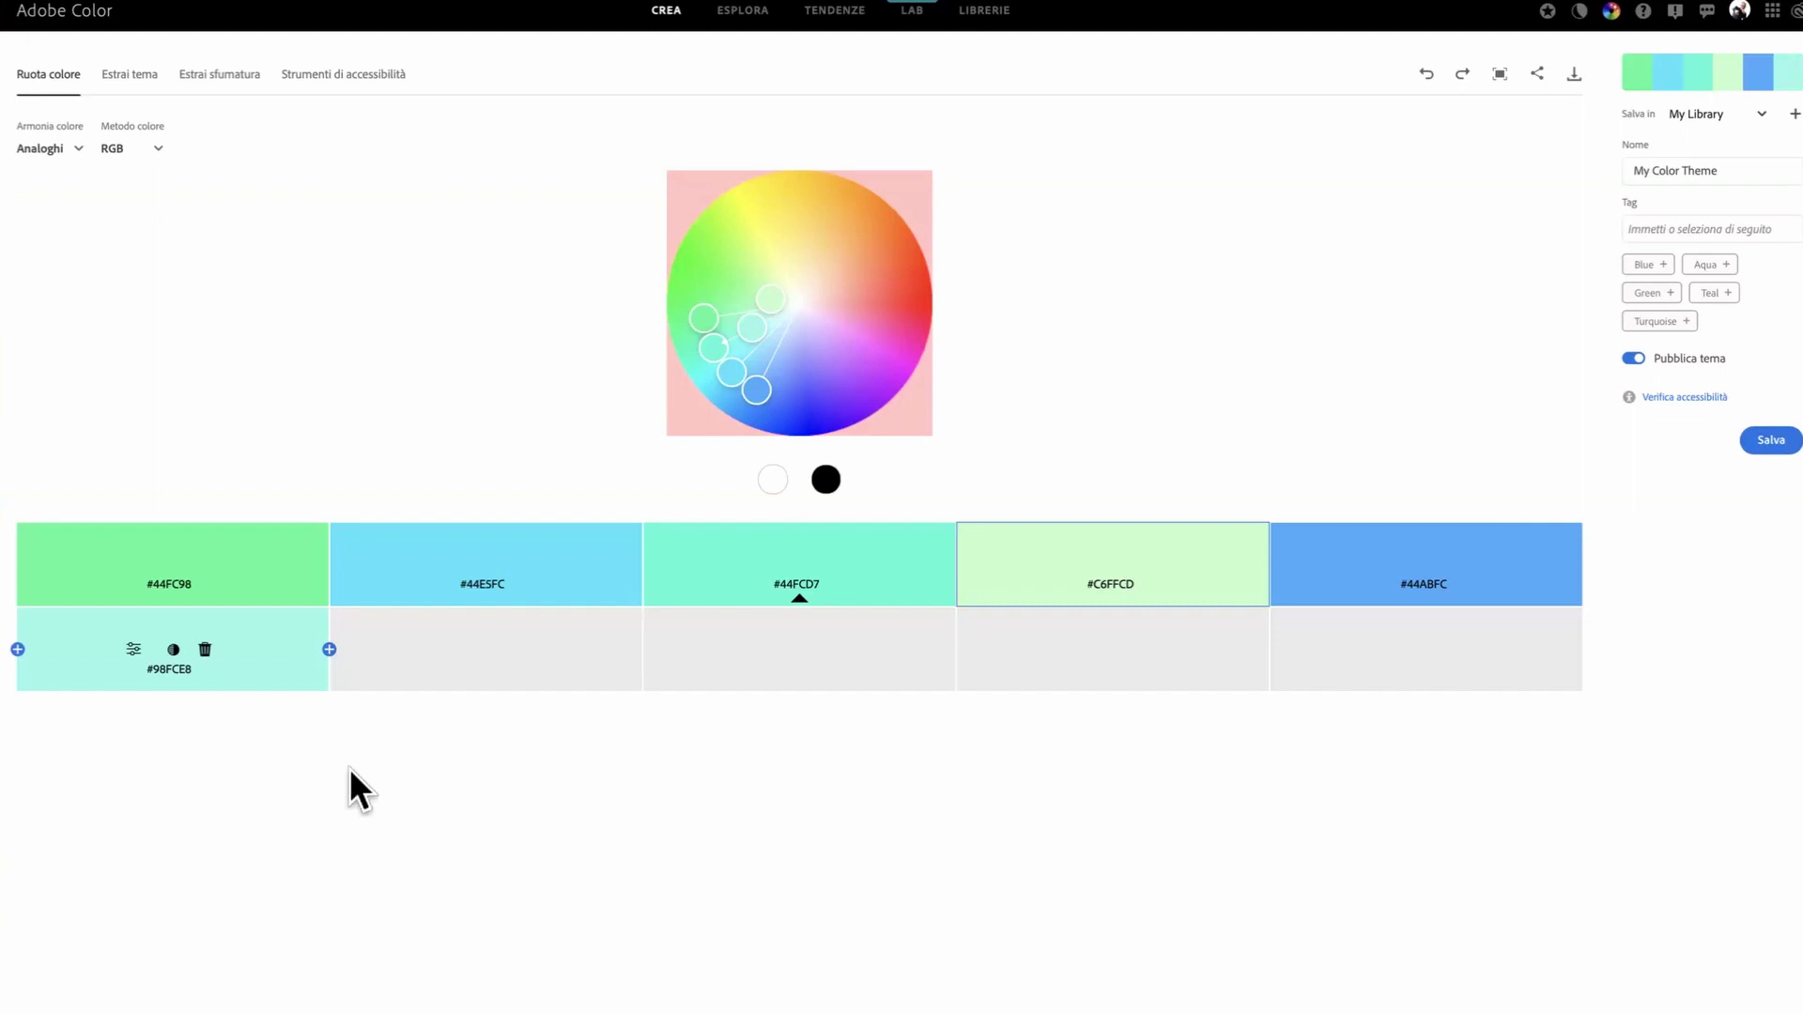
mouse_move(247, 578)
mouse_move(485, 571)
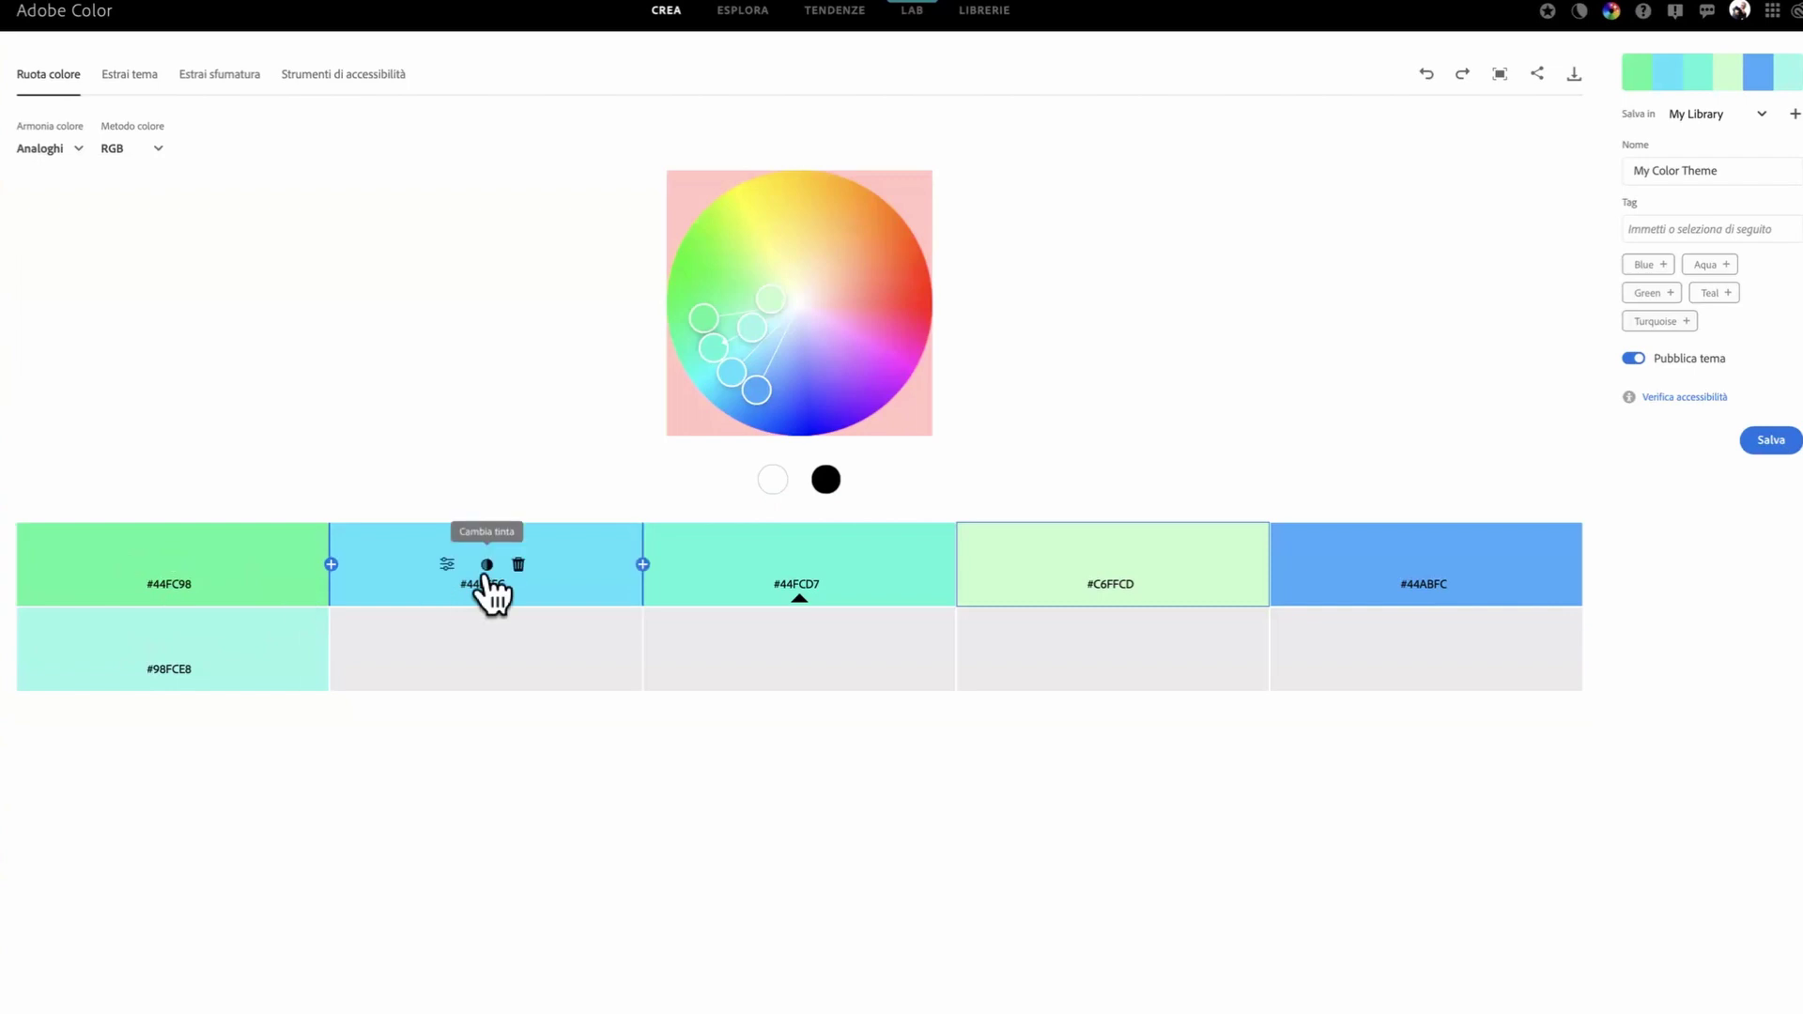
mouse_move(1542, 561)
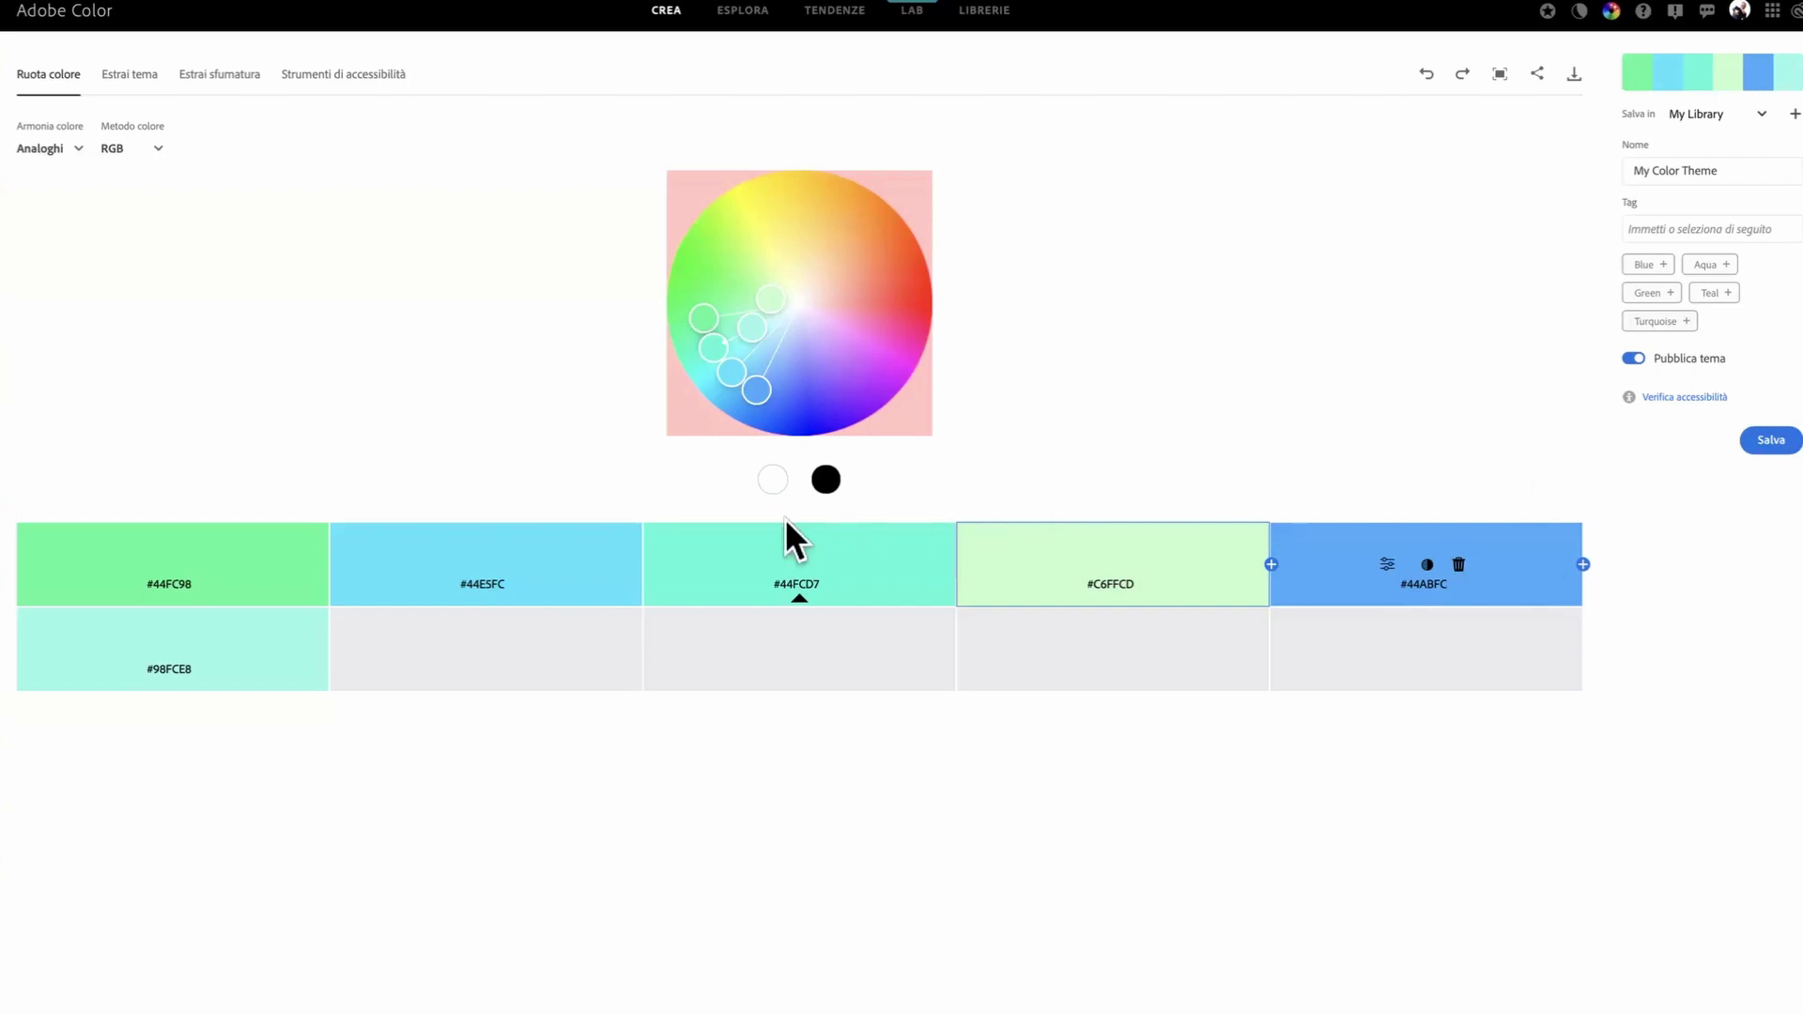
mouse_move(291, 539)
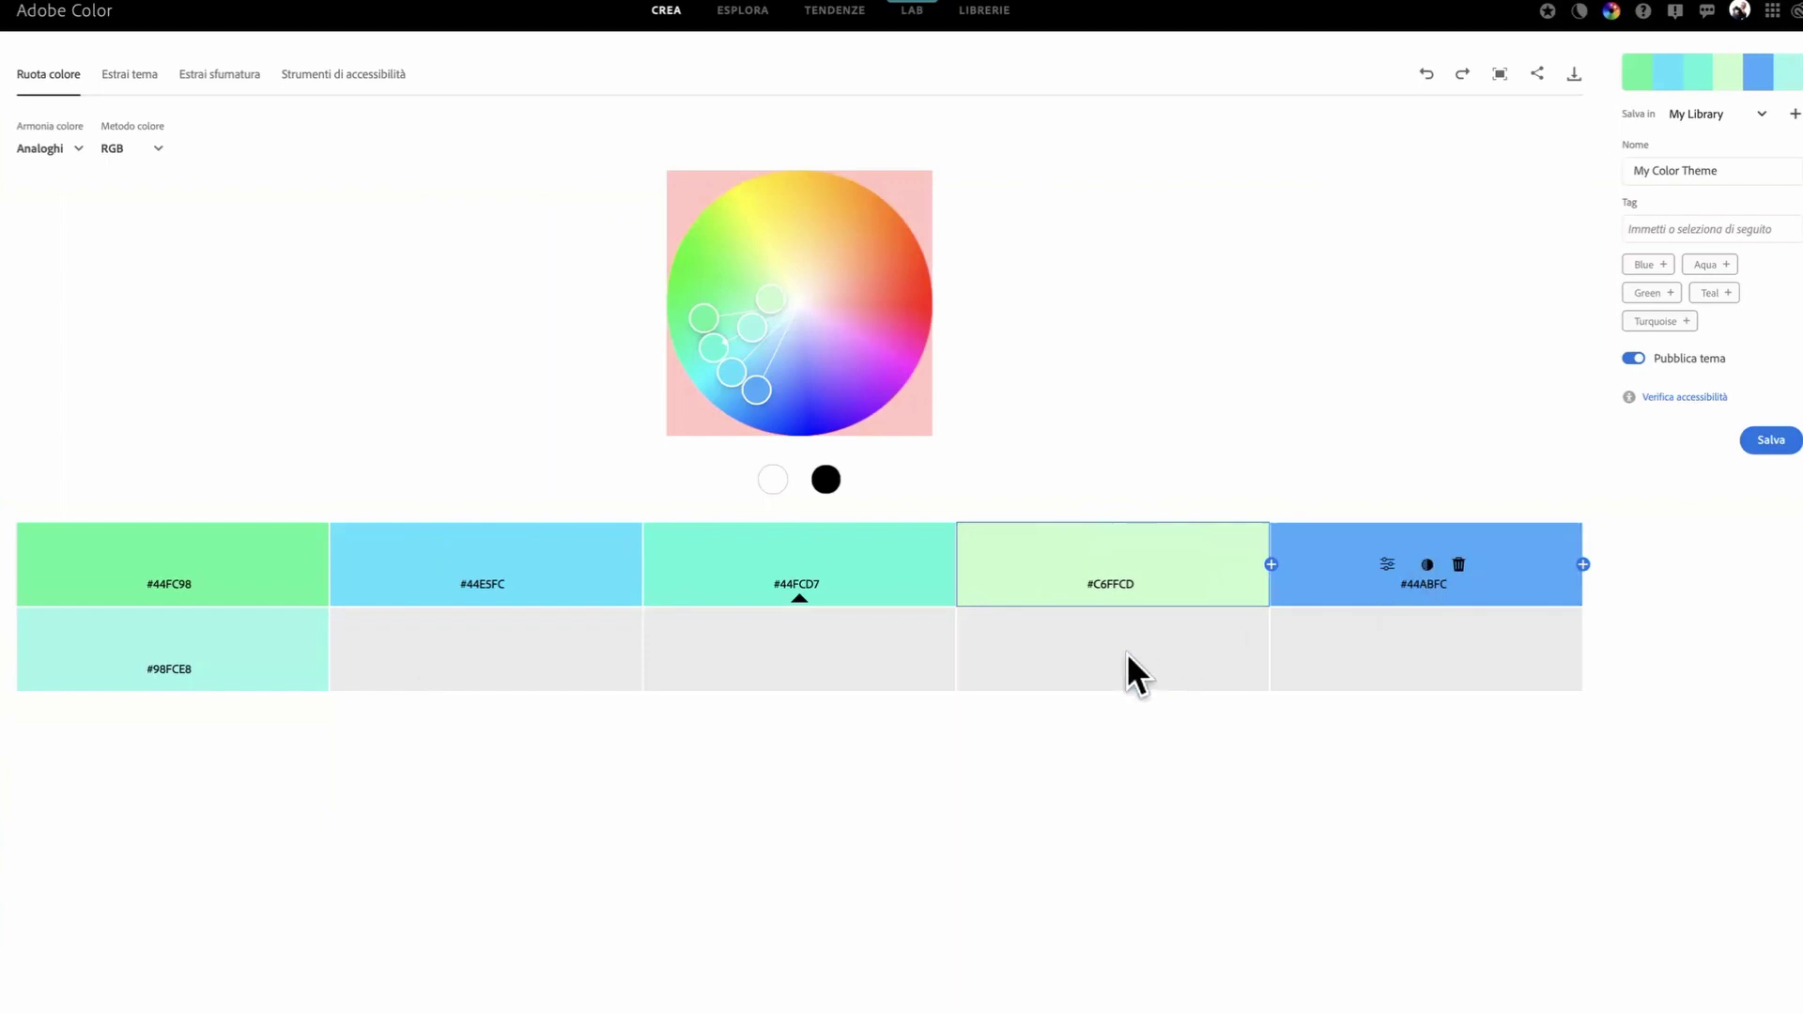
left_click_drag(751, 389, 813, 340)
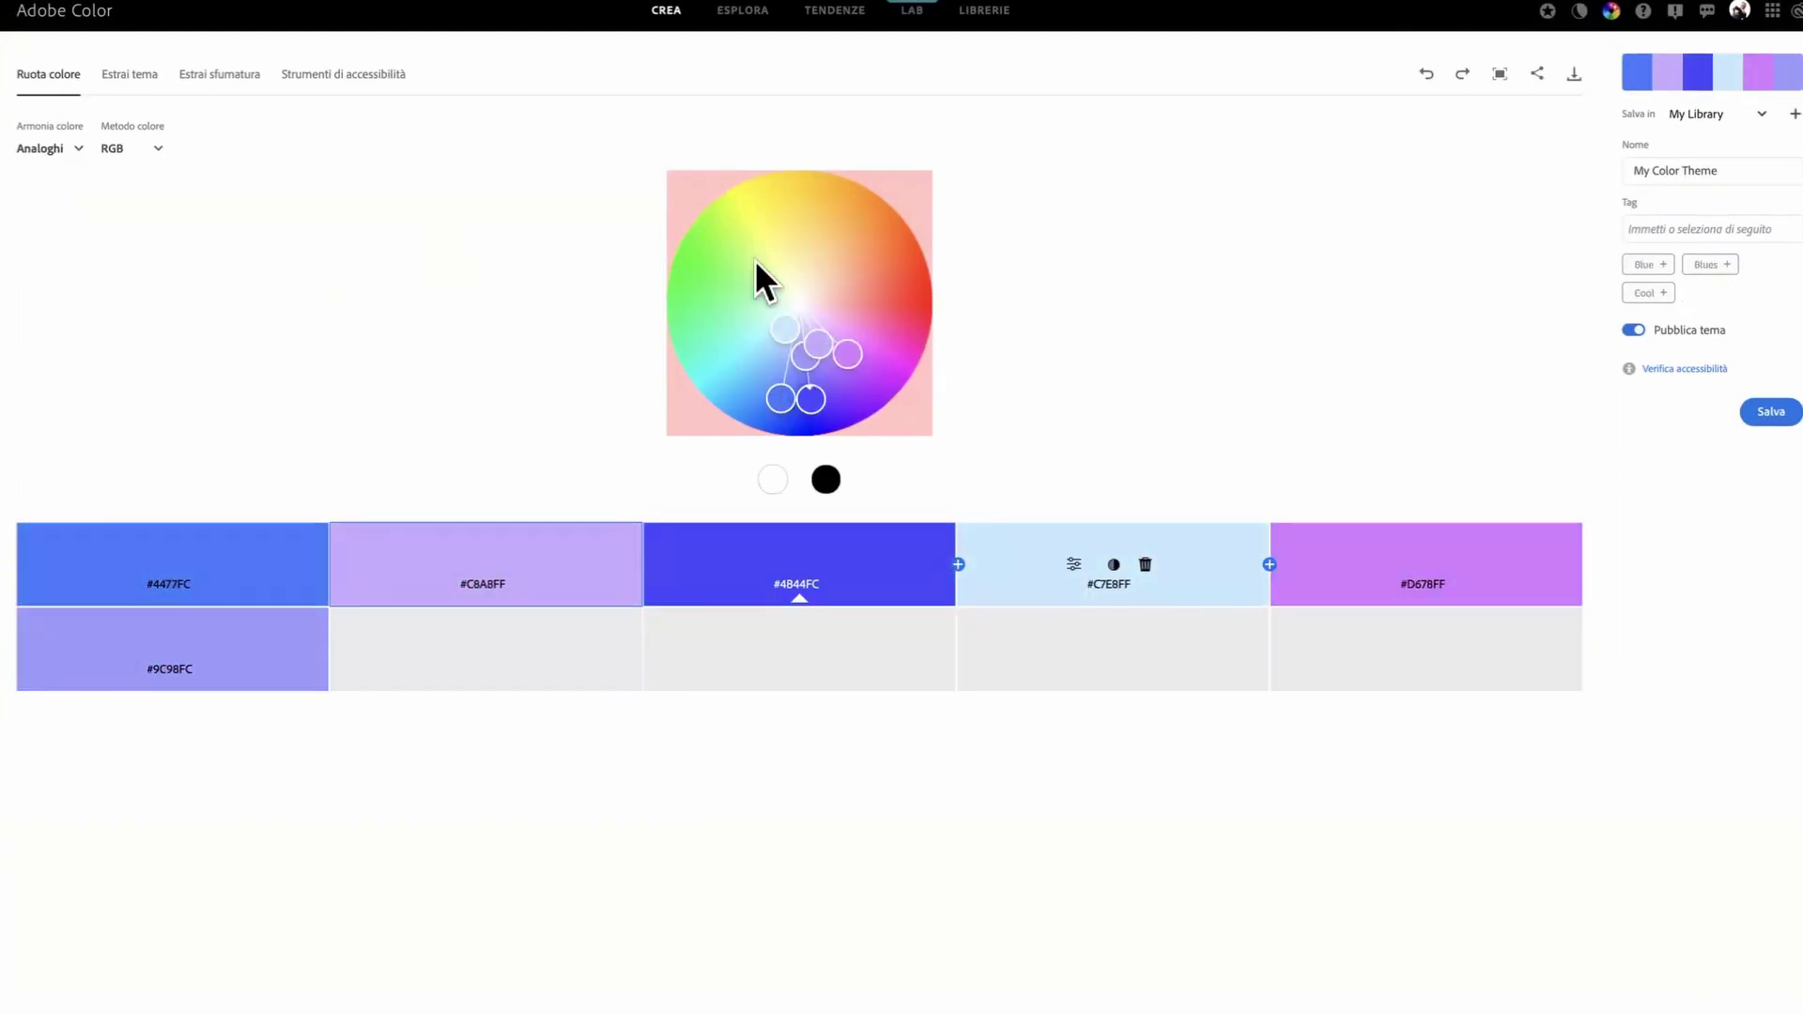
Step: Apply the Complementari harmony and rotate the wheel handles through several opposing color pairs, ending on yellow and blue
left_click(79, 151)
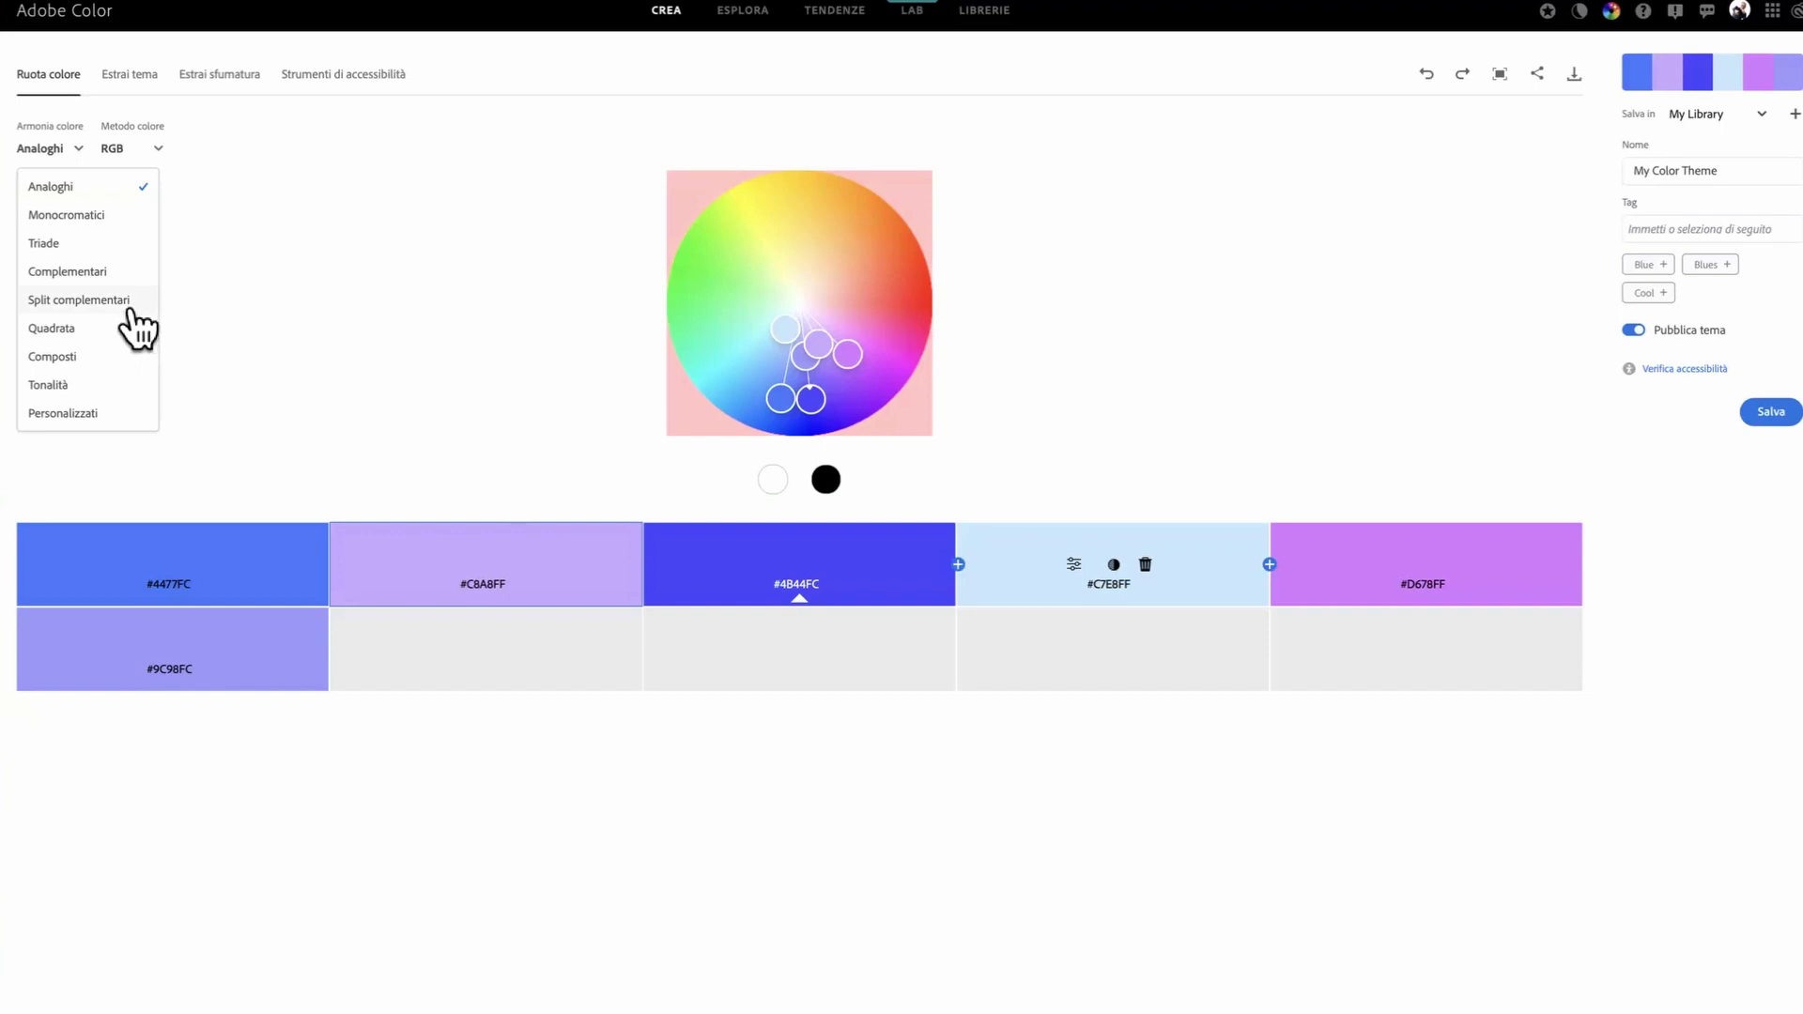
left_click(88, 278)
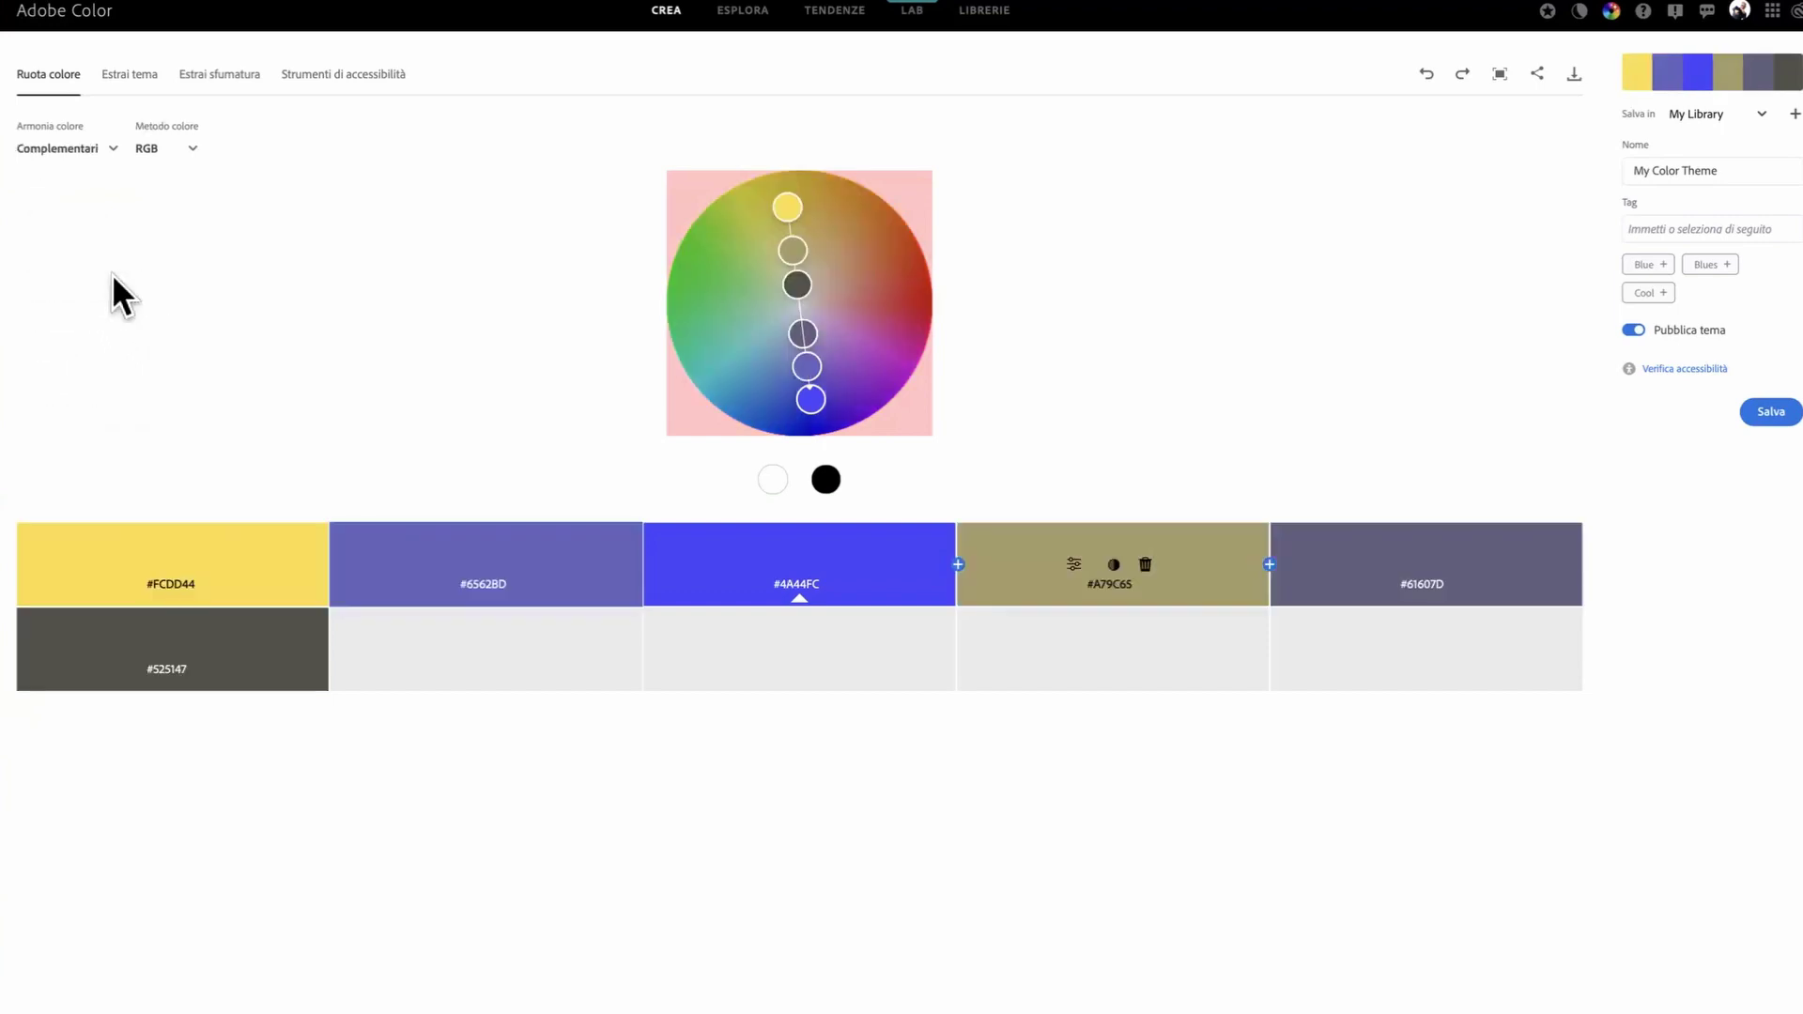
mouse_move(779, 215)
left_mouse_down()
mouse_move(748, 241)
mouse_move(740, 306)
mouse_move(809, 282)
mouse_move(850, 385)
left_mouse_up()
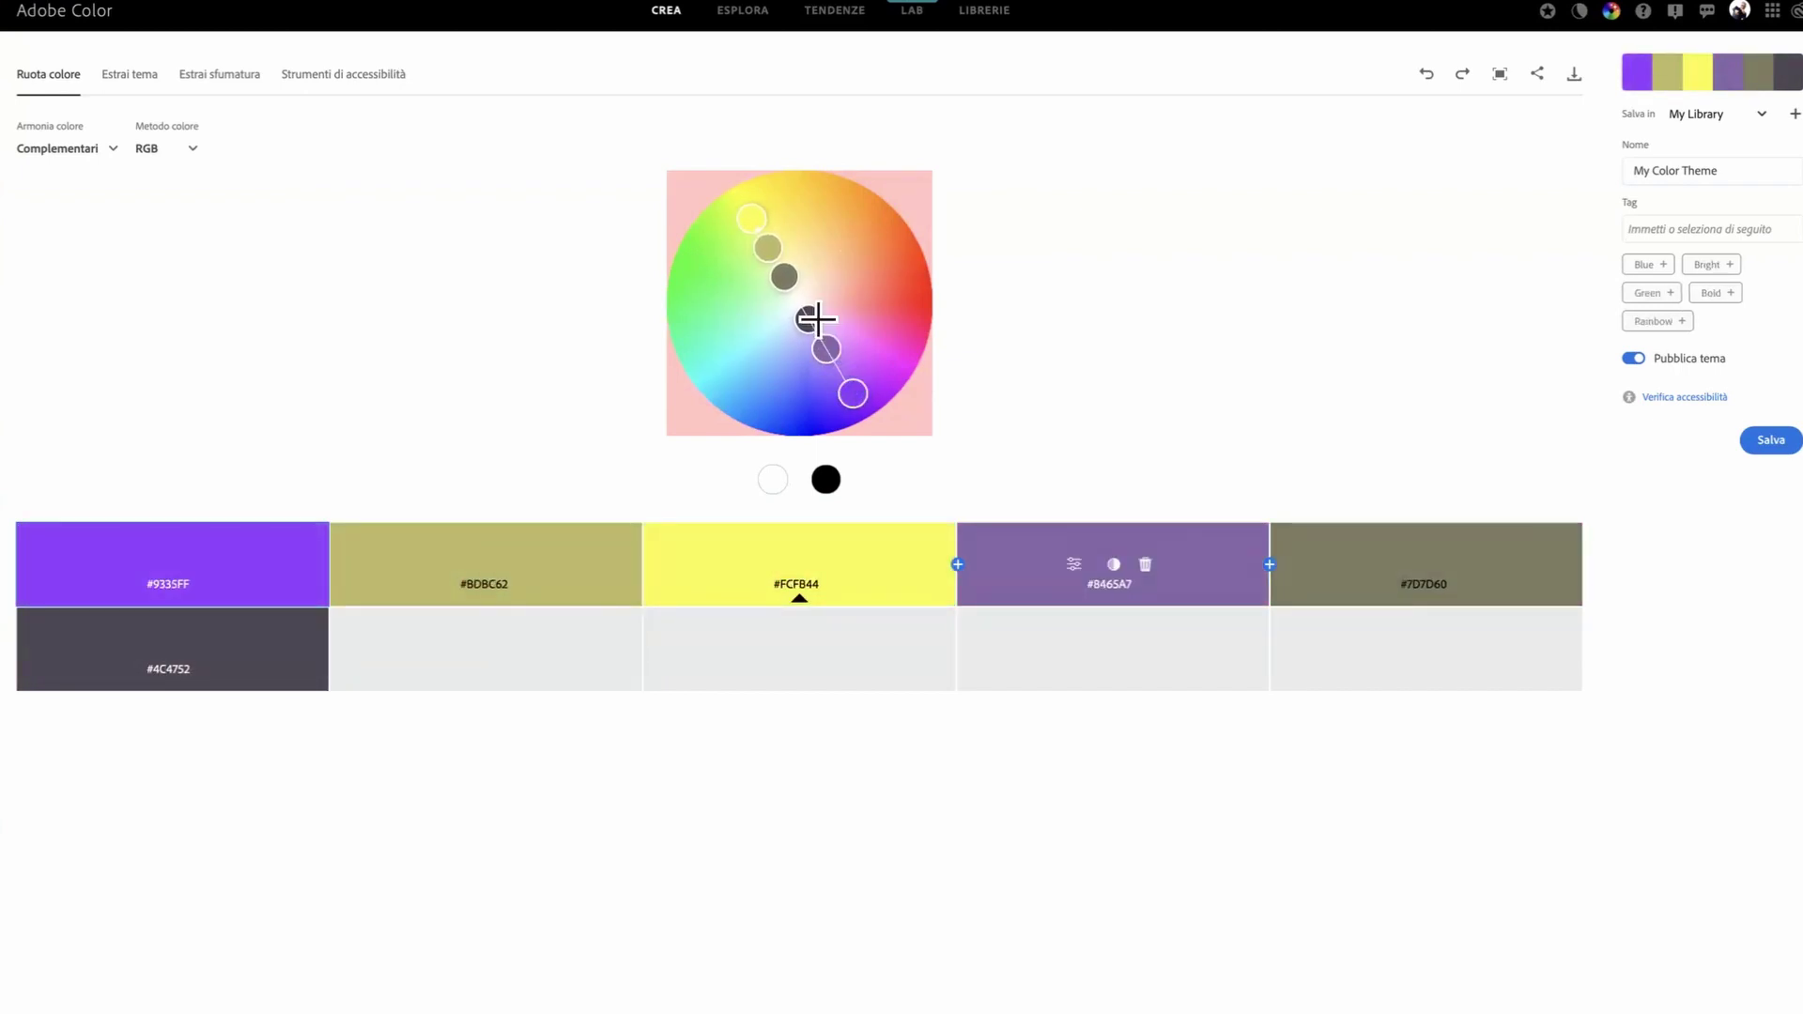
left_click_drag(810, 317, 768, 329)
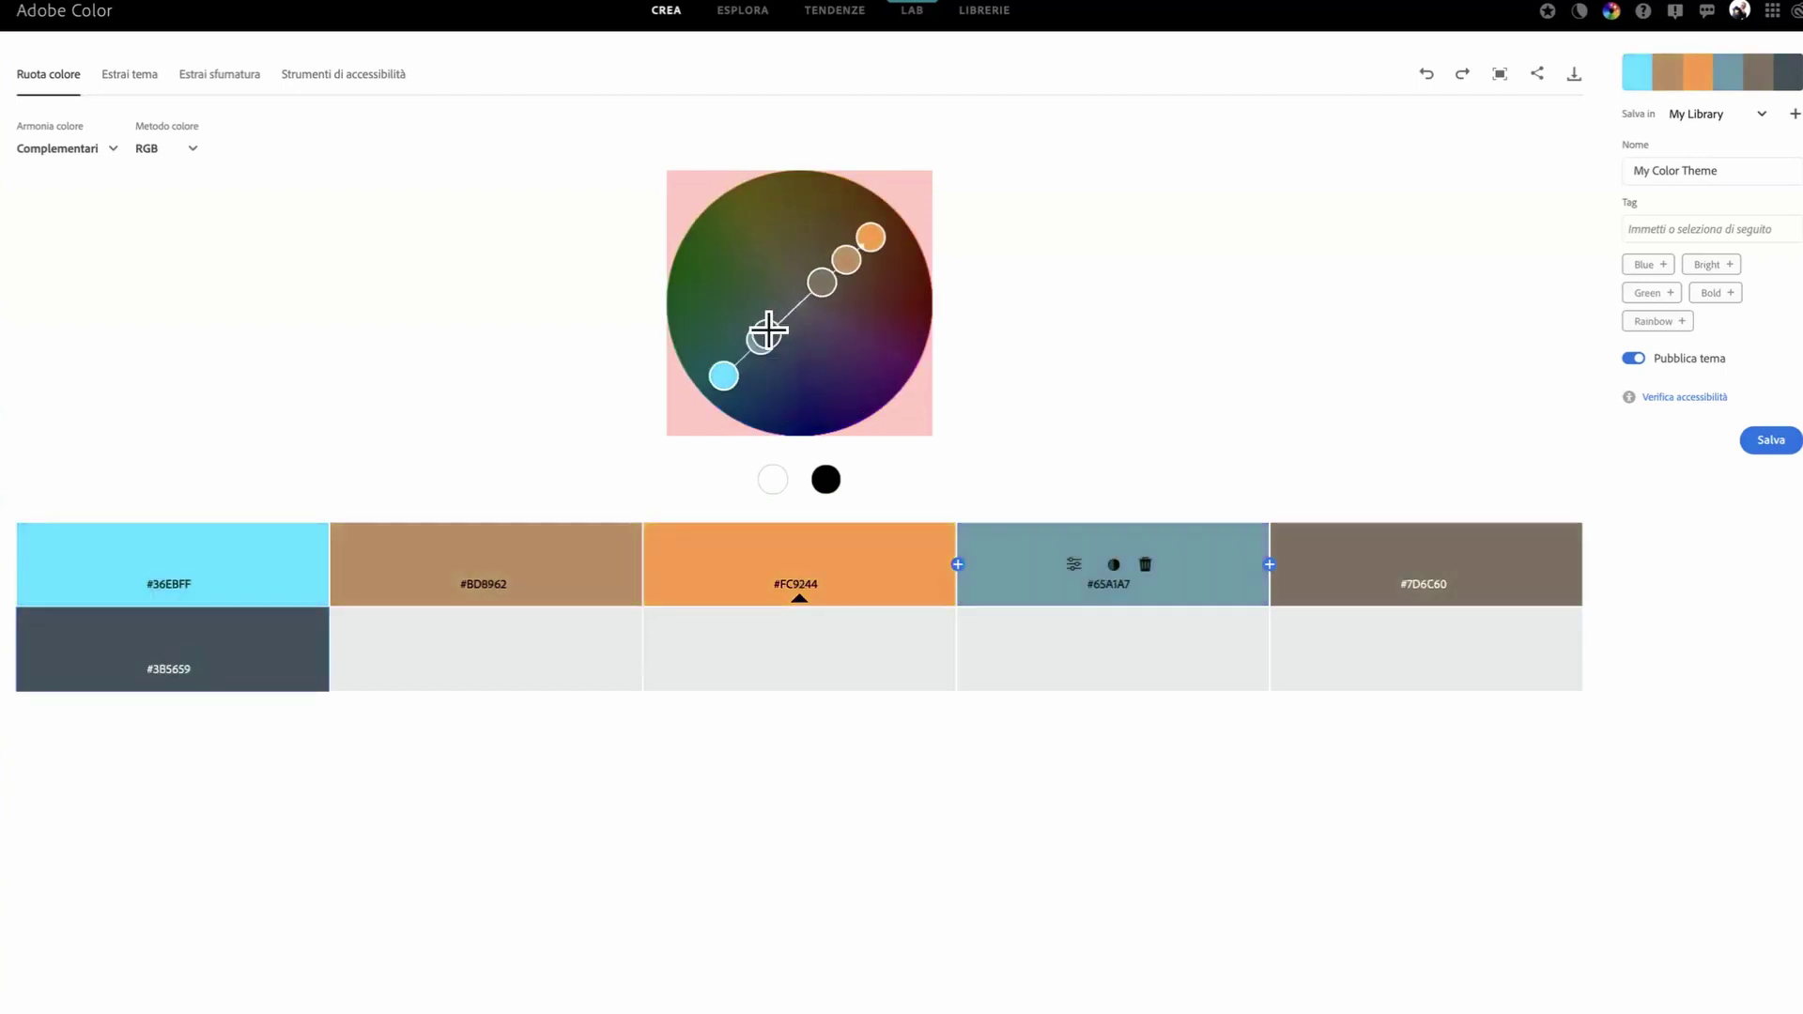
mouse_move(835, 262)
left_mouse_down()
mouse_move(845, 301)
mouse_move(754, 302)
mouse_move(794, 249)
left_mouse_up()
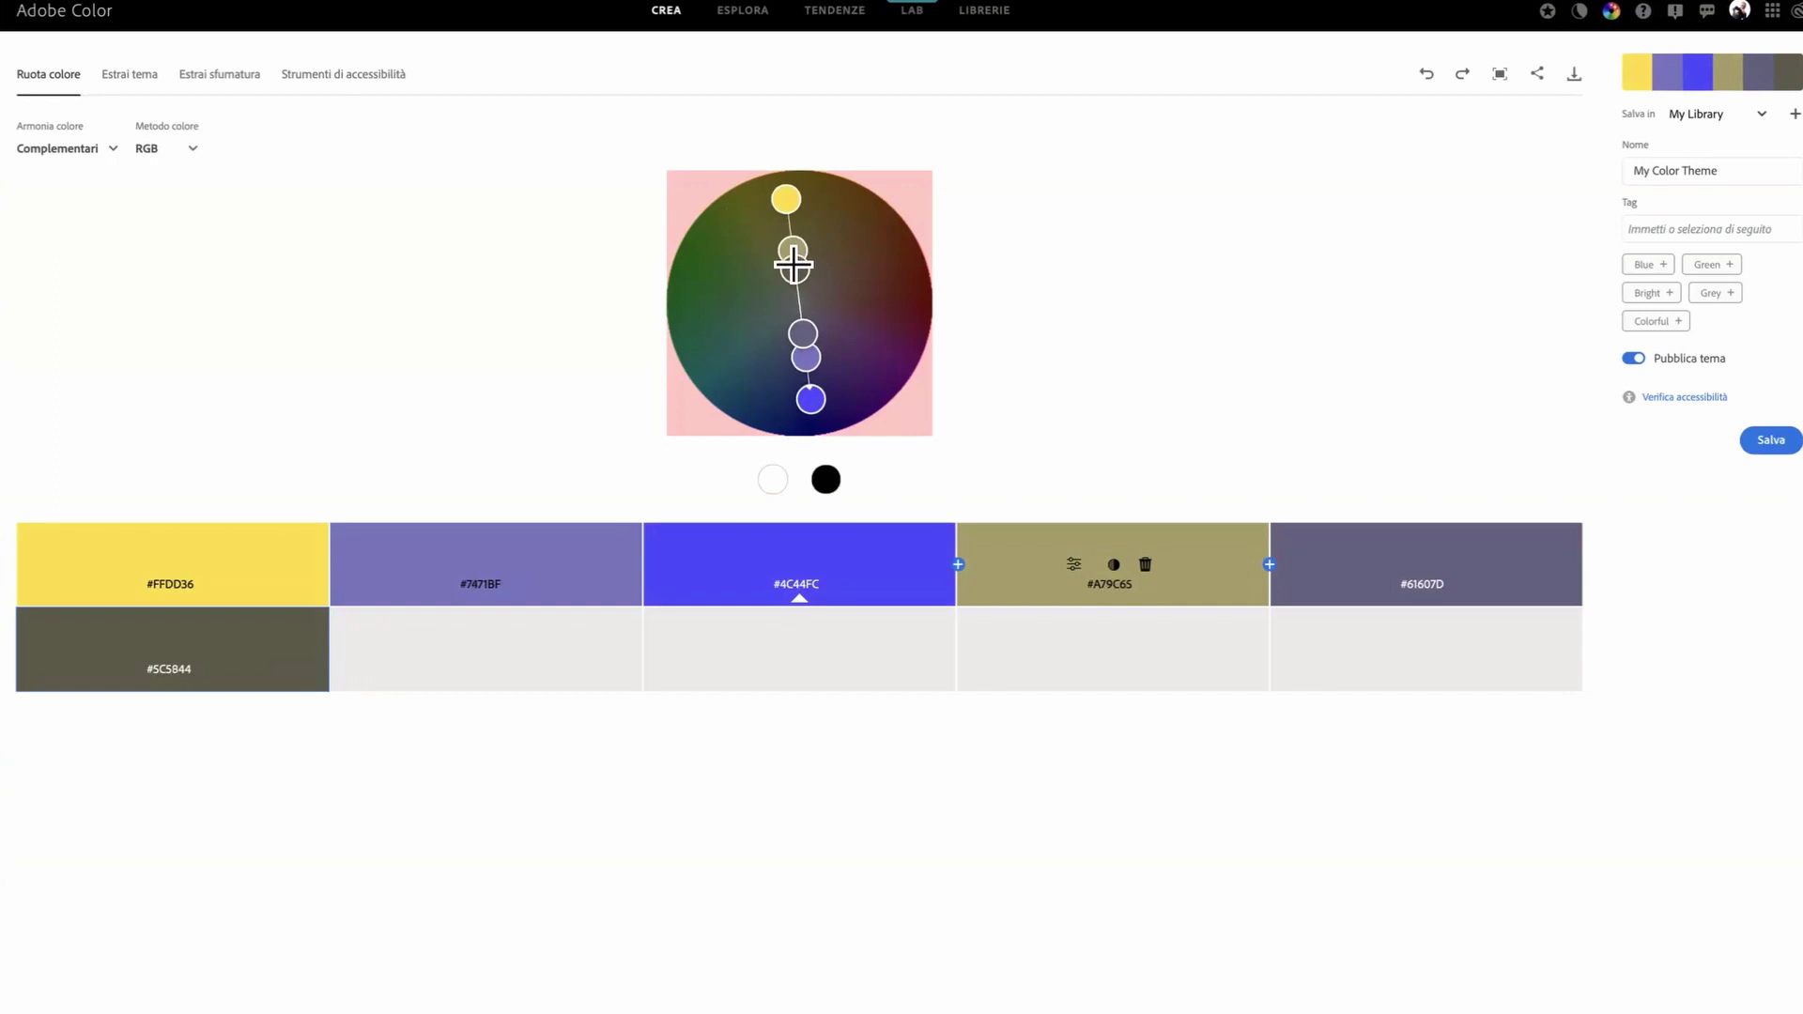
Step: Apply the Split complementari harmony and move the wheel handles to get a green base with peach, pink and brown tones
left_click(91, 154)
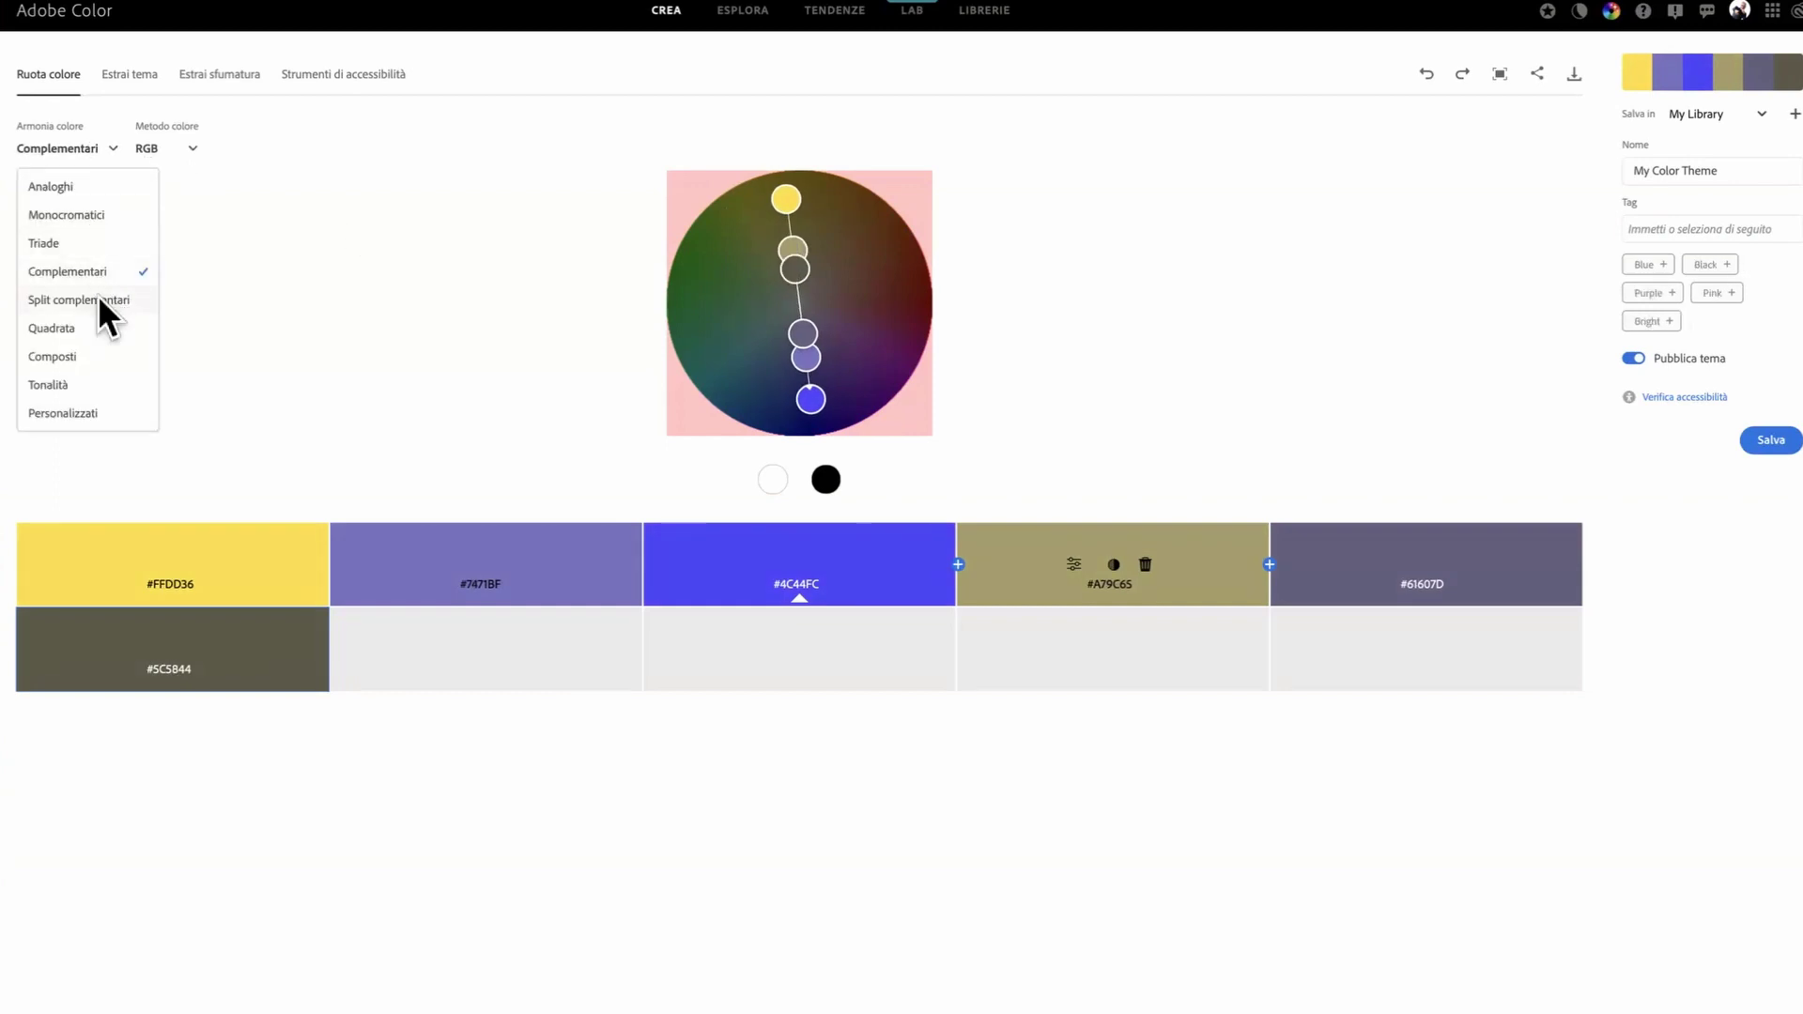
left_click(105, 300)
mouse_move(818, 202)
left_mouse_down()
mouse_move(858, 262)
mouse_move(791, 324)
left_mouse_up()
left_click_drag(719, 346, 895, 257)
Step: Set the harmony to Personalizzati and reposition individual wheel handles to blue-violet #746DF4, olive #8E7F39, green #65FF67 and purple #802C8F, plus the peach one
left_click(83, 151)
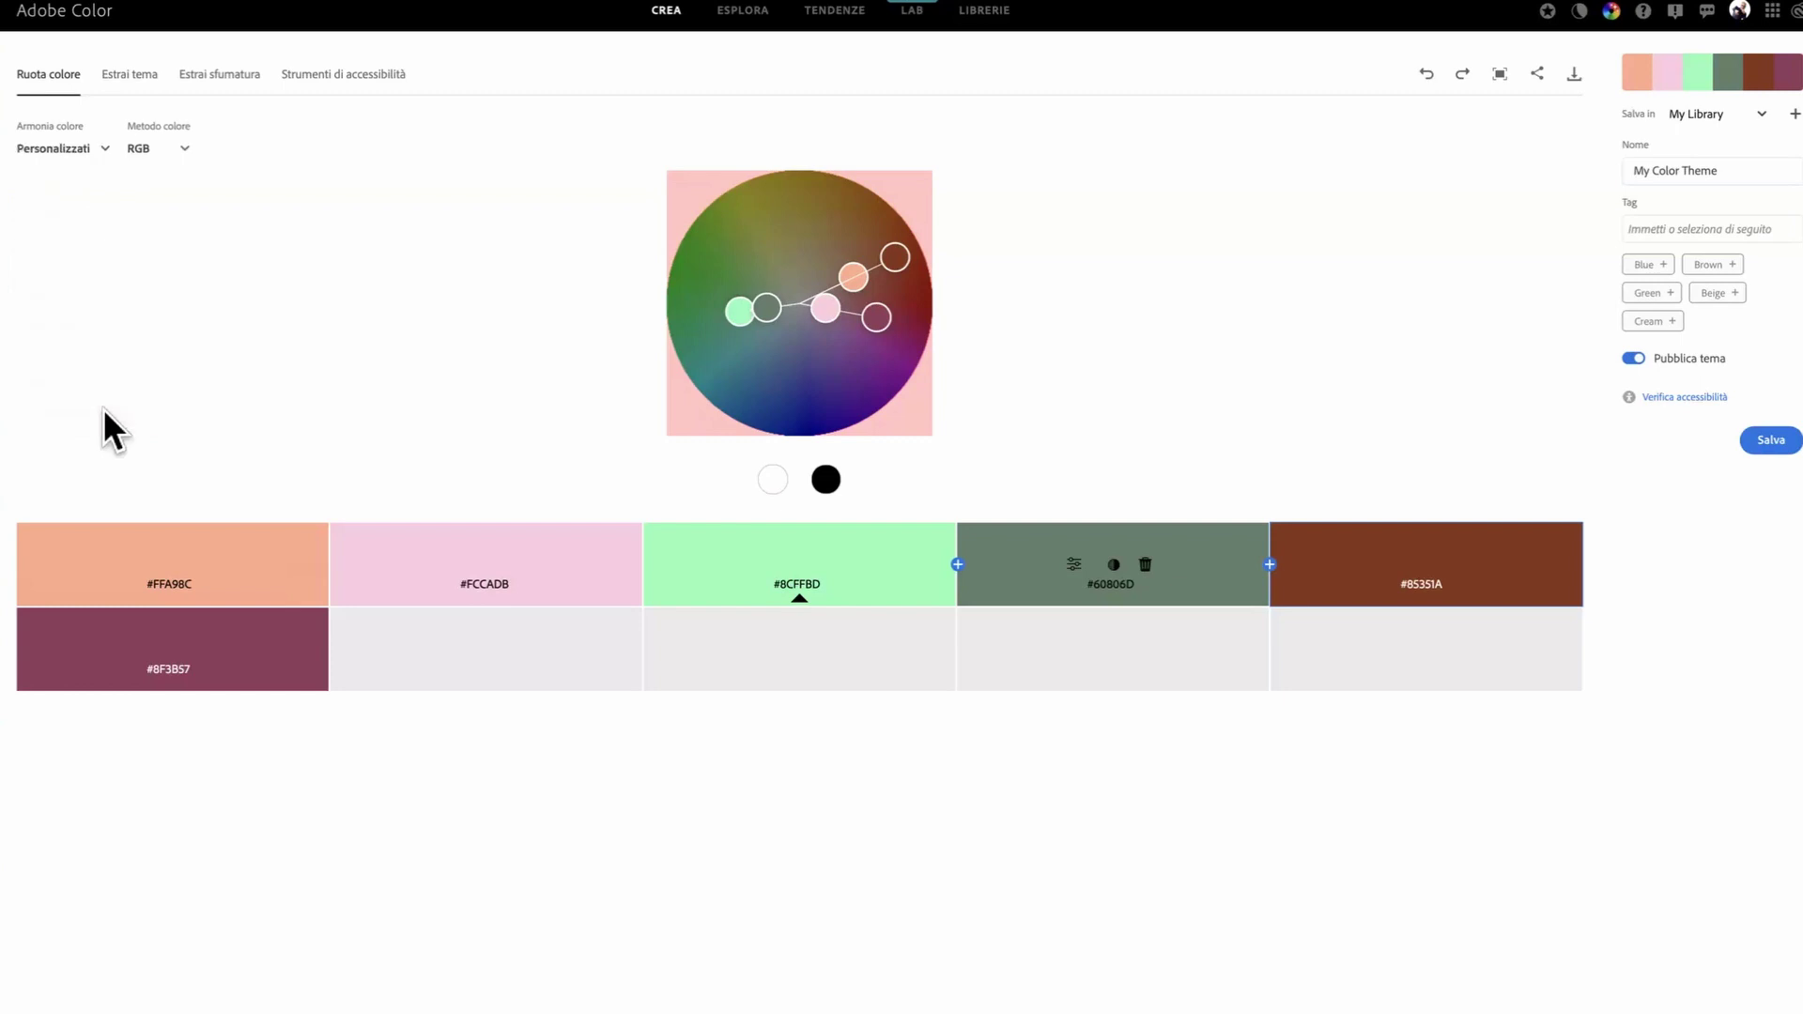
left_click(107, 416)
left_click_drag(823, 307, 808, 376)
left_click_drag(767, 305, 794, 222)
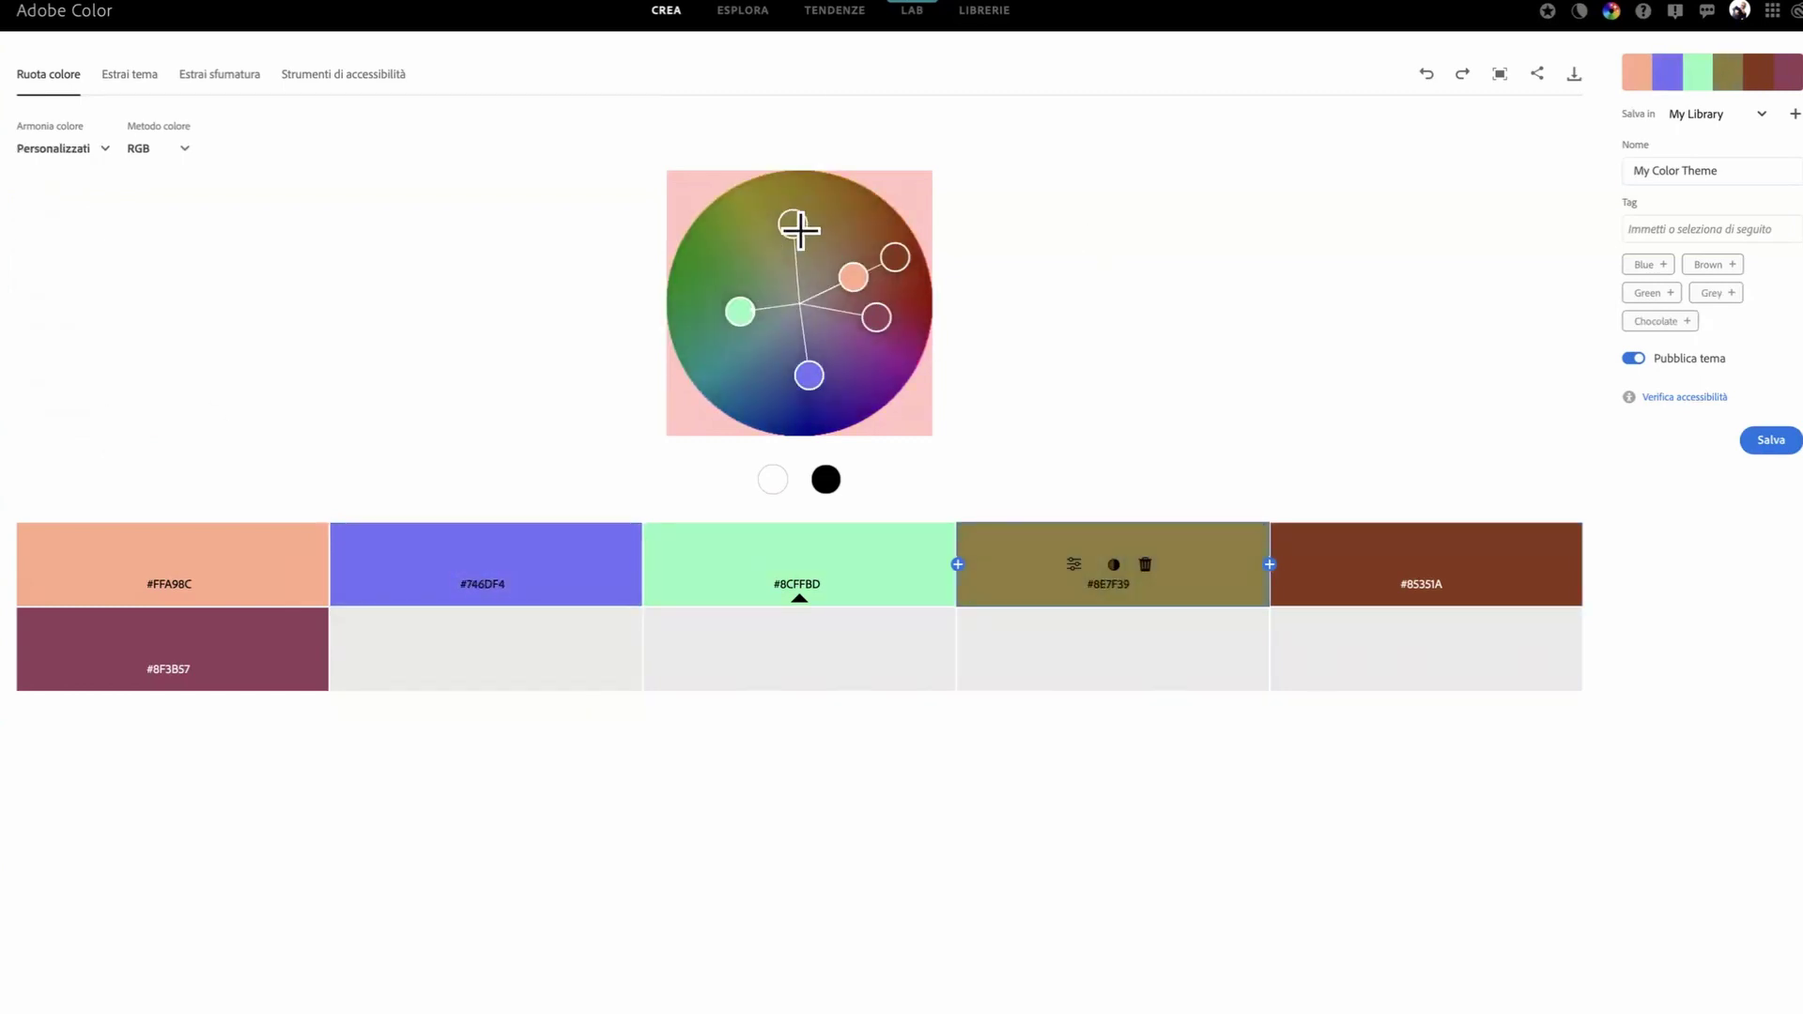
left_click_drag(741, 308, 724, 278)
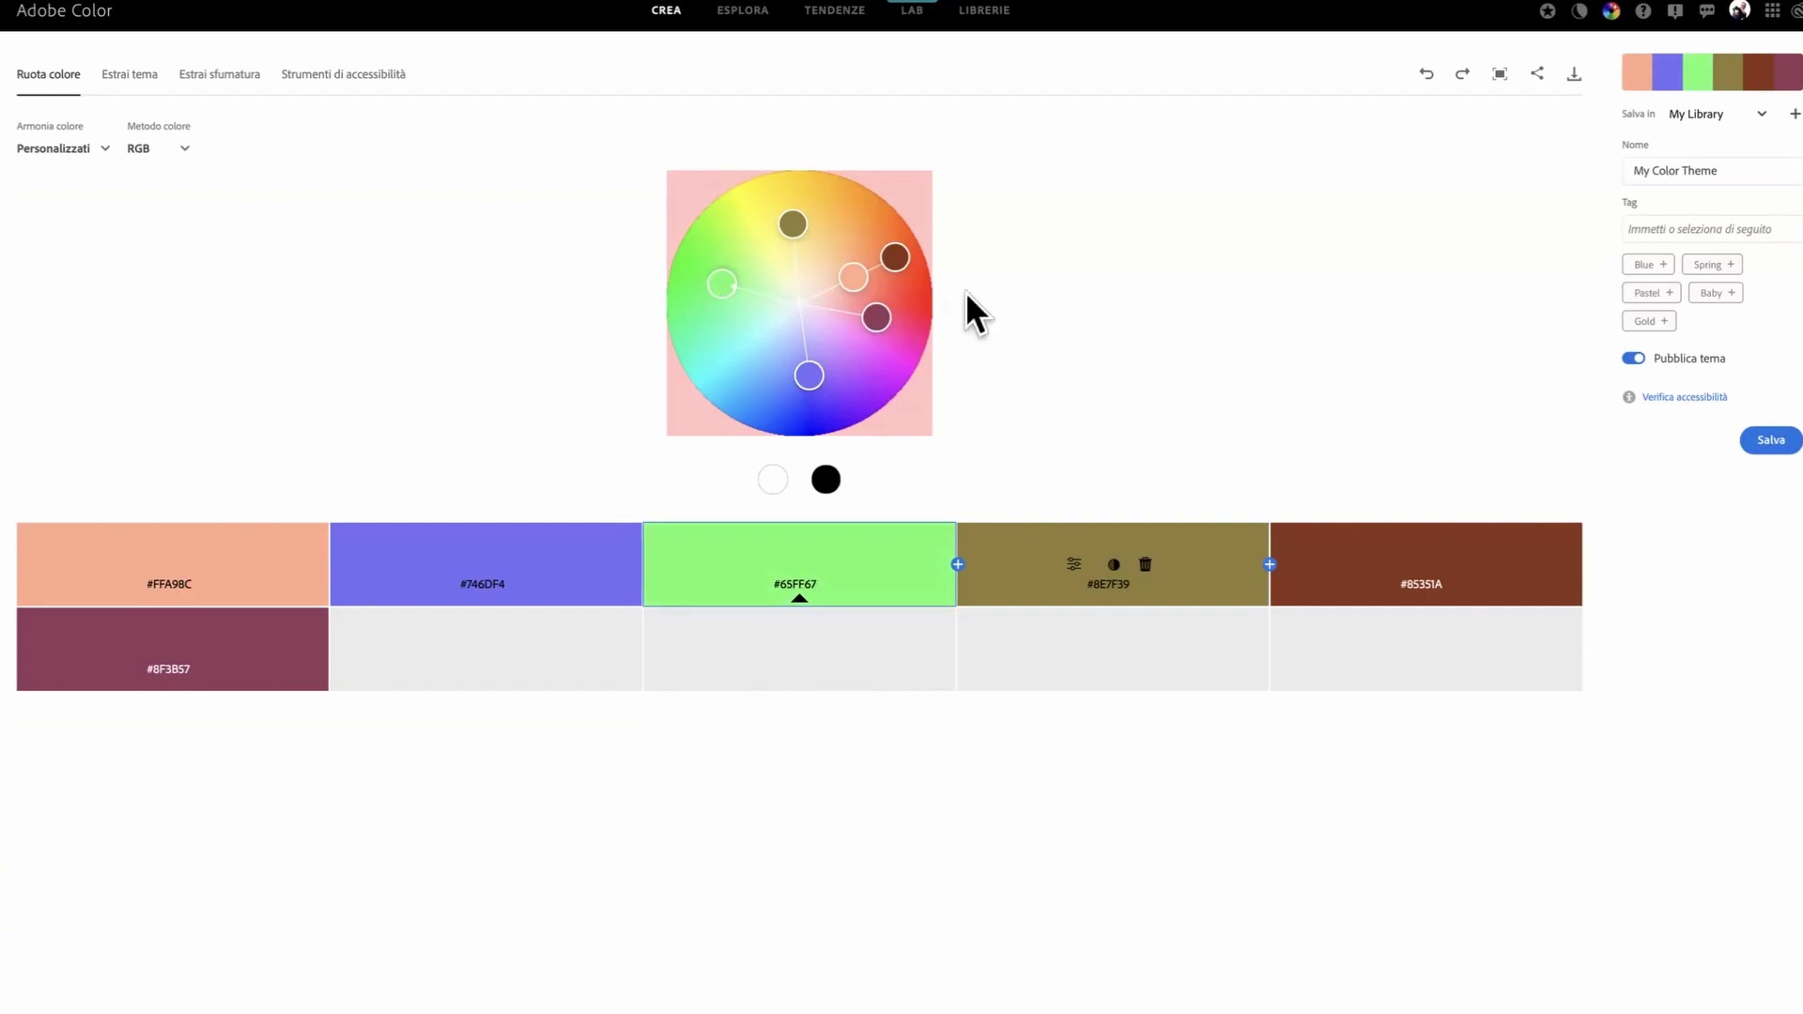
left_click_drag(876, 318, 872, 360)
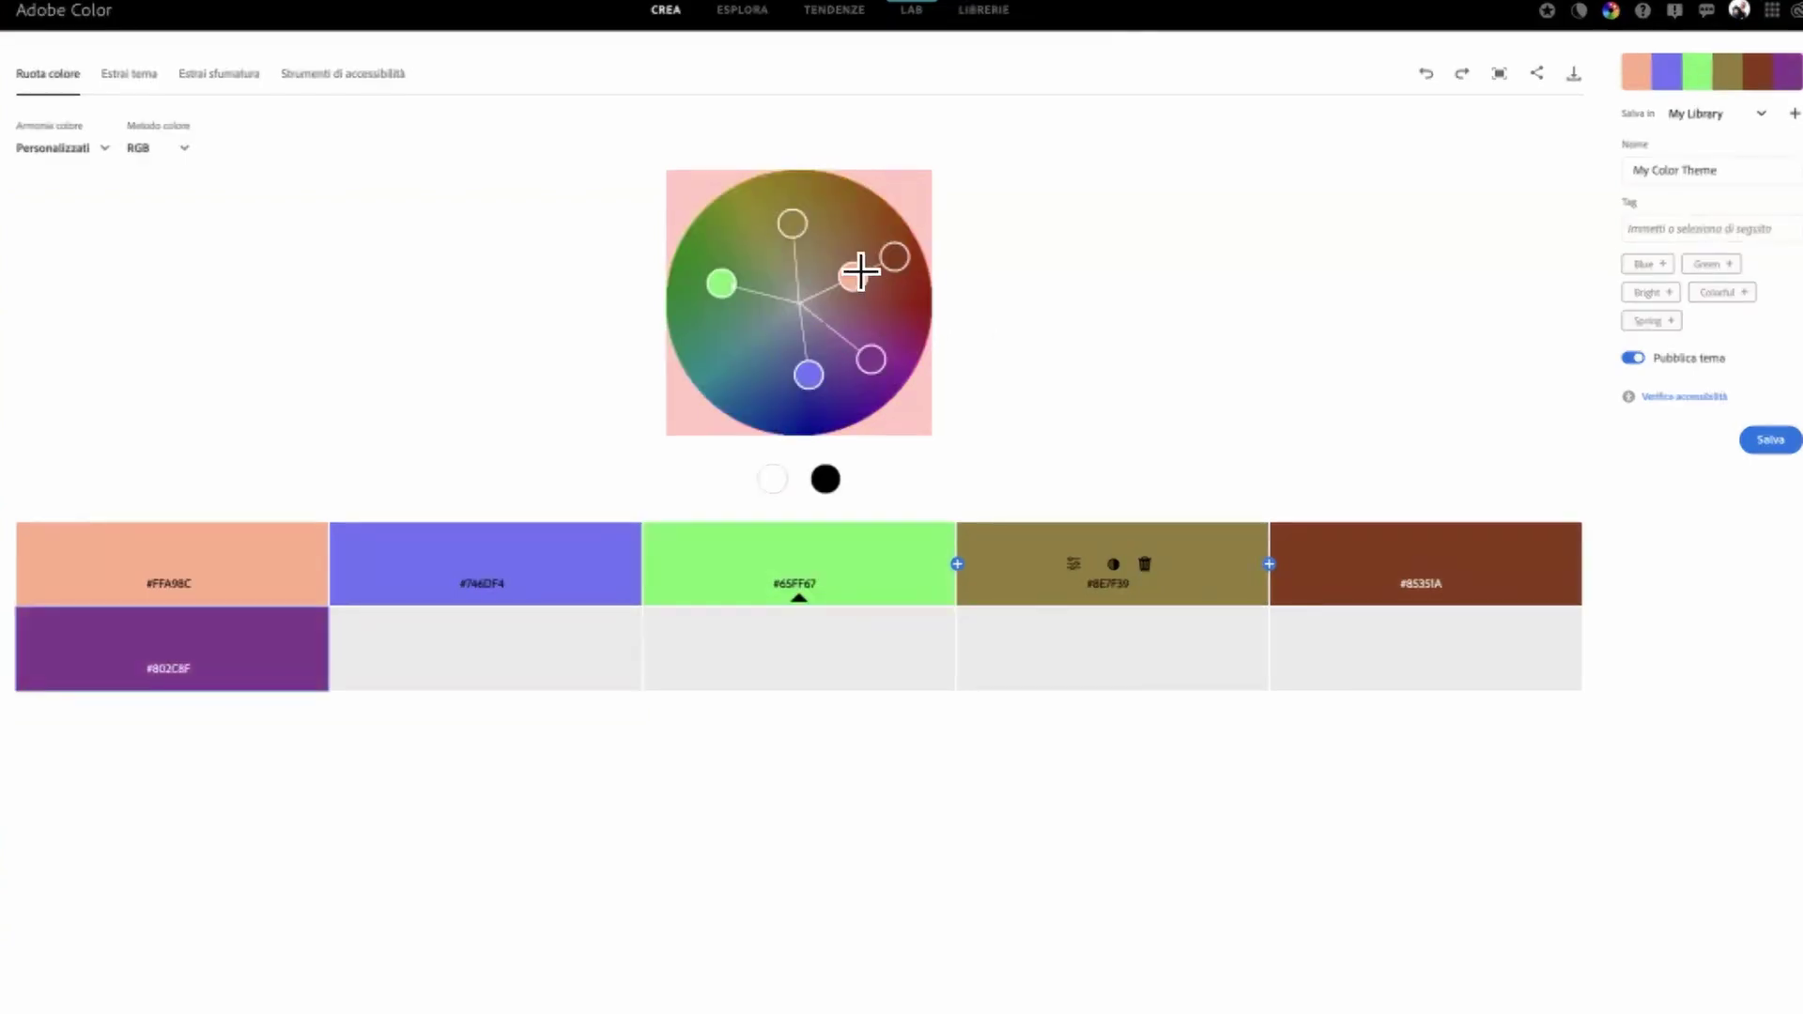
left_click_drag(857, 274, 838, 256)
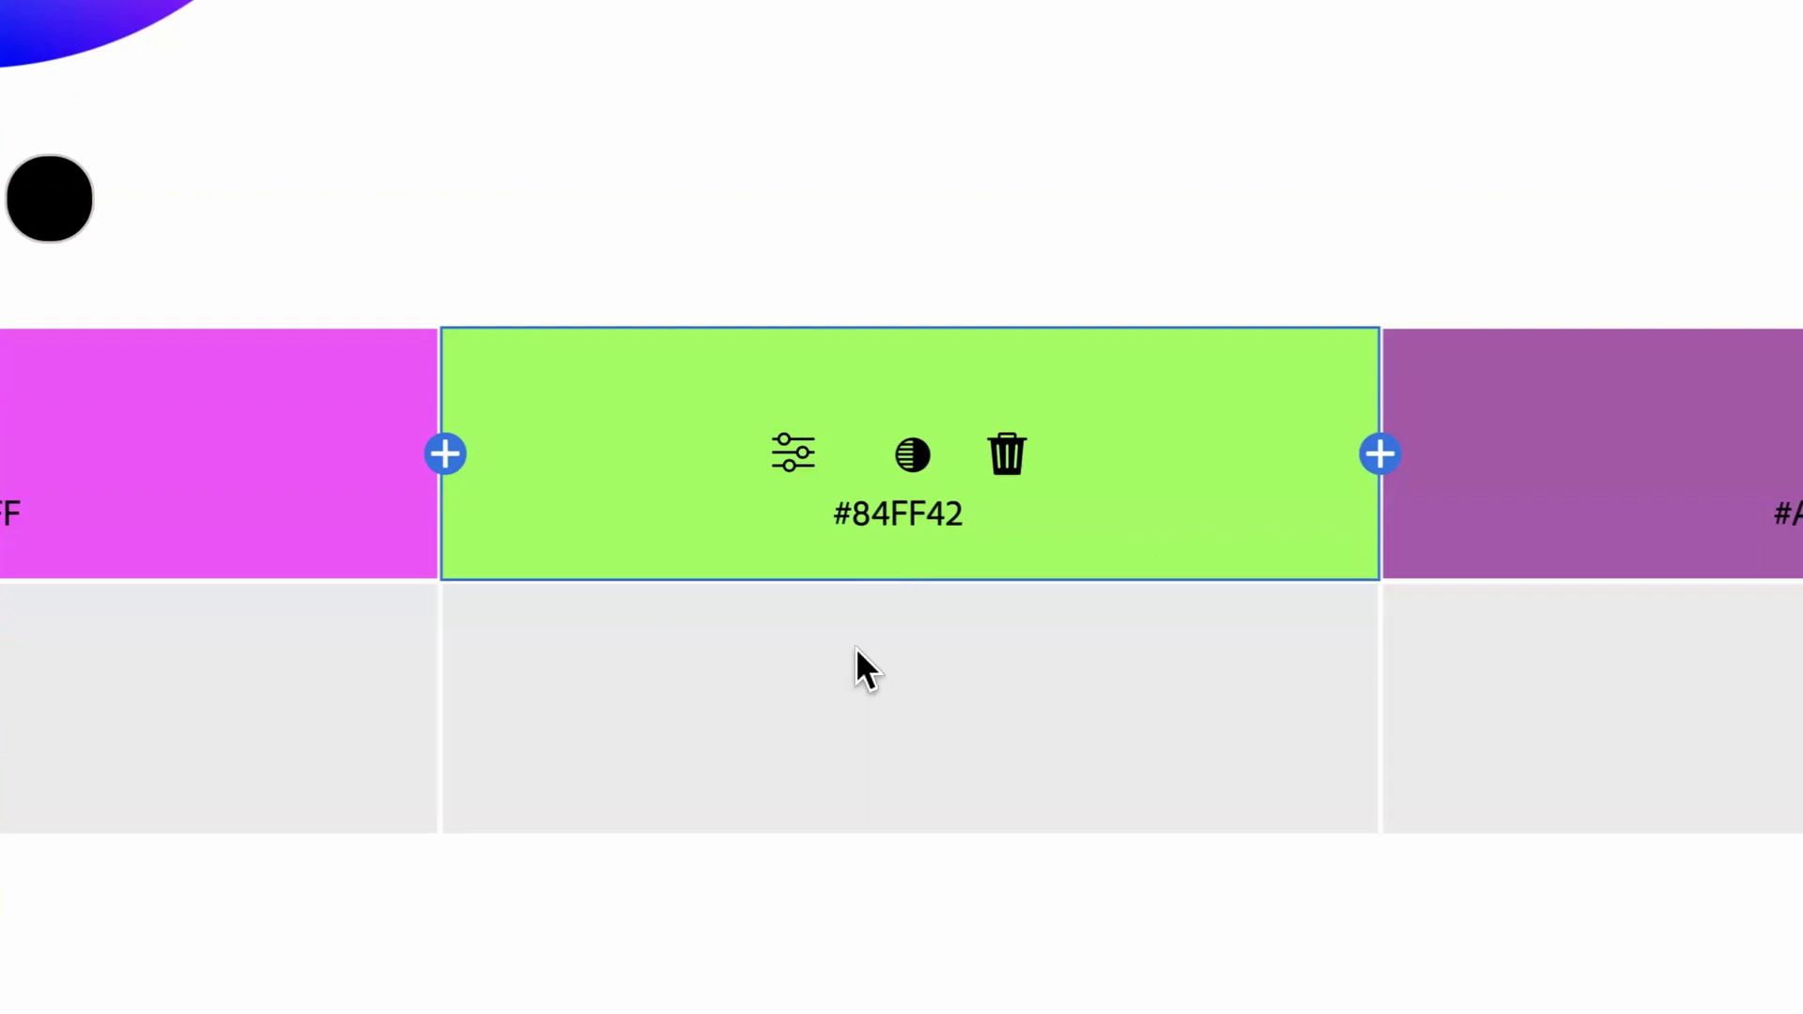
Step: Copy the hex code #84FF42 of the bright green swatch
mouse_move(909, 518)
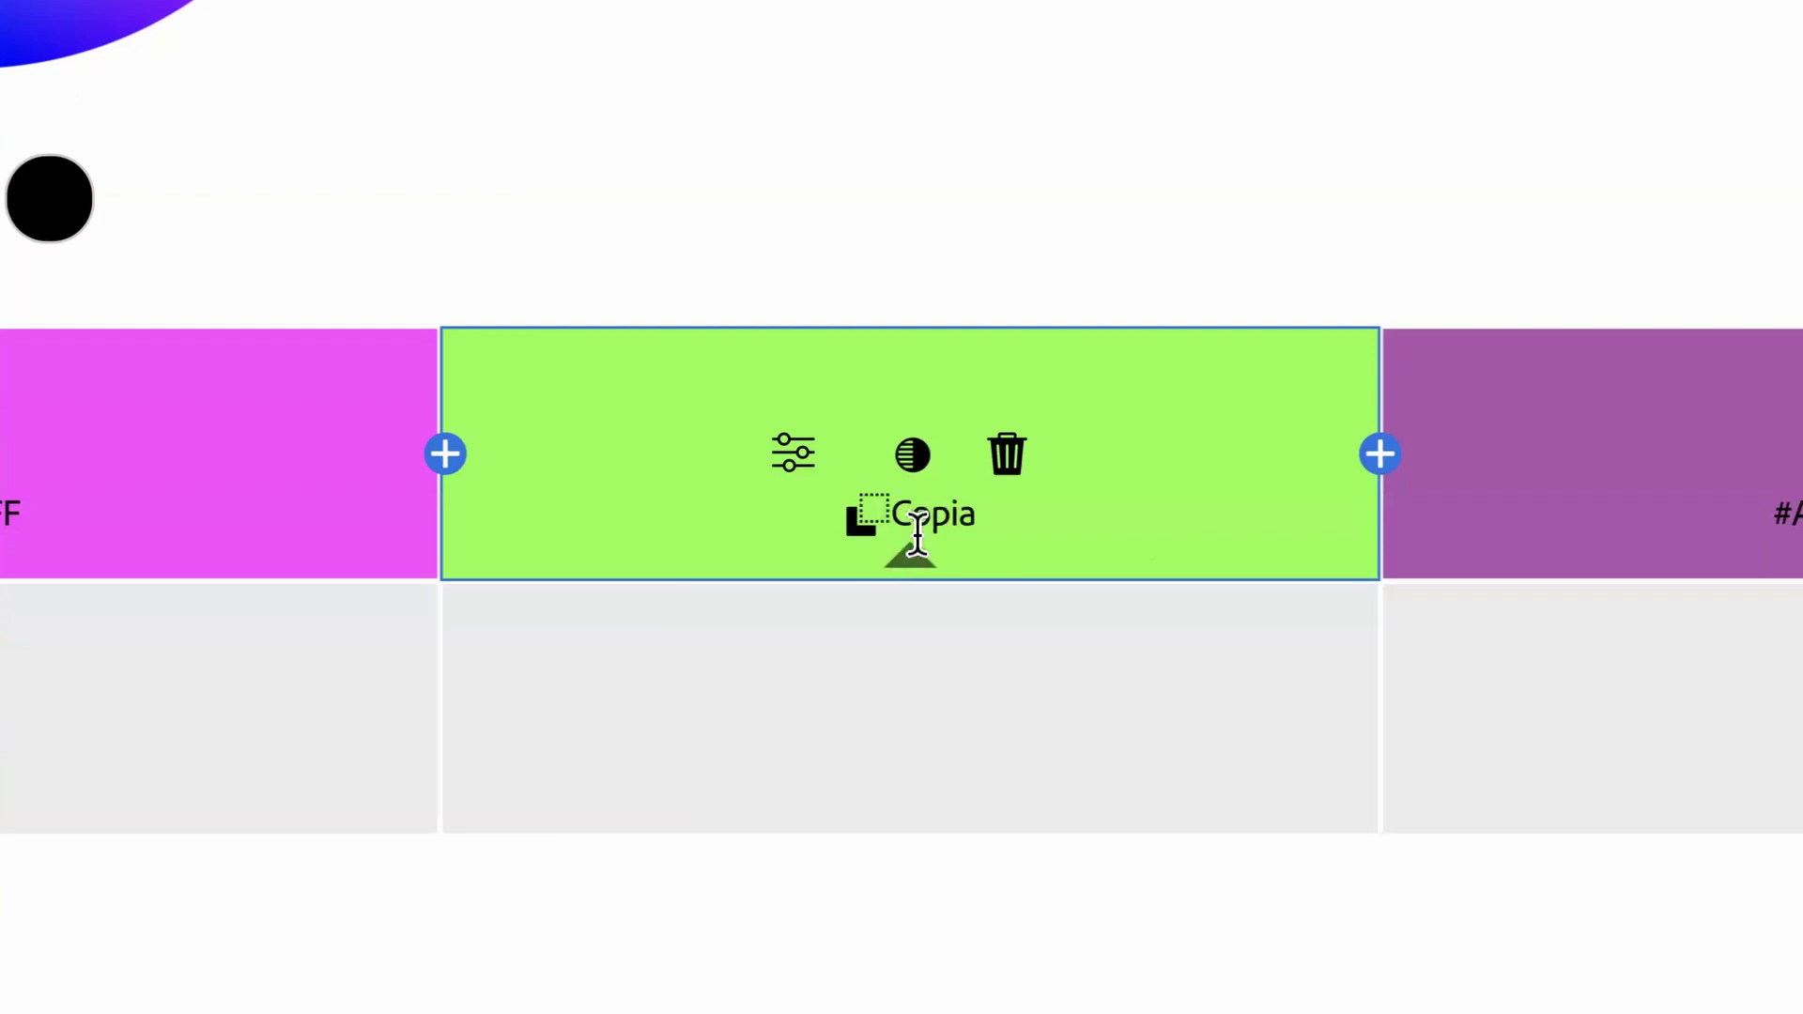
left_click(871, 515)
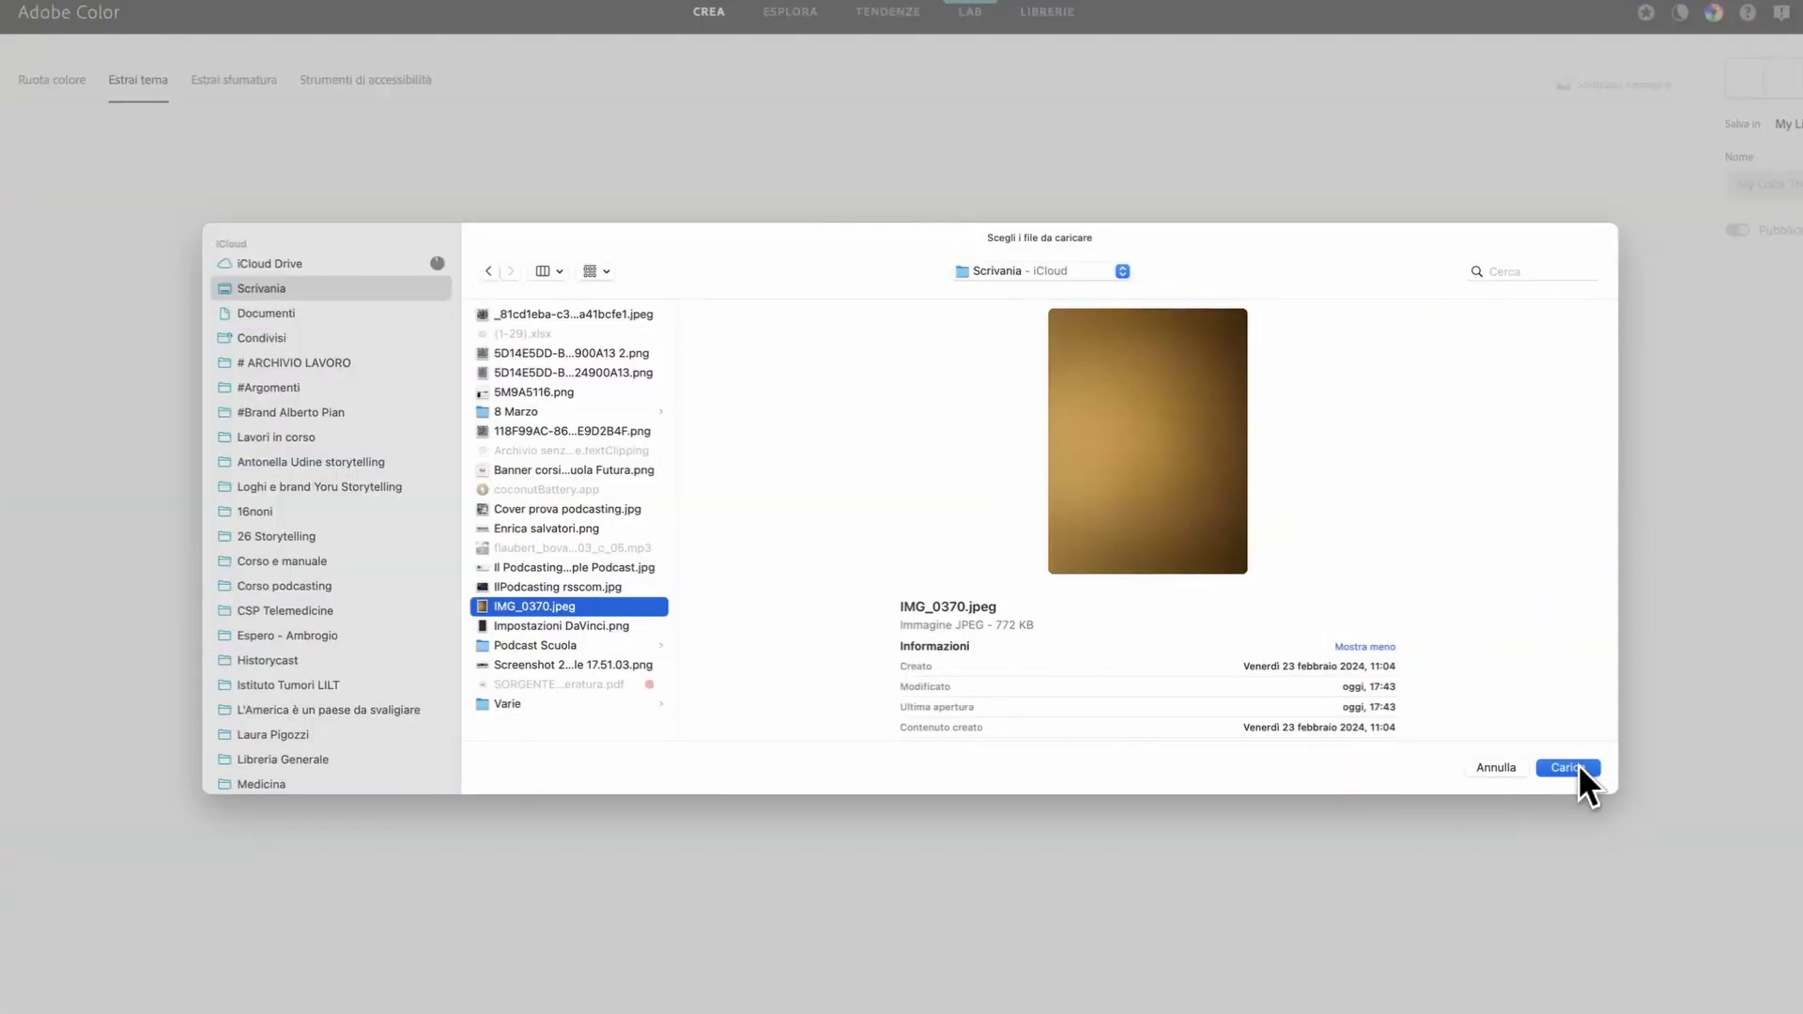
Step: Upload the image IMG_0370.jpeg and show the color theme extracted from it
left_click(1573, 765)
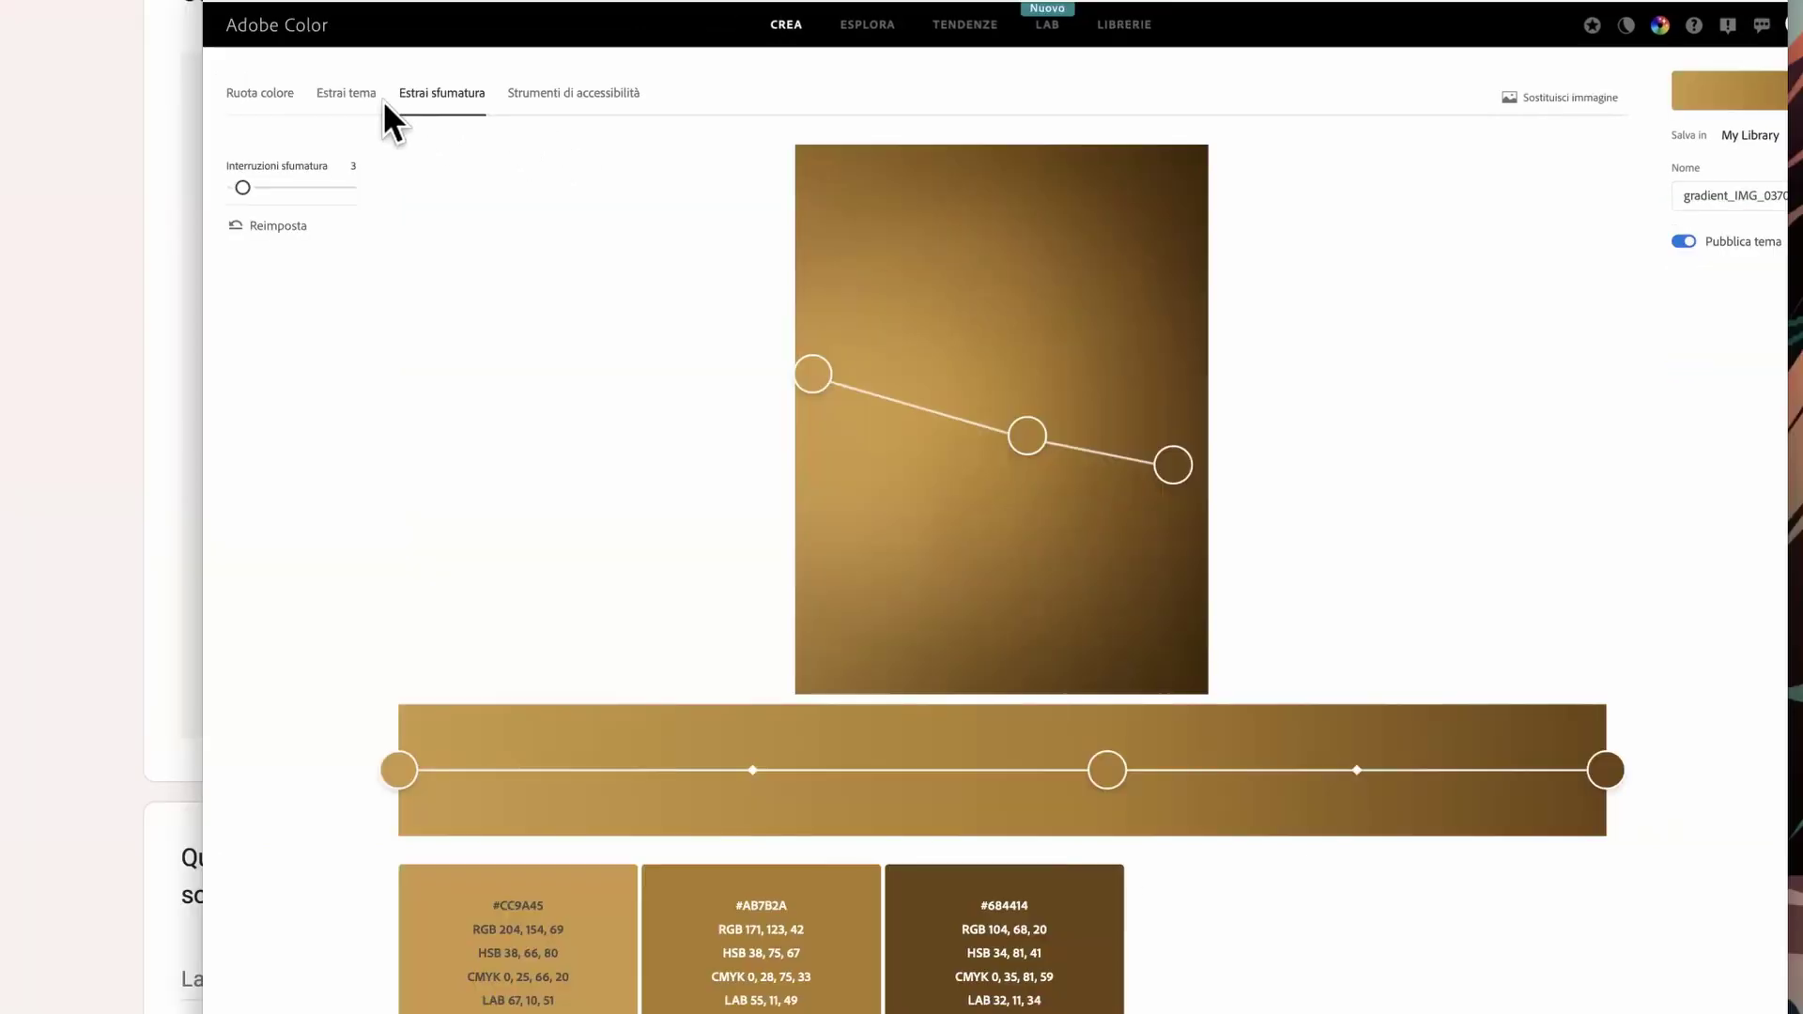
left_click(358, 97)
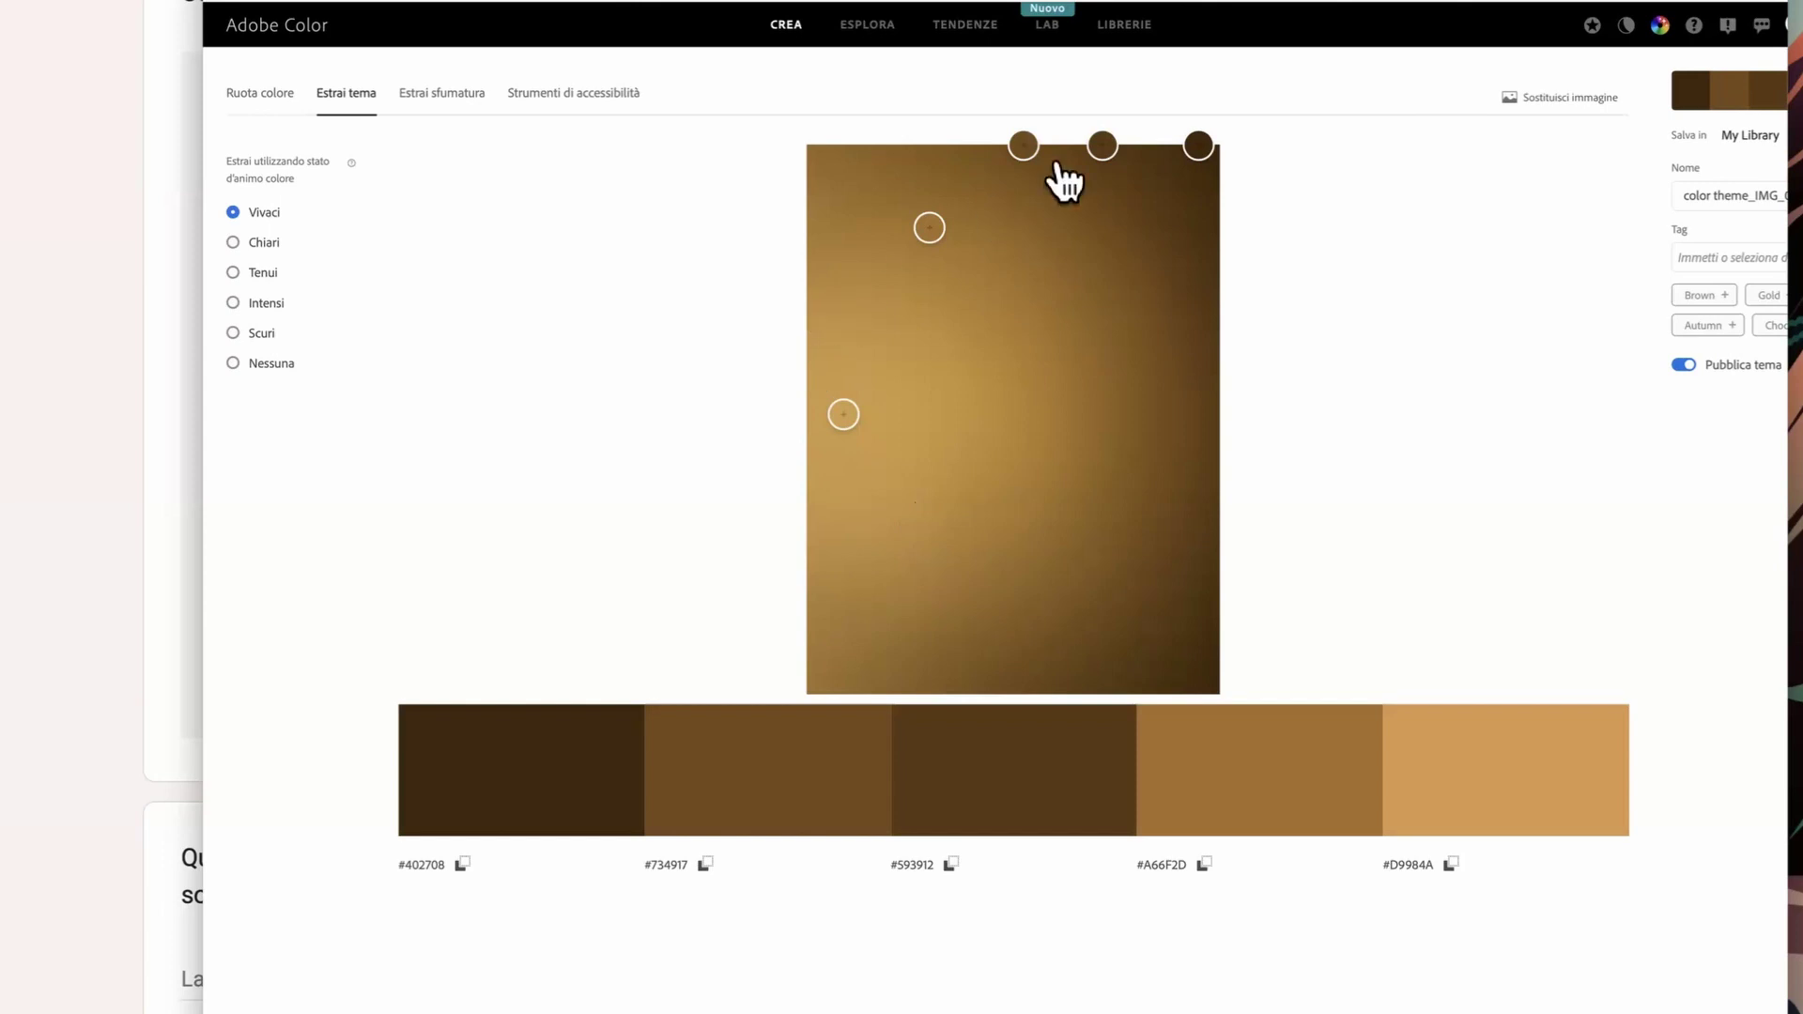
Step: Shift two of the sample points on the image, then extract the theme with the Tenui color mood
left_click_drag(1022, 145, 1022, 163)
mouse_move(925, 225)
left_mouse_down()
mouse_move(922, 246)
mouse_move(926, 228)
left_mouse_up()
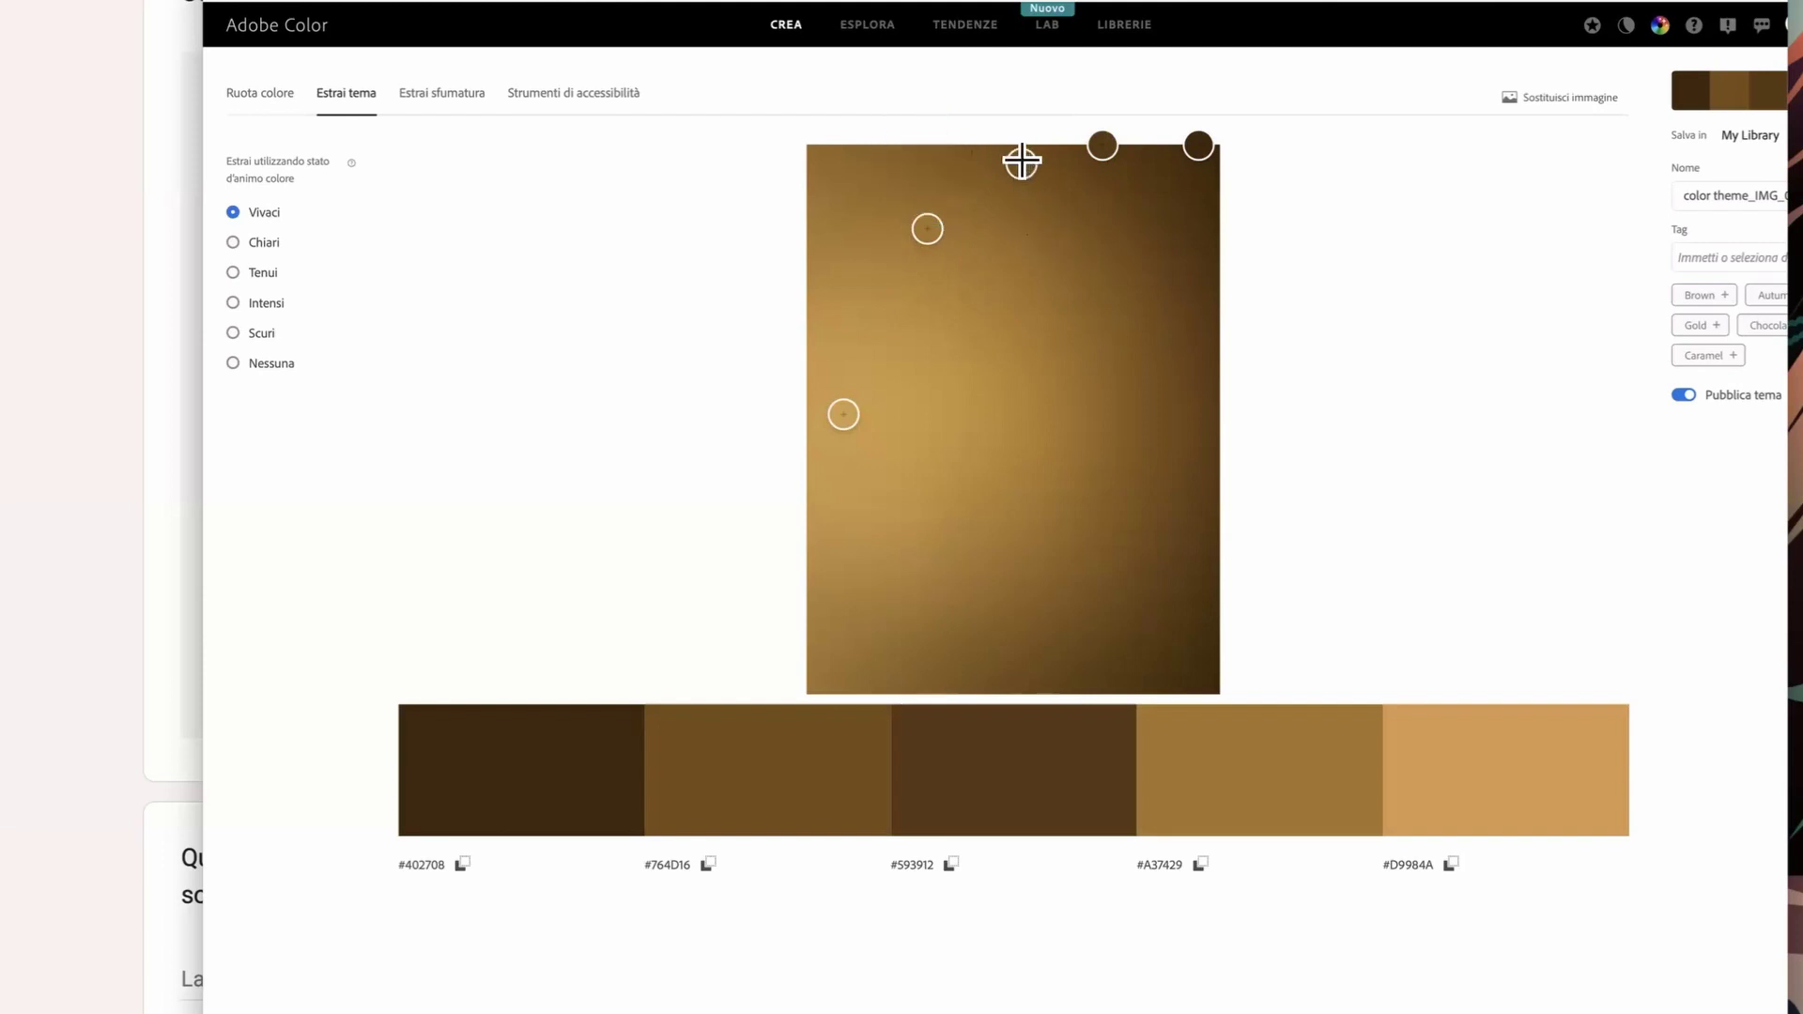
left_click_drag(1022, 166, 1009, 165)
left_click(234, 273)
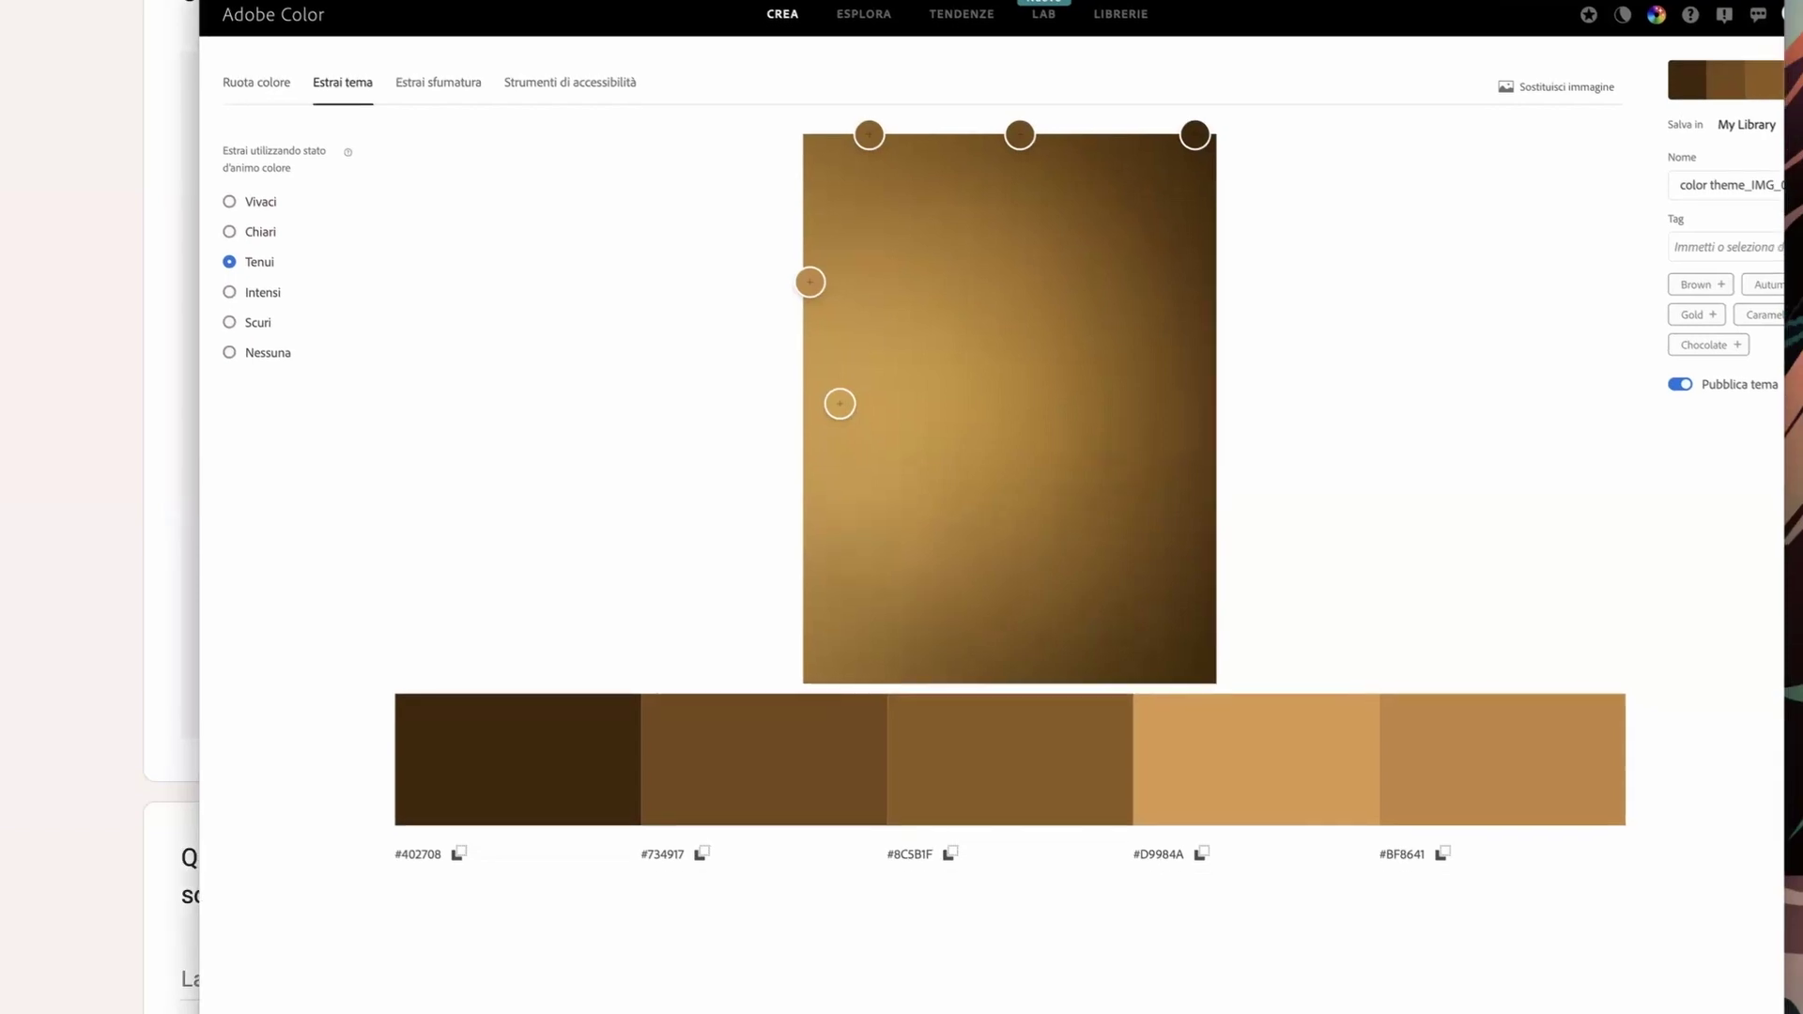
scroll(486, 910, "down", 1)
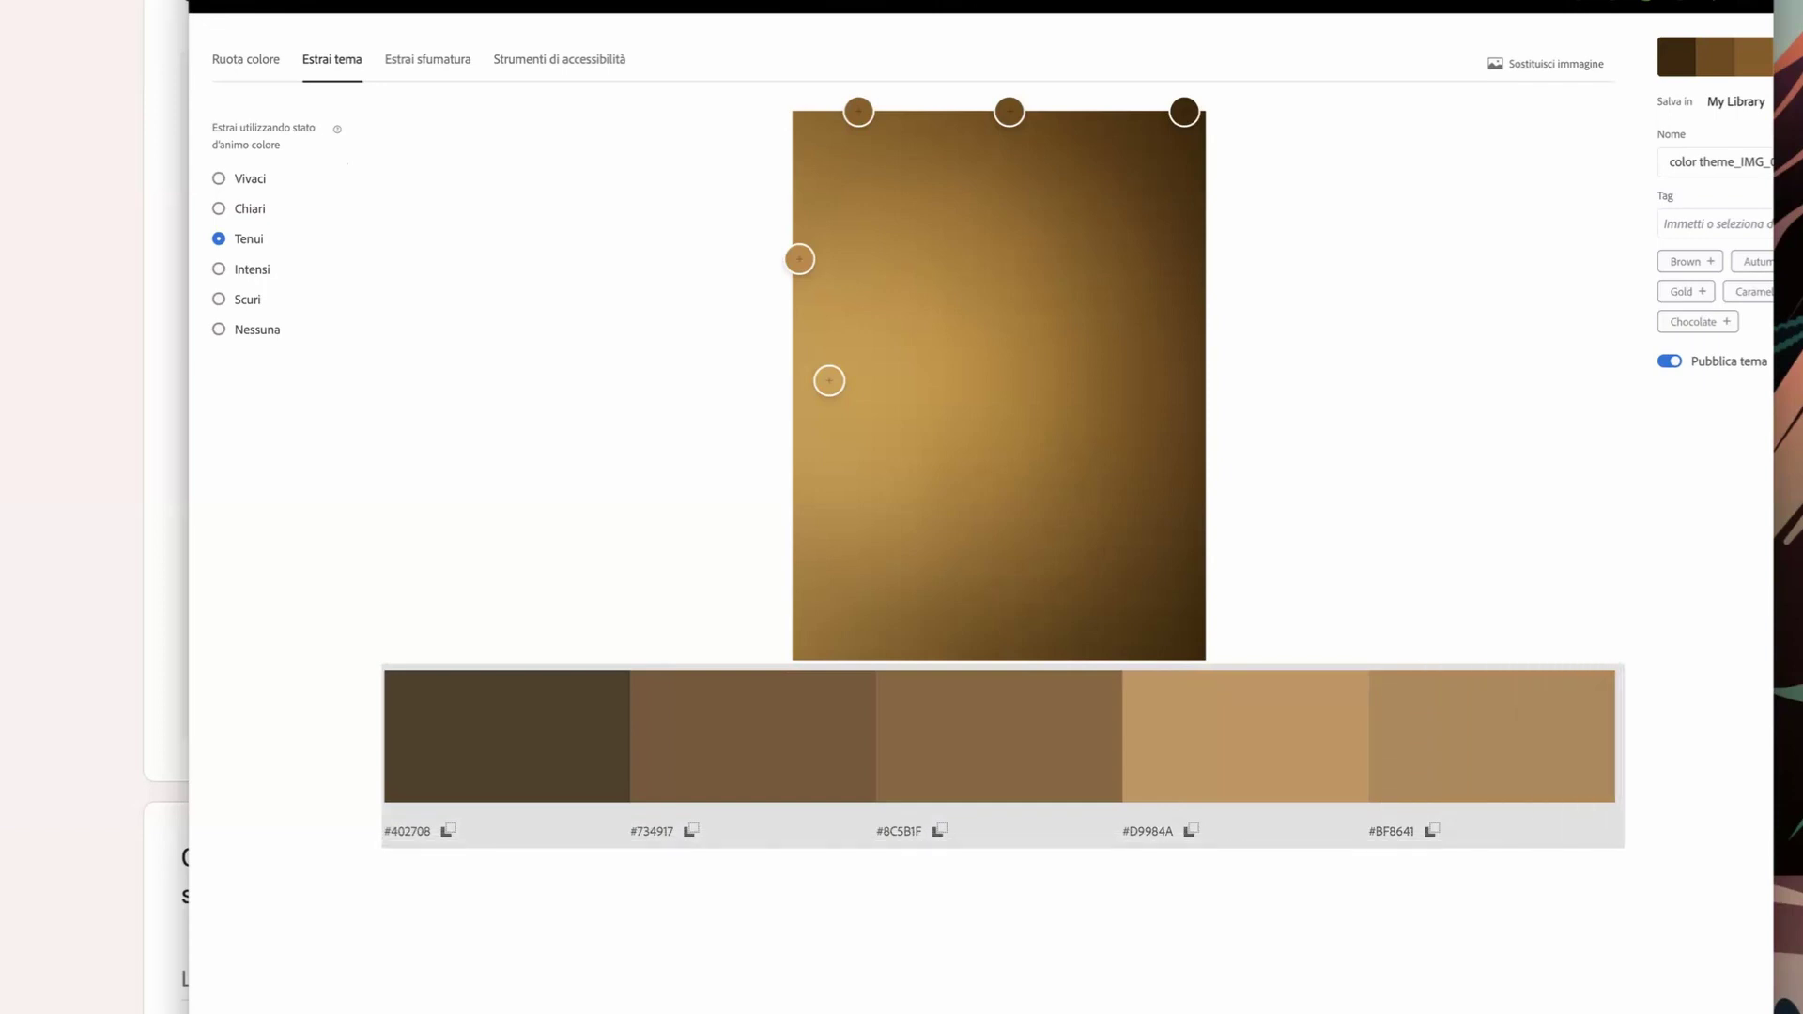
Step: Frame the five swatches and their hex codes as a screen capture area
key("super+shift+4")
key("Escape")
left_click_drag(1624, 848, 1625, 848)
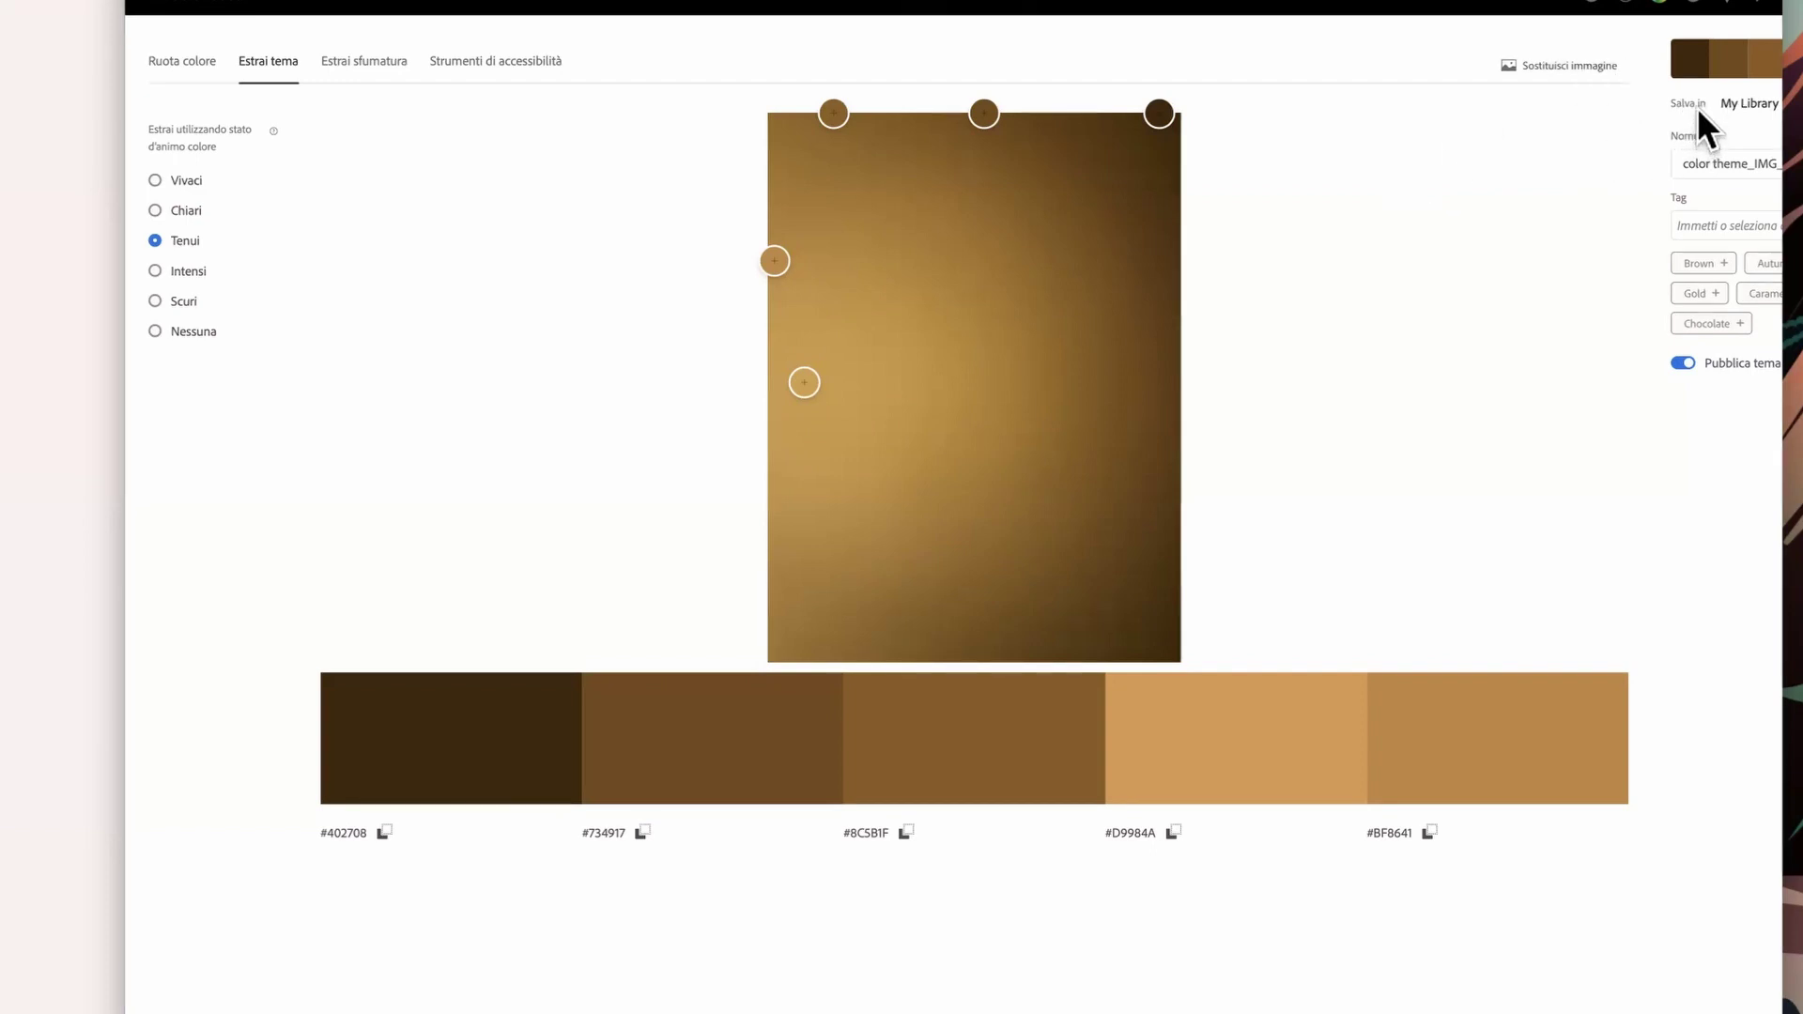
Step: Name the extracted theme "Palette tono du tono per poster" and save it in My Library
scroll(1527, 137, "right", 3)
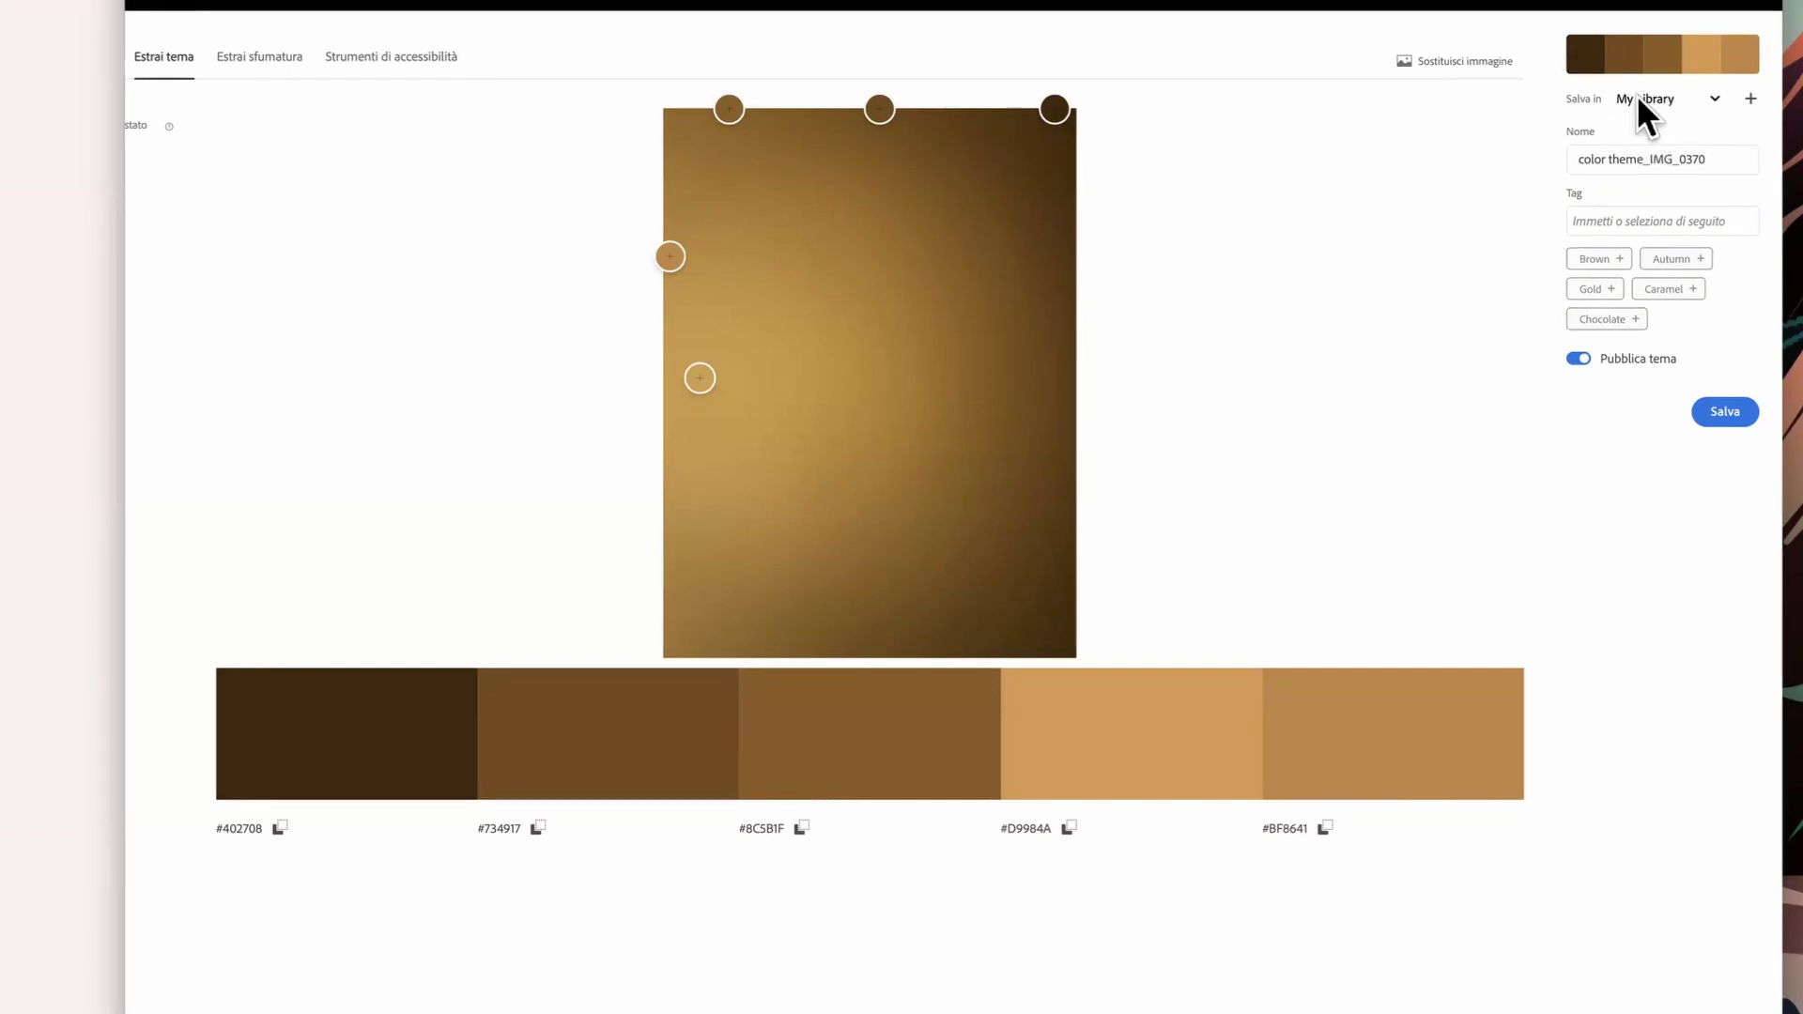
left_click(1714, 98)
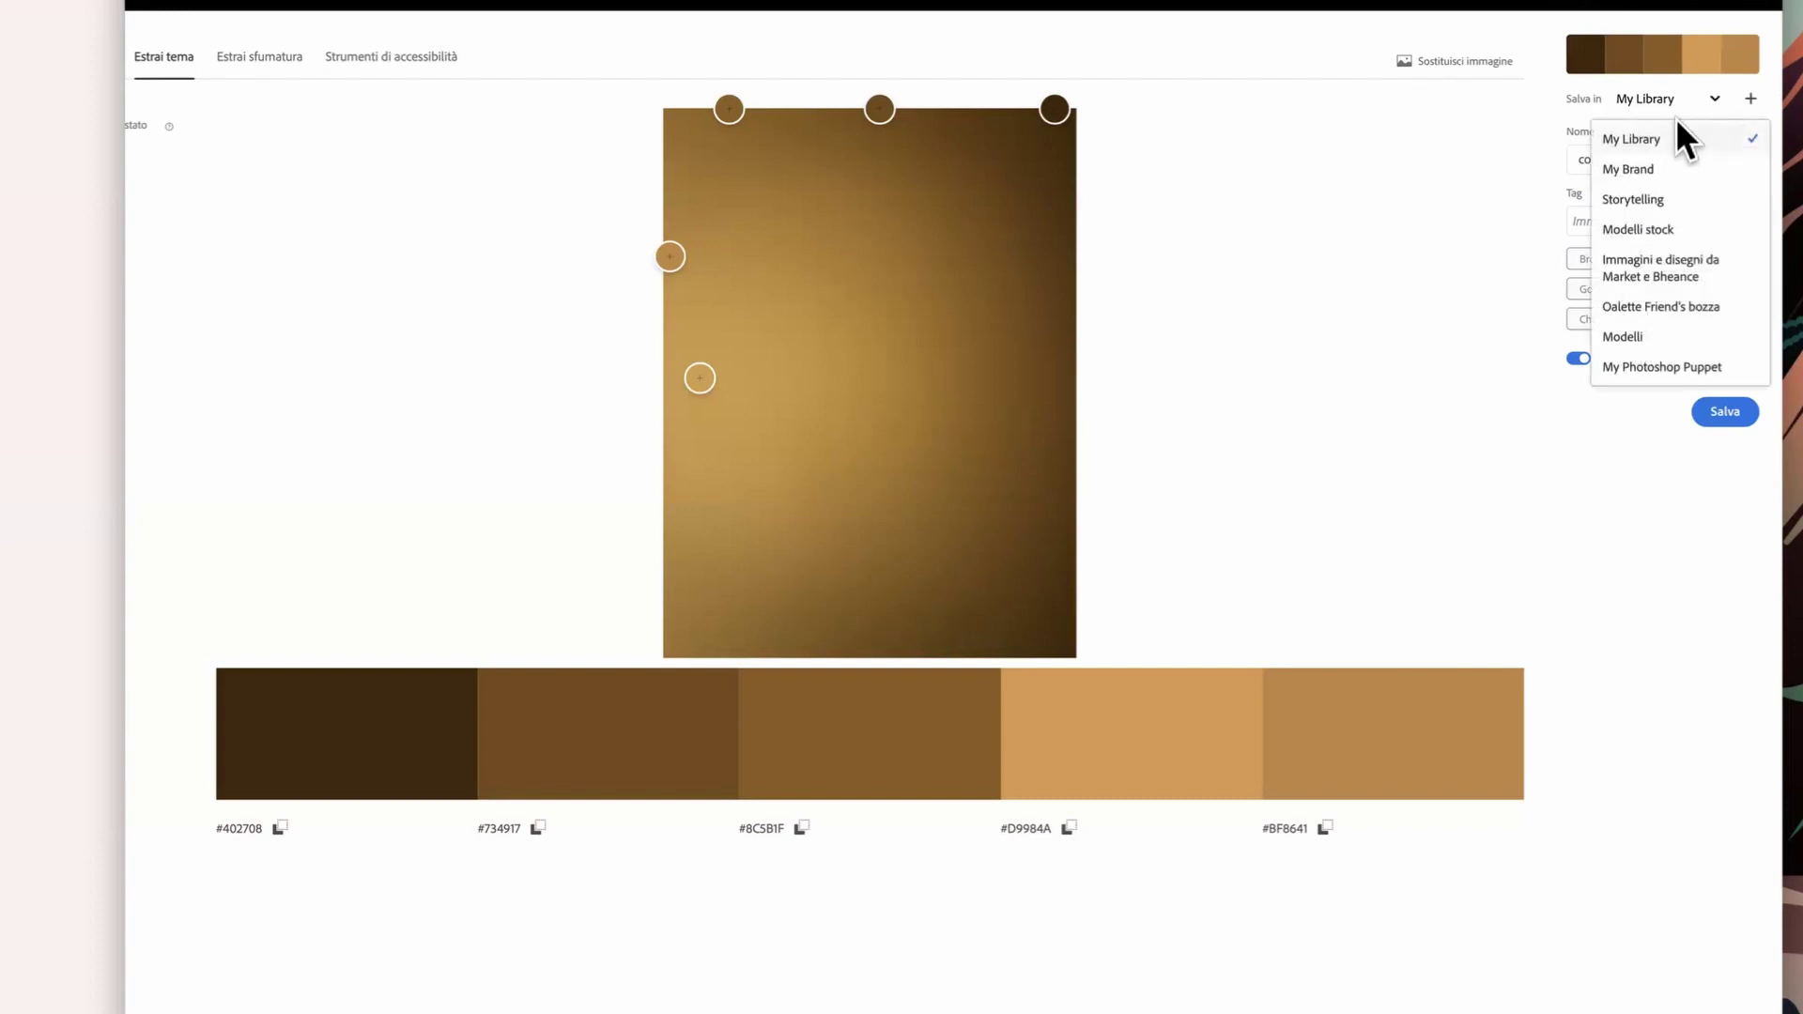
left_click(1473, 139)
left_click(1611, 157)
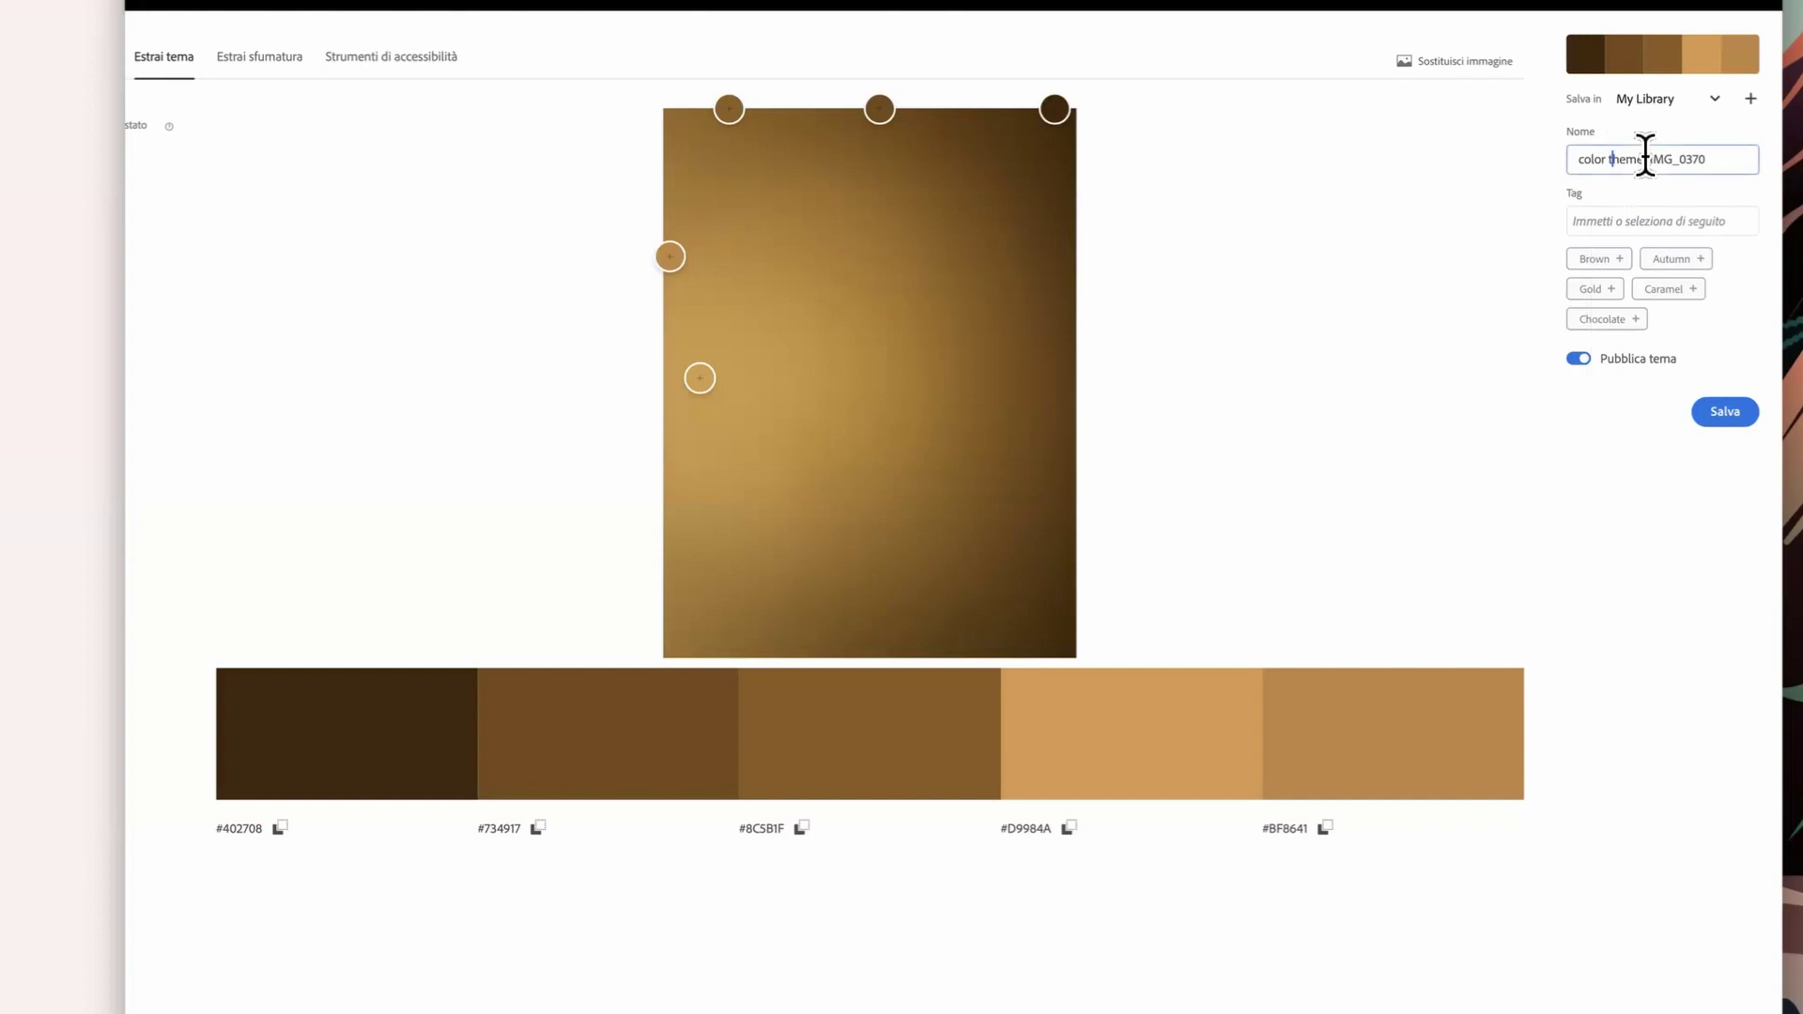
left_click_drag(1713, 157, 1465, 157)
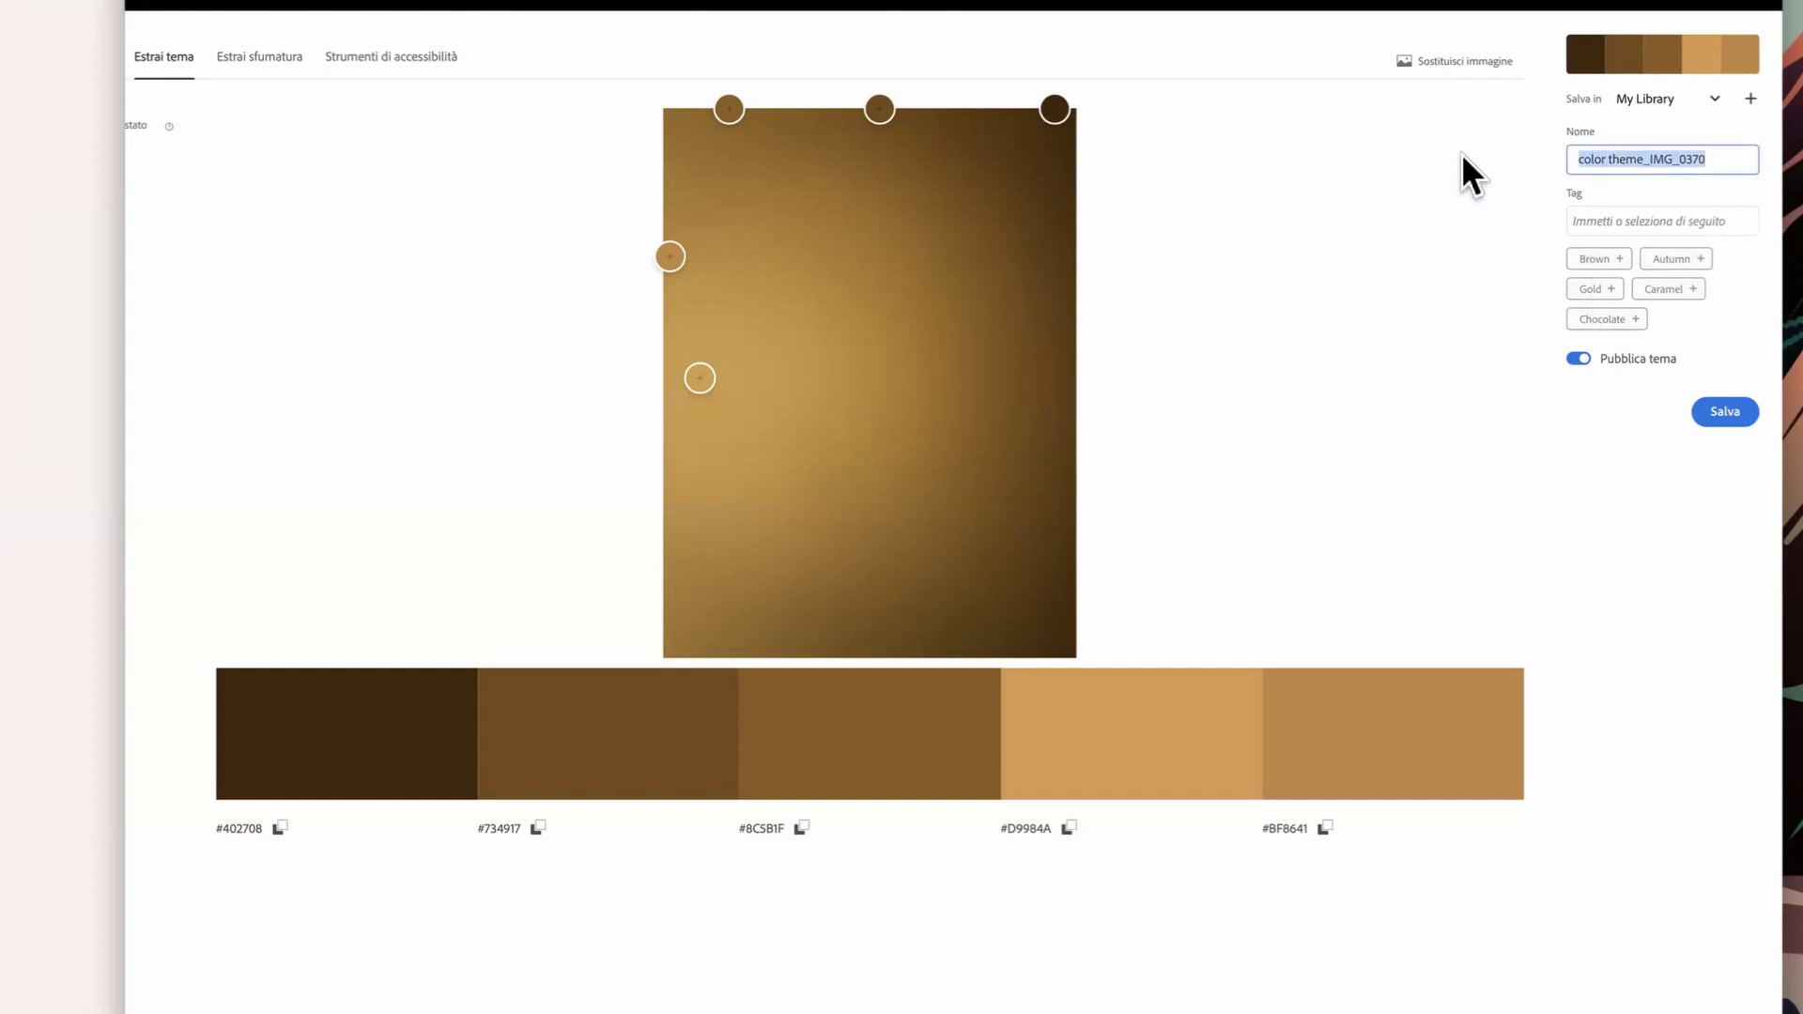
type("Pale")
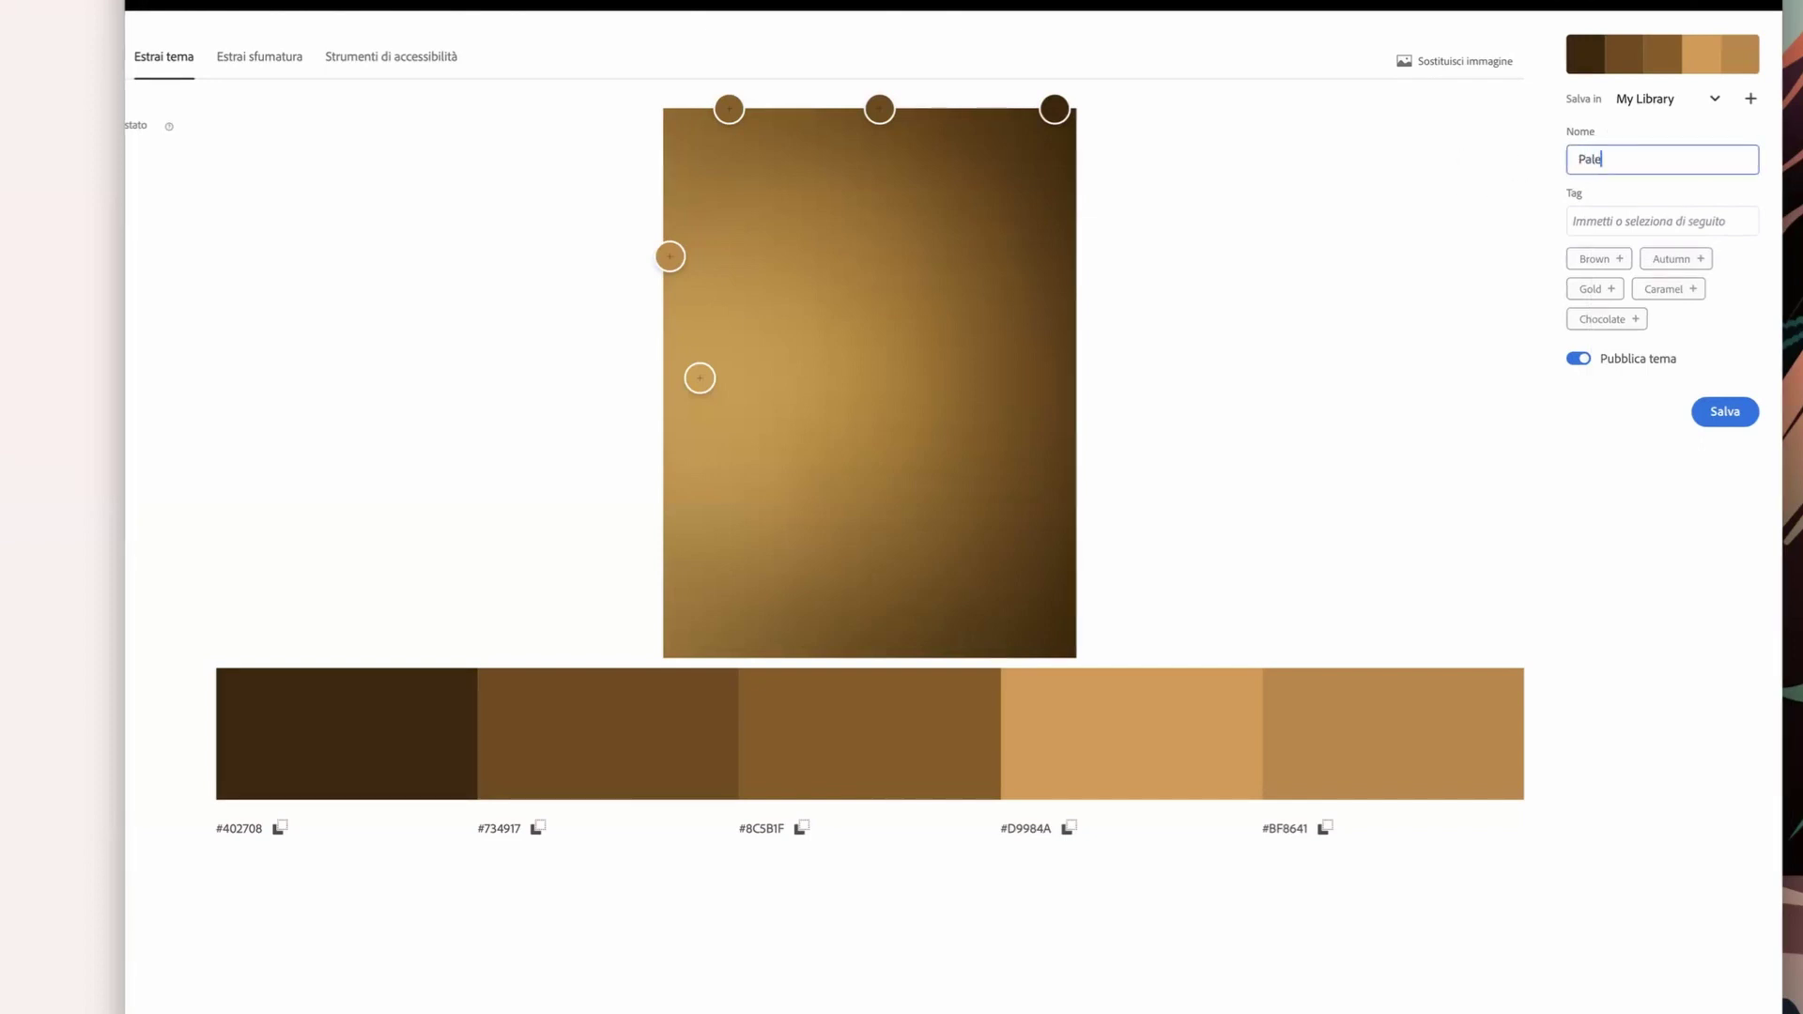
type("tte tono du tono per poster")
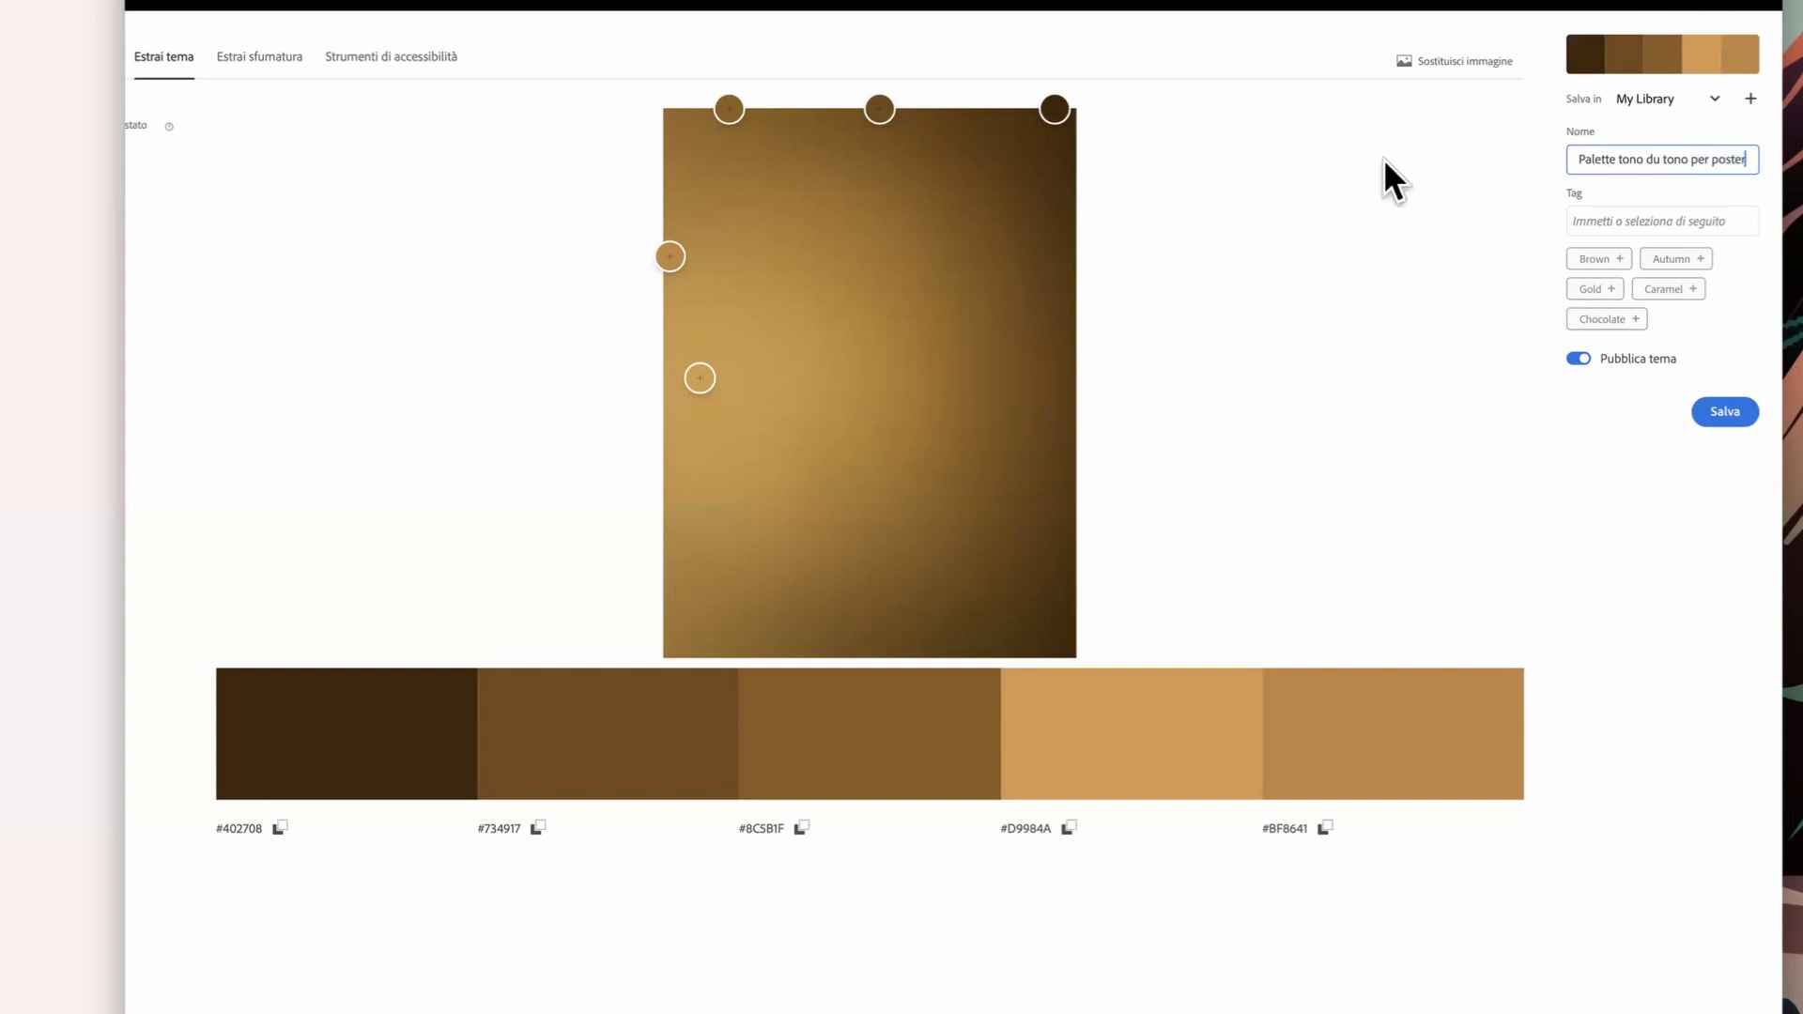
left_click(1418, 234)
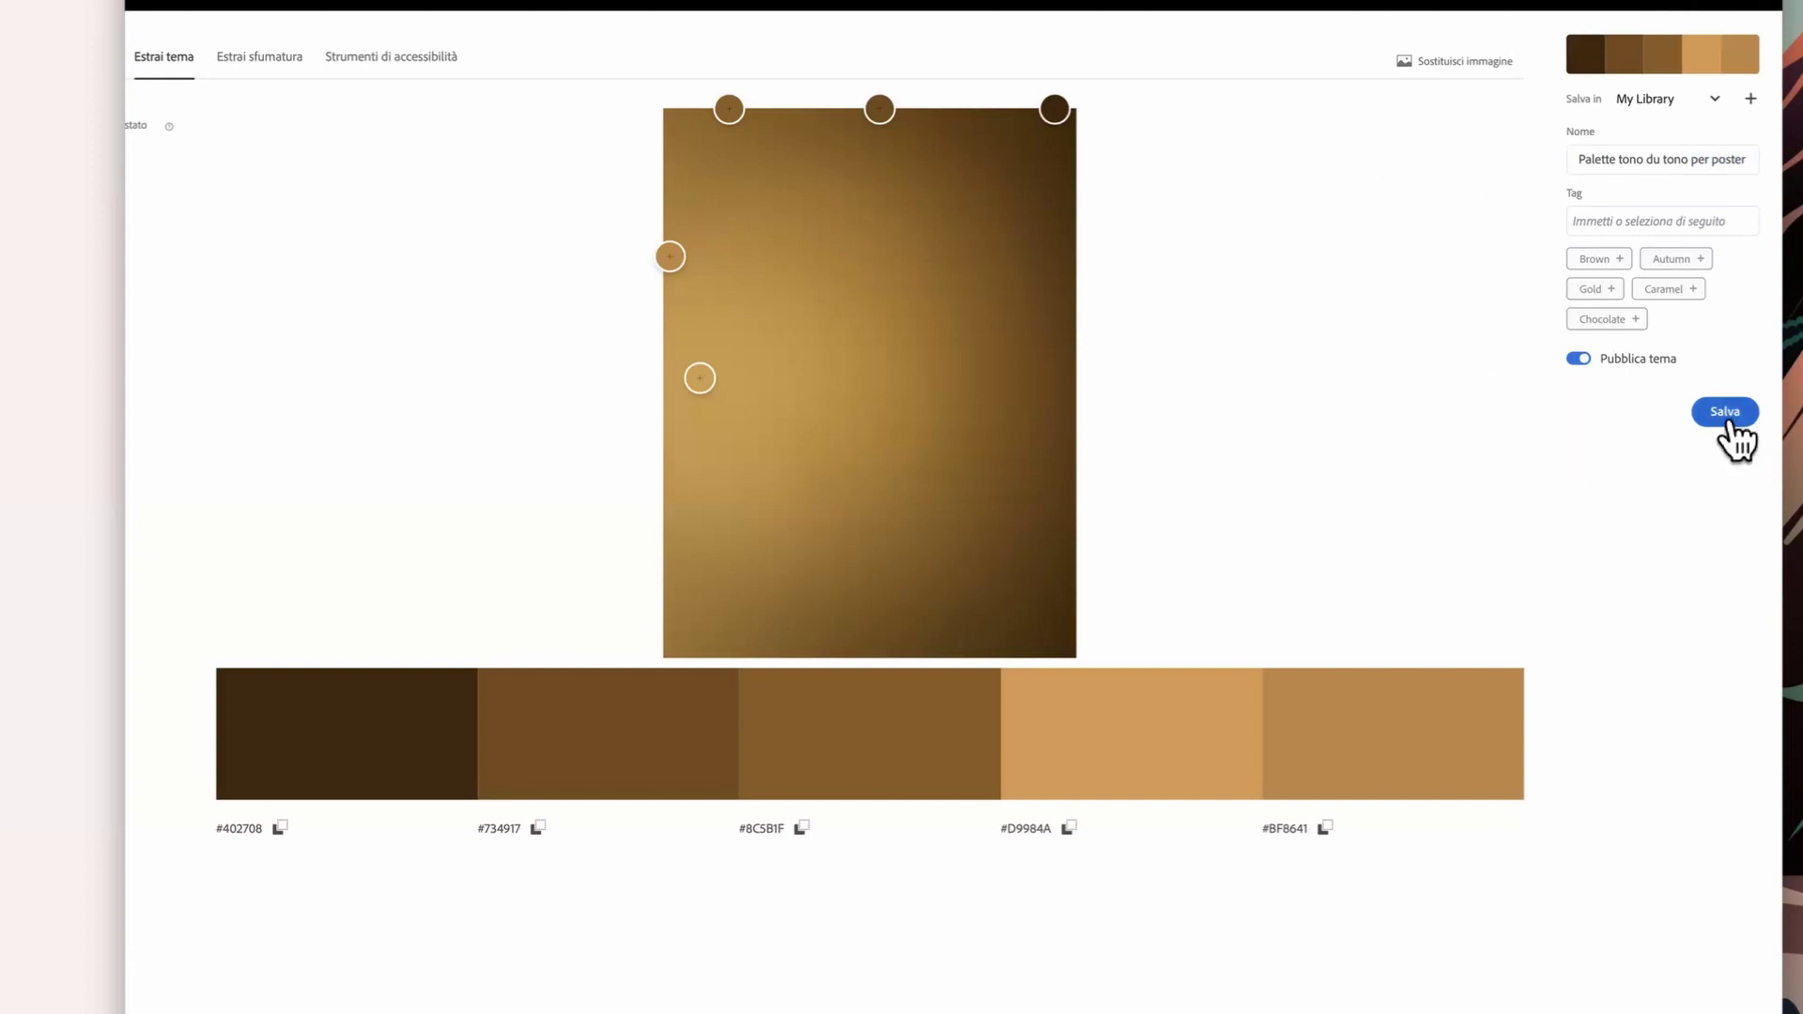
left_click(1731, 418)
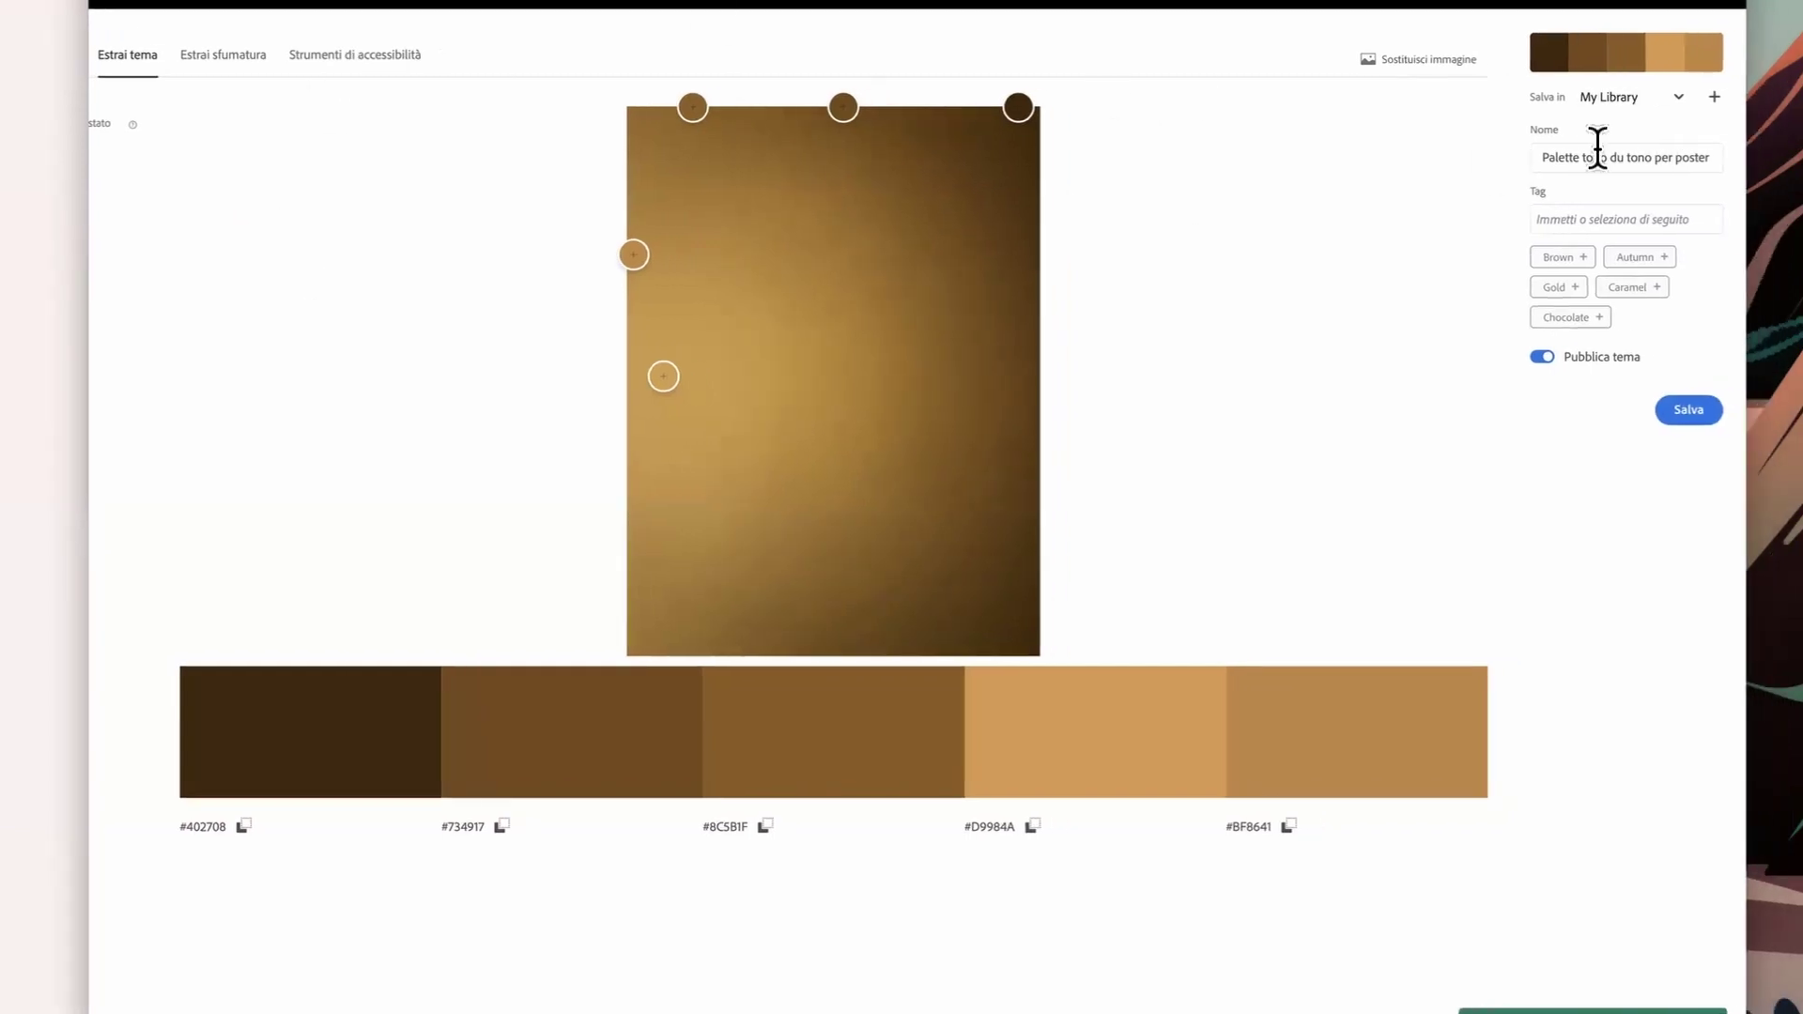
Step: Review the libraries available as save destinations for the theme
left_click(1676, 96)
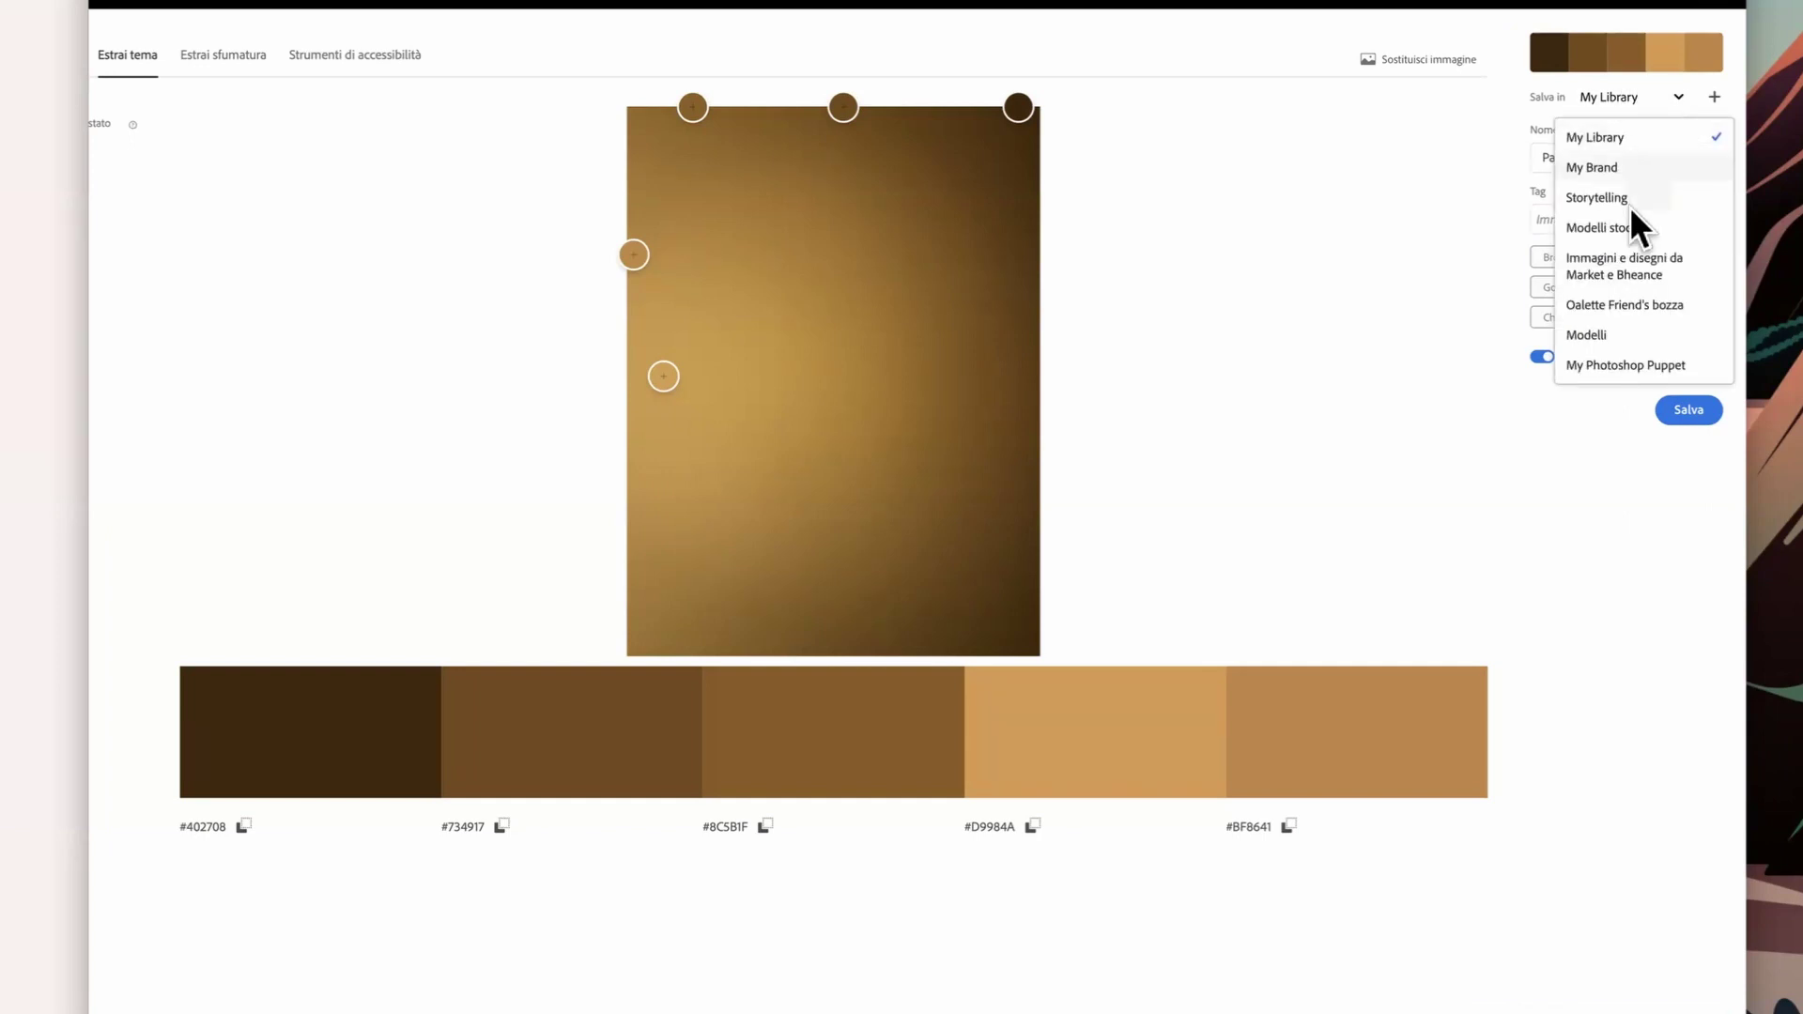
left_click(1176, 337)
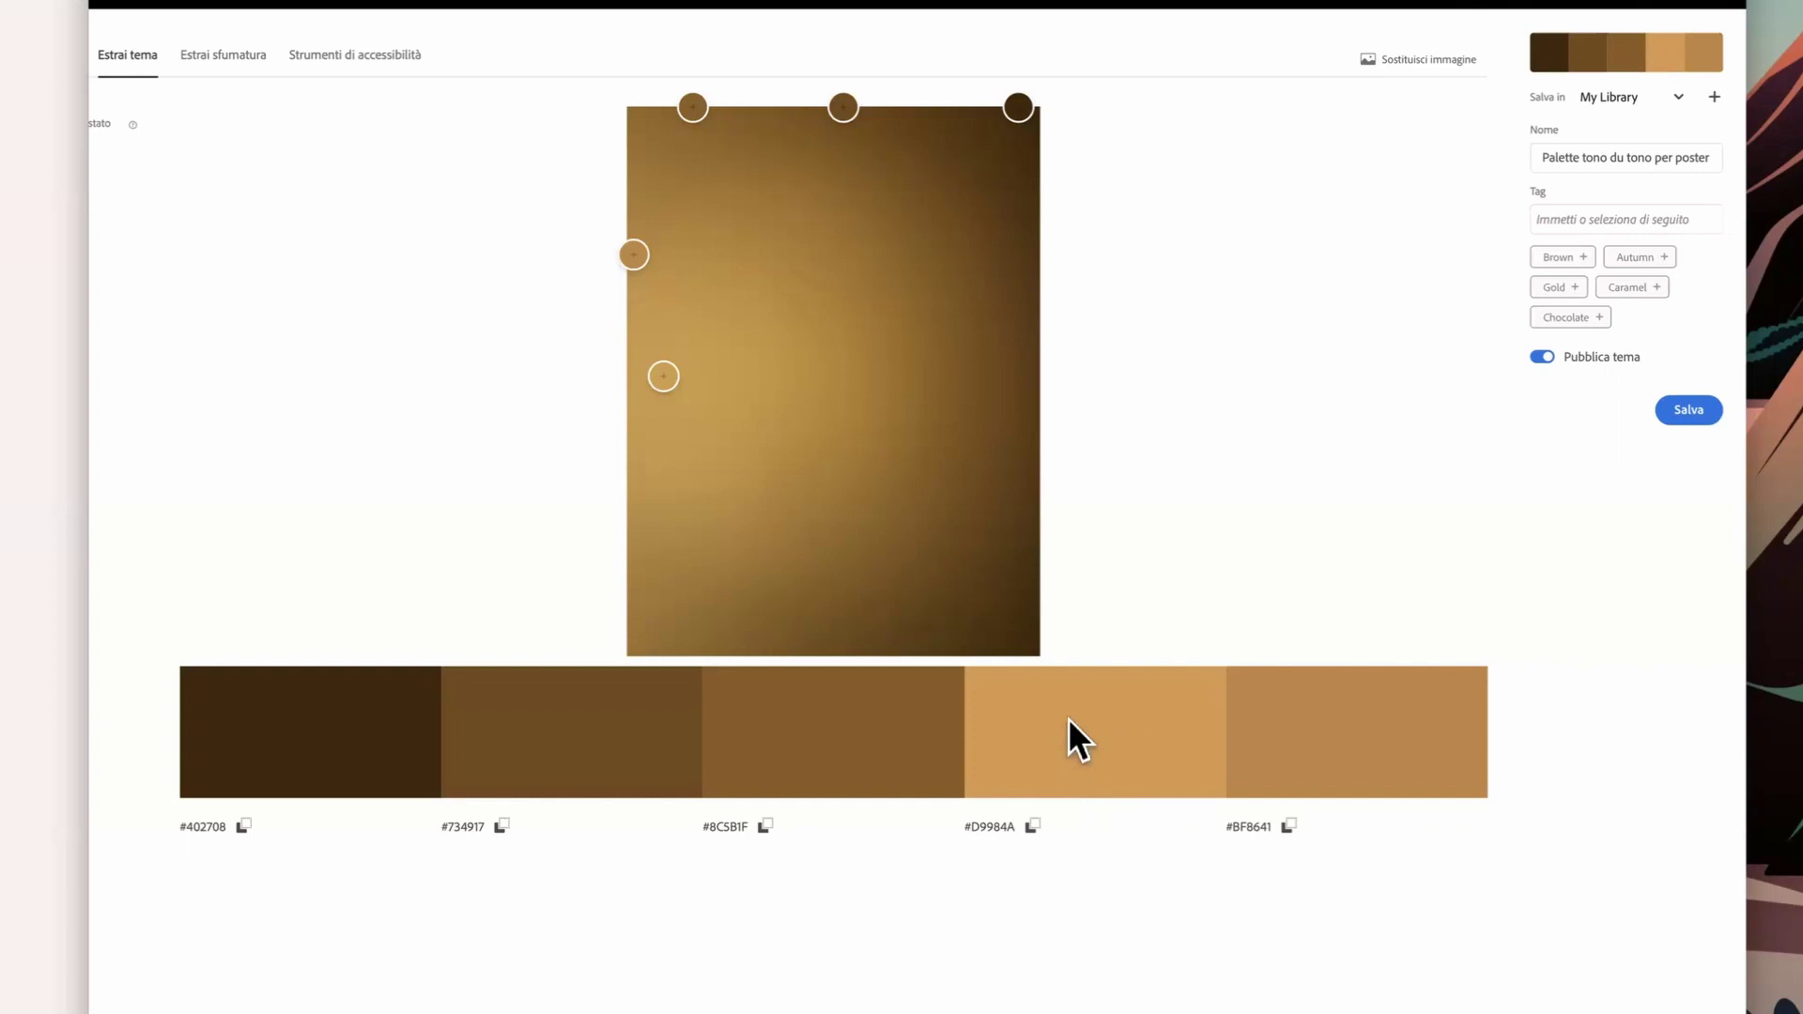
left_click_drag(1086, 788, 1155, 719)
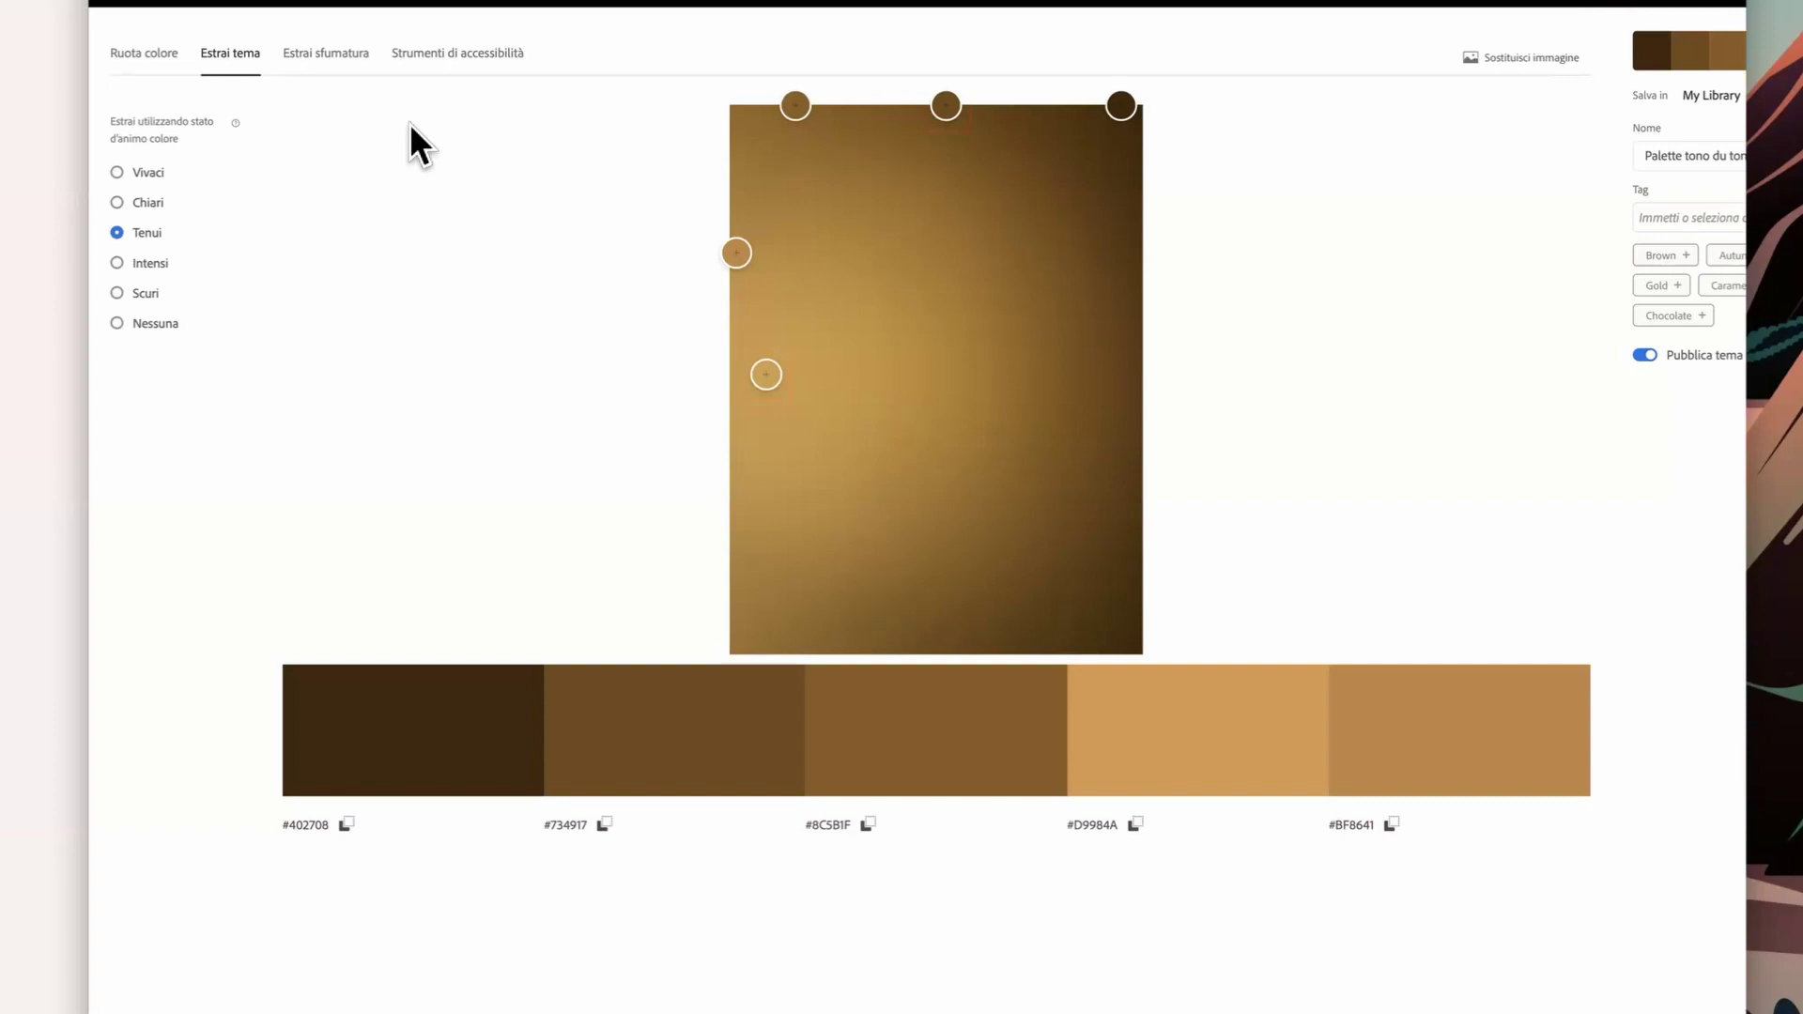
Step: Copy the hex codes #734917, #8C5B1F and #D9984A of the extracted swatches
left_click(605, 826)
left_click(869, 826)
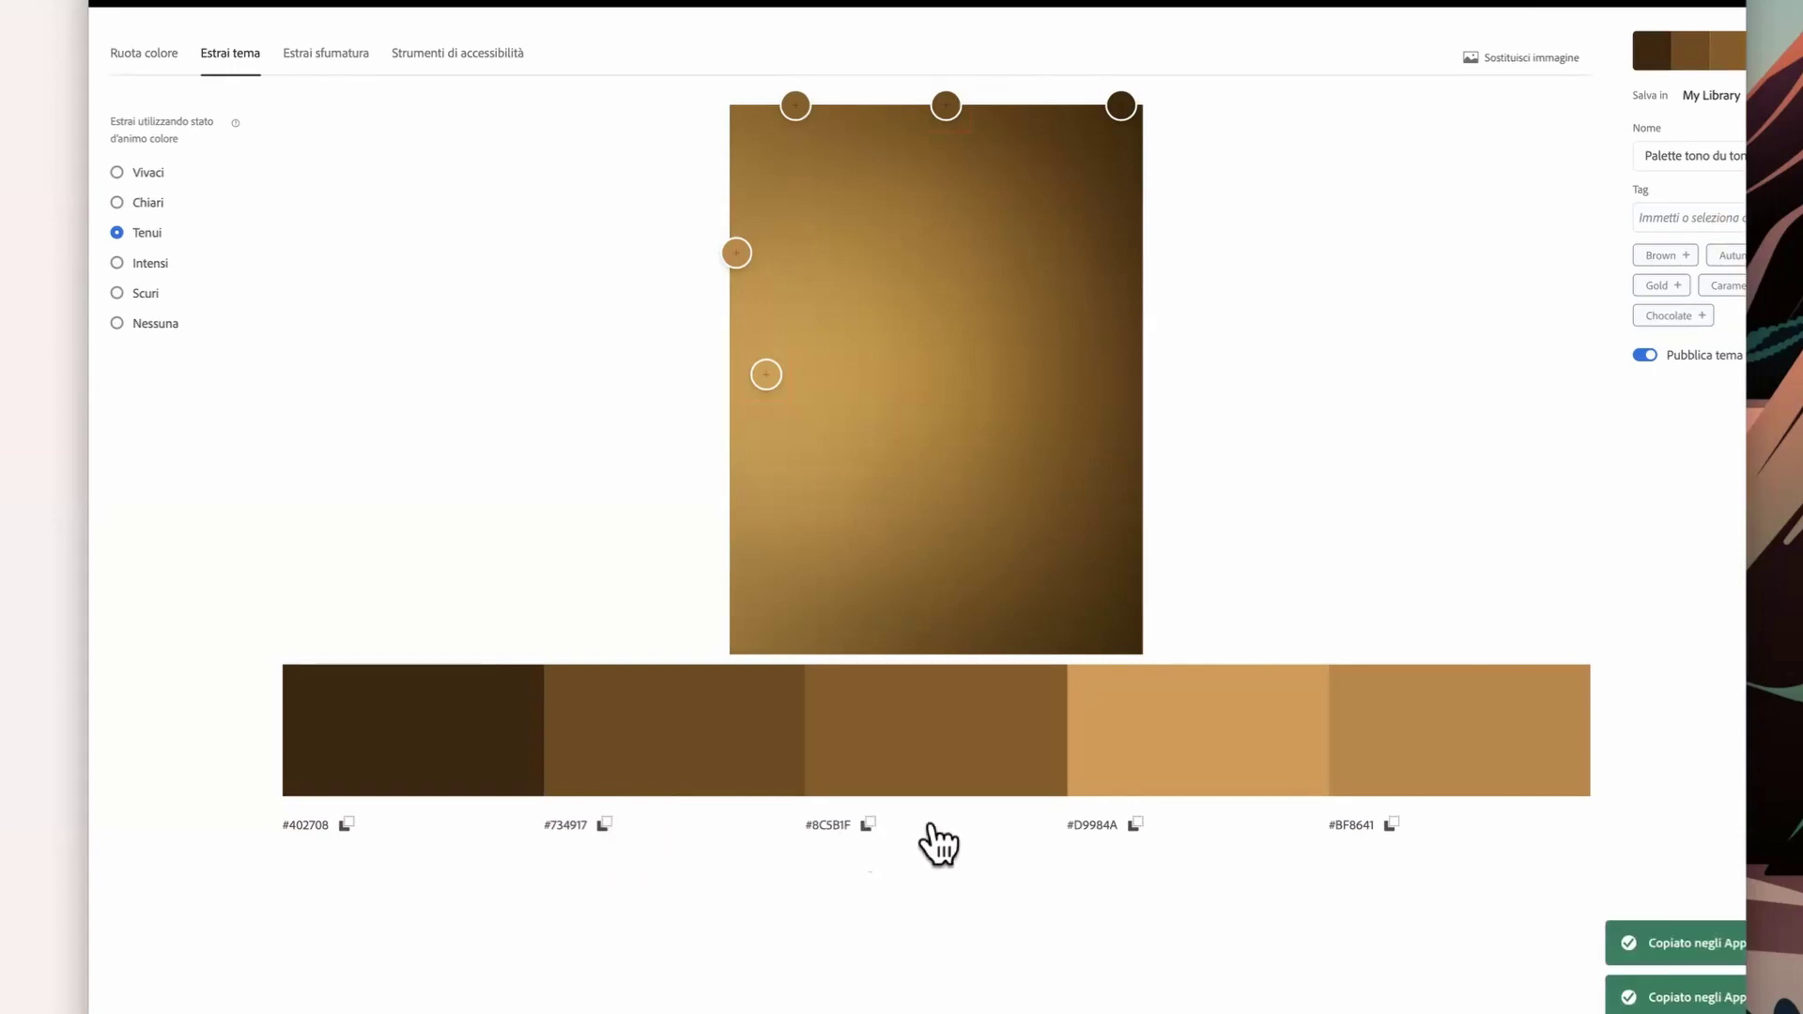
left_click(1136, 825)
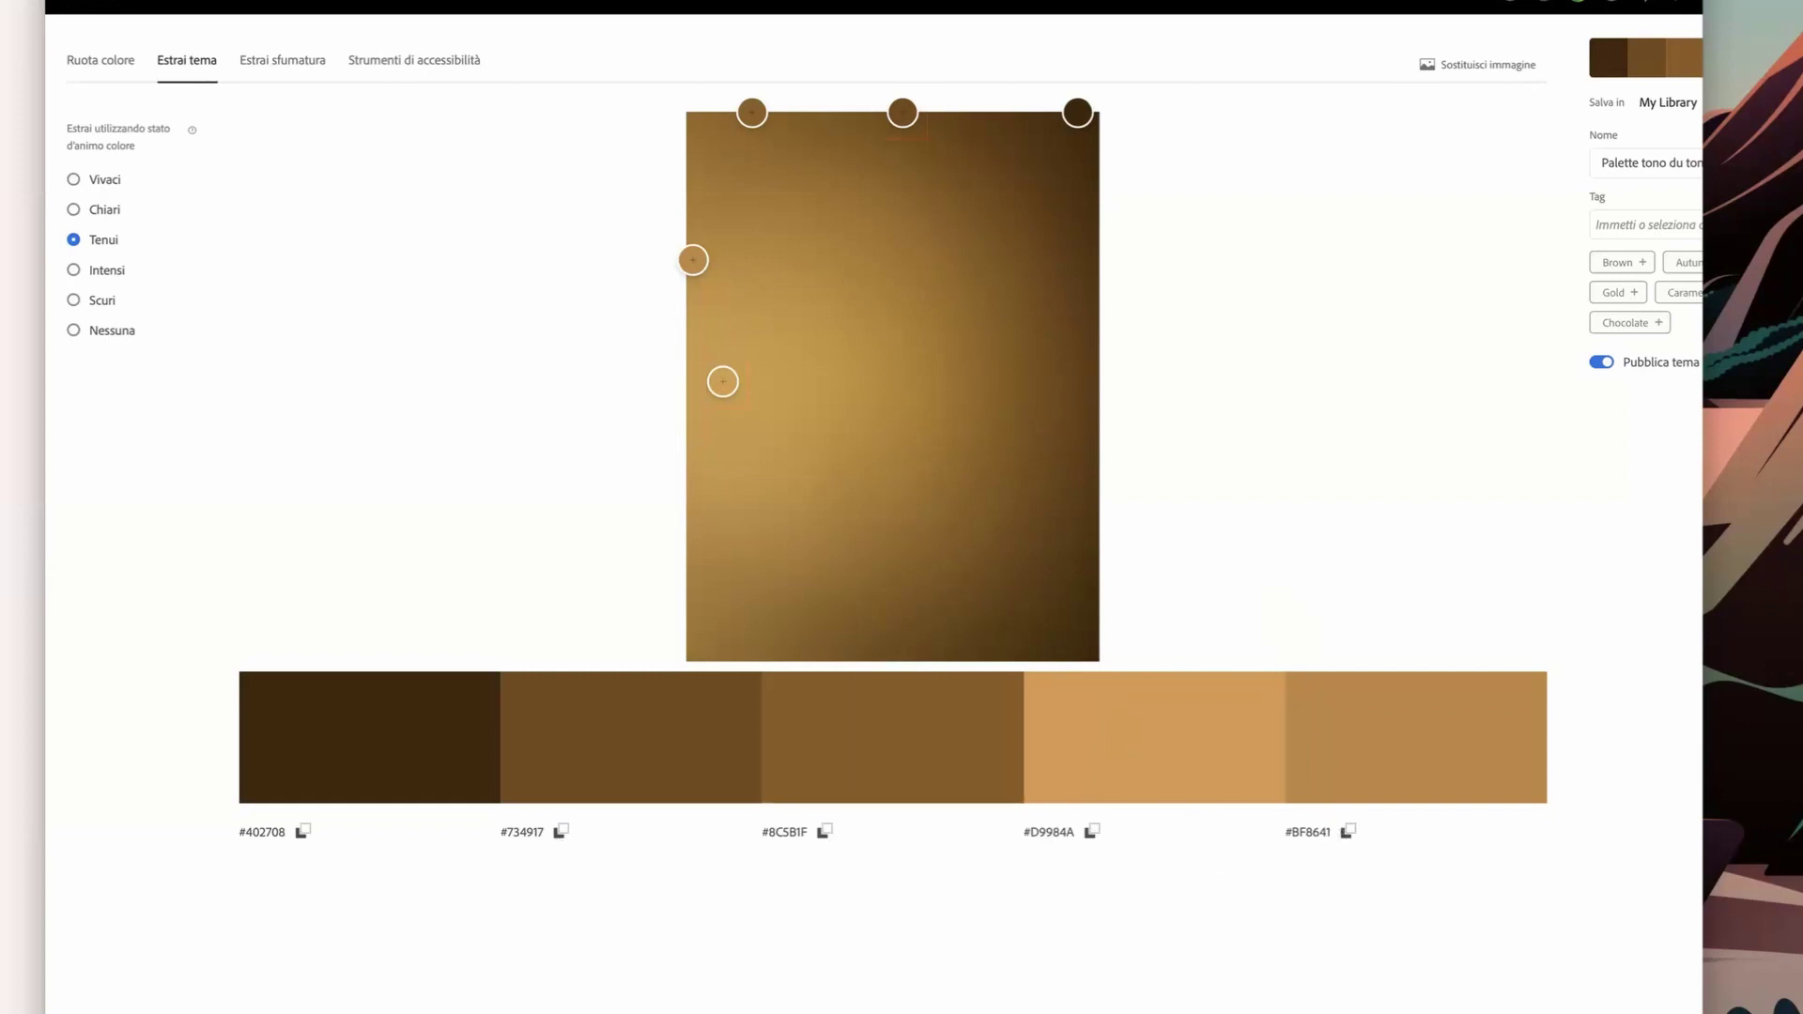
Step: Open the accessibility contrast checker and consult the explanation of the WCAG 2.1 level
left_click(384, 75)
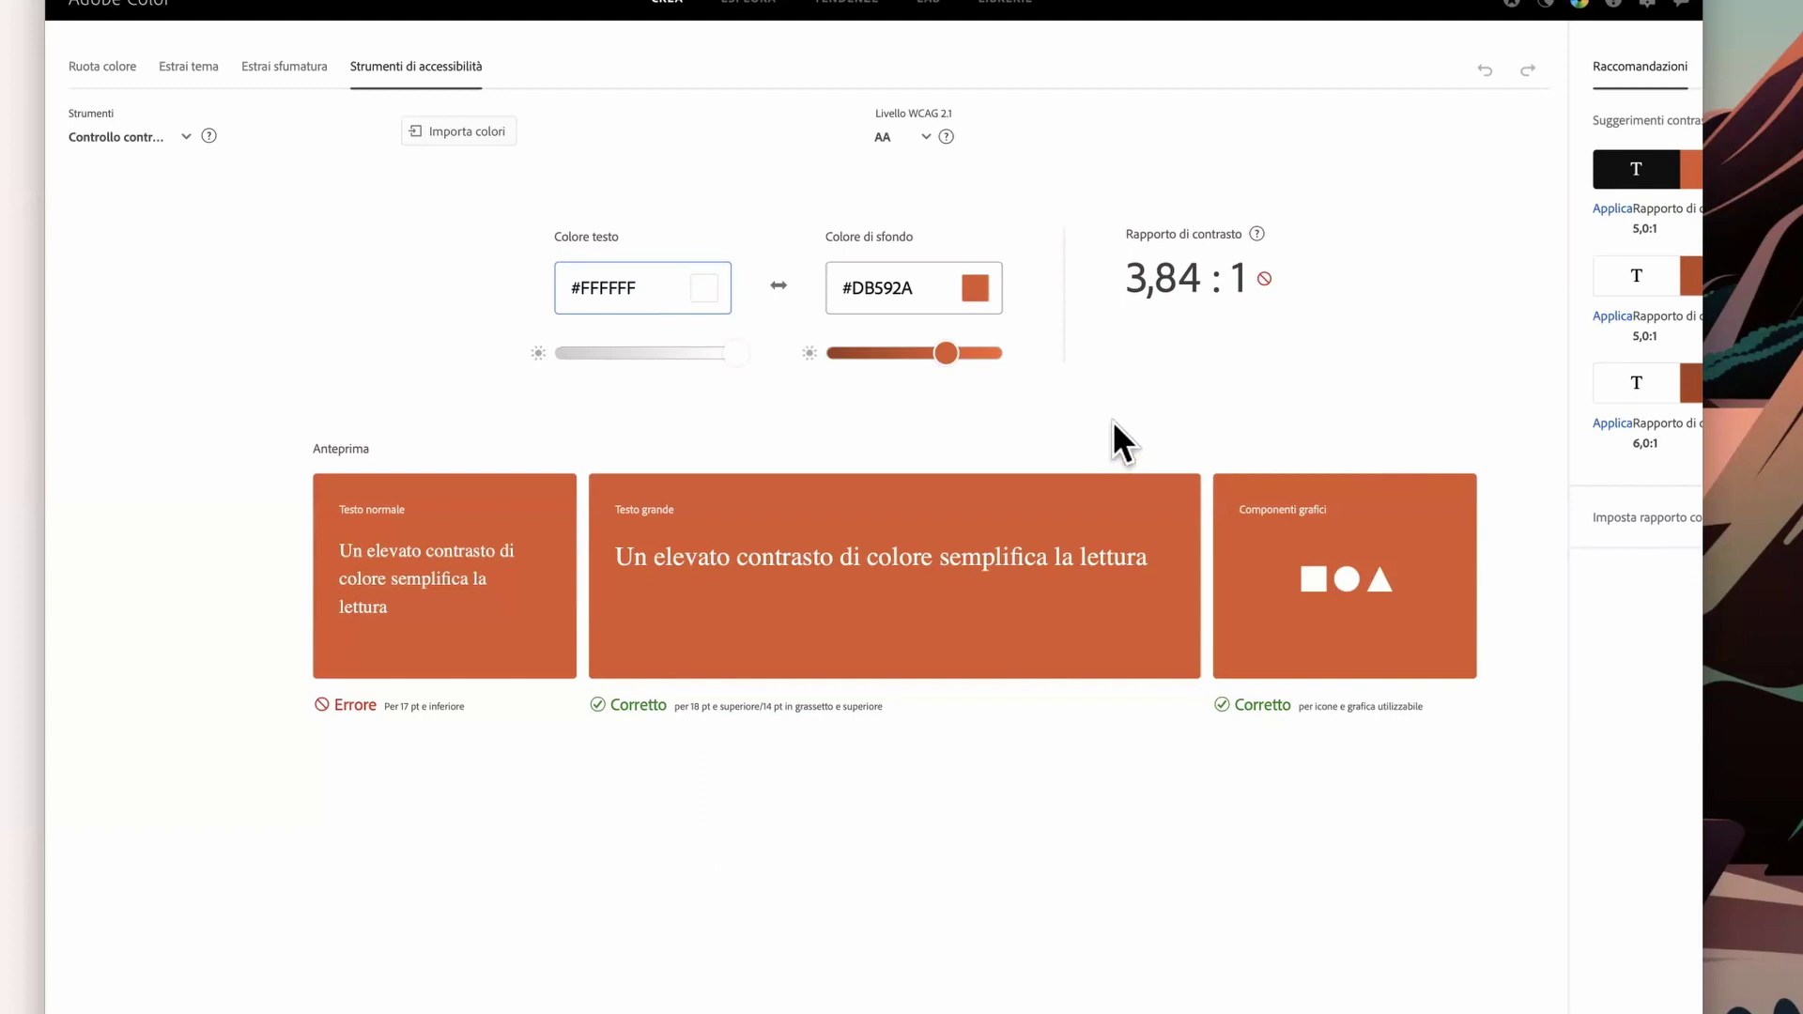
left_click(946, 136)
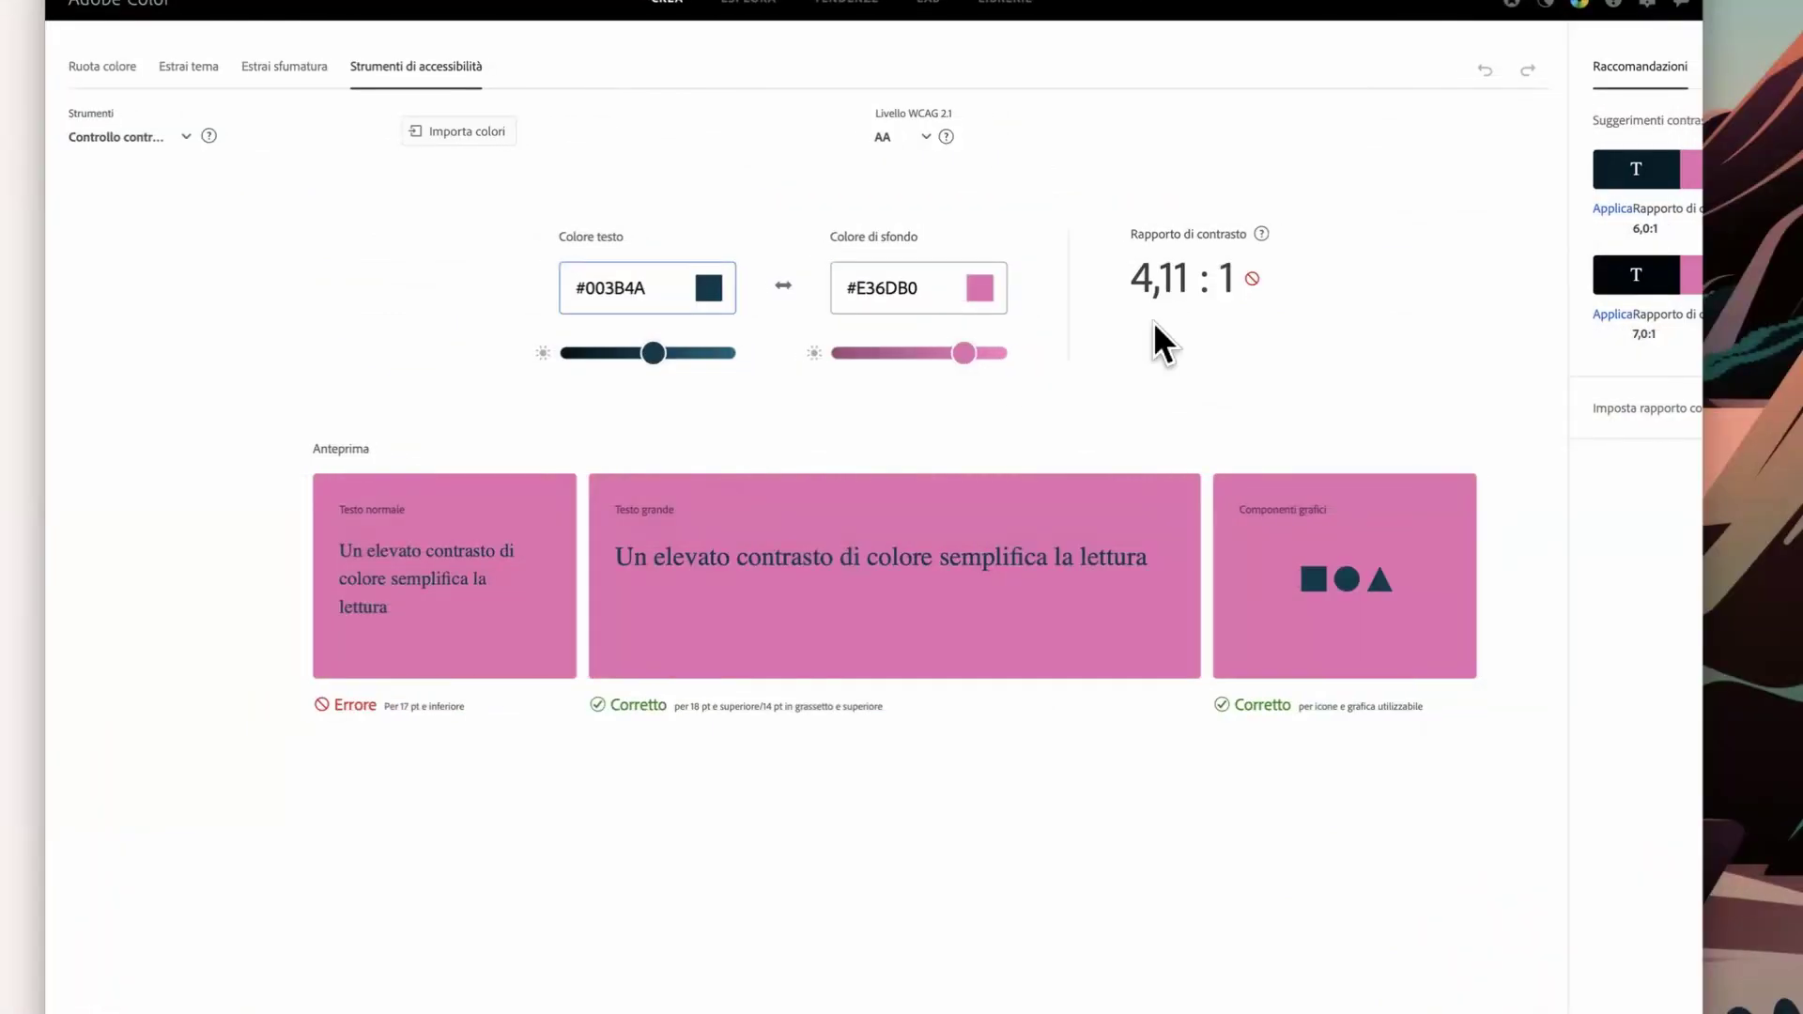
Step: Adjust the brightness of the text color to #001F29 and of the pink background color to #F073BA
left_click_drag(963, 353, 937, 354)
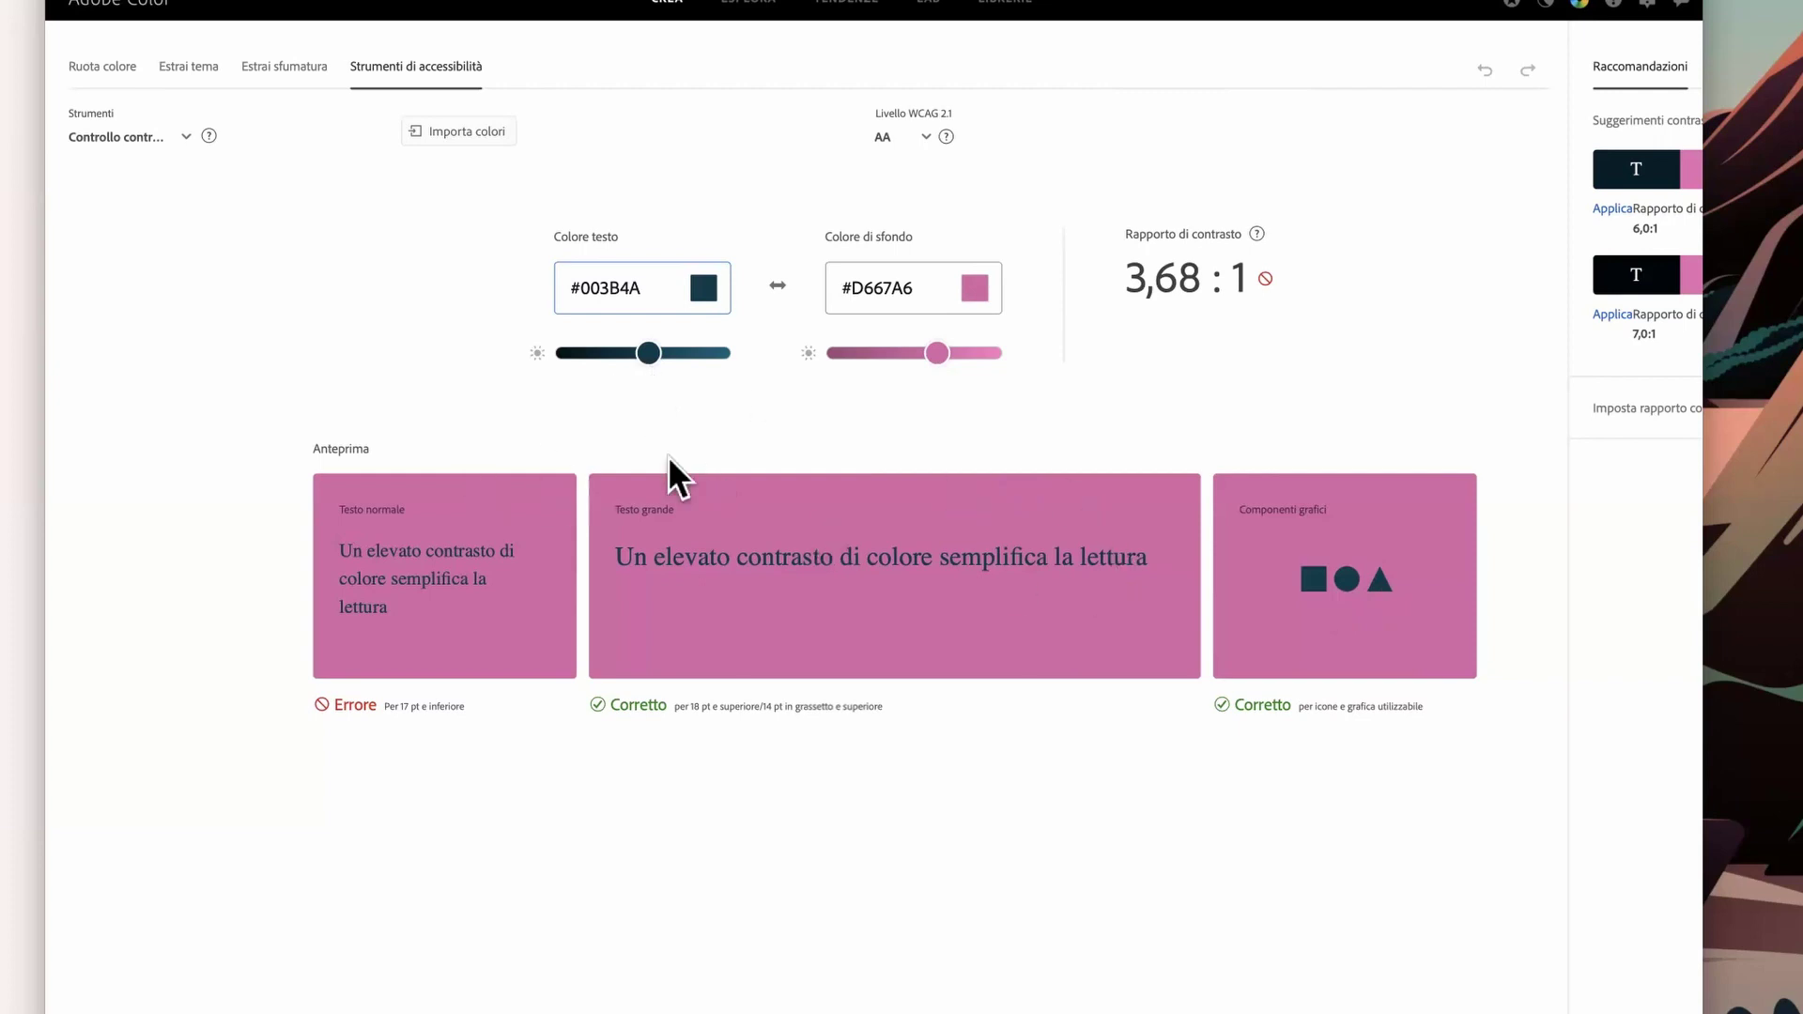
left_click(650, 355)
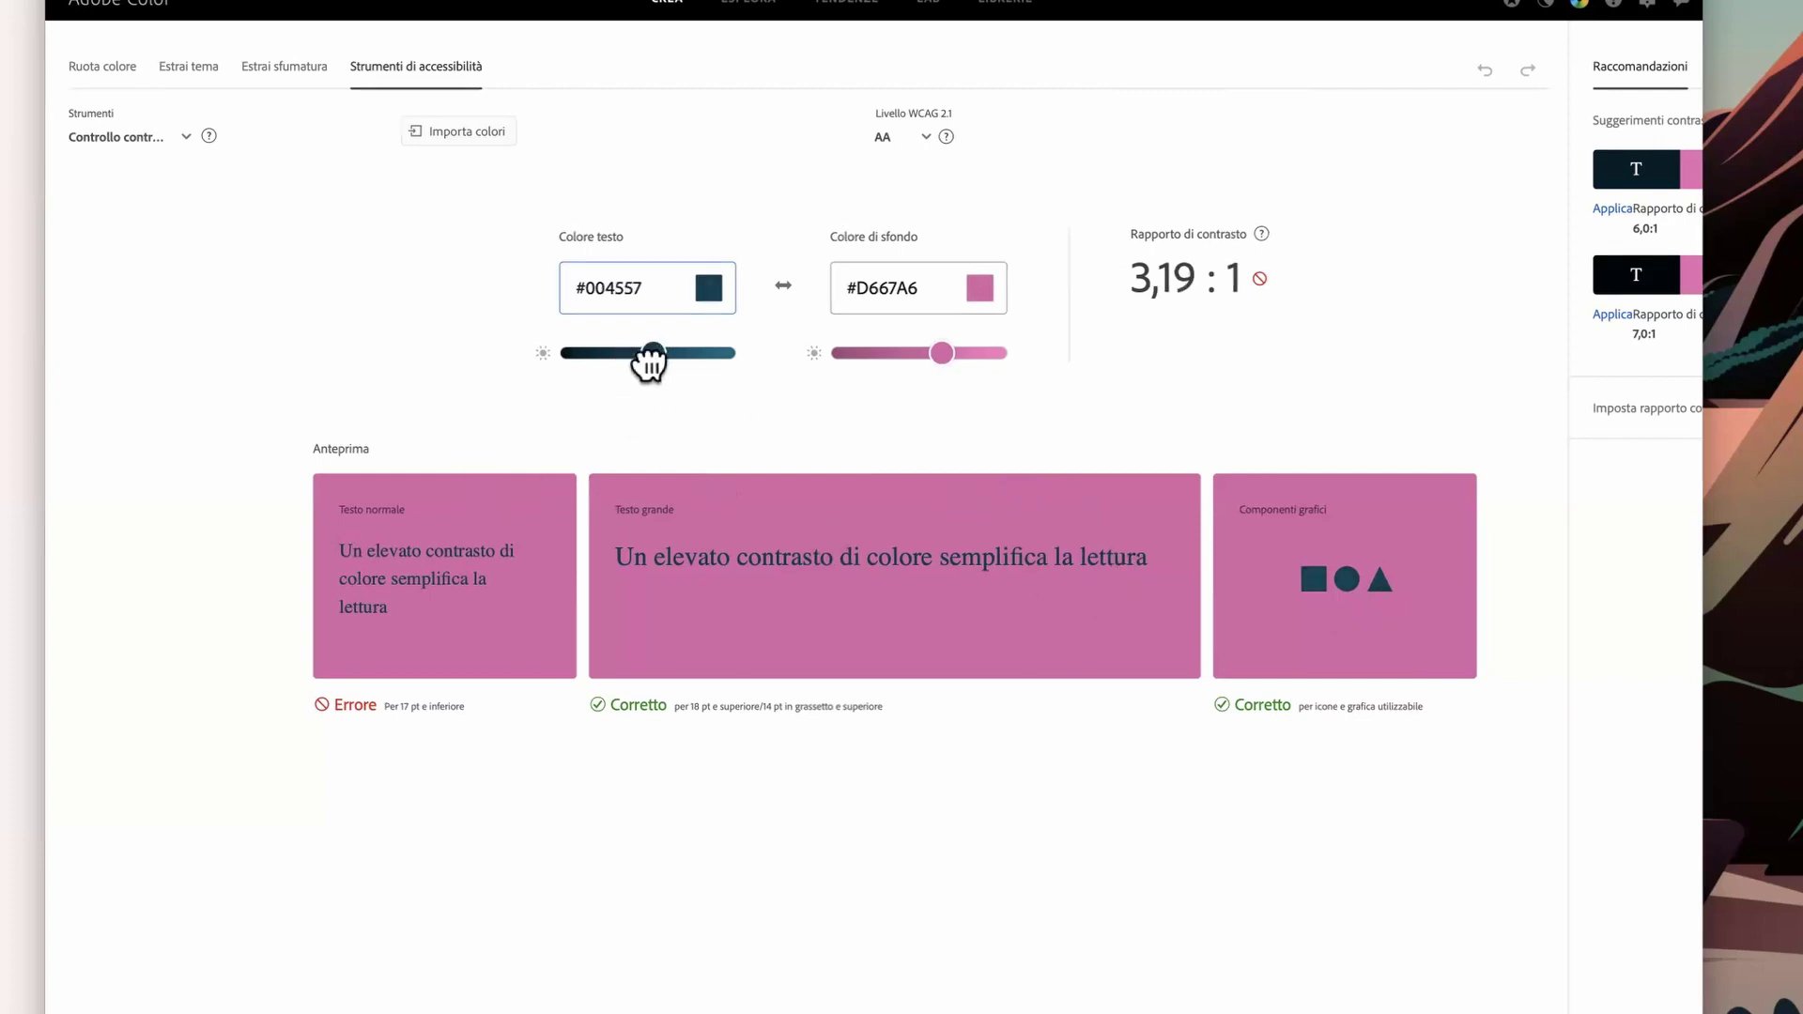
mouse_move(646, 362)
left_mouse_down()
mouse_move(598, 367)
mouse_move(627, 362)
left_mouse_up()
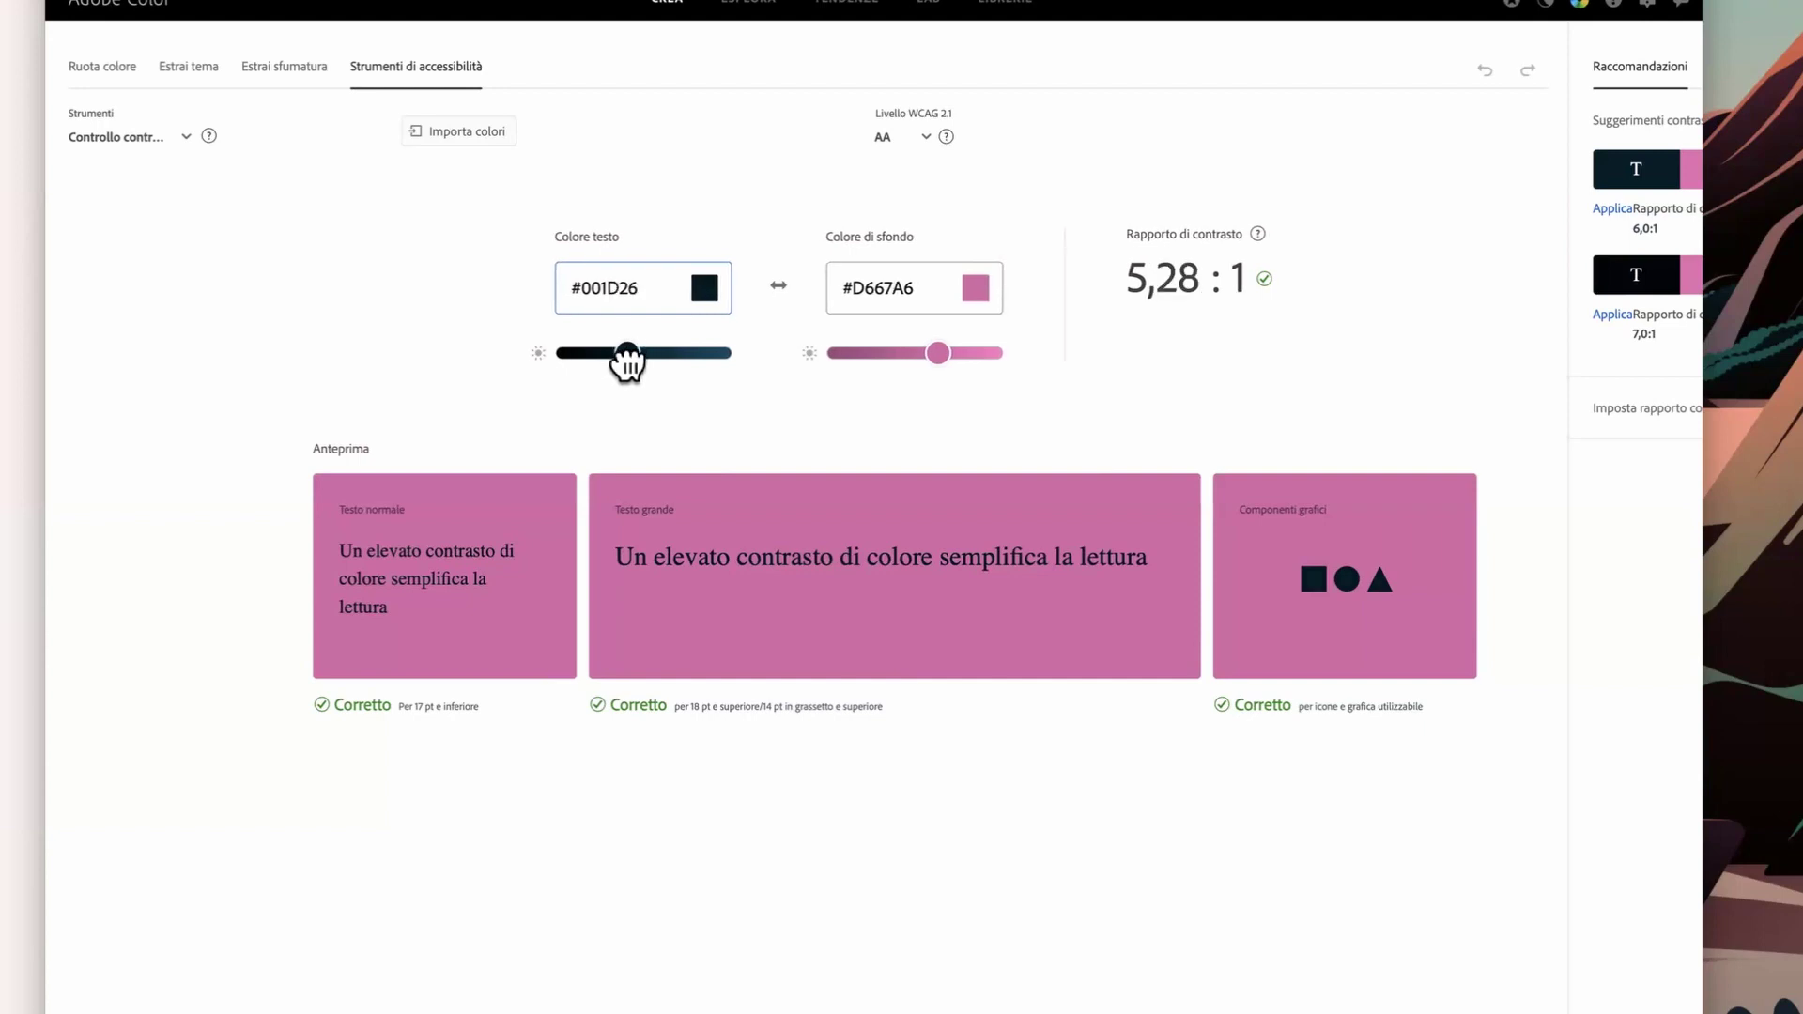
left_click_drag(939, 354, 982, 354)
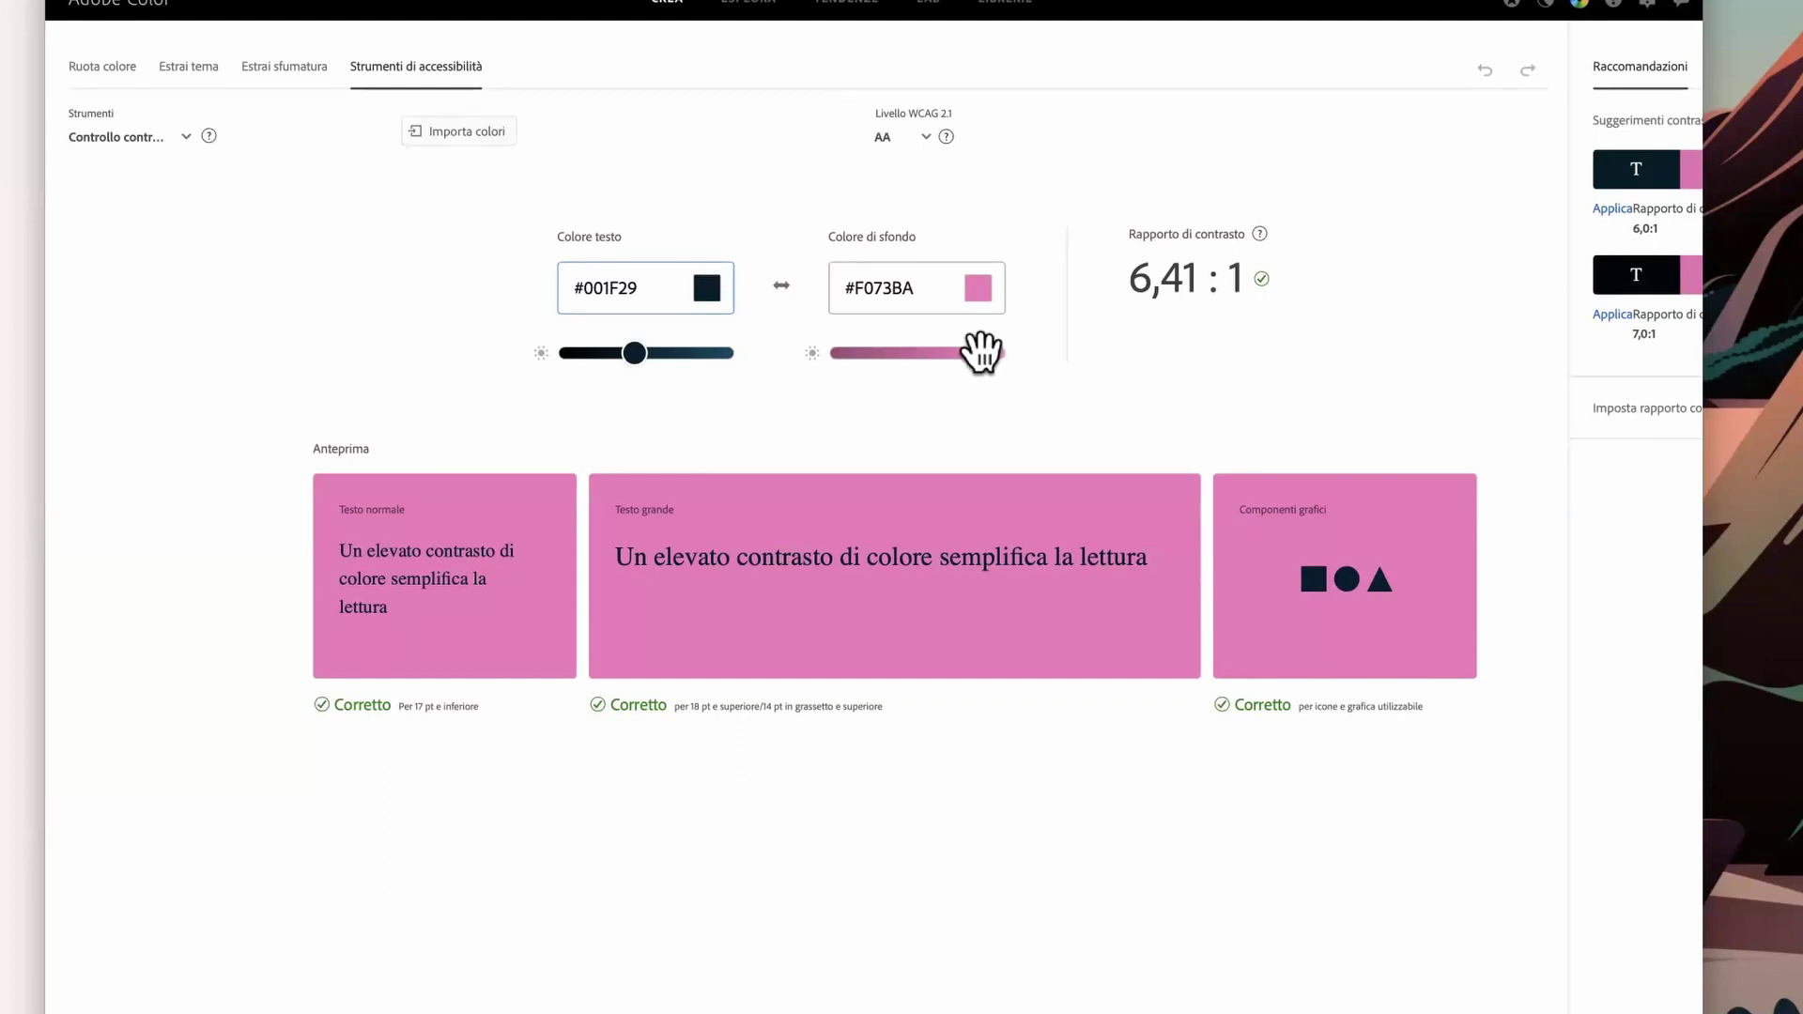
left_click_drag(977, 350, 983, 353)
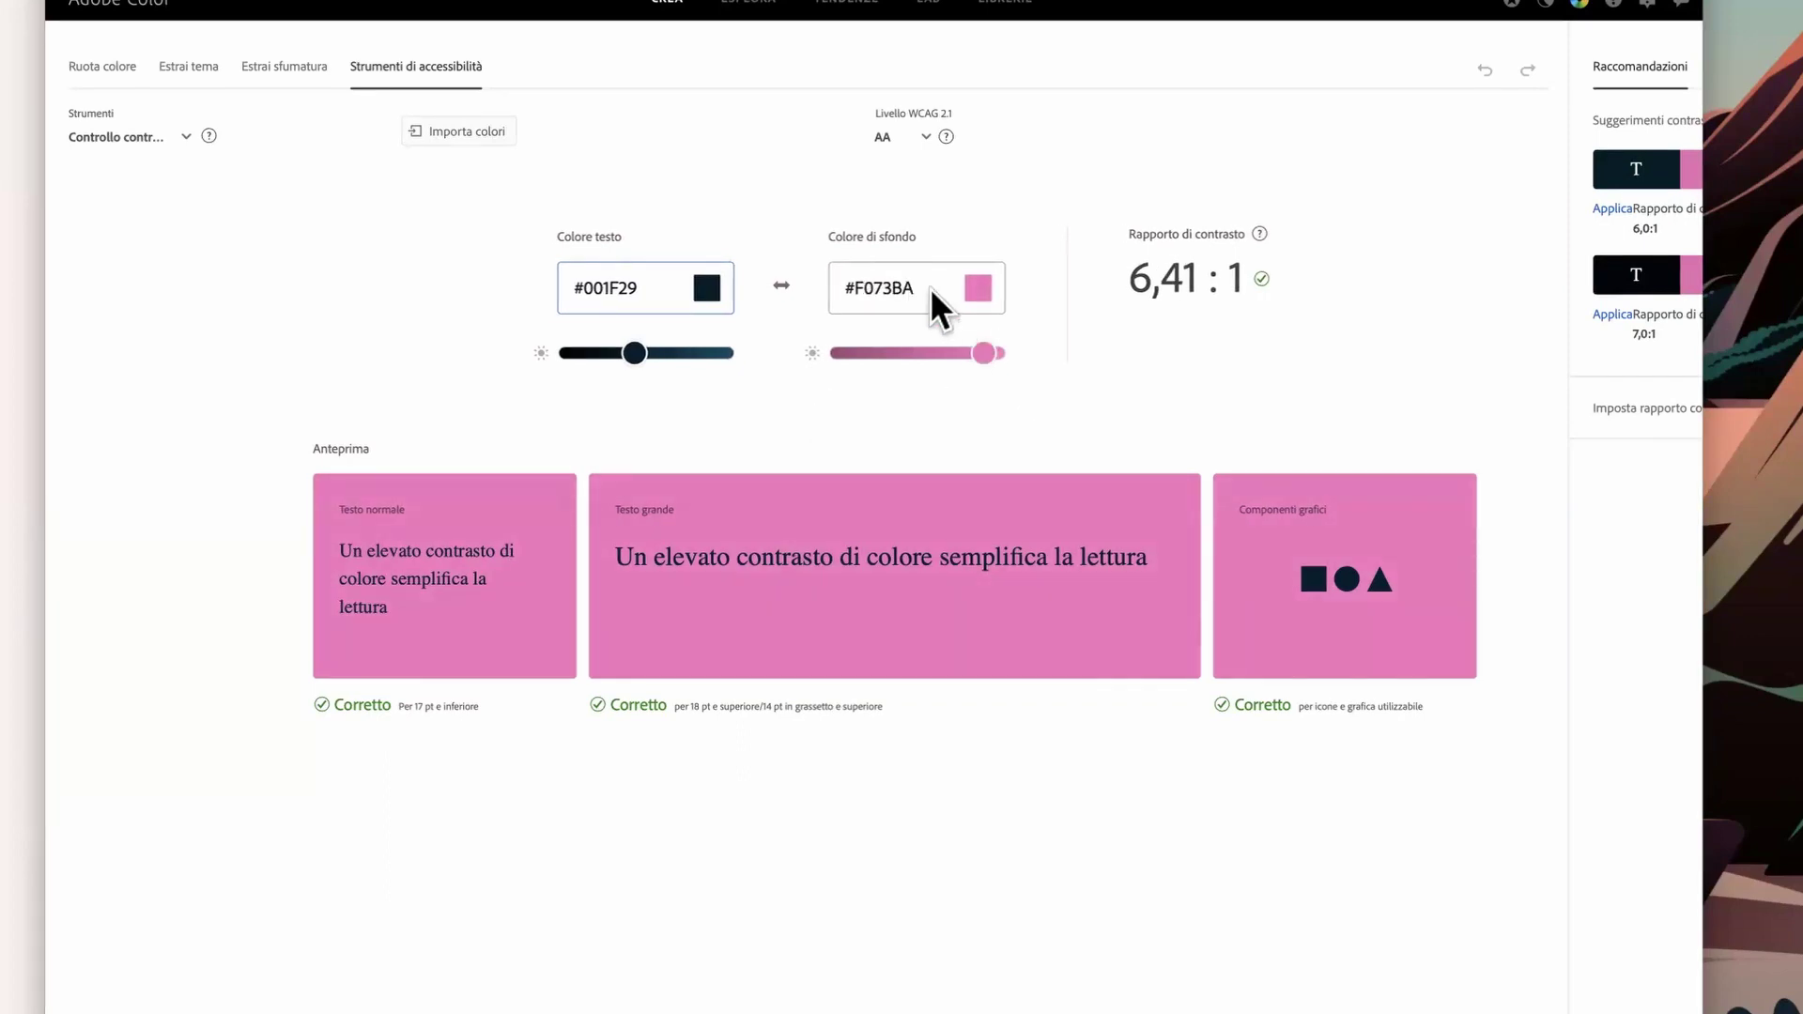
left_click(918, 288)
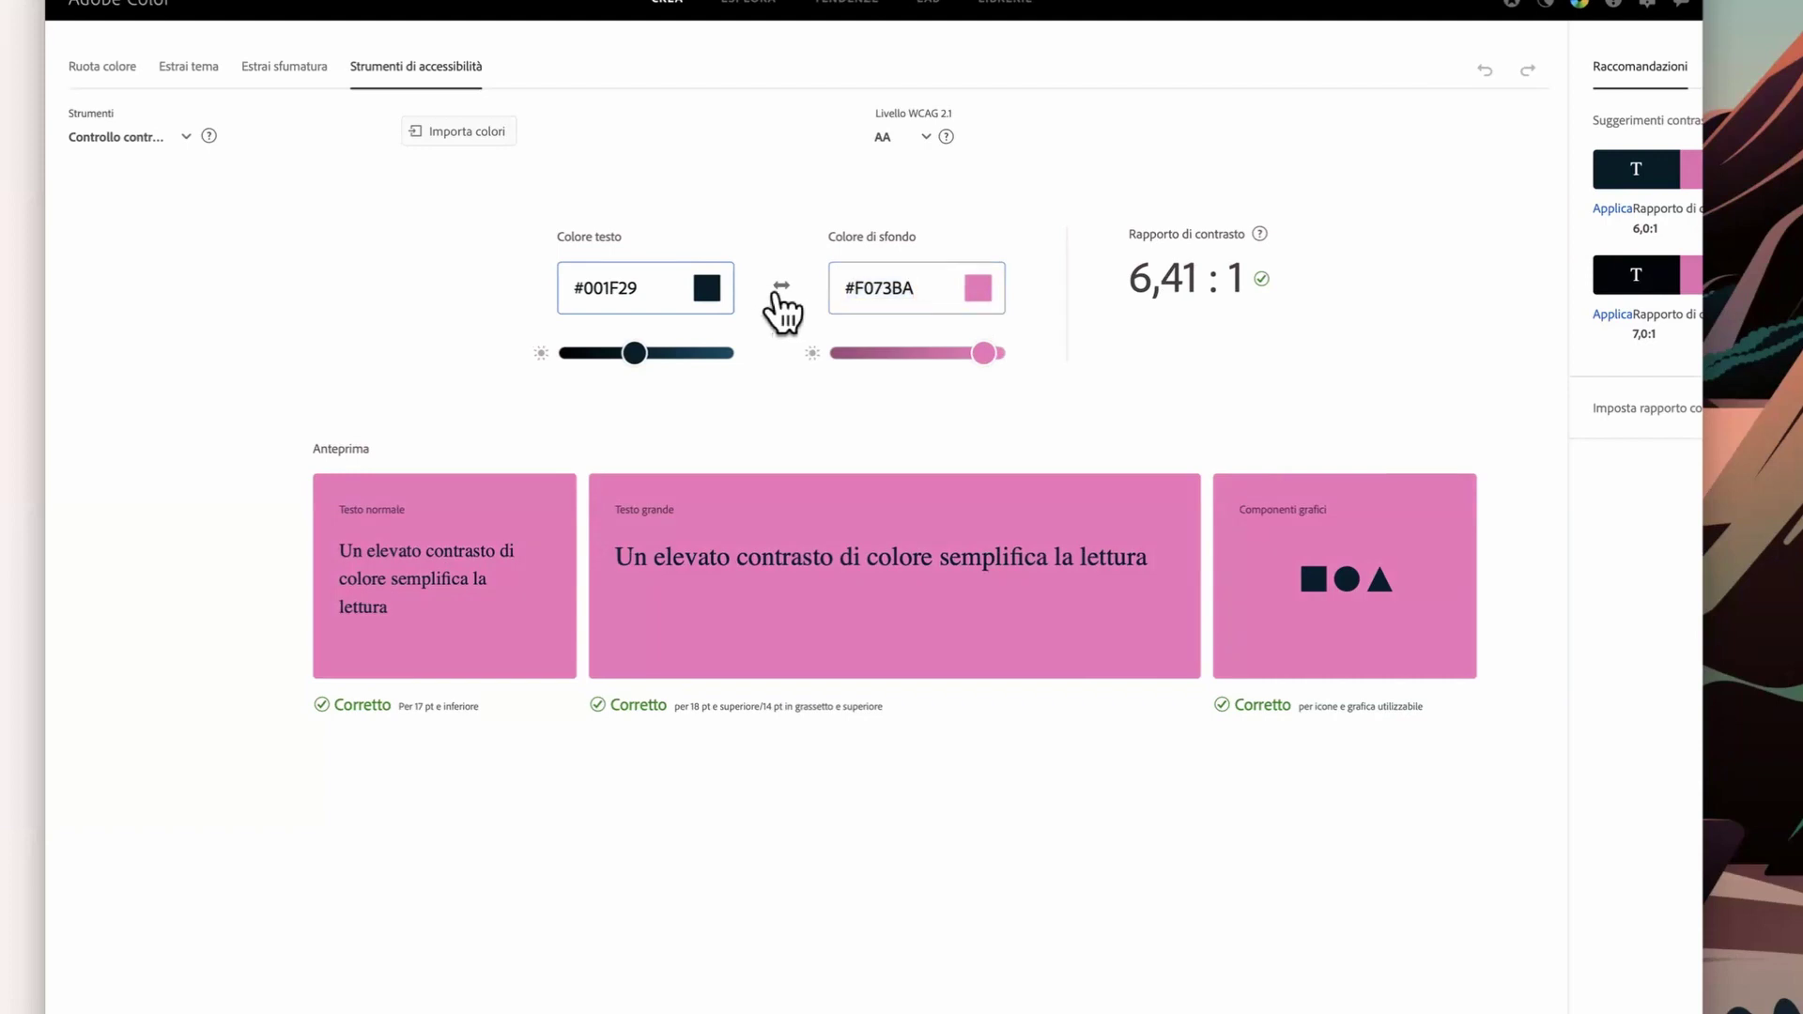
double_click(904, 287)
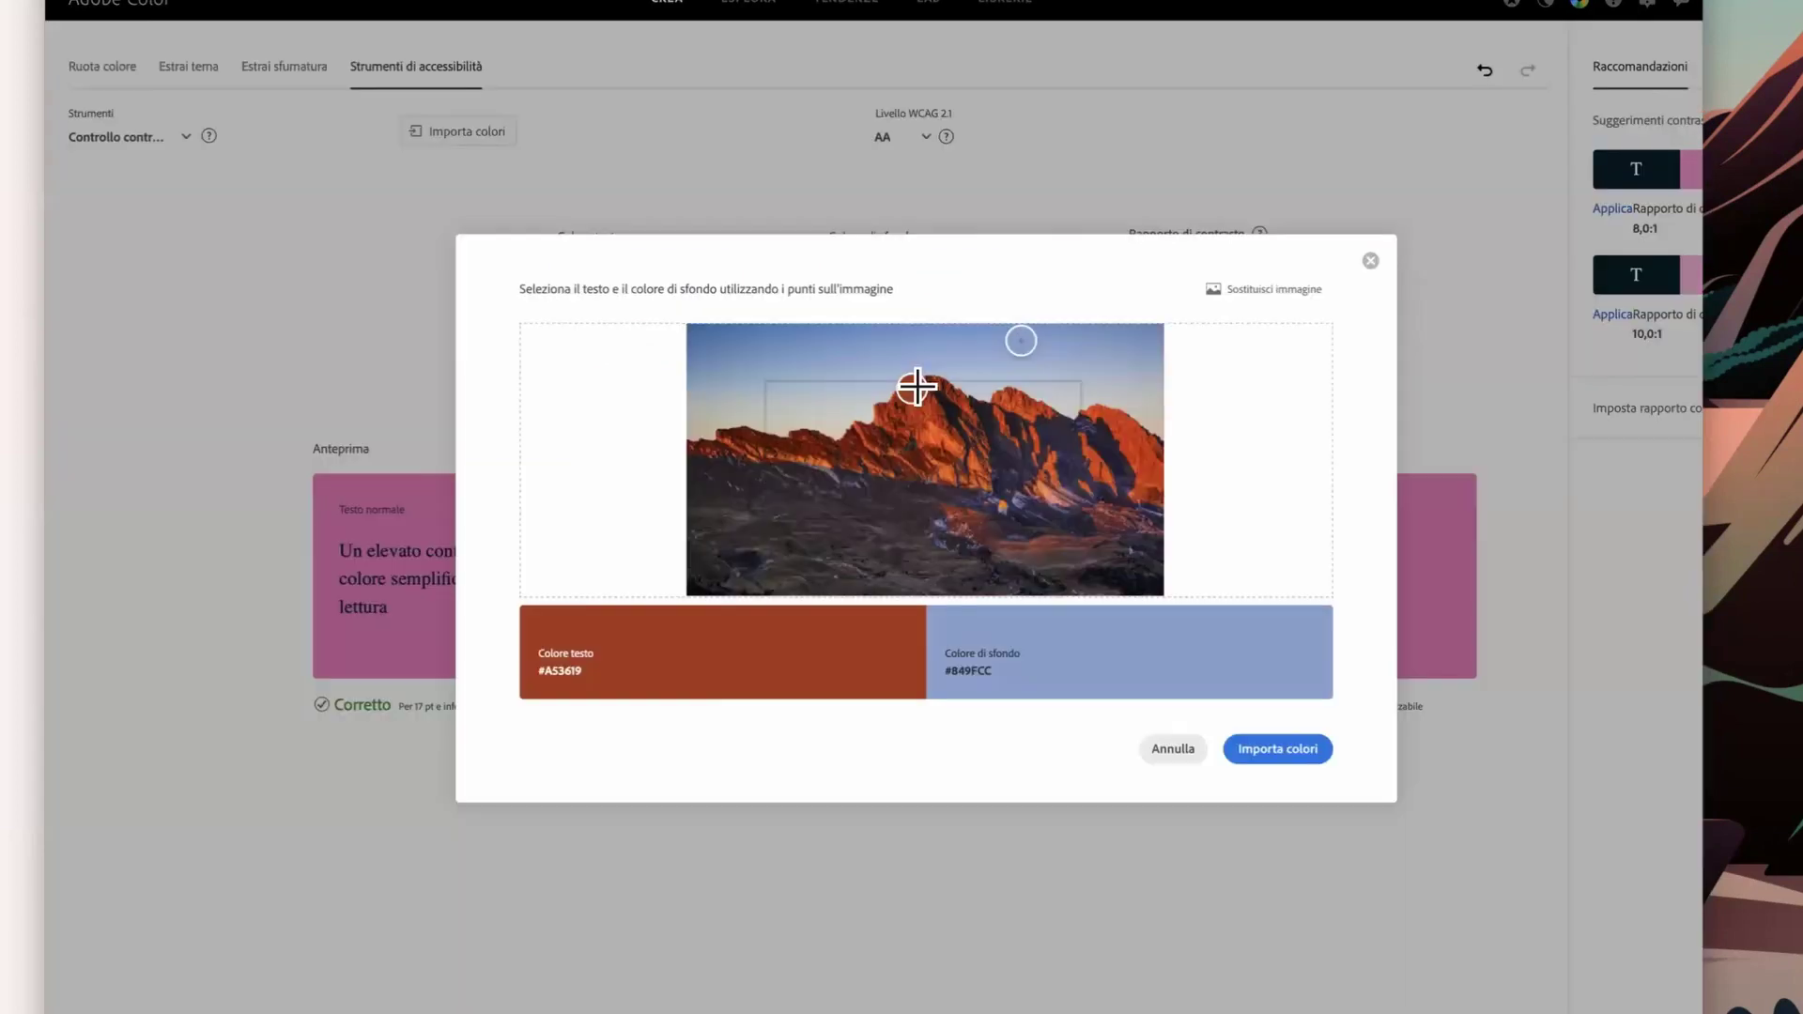
Step: Import text color #C32C05 and background color #849FCC sampled from the mountain image, and swap the two back and forth
left_click_drag(914, 390, 915, 391)
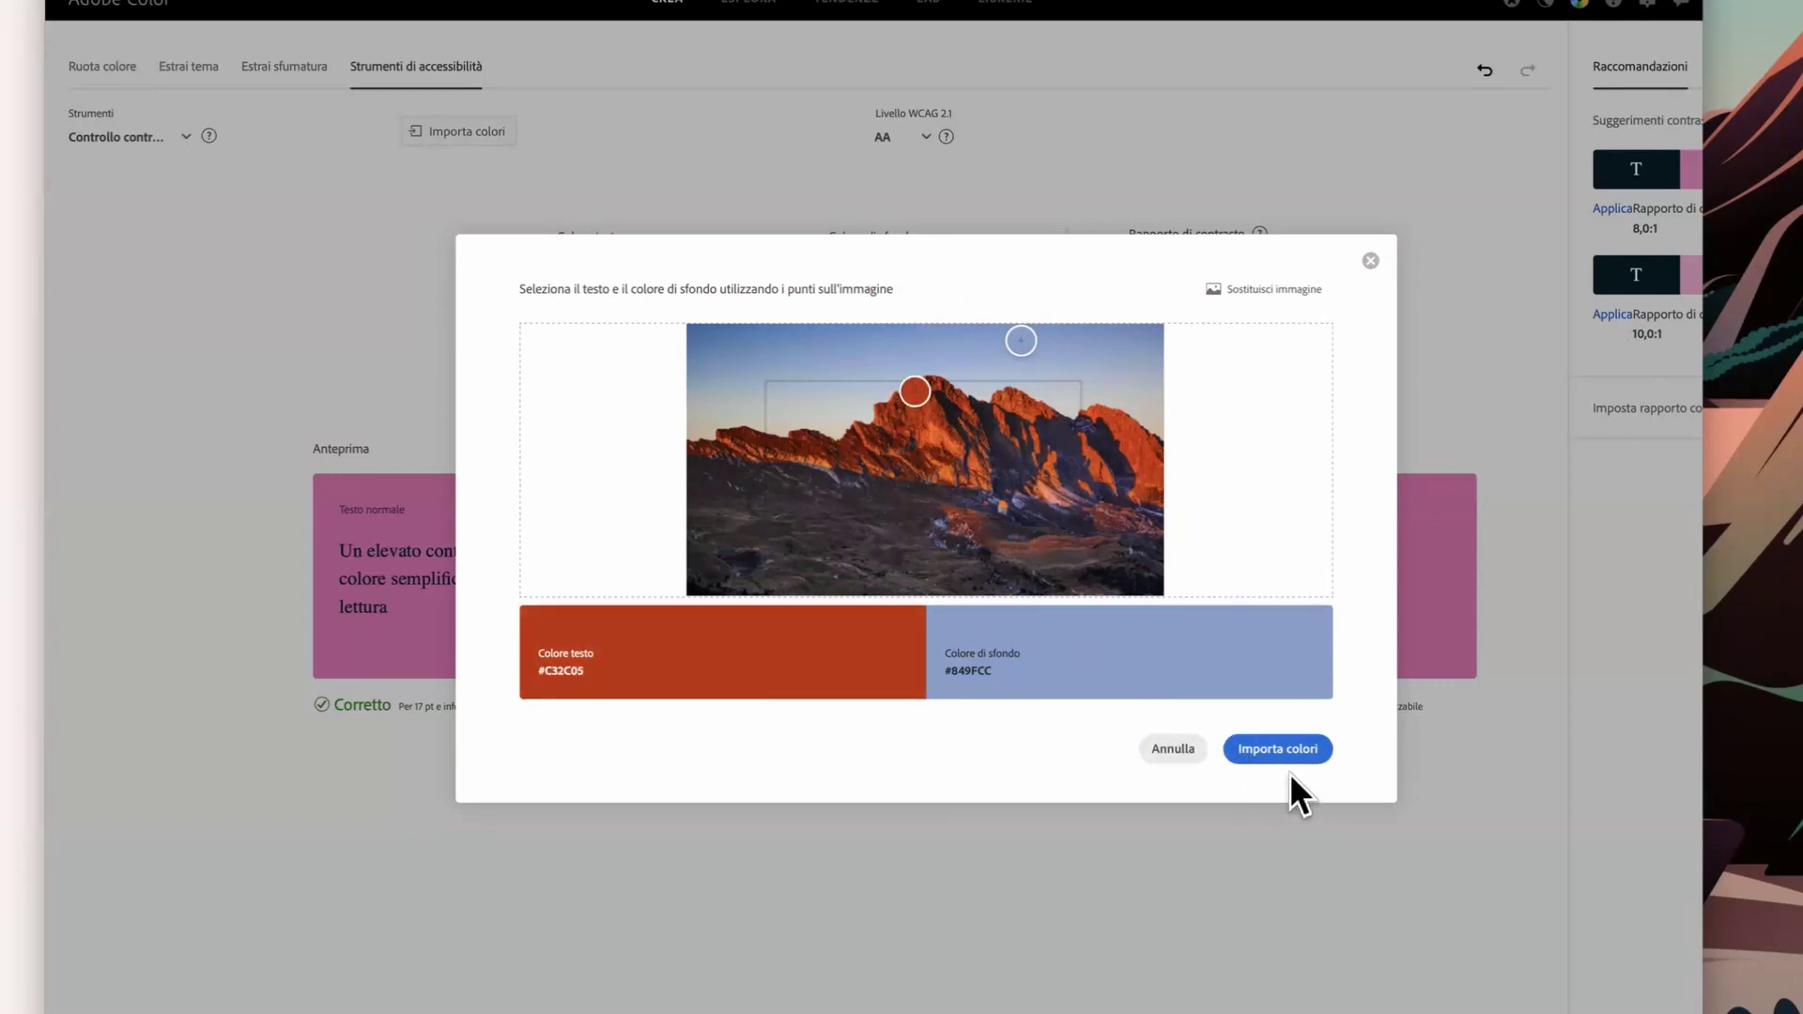
left_click(1277, 754)
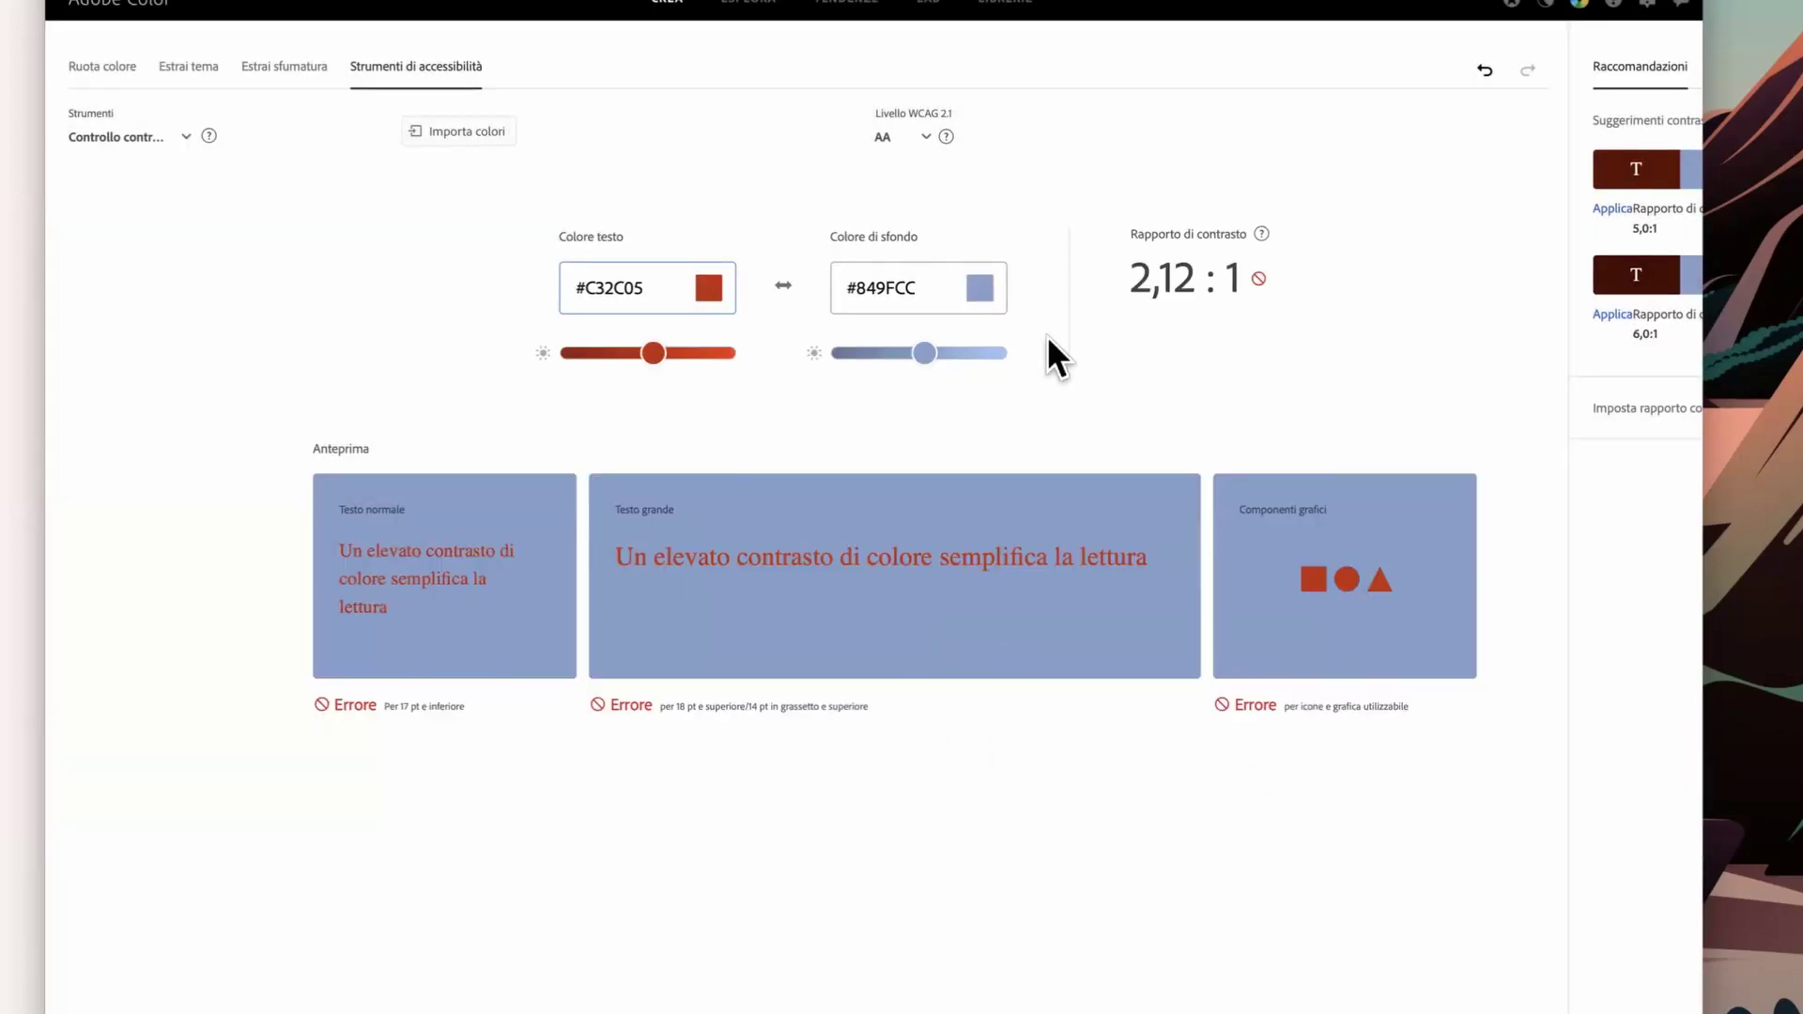
left_click(784, 288)
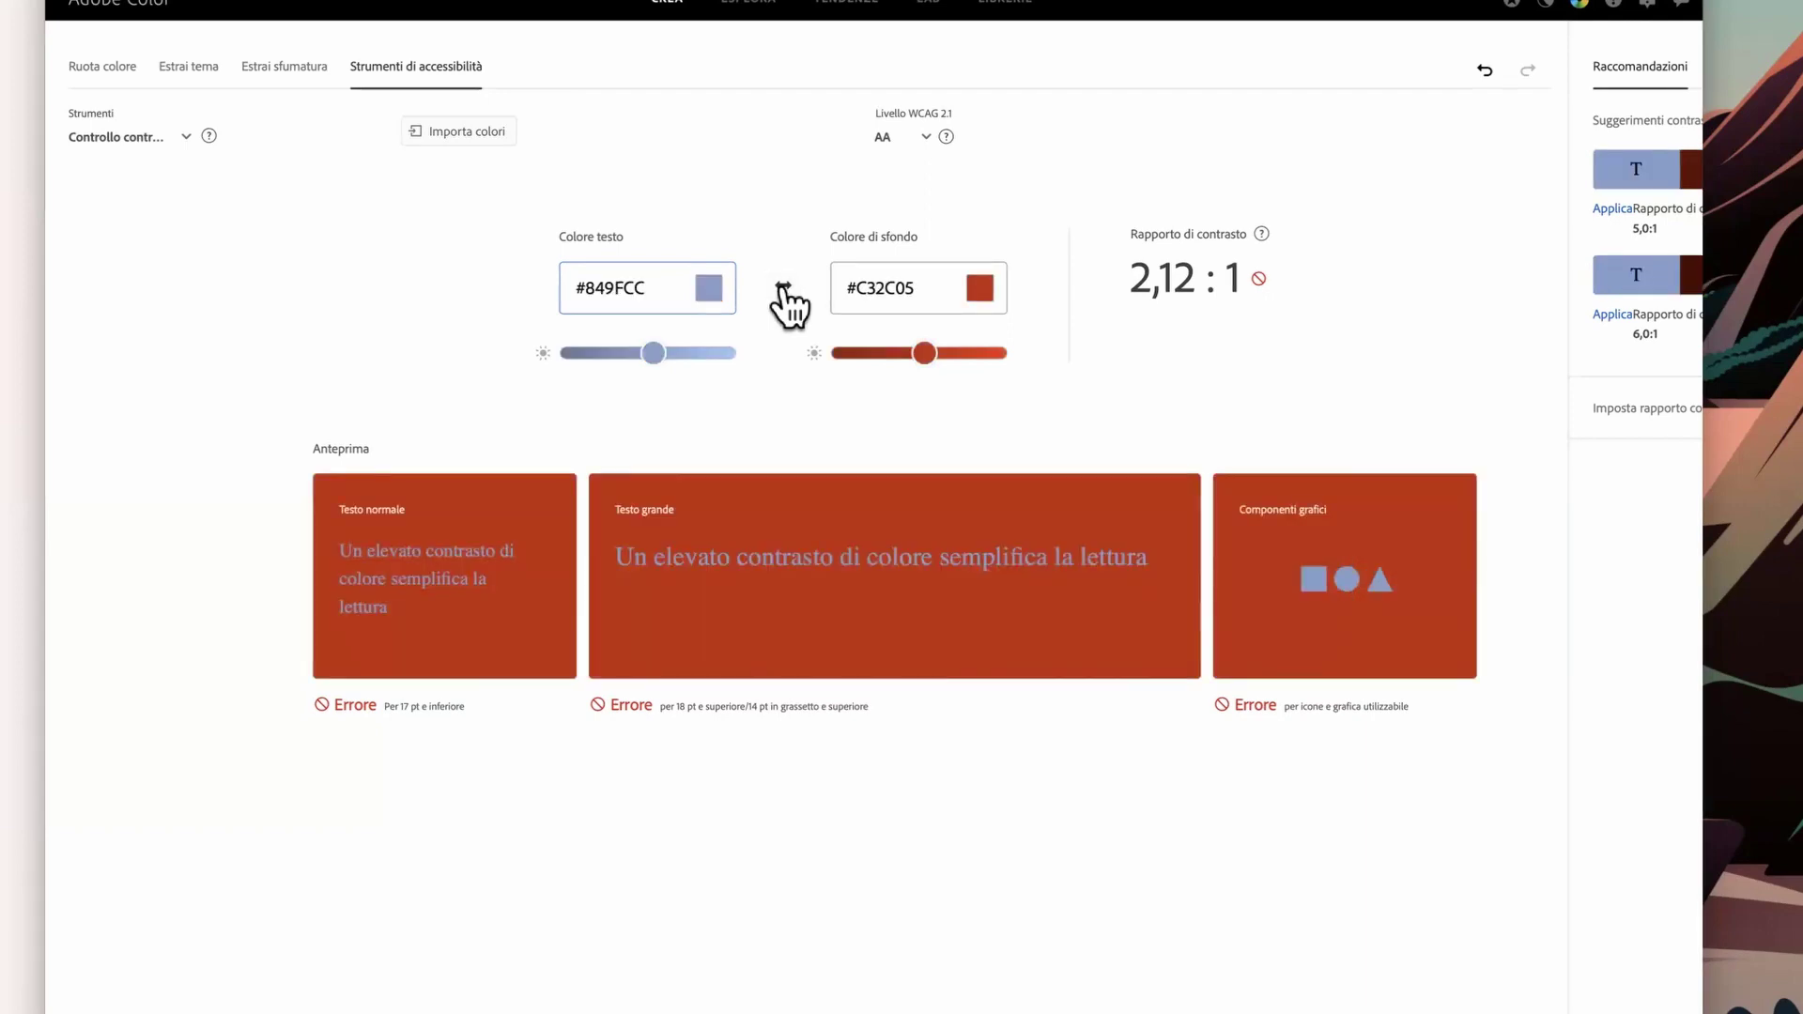
left_click(784, 288)
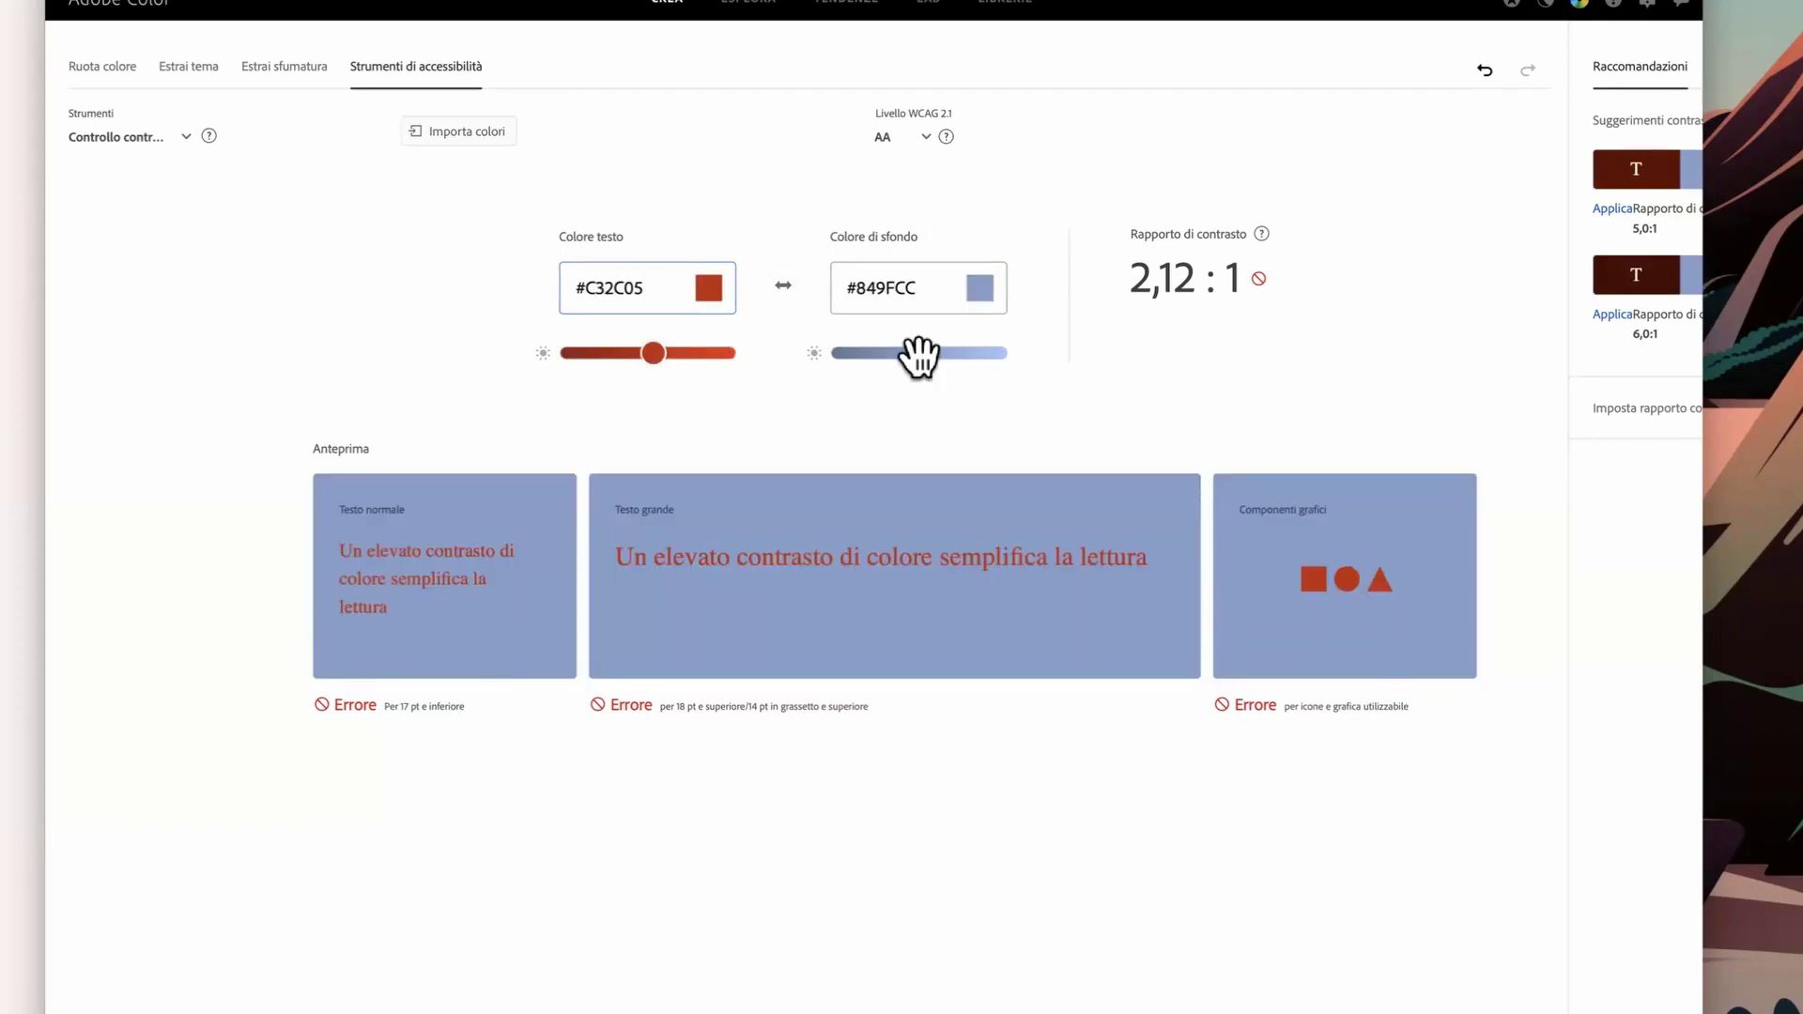
Step: Lighten the background color to #B3C8FF and darken the text color to #420C03
left_click_drag(917, 354, 1062, 354)
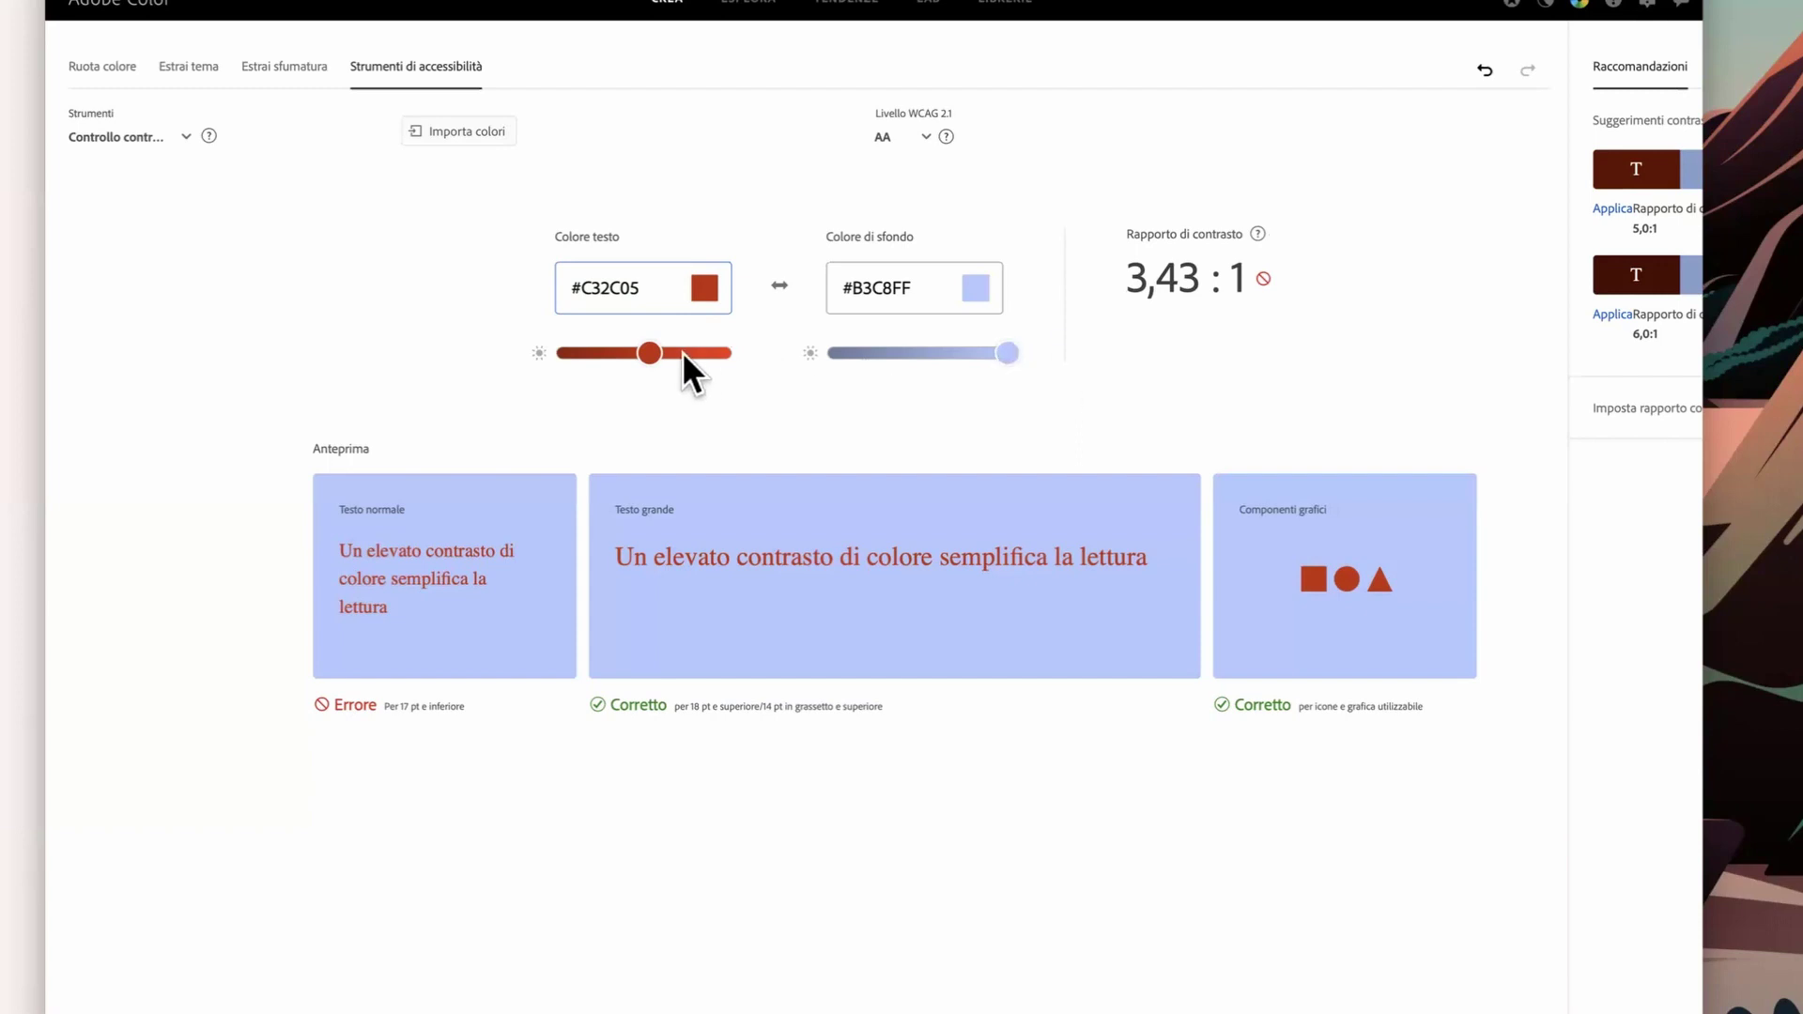
mouse_move(655, 354)
left_mouse_down()
mouse_move(628, 358)
mouse_move(662, 355)
mouse_move(646, 355)
left_mouse_up()
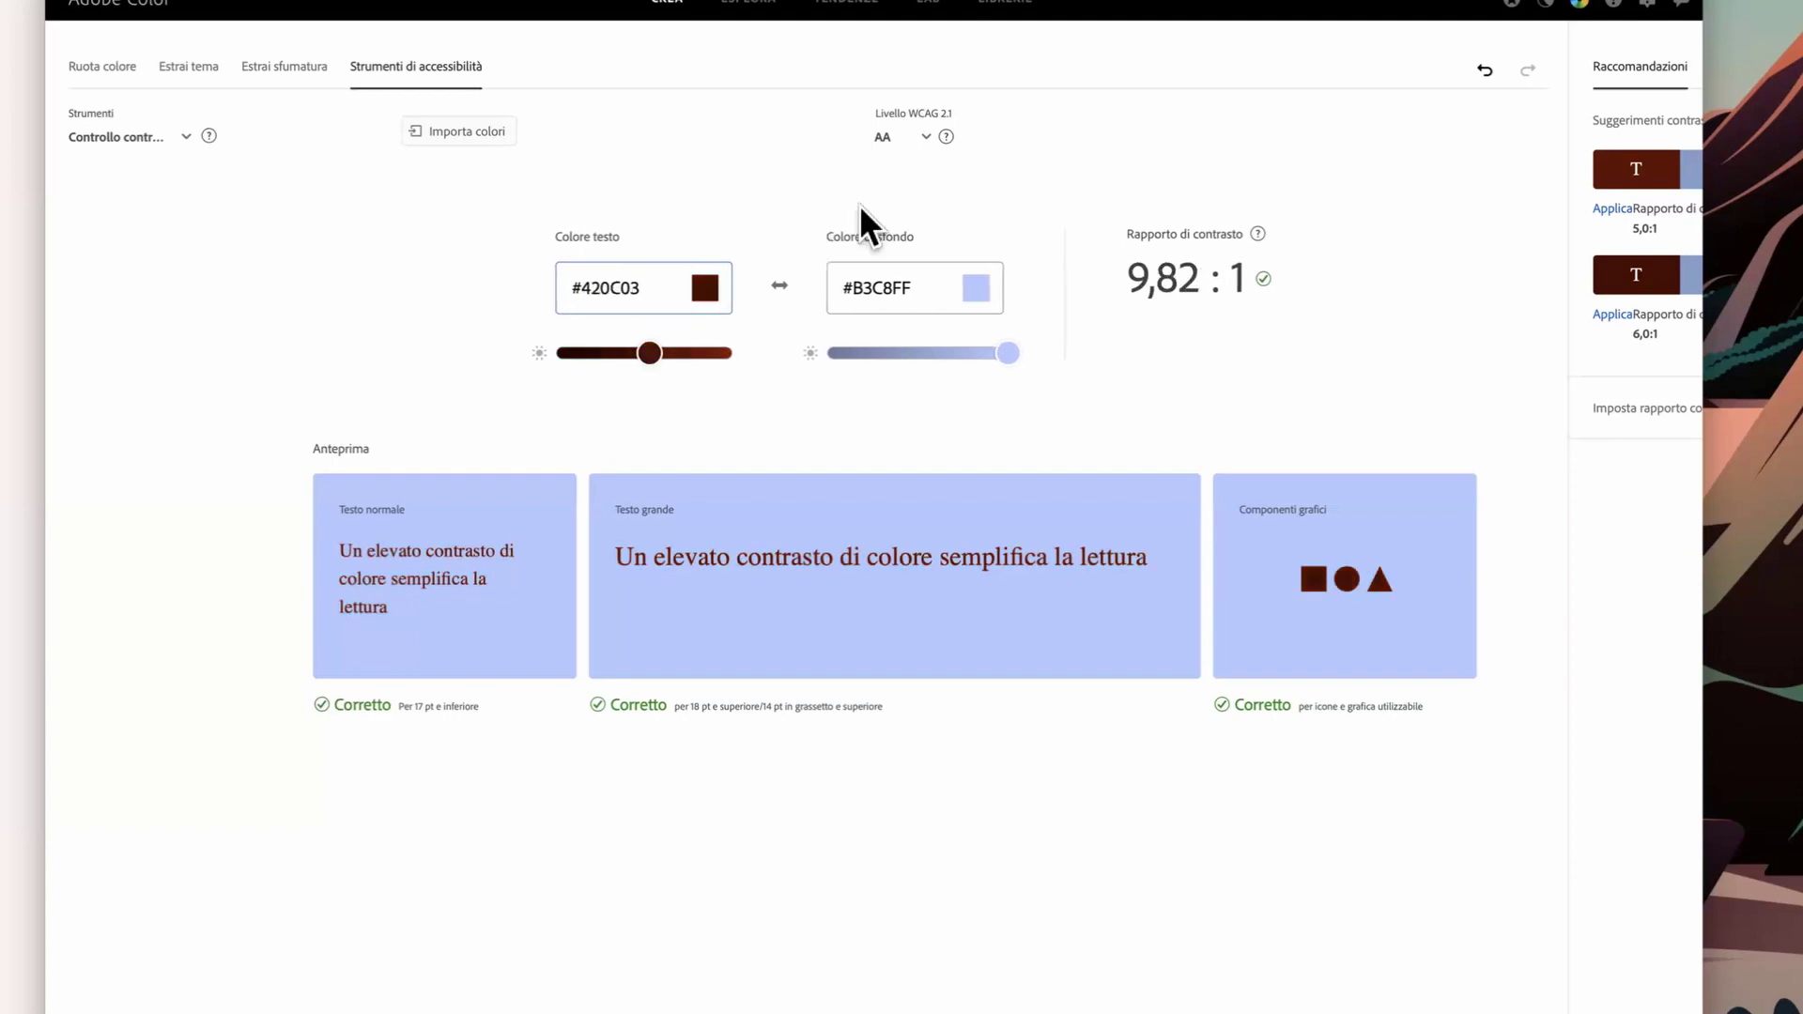
Step: Read the WCAG accessibility criteria for large and normal text, and view the contrast suggestions
left_click(945, 135)
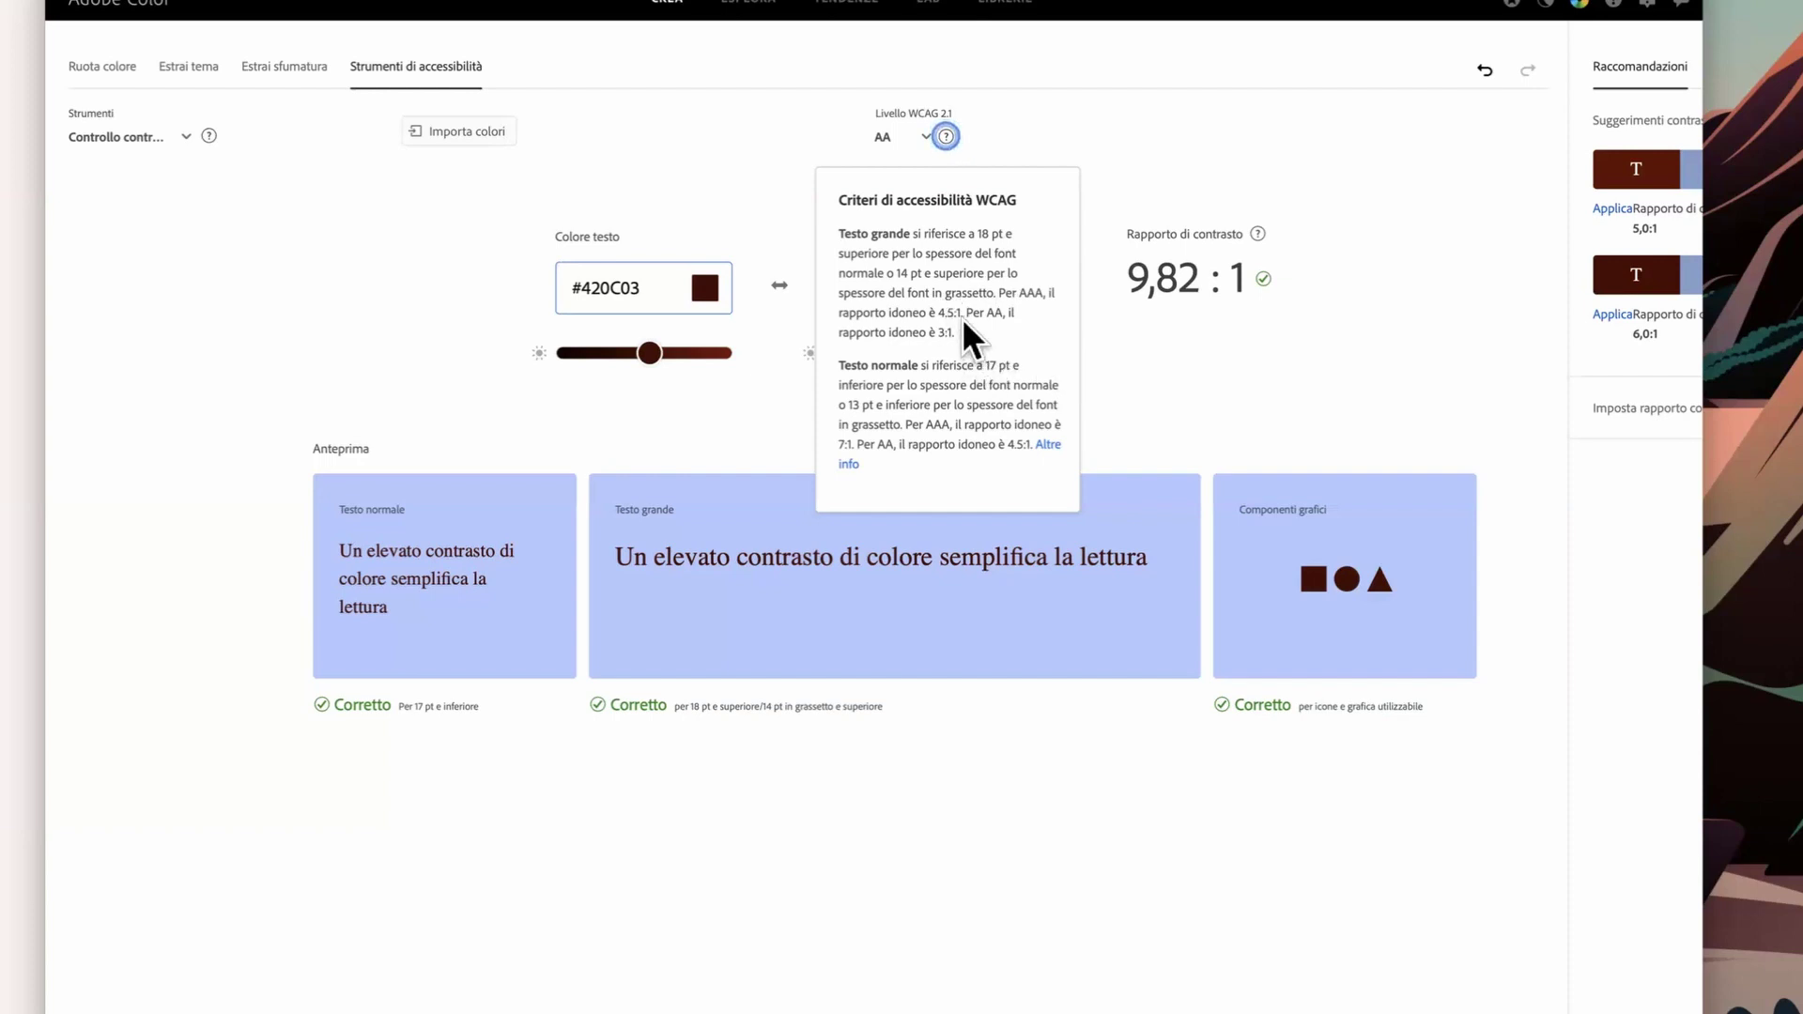
left_click(1207, 142)
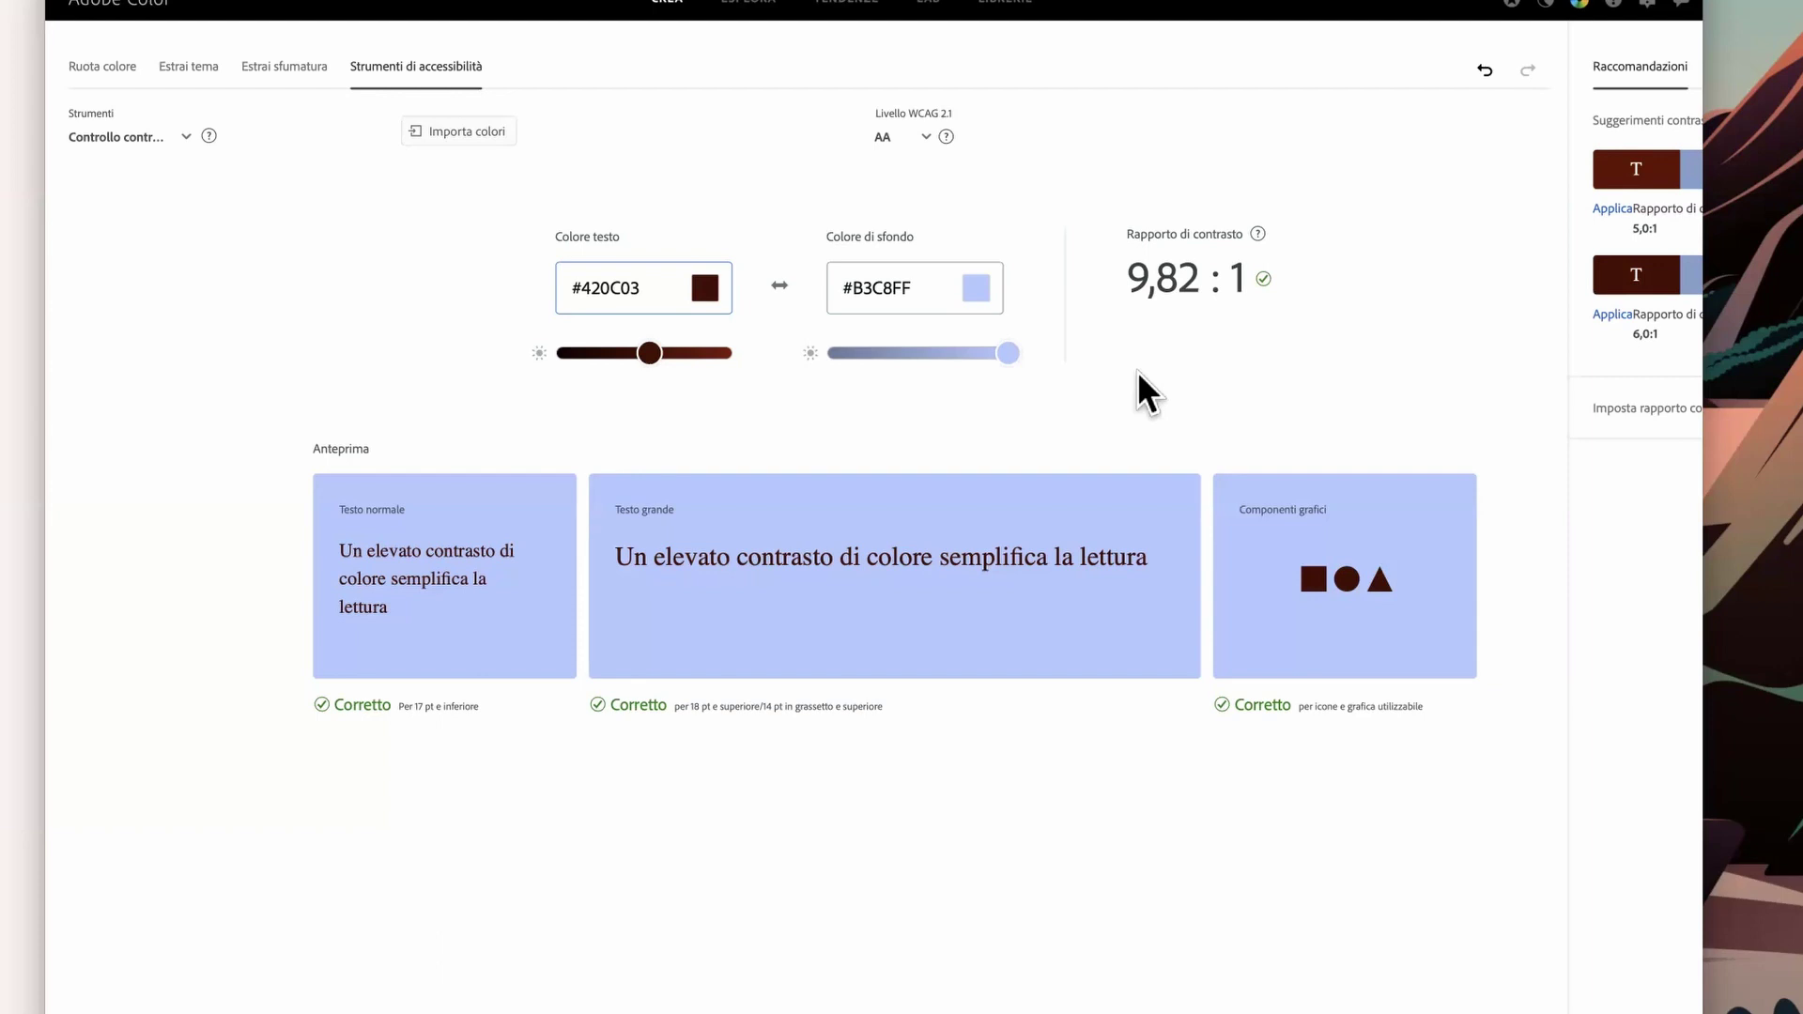
scroll(1136, 370, "right", 3)
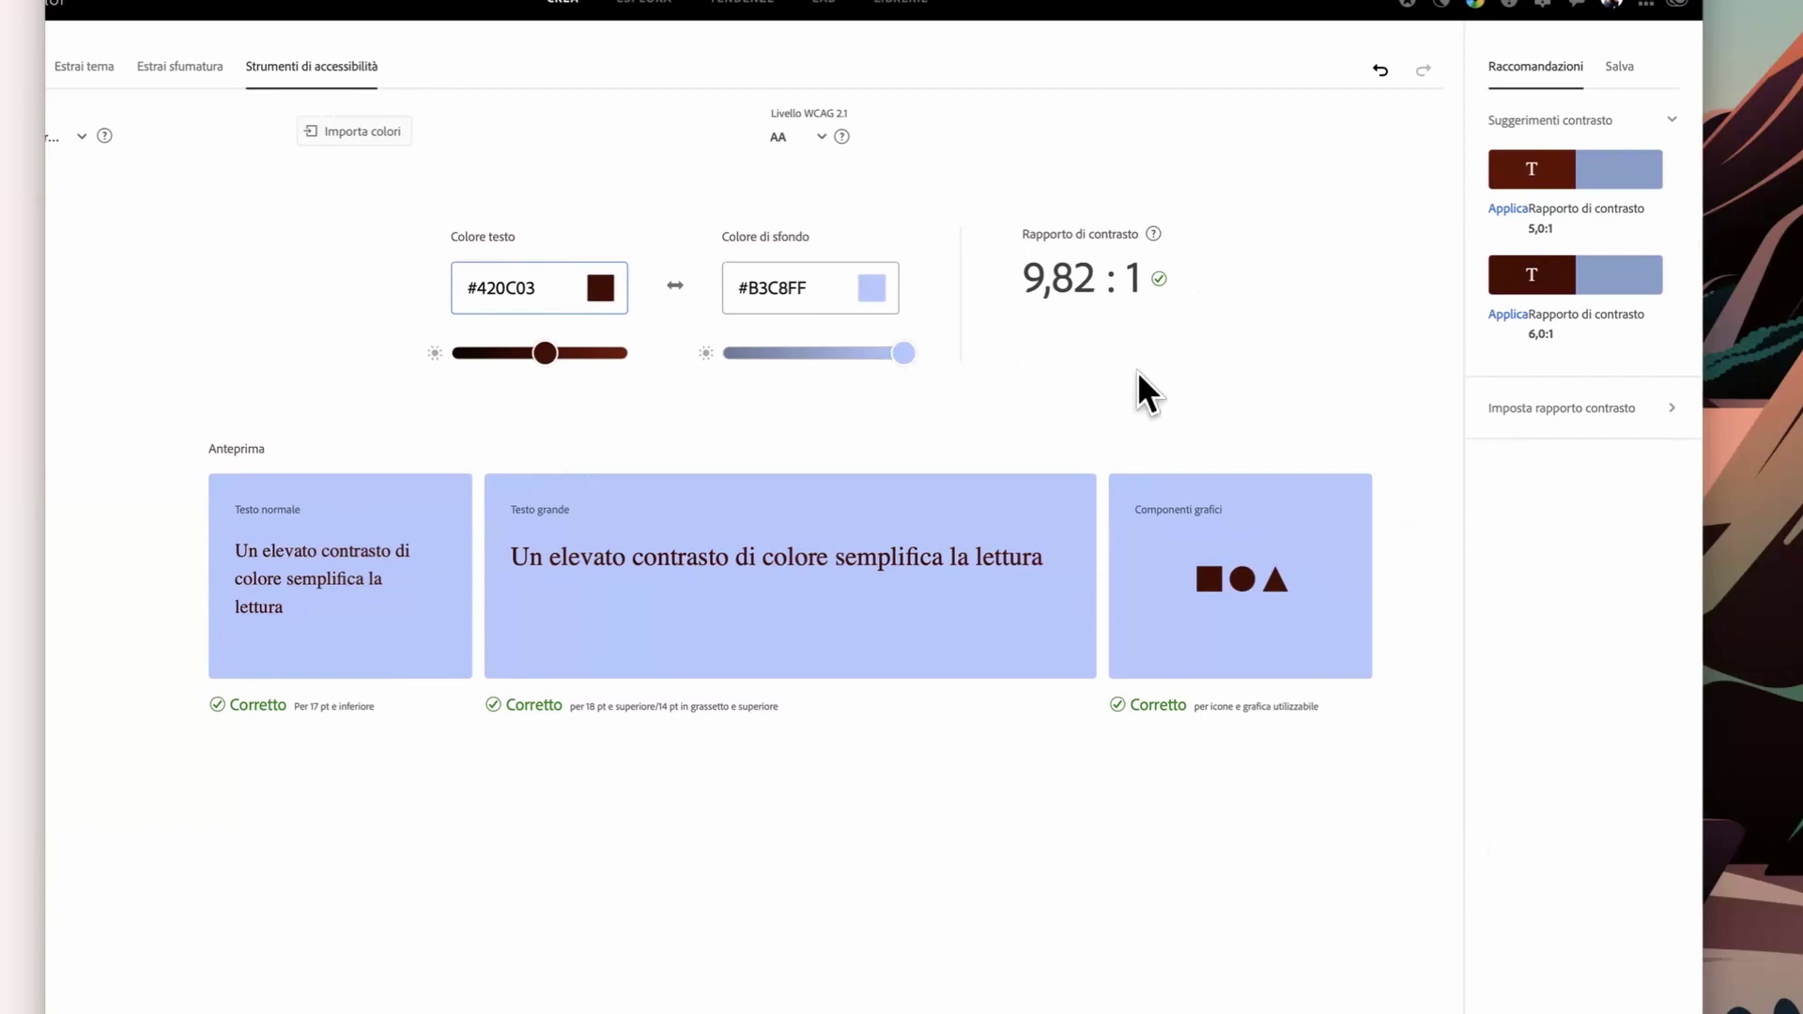
Step: Enter a custom target contrast ratio of 4,5:1 for the text and background colors
scroll(1137, 370, "down", 1)
scroll(1136, 370, "up", 1)
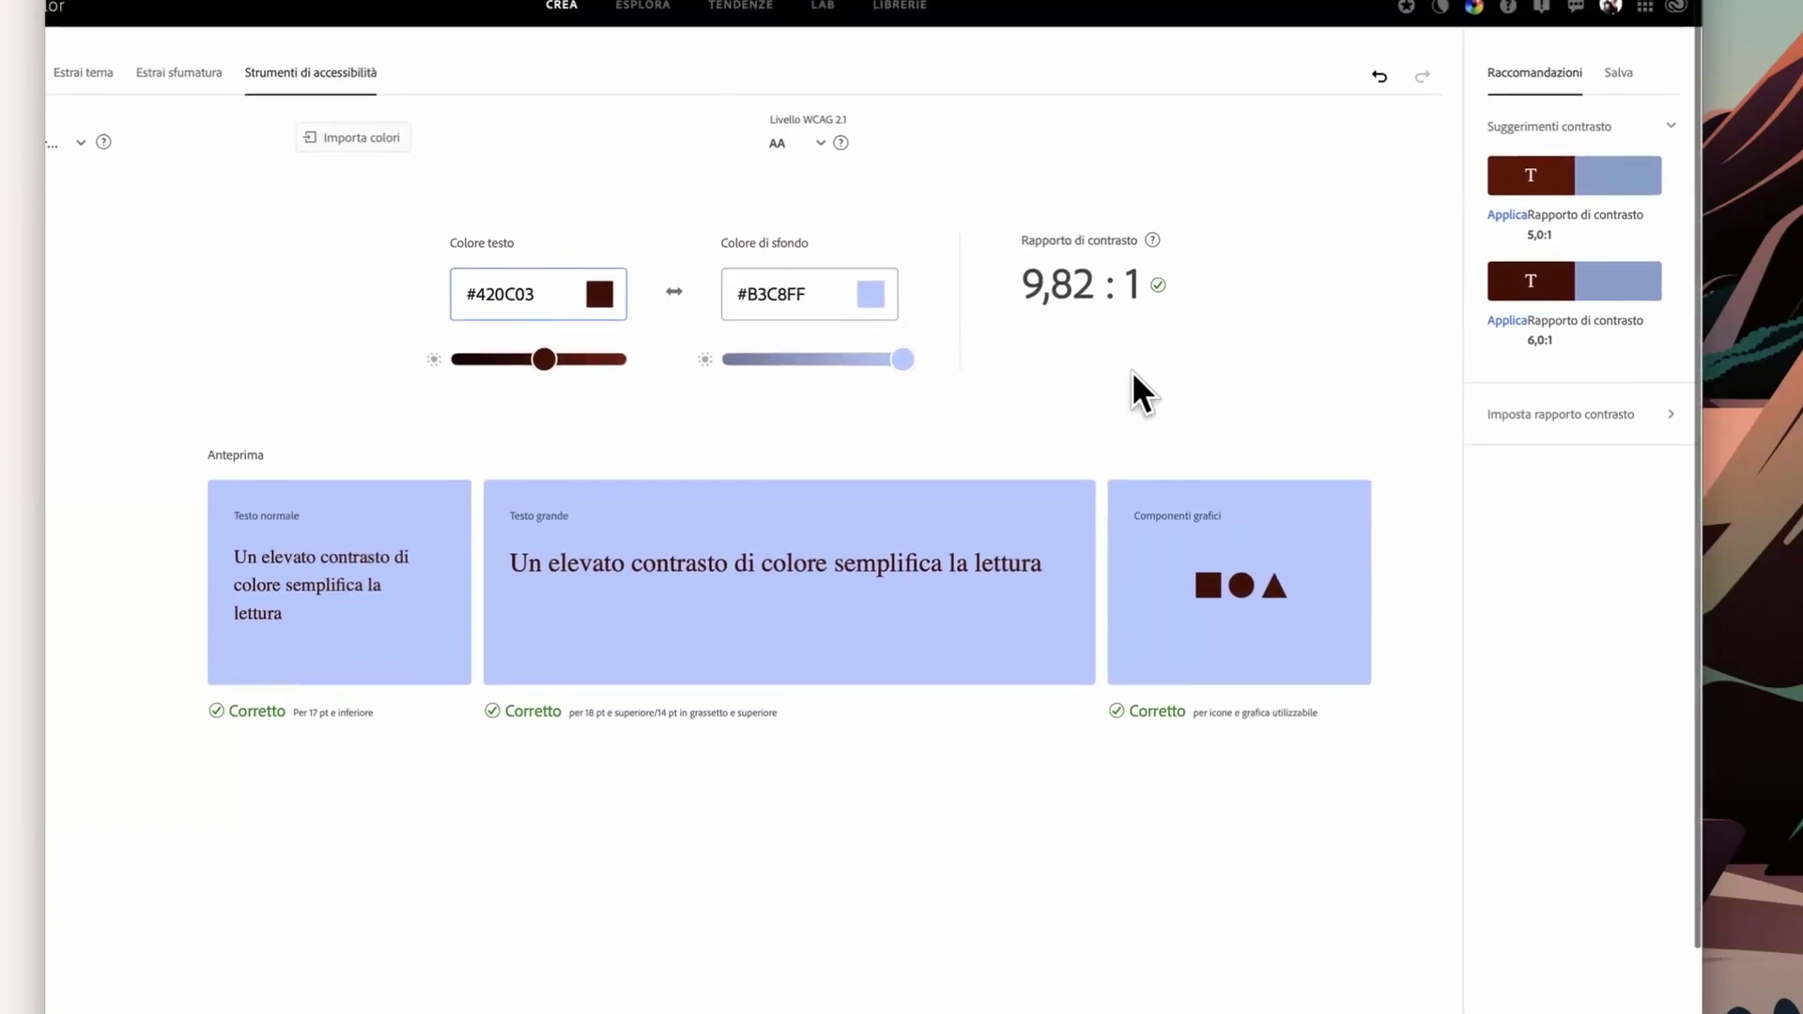
scroll(1296, 676, "left", 1)
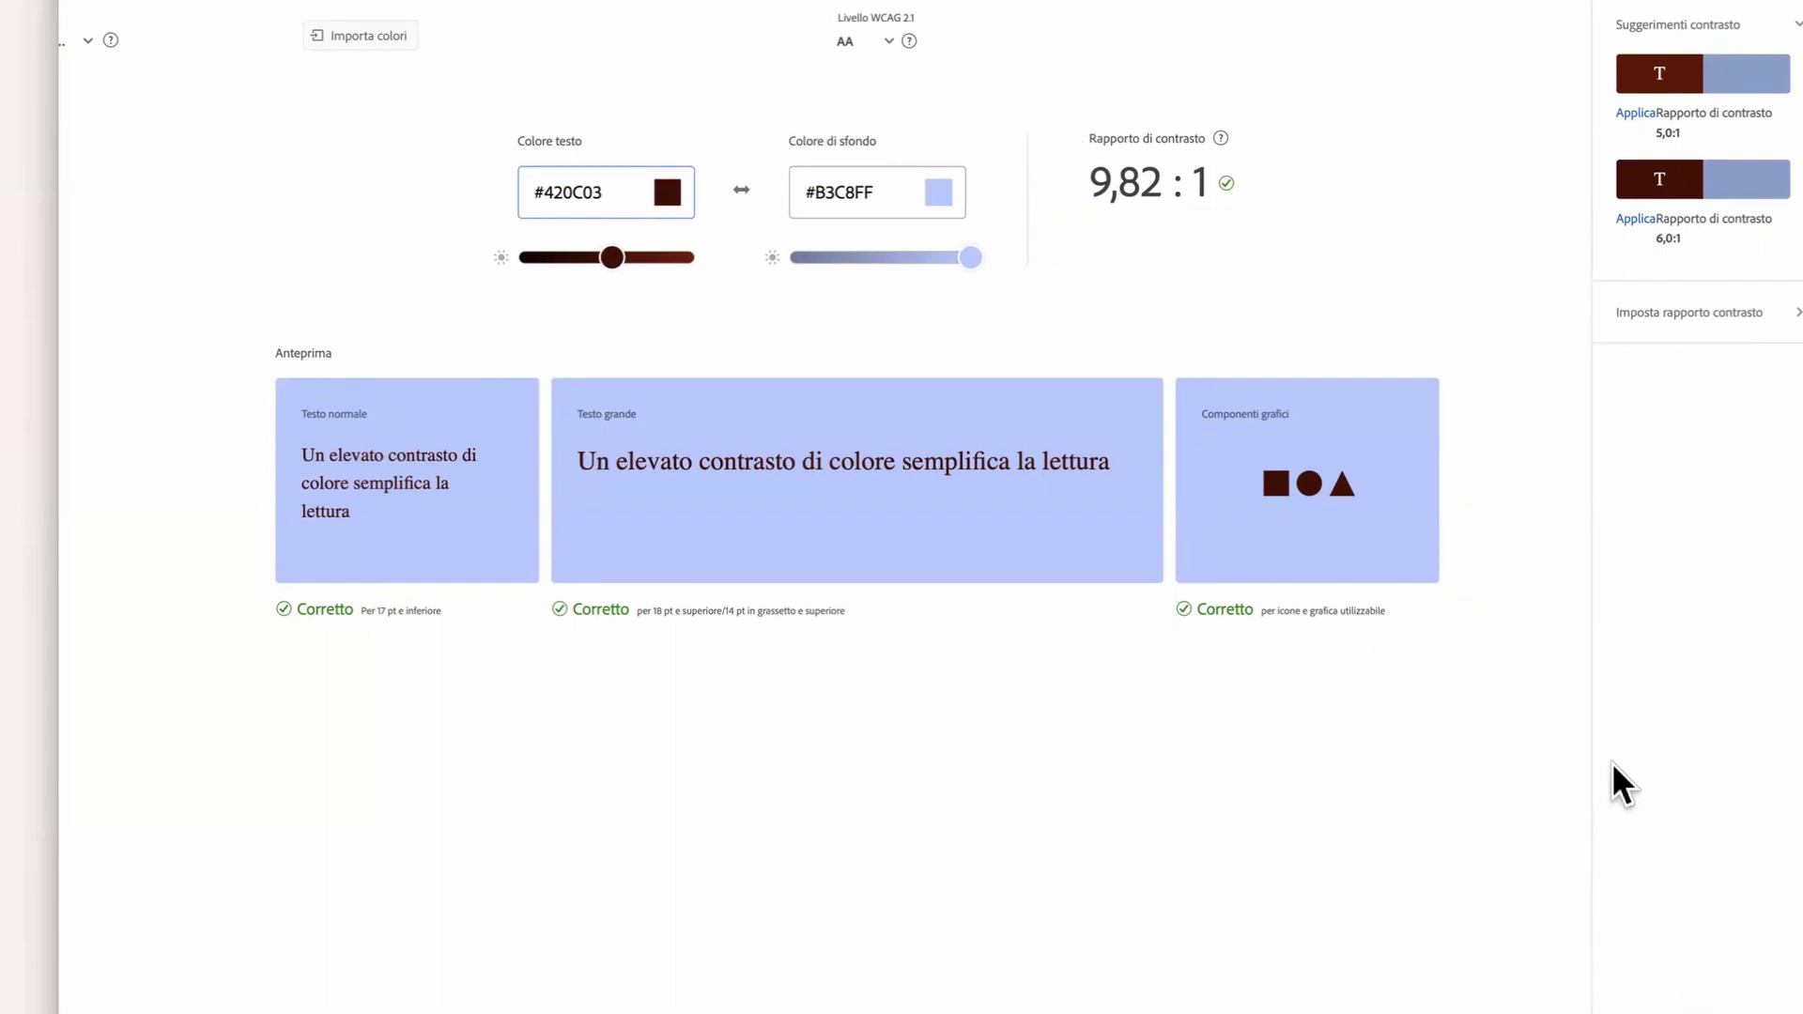
scroll(1612, 763, "up", 2)
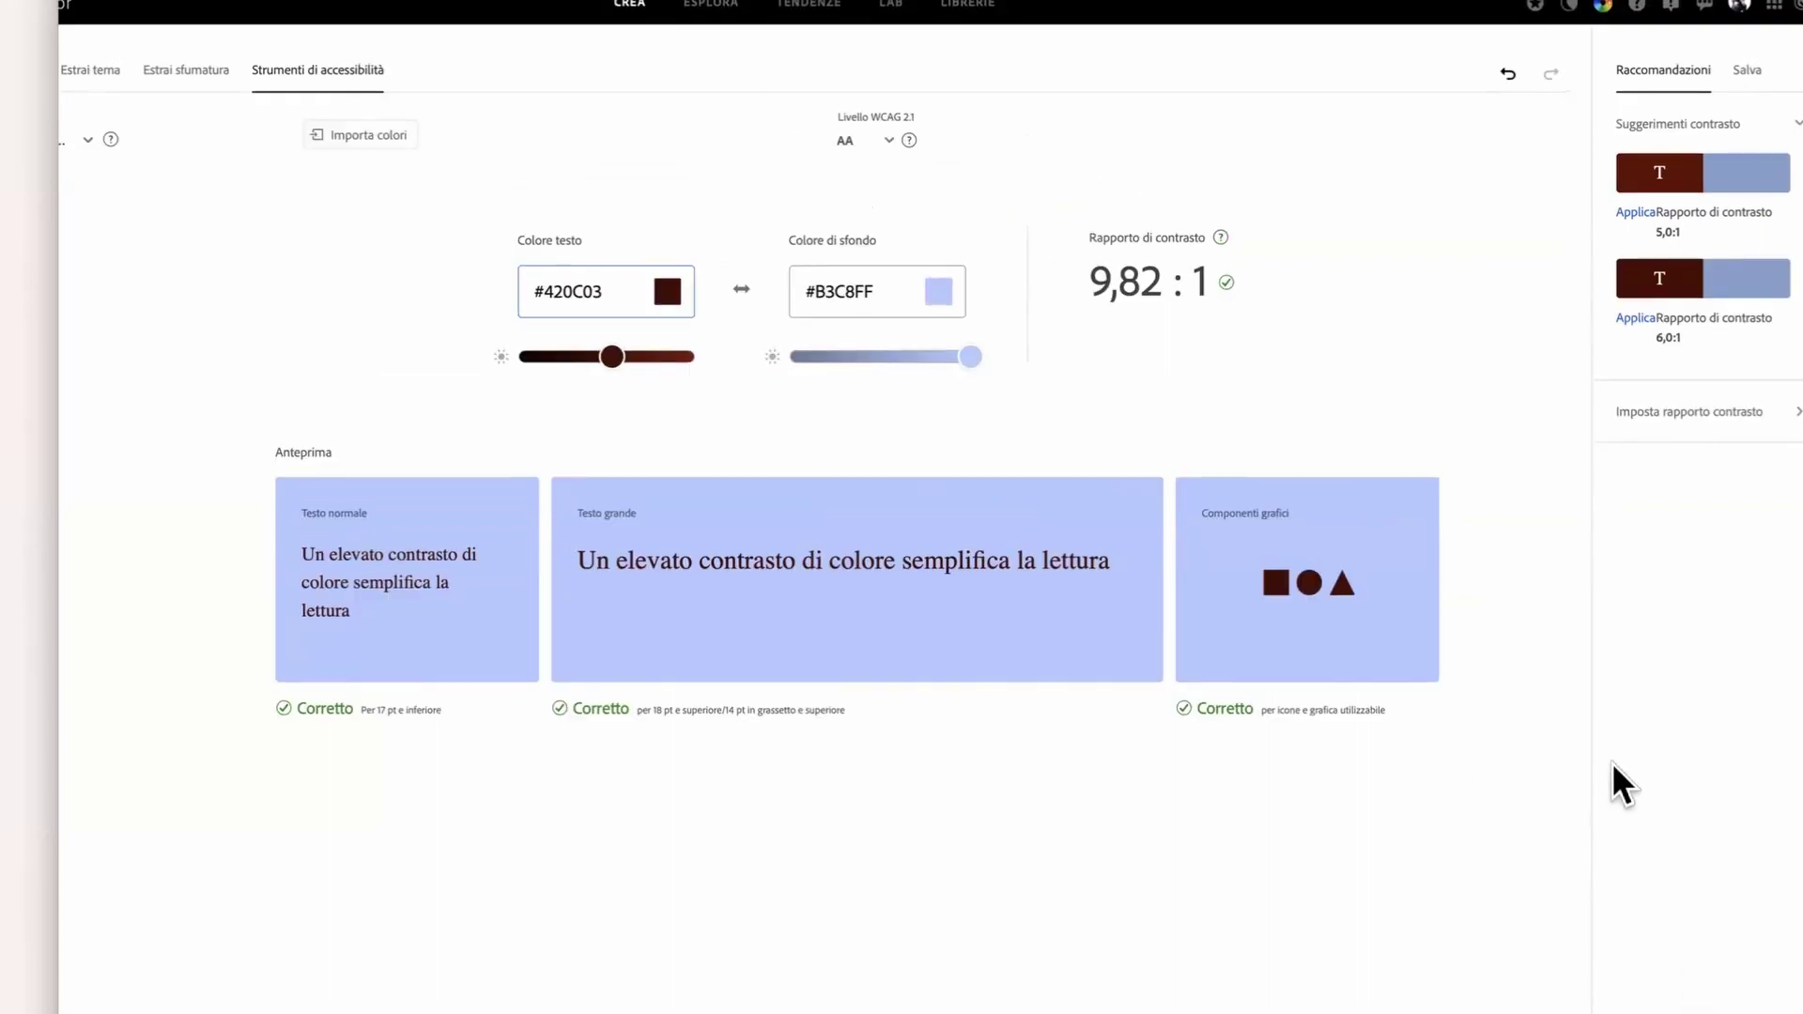
left_click(1738, 414)
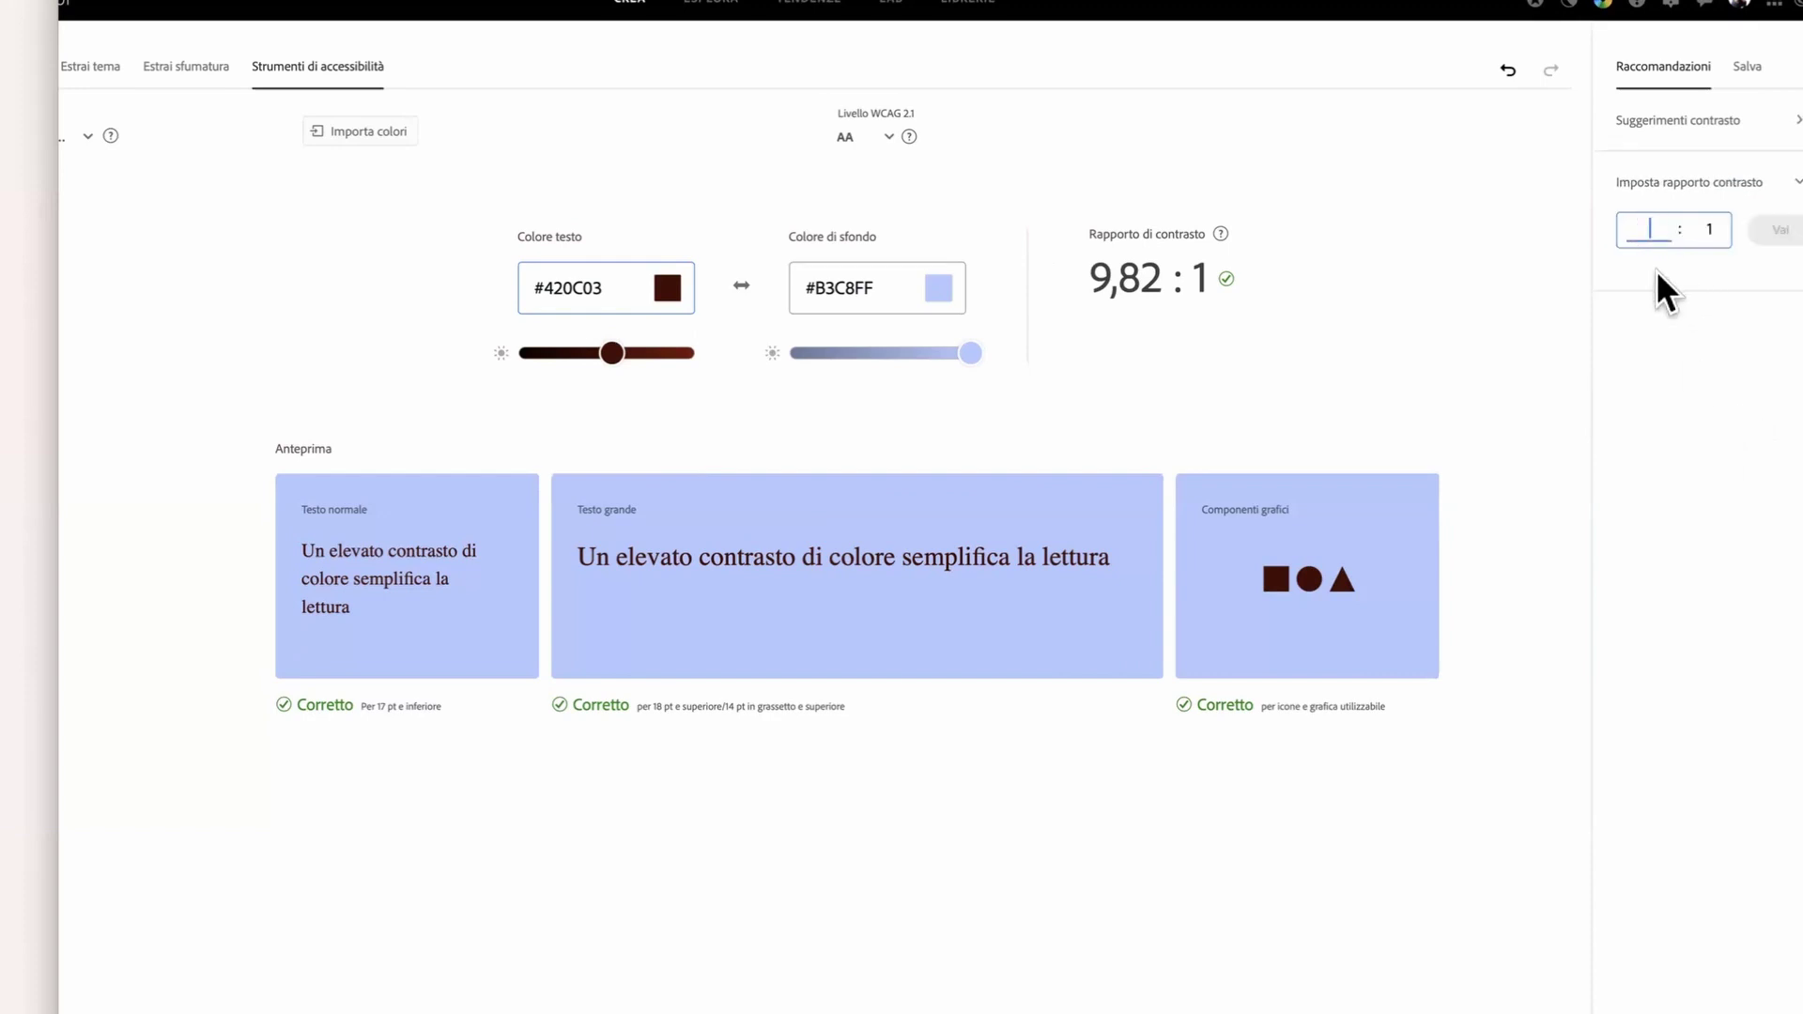
type("4,5")
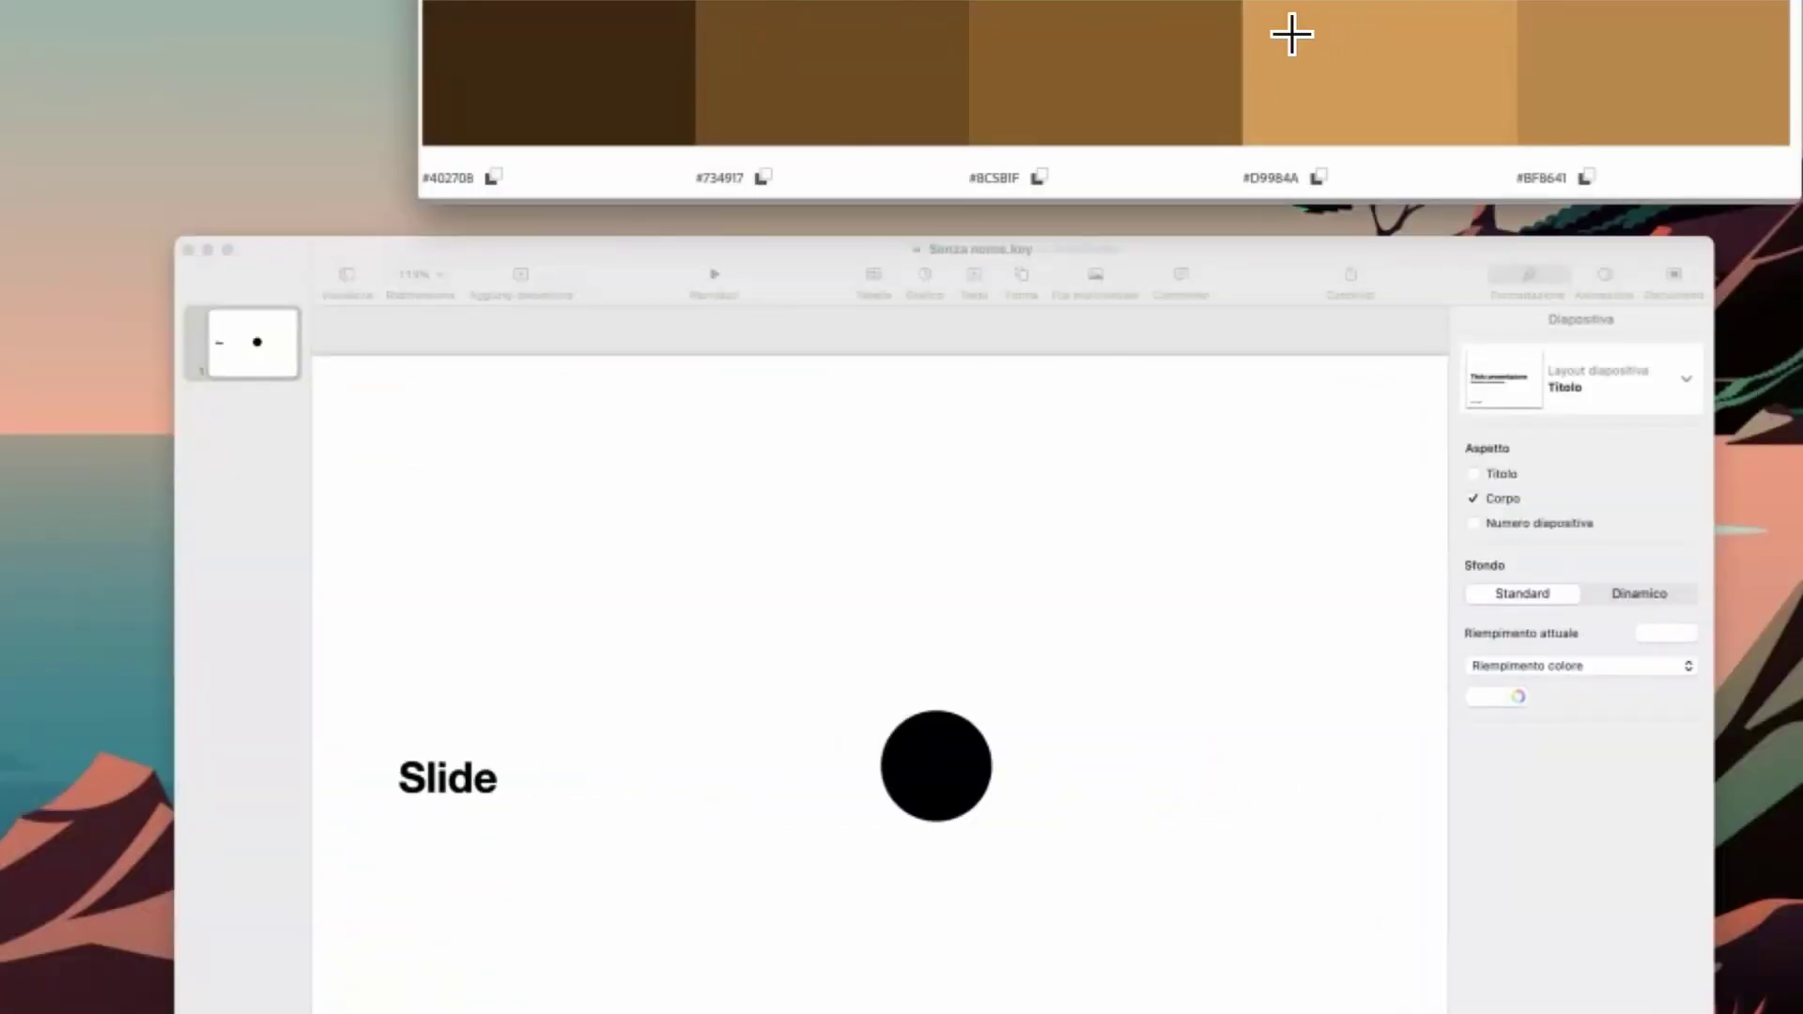
Step: Switch to the Keynote presentation, paste the brown palette screenshot on the slide, and shrink it to fit above the text and circle
left_click(768, 413)
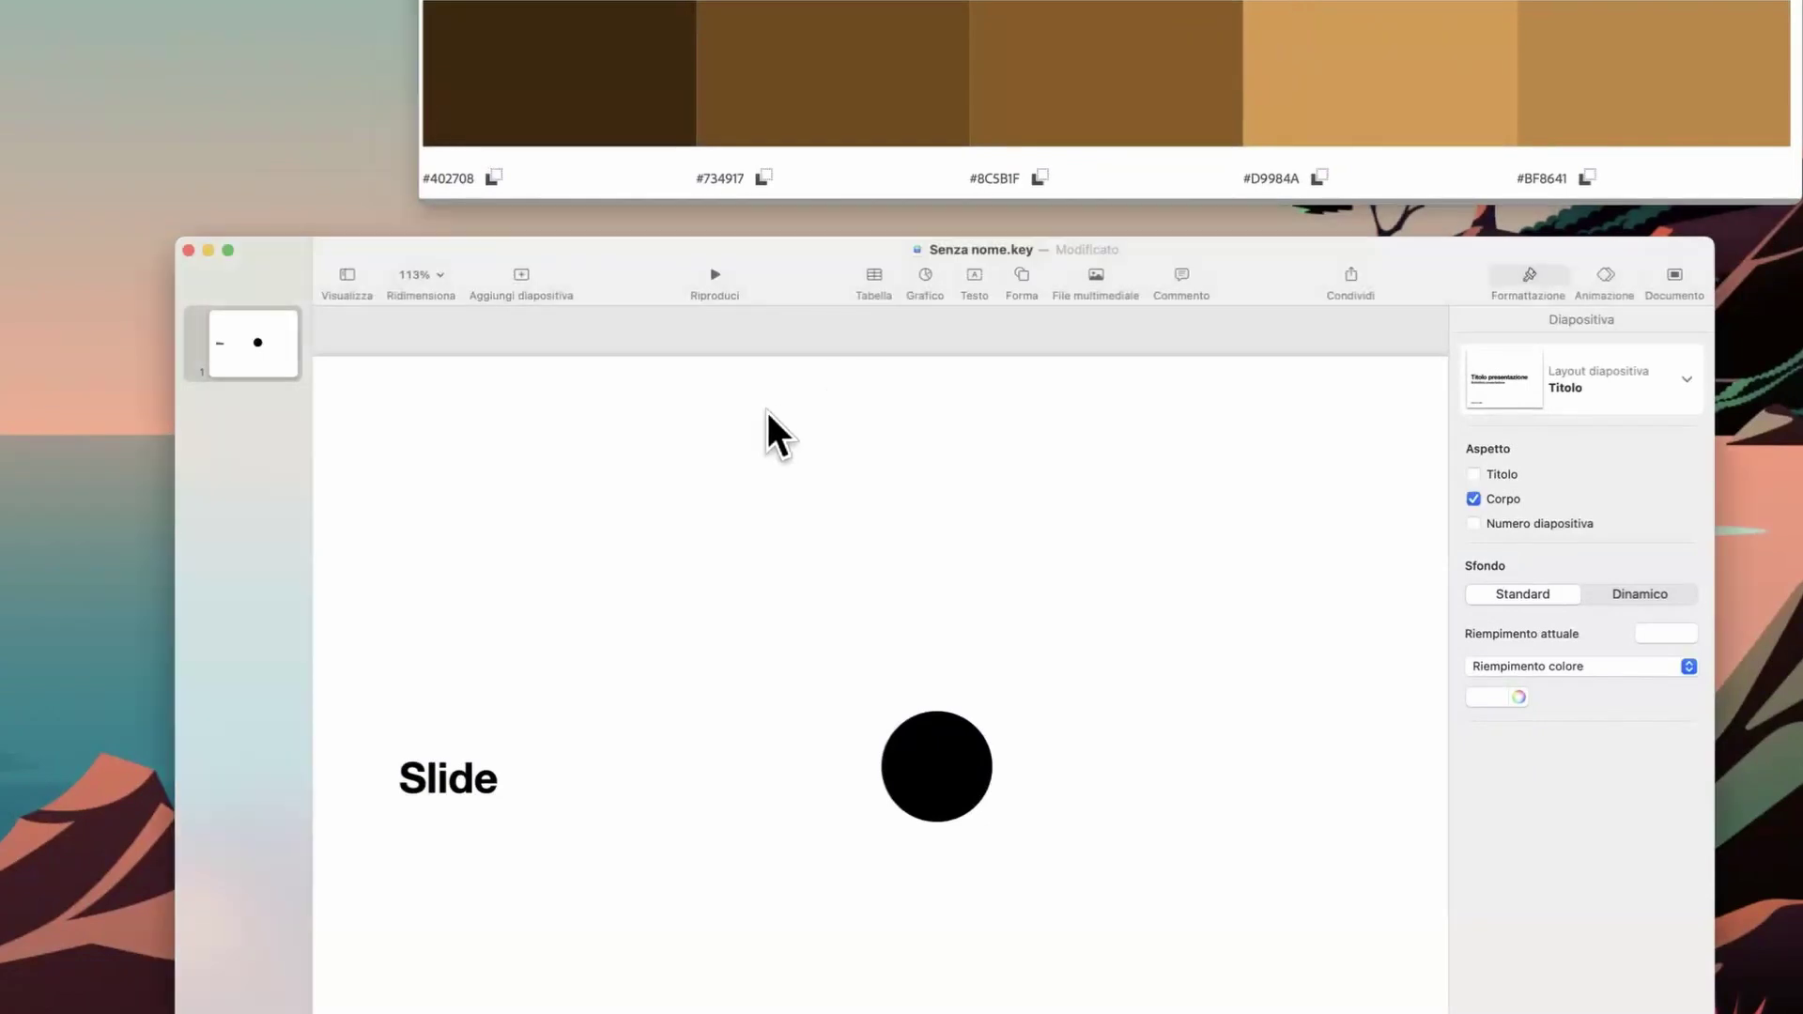
key("super+v")
left_click_drag(870, 761, 861, 531)
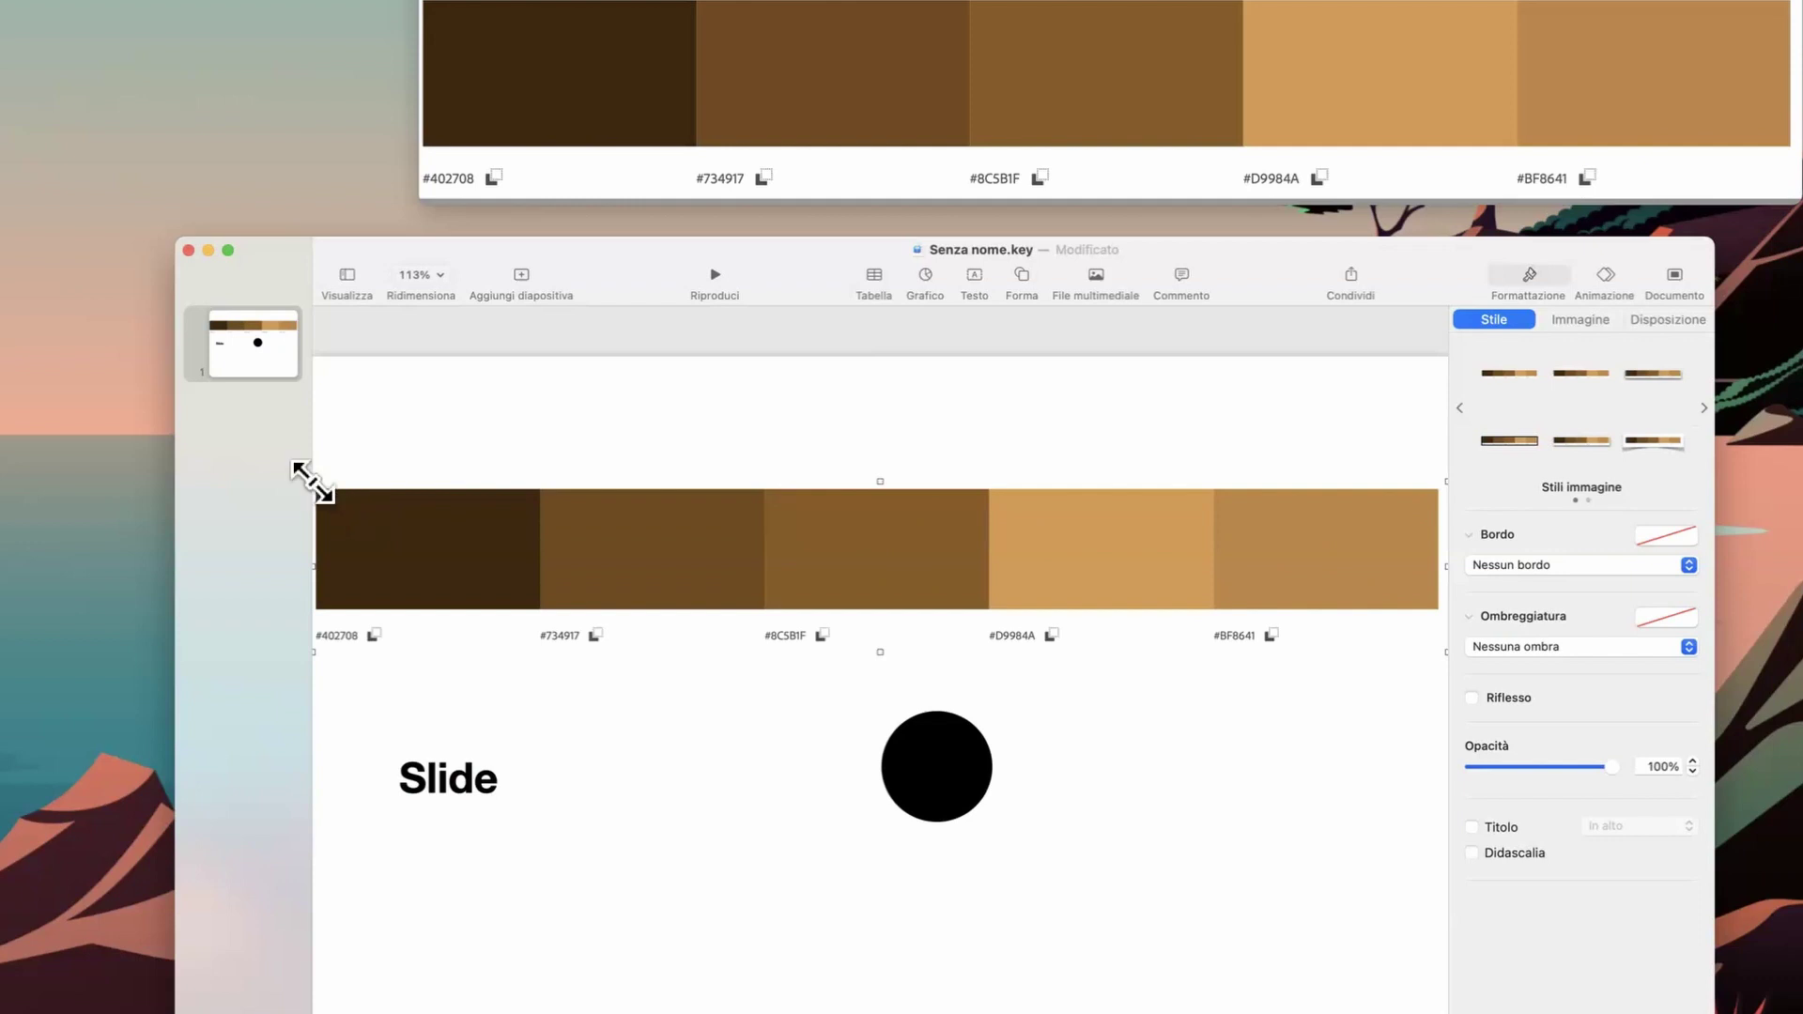
left_click_drag(312, 482, 527, 523)
left_click_drag(993, 554, 905, 413)
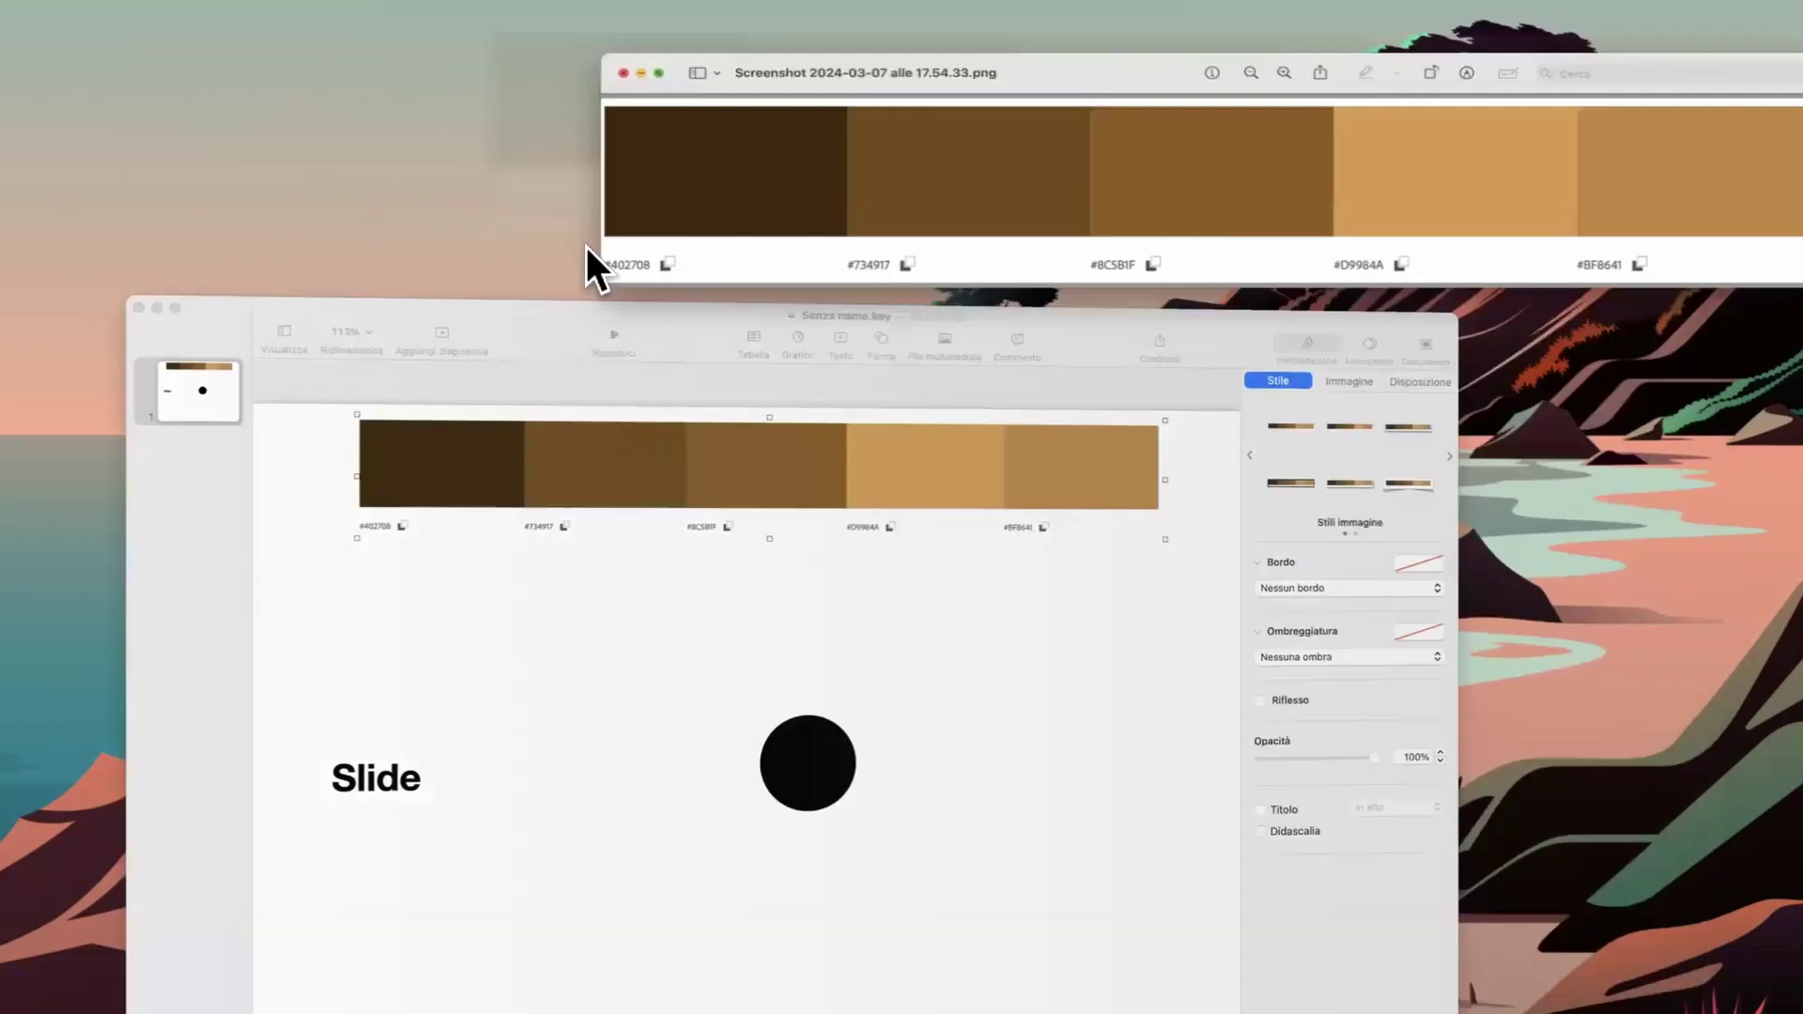
Step: Enlarge the presentation window and adjust the palette image's position along the slide's upper edge
left_click(639, 319)
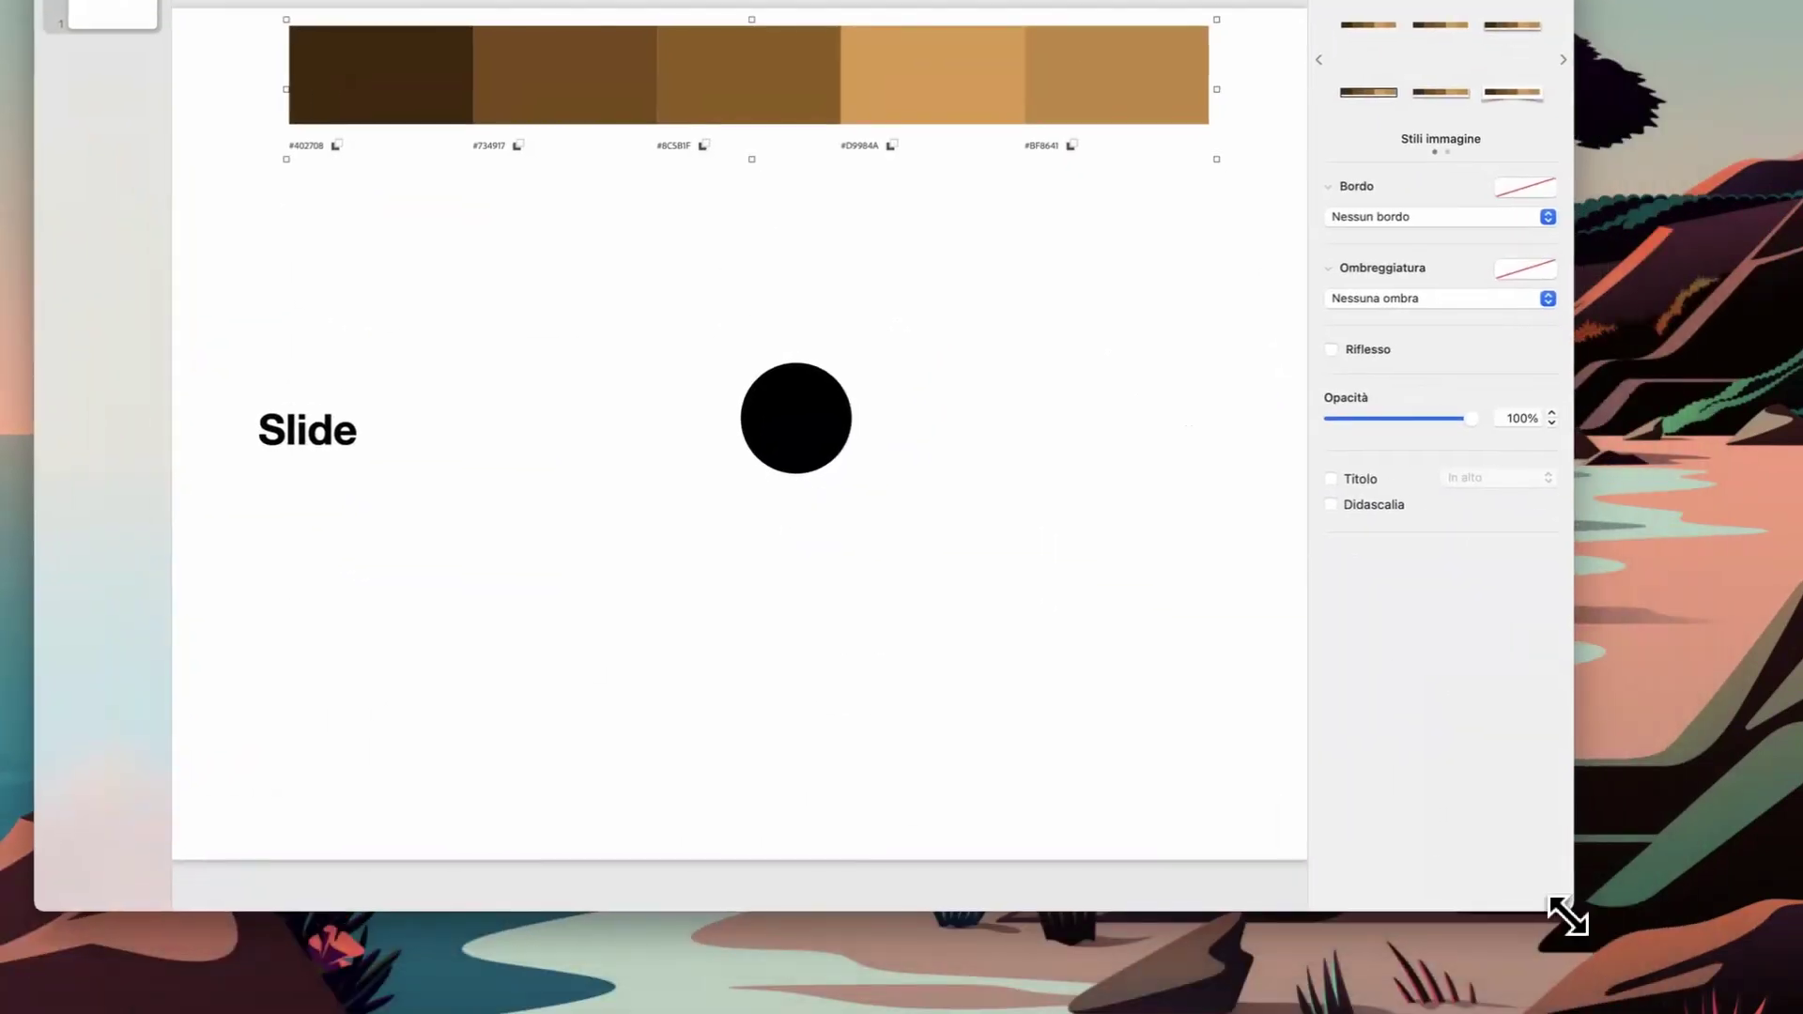
left_click_drag(1574, 911, 1802, 1013)
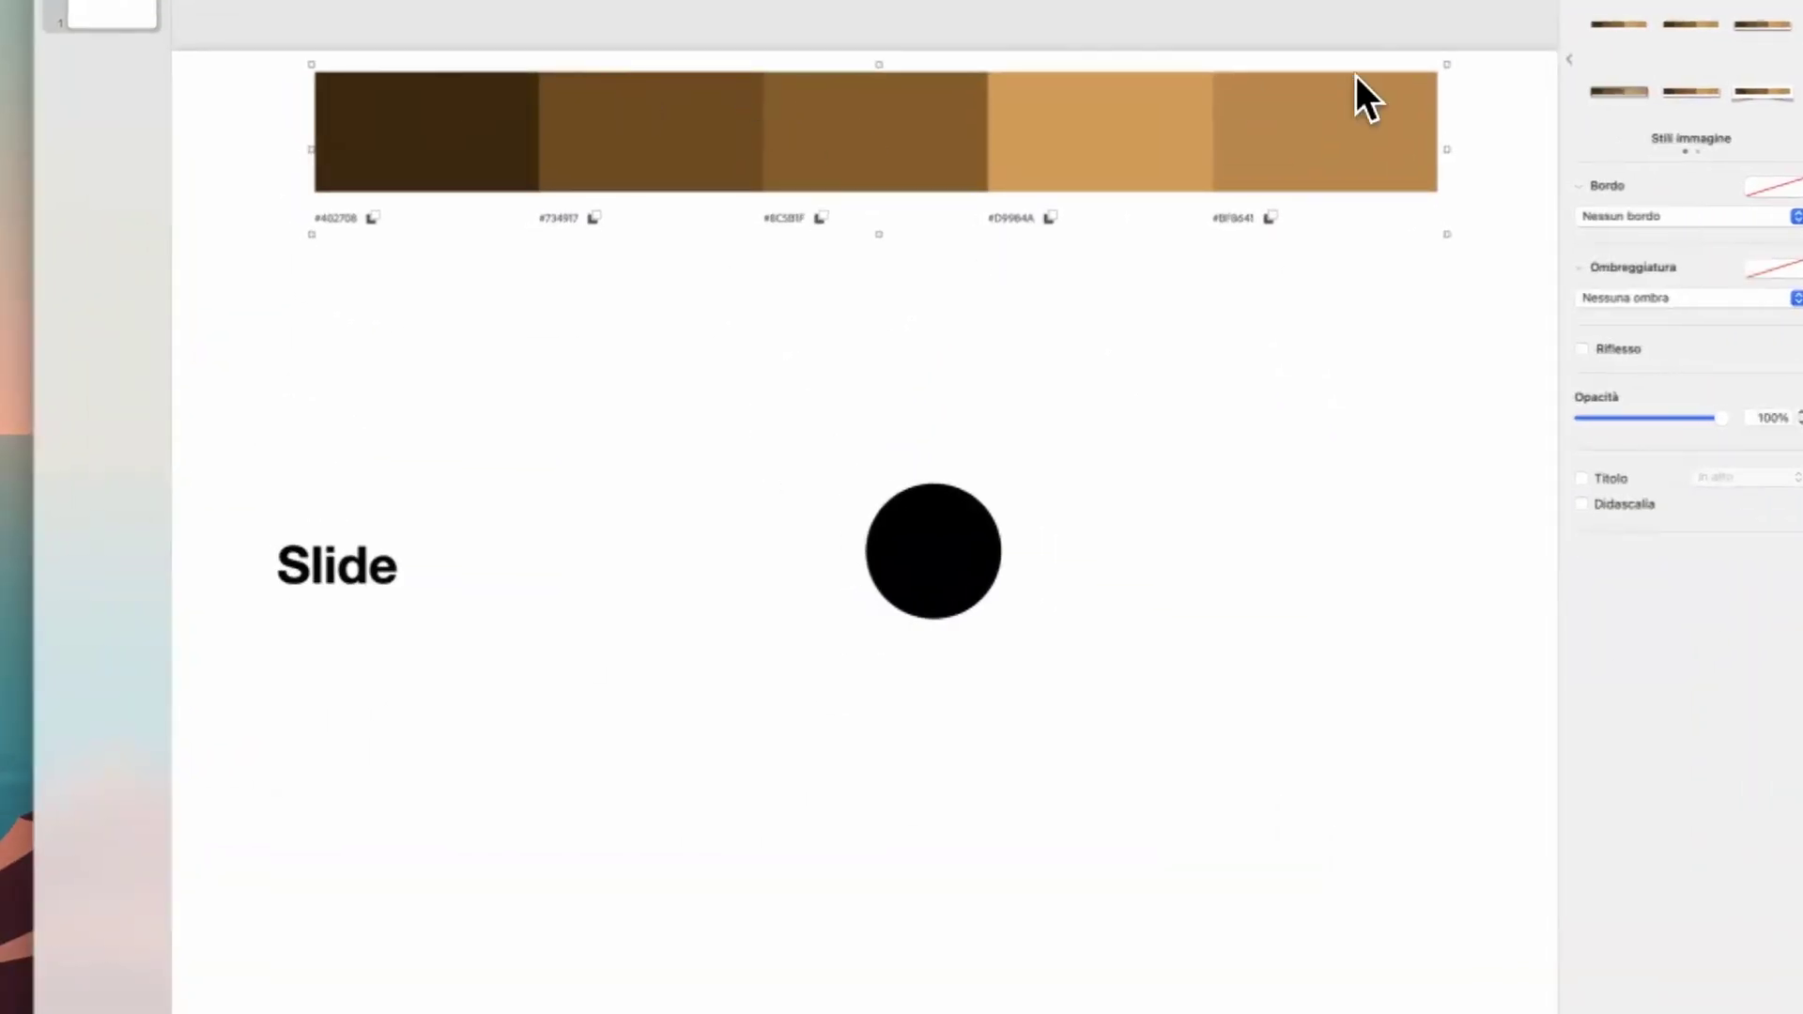
left_click_drag(1350, 99, 1349, 89)
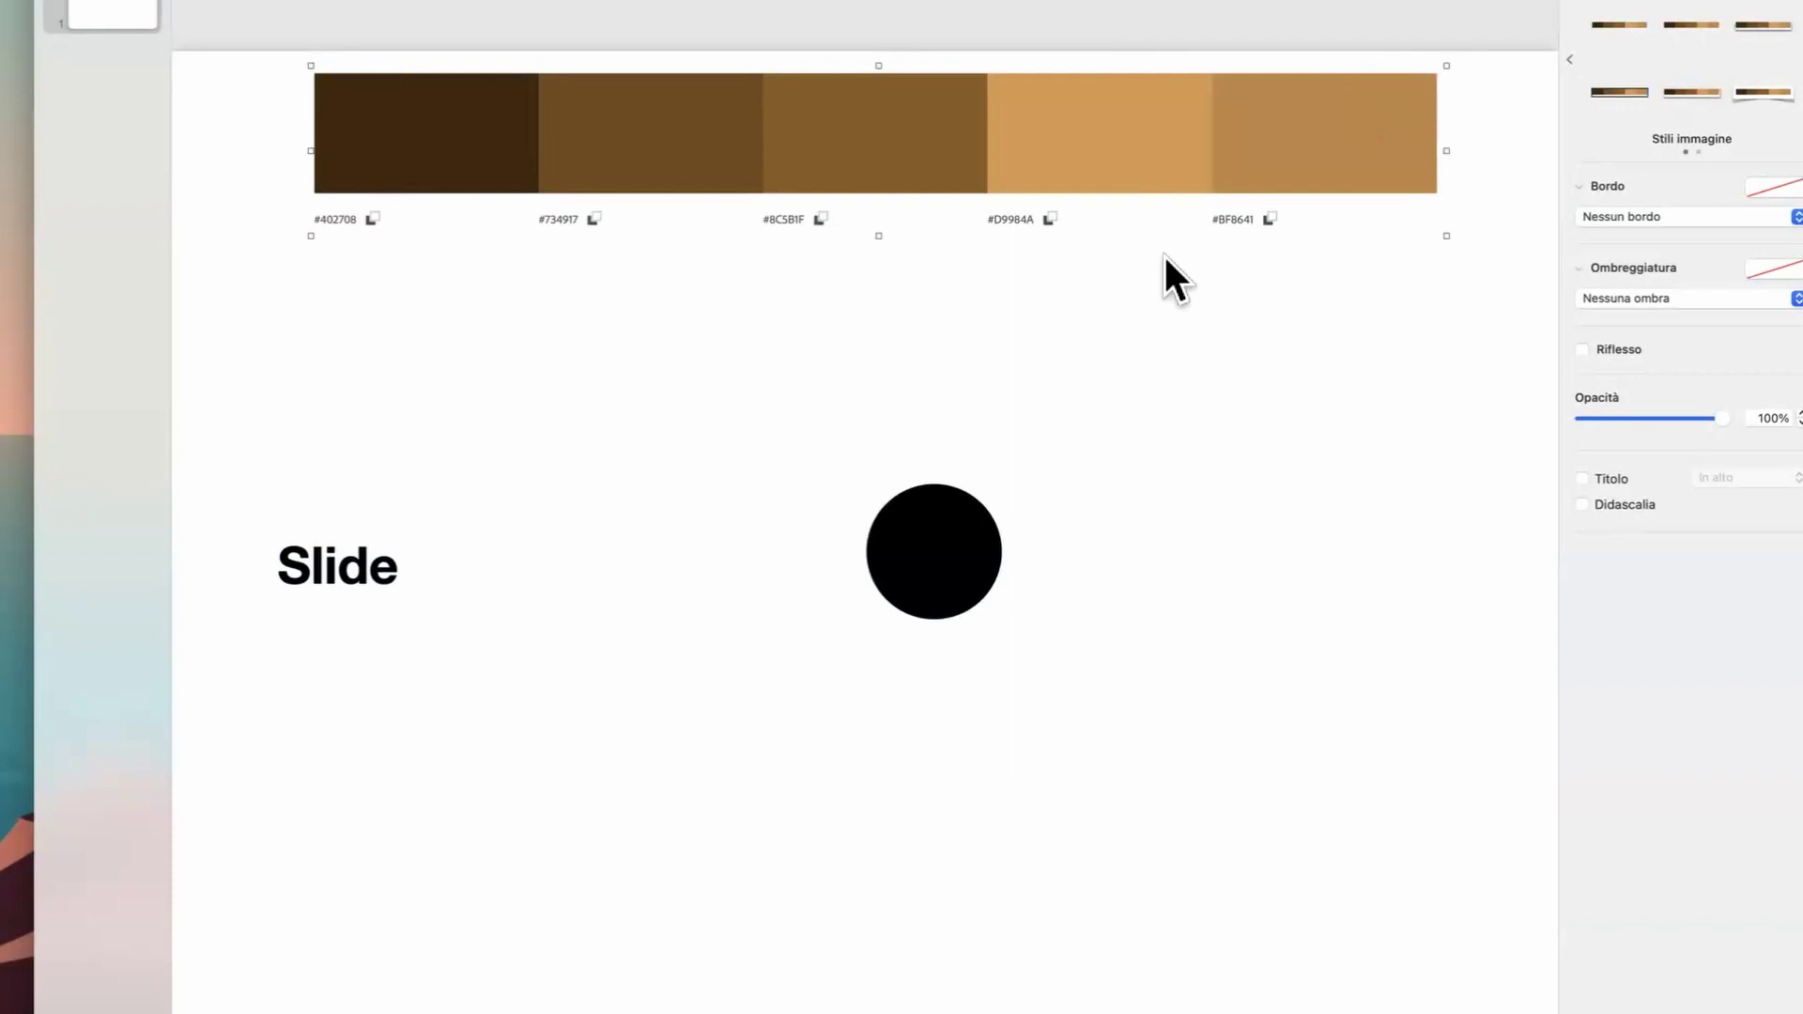
Step: Set the slide's background fill to the light tan #D9984A sampled from the palette image
left_click(973, 564)
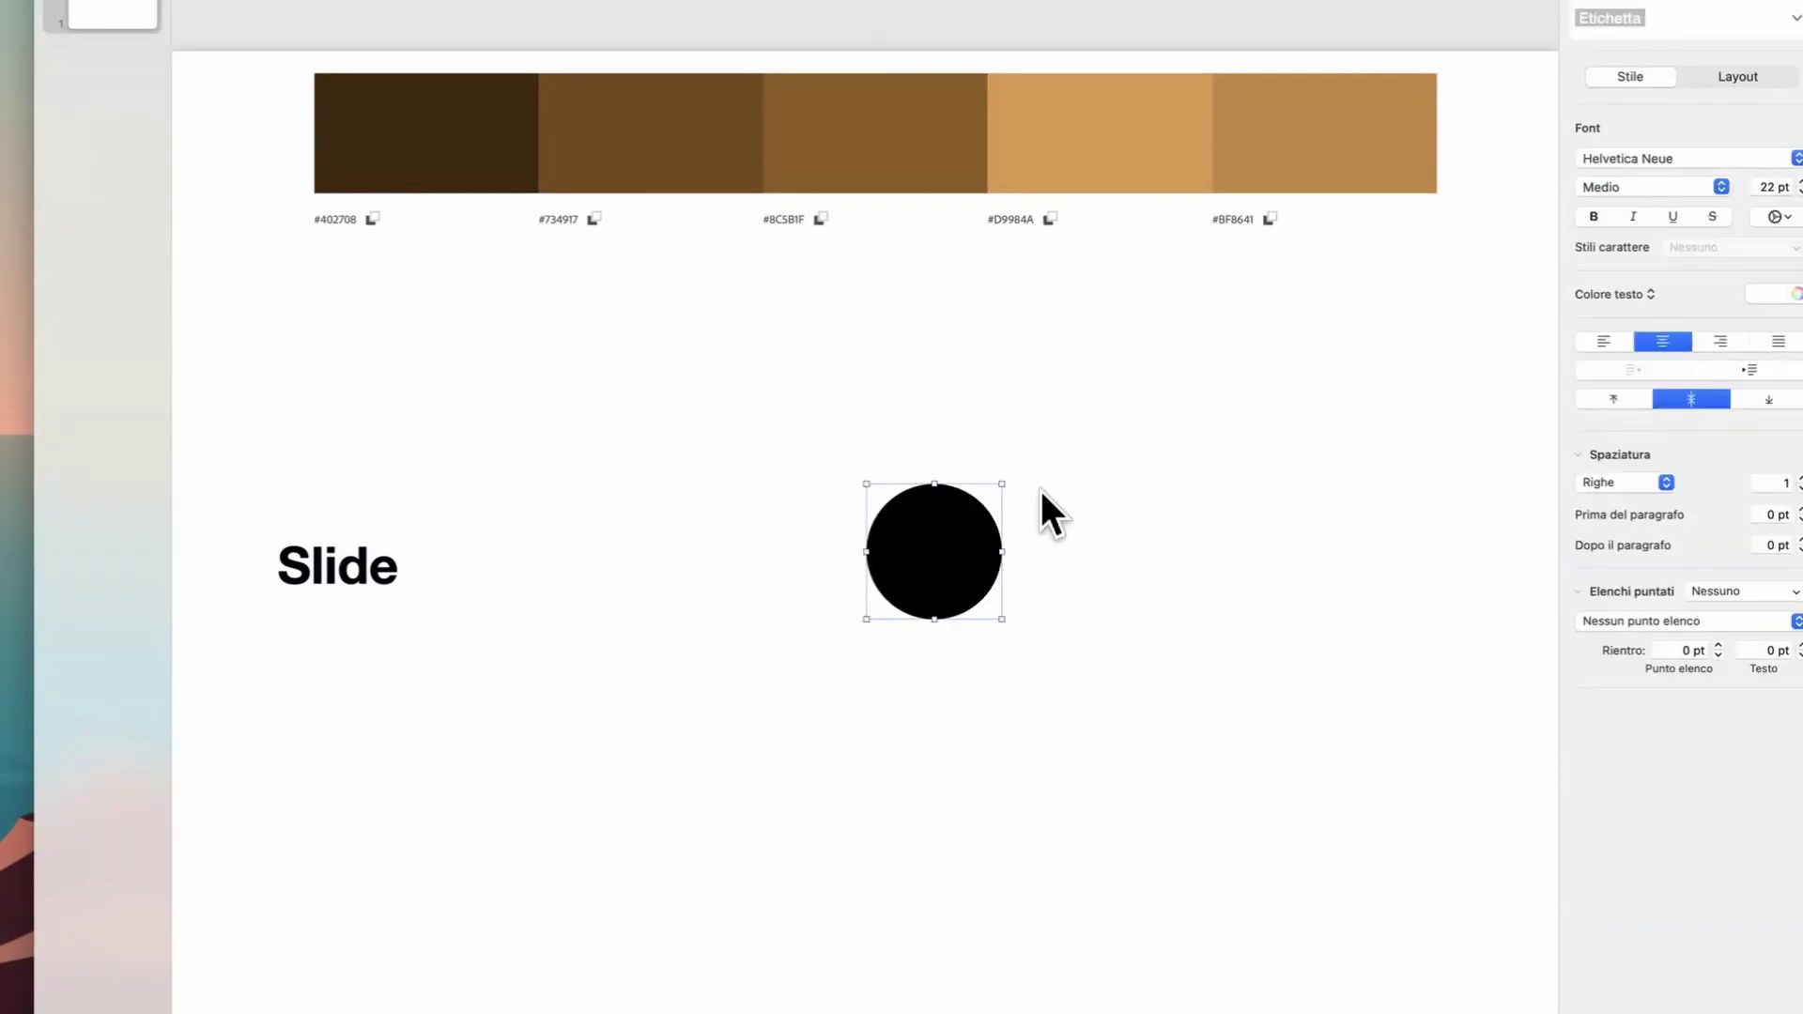
left_click(1360, 366)
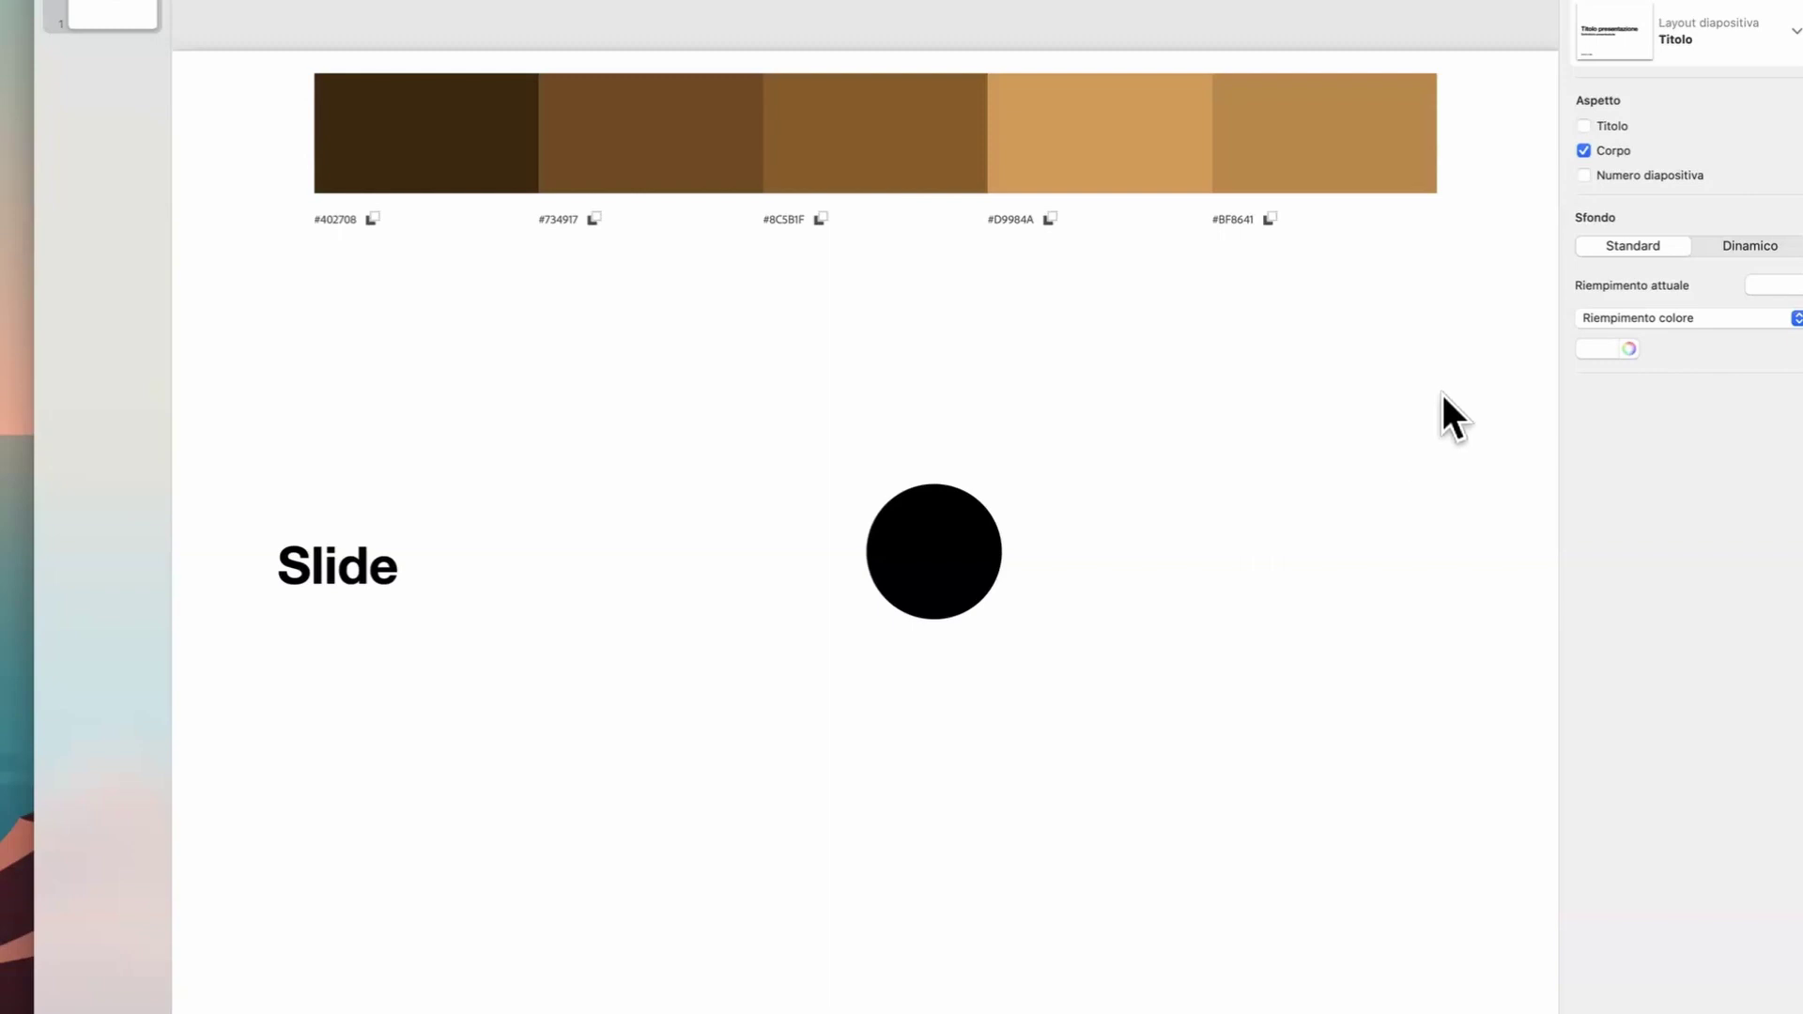
left_click(1629, 349)
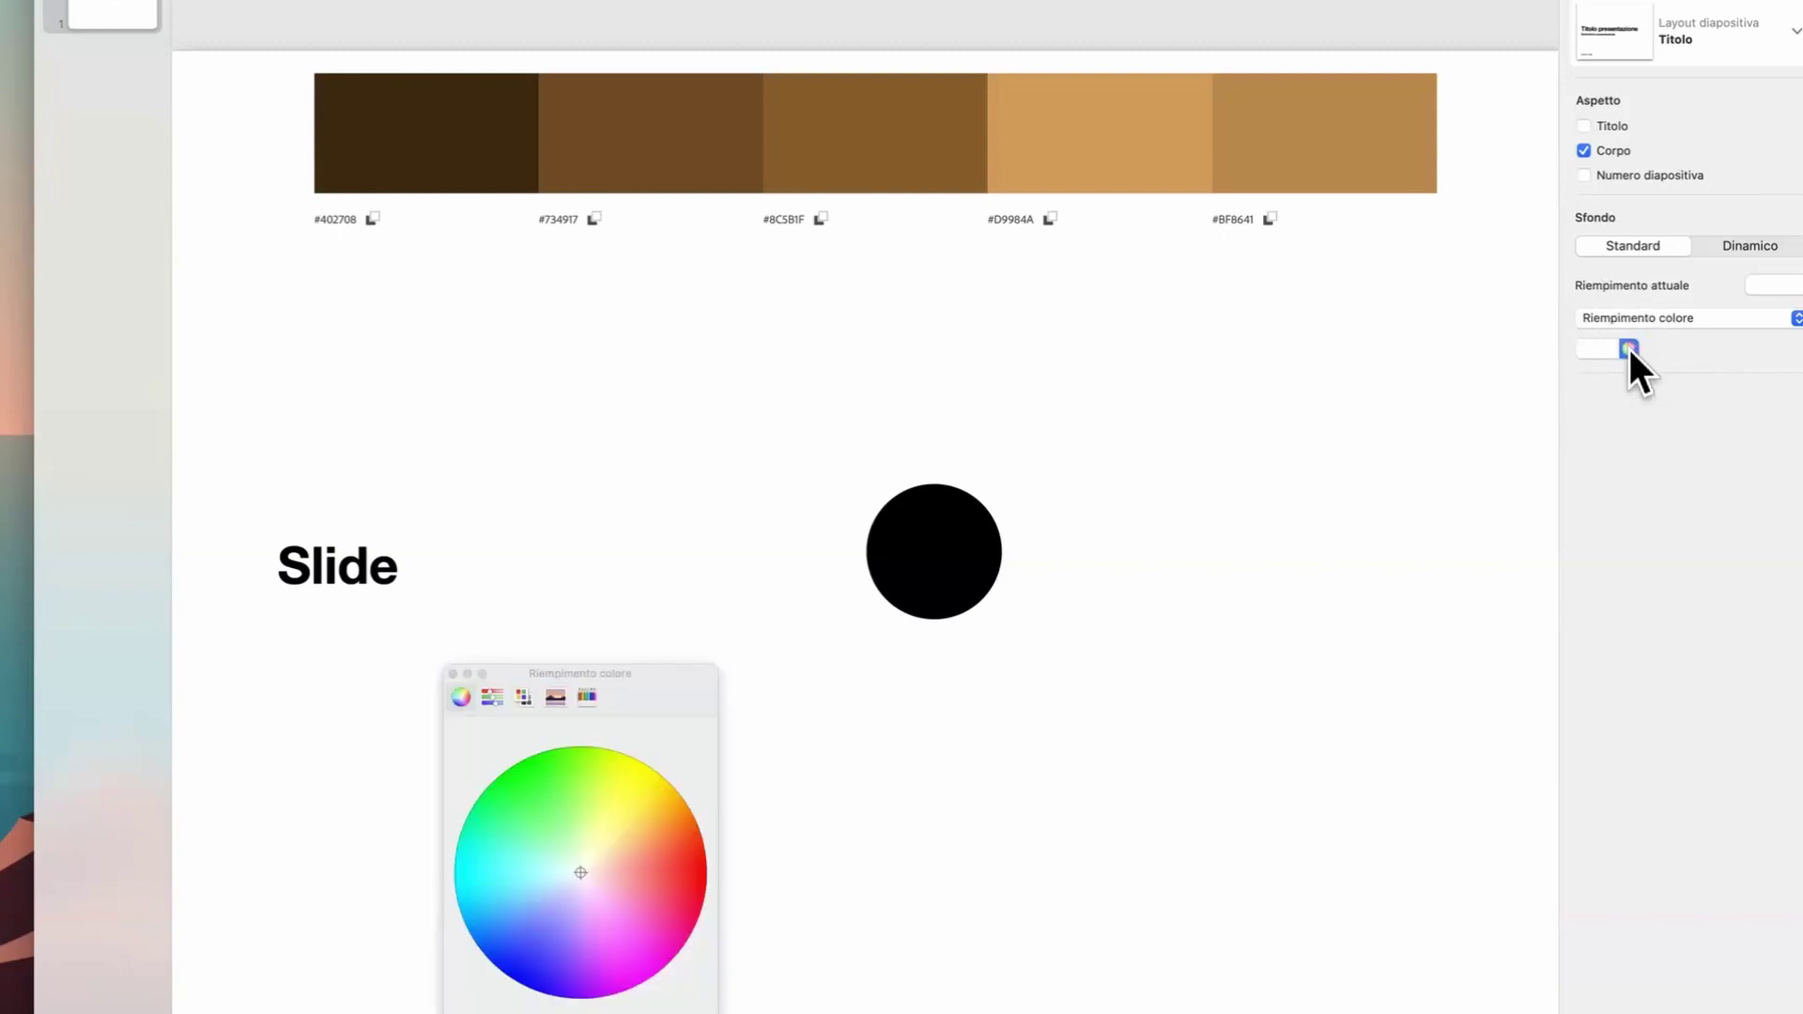
left_click_drag(658, 669, 1439, 325)
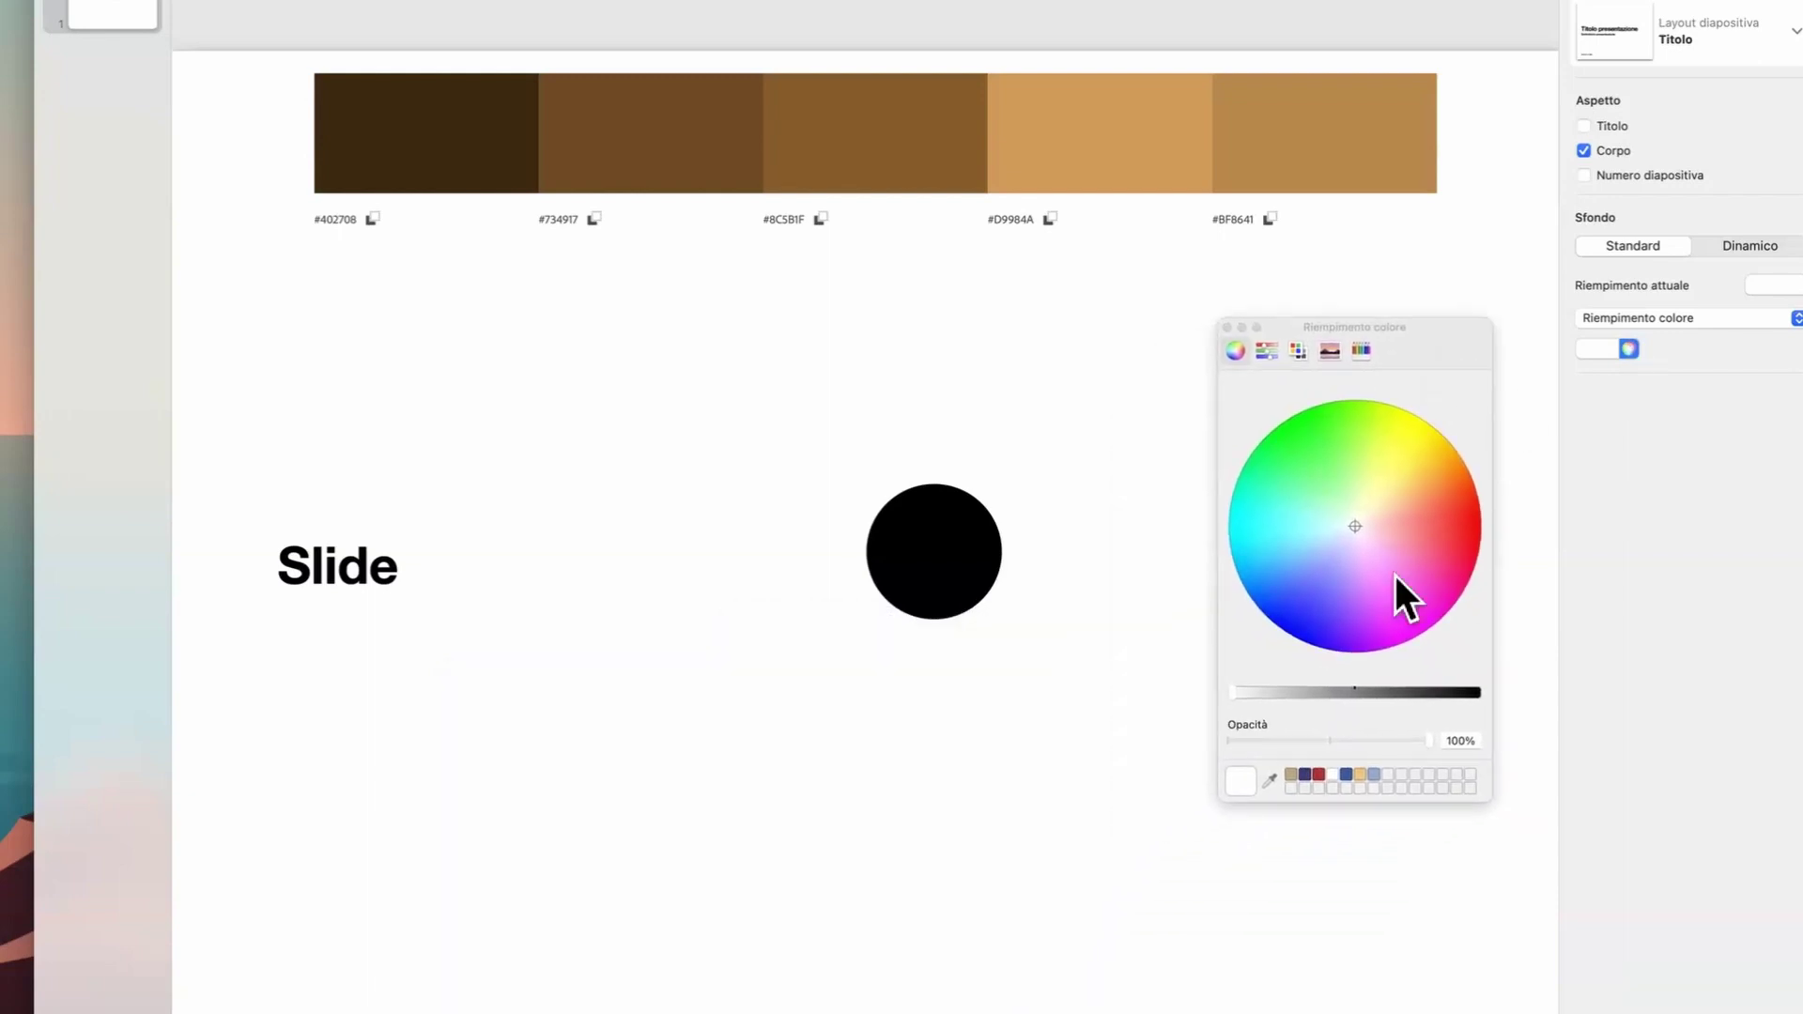
left_click(1270, 779)
left_click(1125, 128)
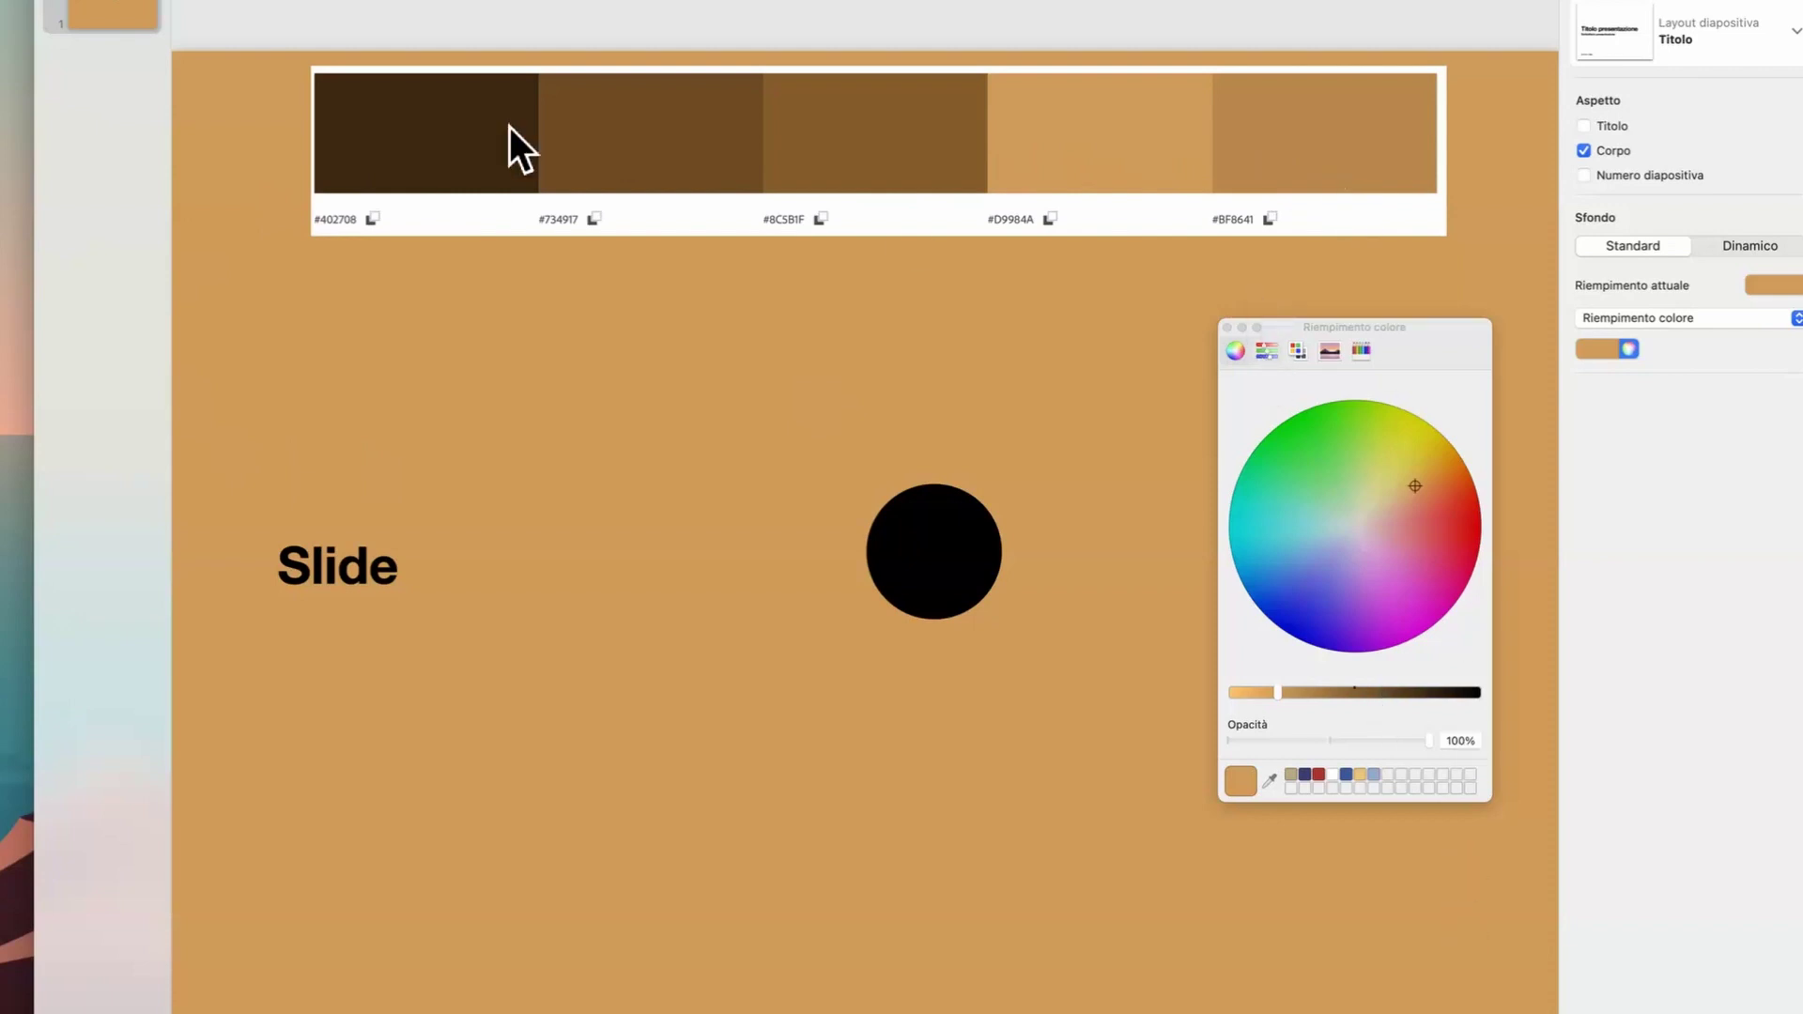
Step: Color the "Slide" text with the dark brown #402708 sampled from the palette image
left_click(329, 567)
double_click(329, 567)
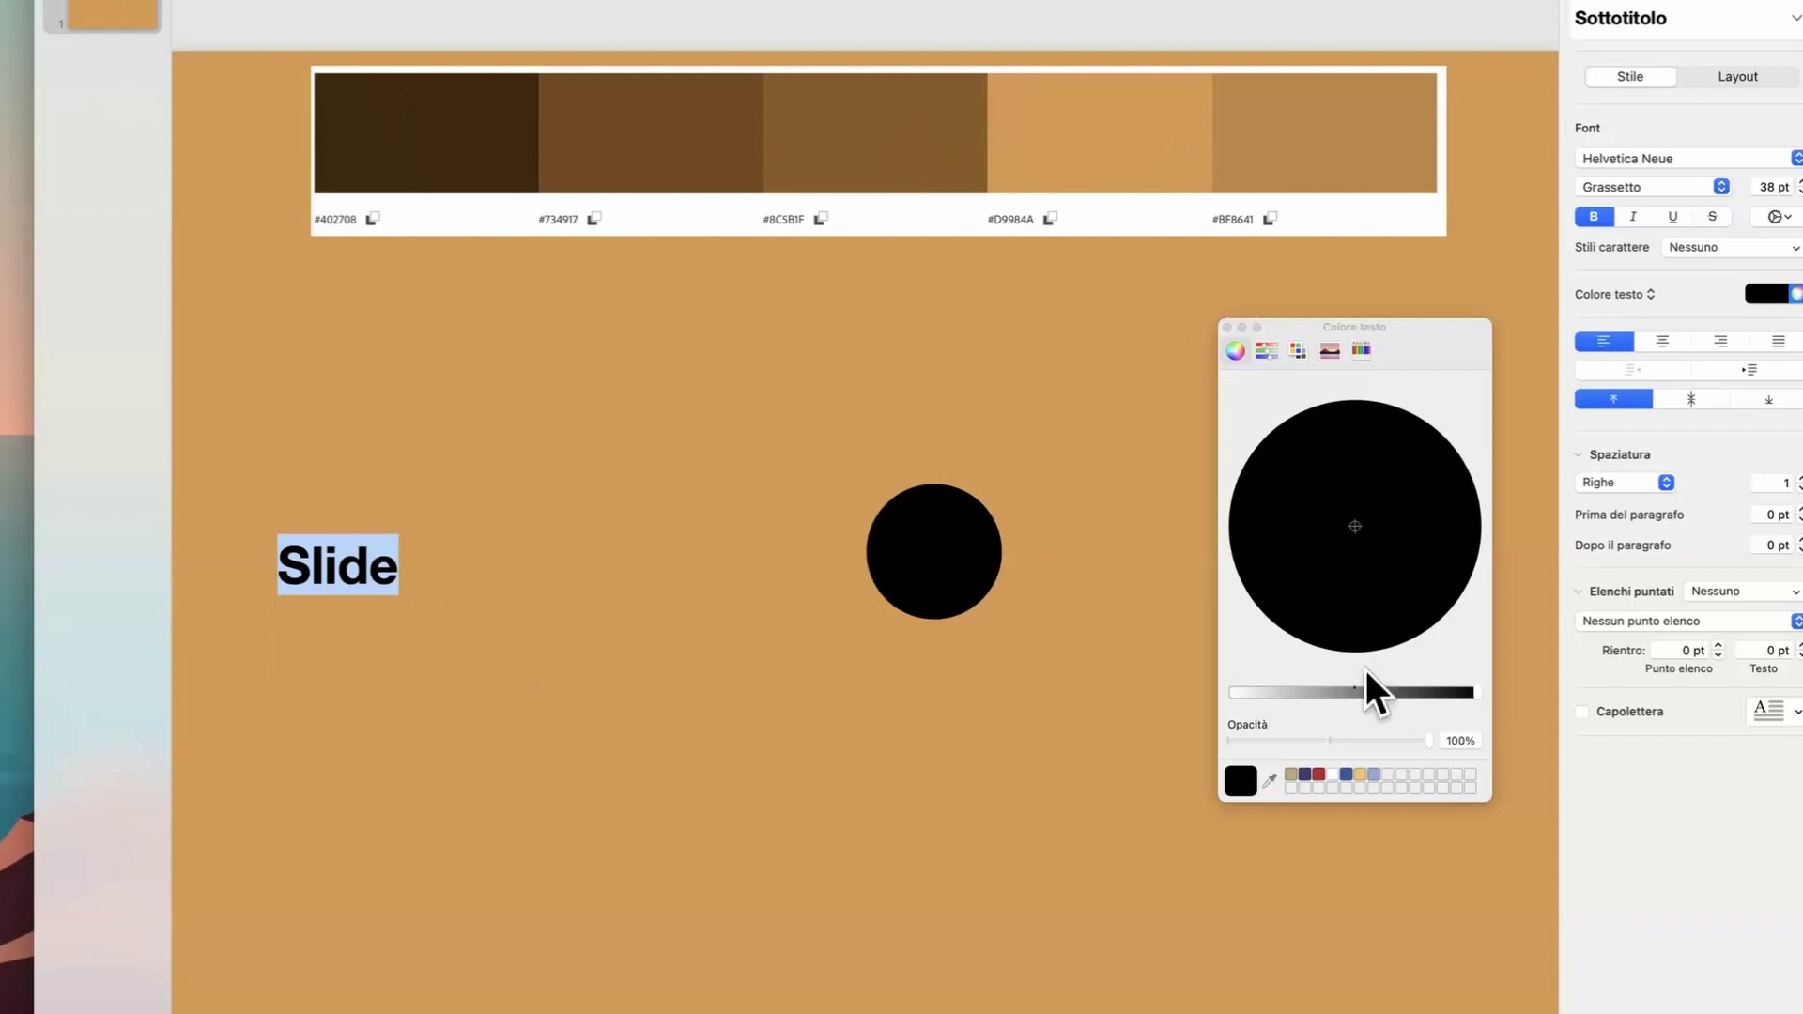
left_click(1270, 779)
left_click(409, 129)
left_click(554, 537)
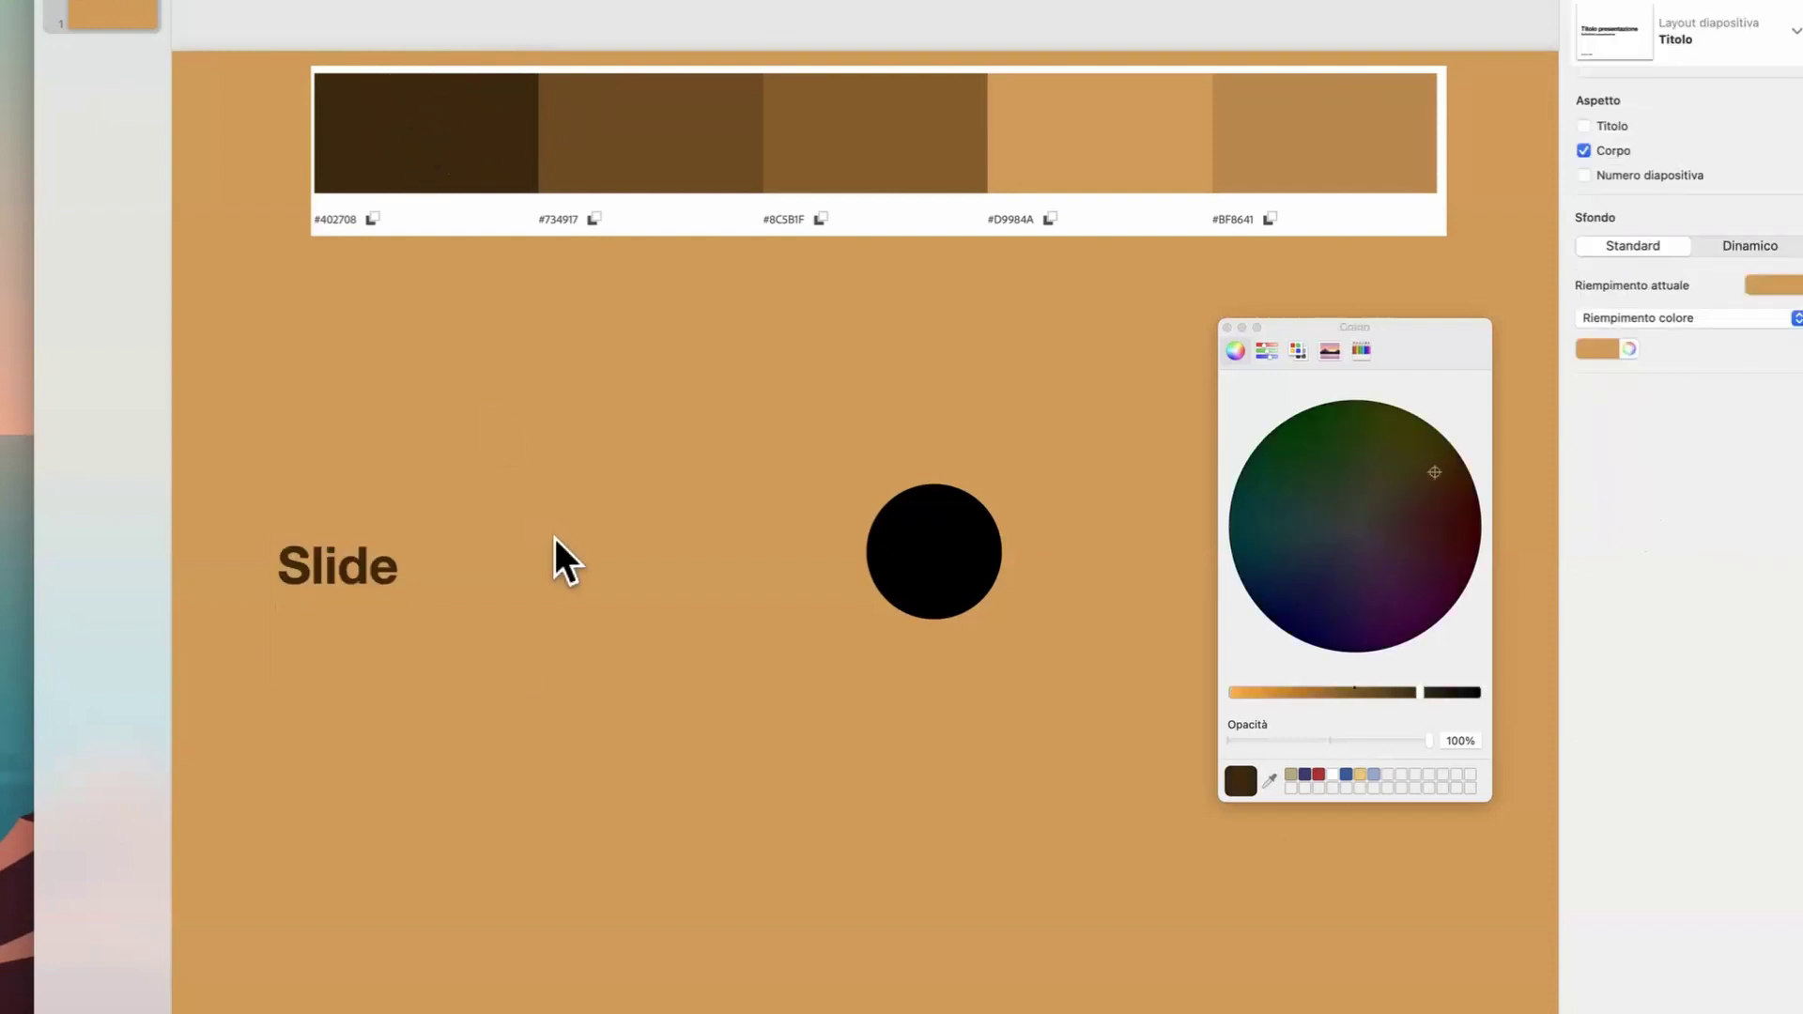
Step: Move the "Slide" text up beneath the palette image and place a much larger version of the black circle under it
left_click(359, 579)
left_click_drag(369, 531, 345, 438)
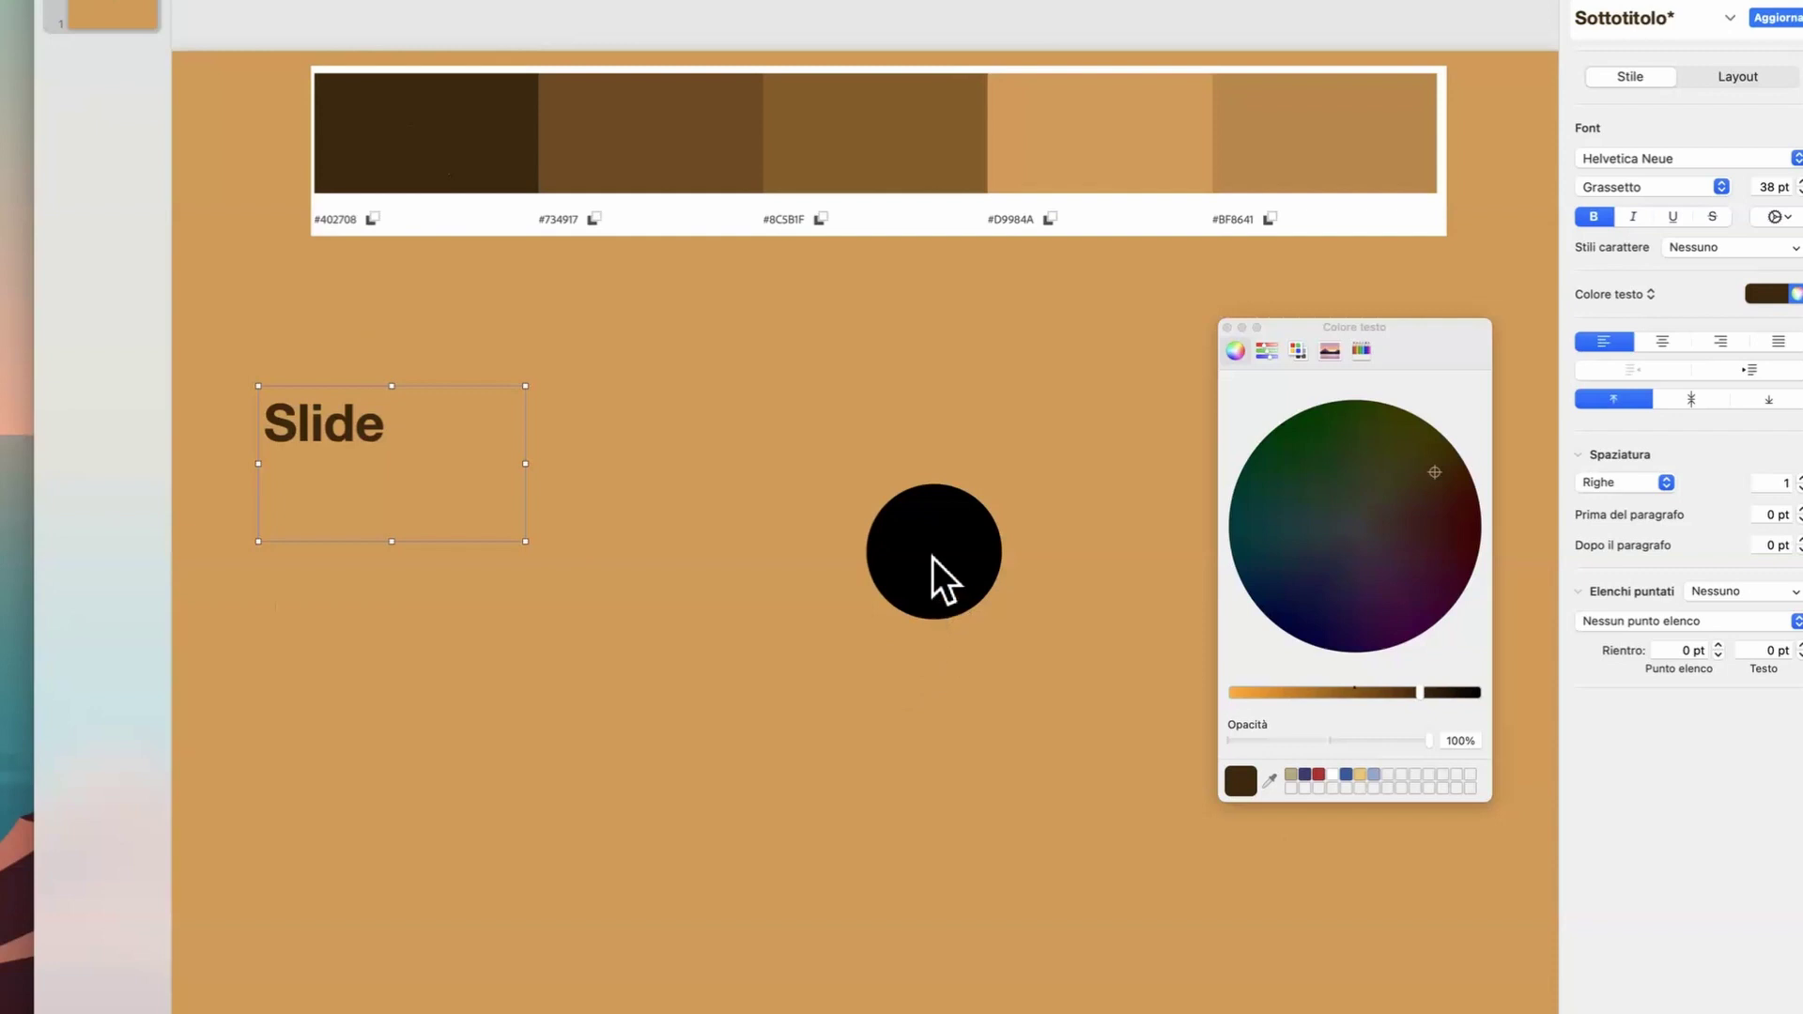
left_click_drag(933, 558, 753, 1004)
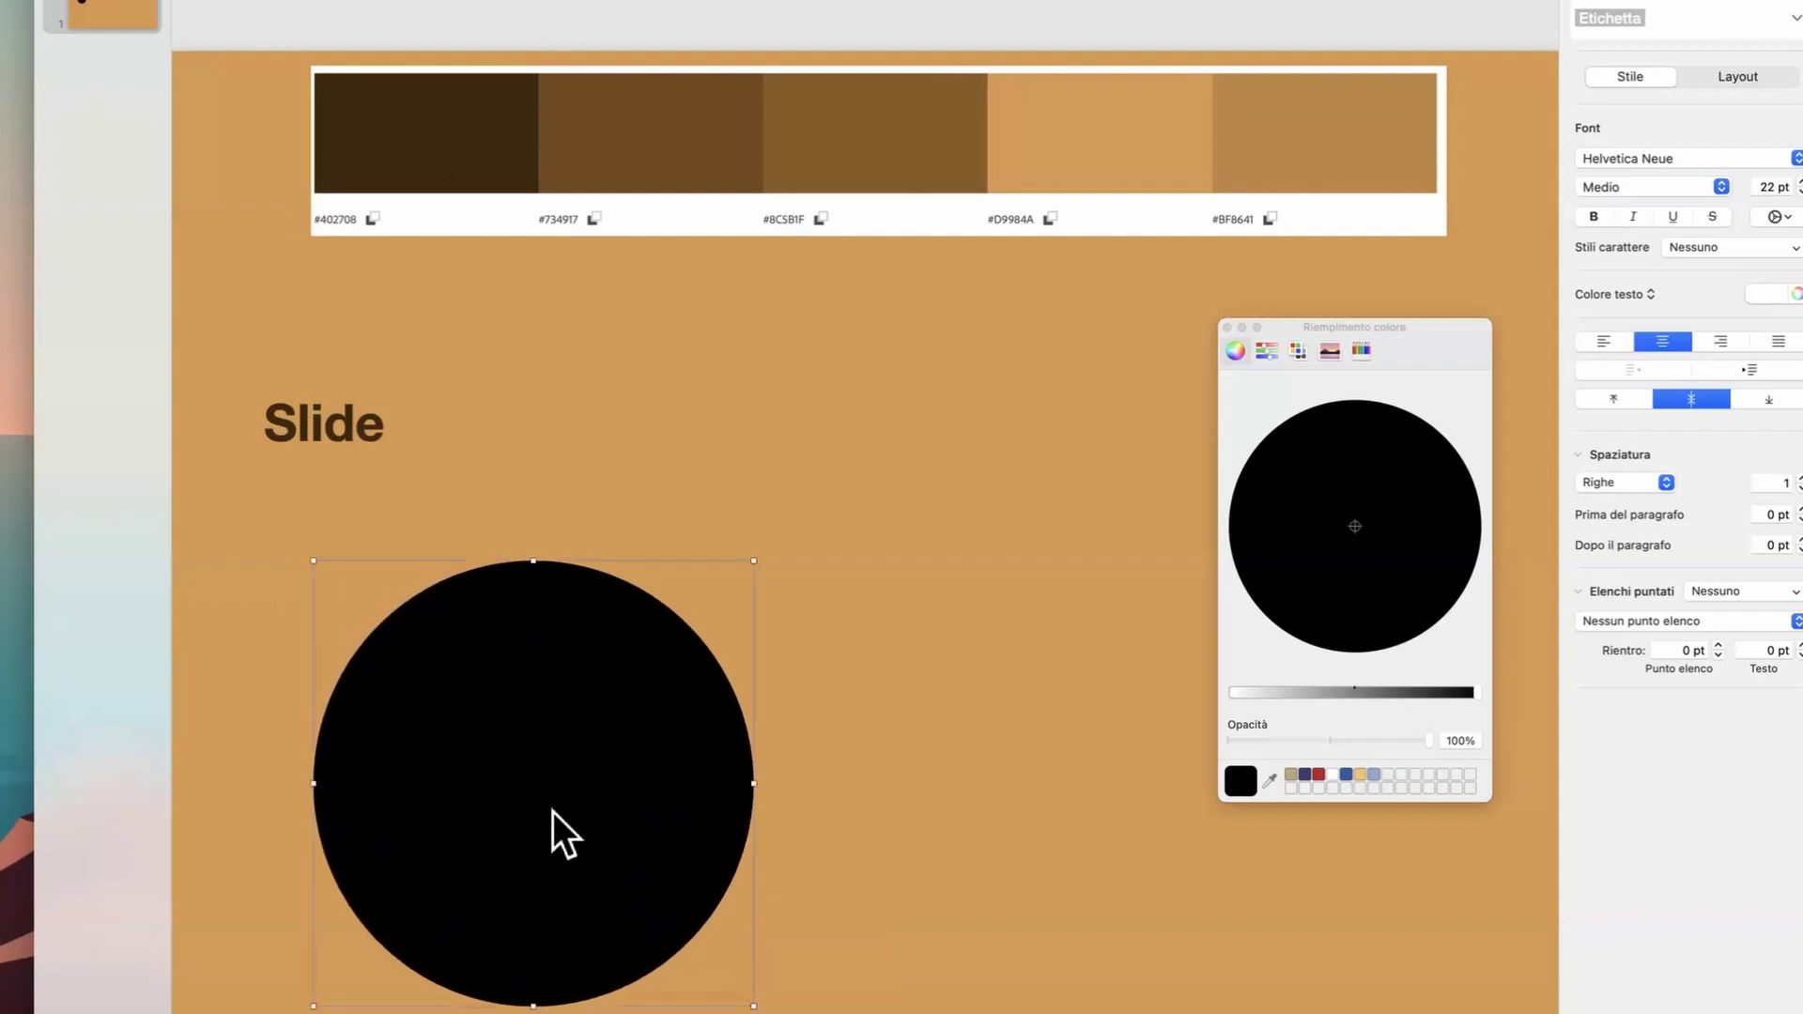
left_click_drag(563, 835, 466, 764)
left_click_drag(366, 428, 467, 413)
left_click_drag(511, 757, 503, 737)
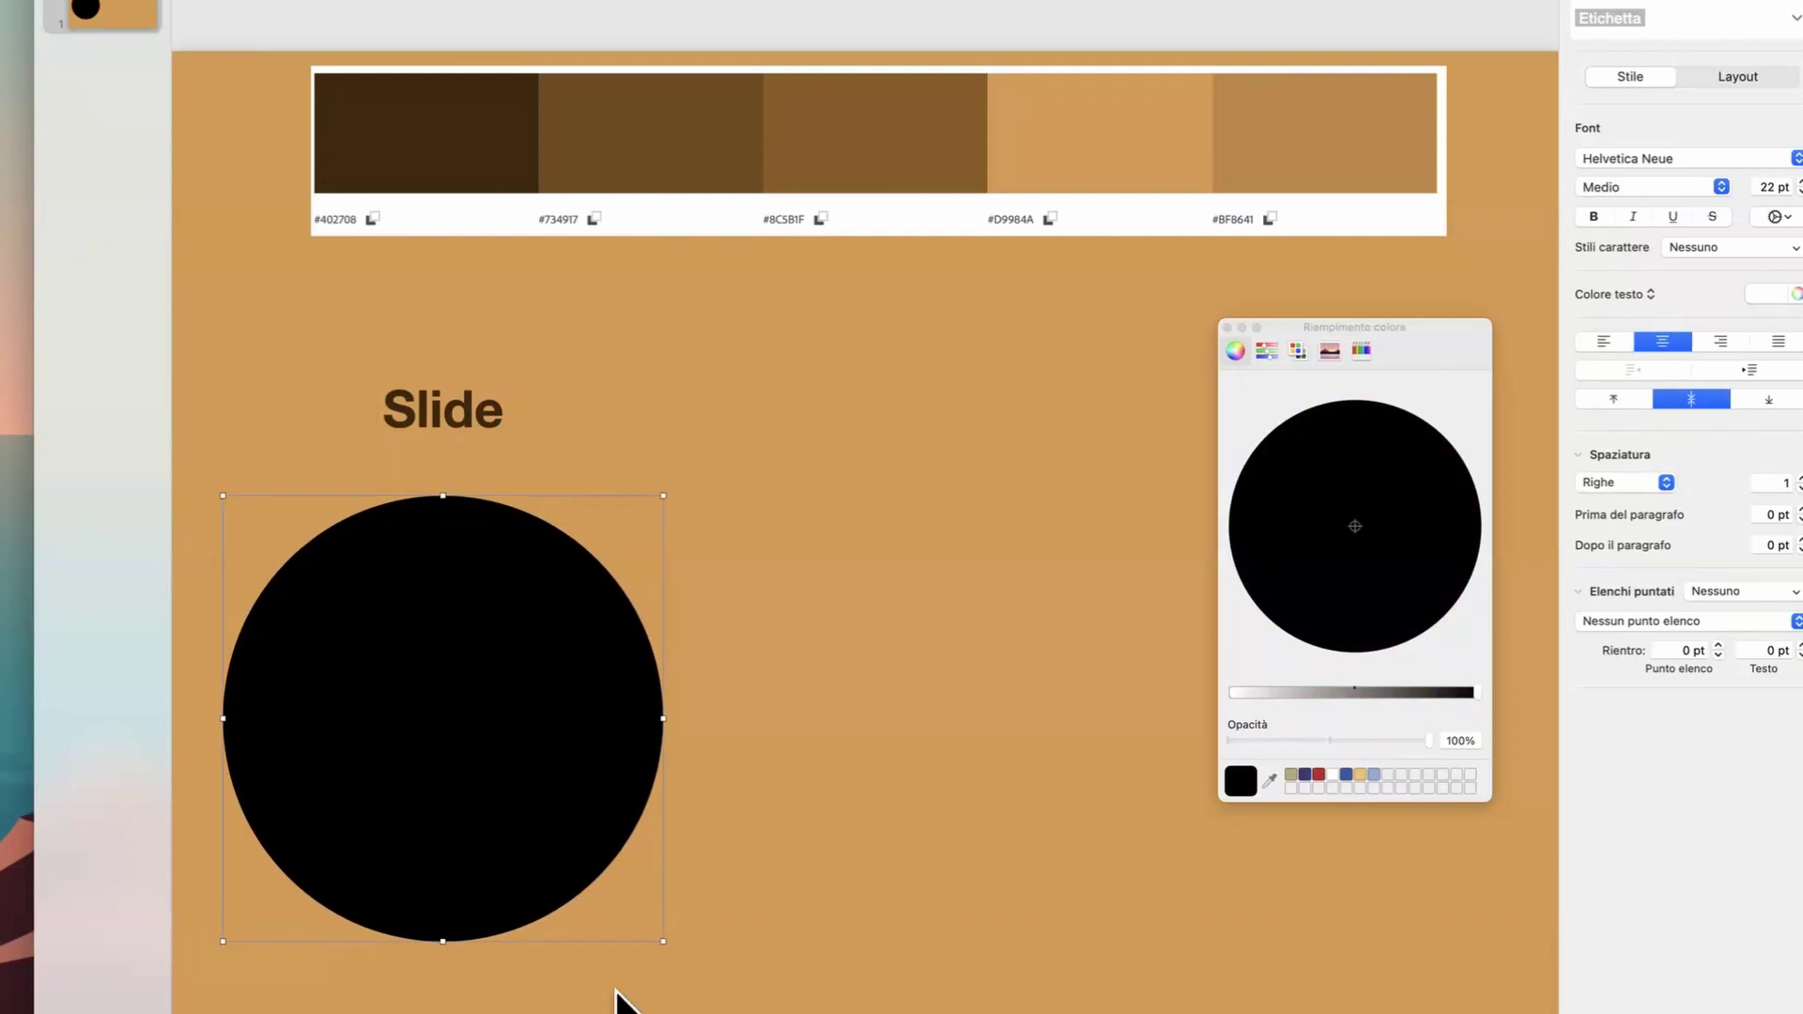
left_click_drag(663, 941, 690, 985)
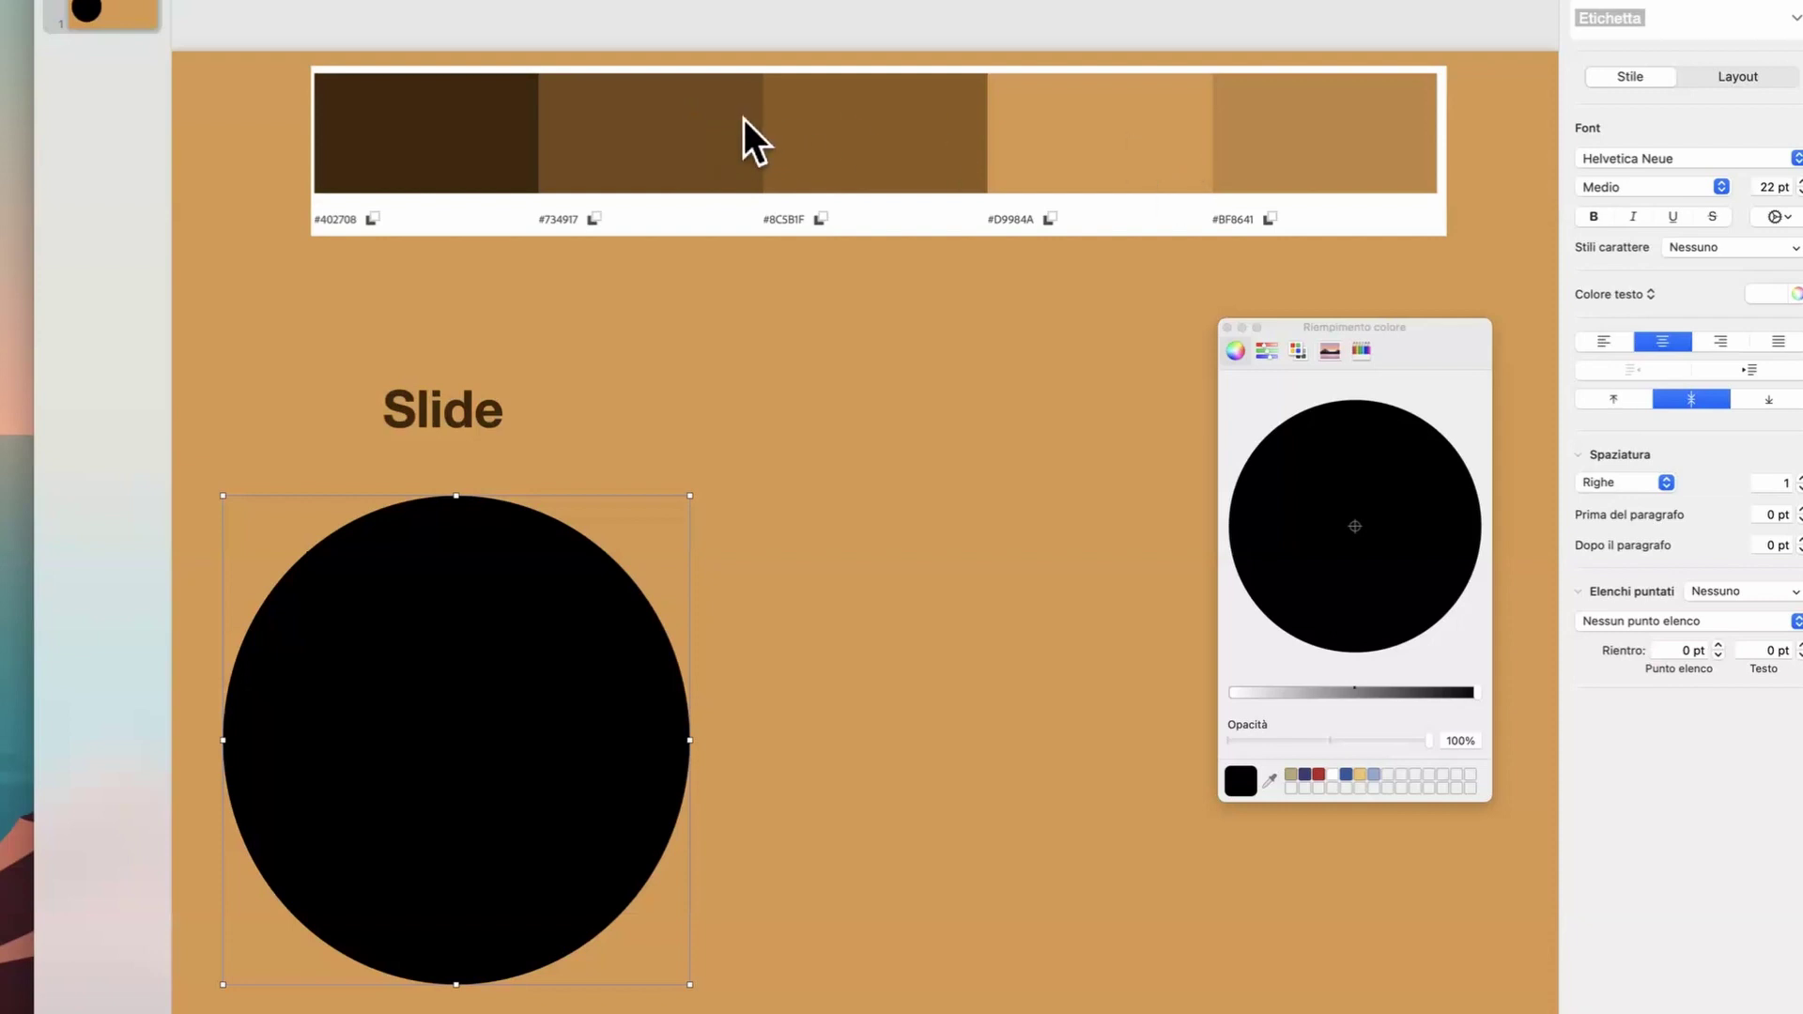
Step: Fill the large circle with the brown #734917 sampled from the palette image, and close the color picker
left_click(1270, 781)
left_click(648, 141)
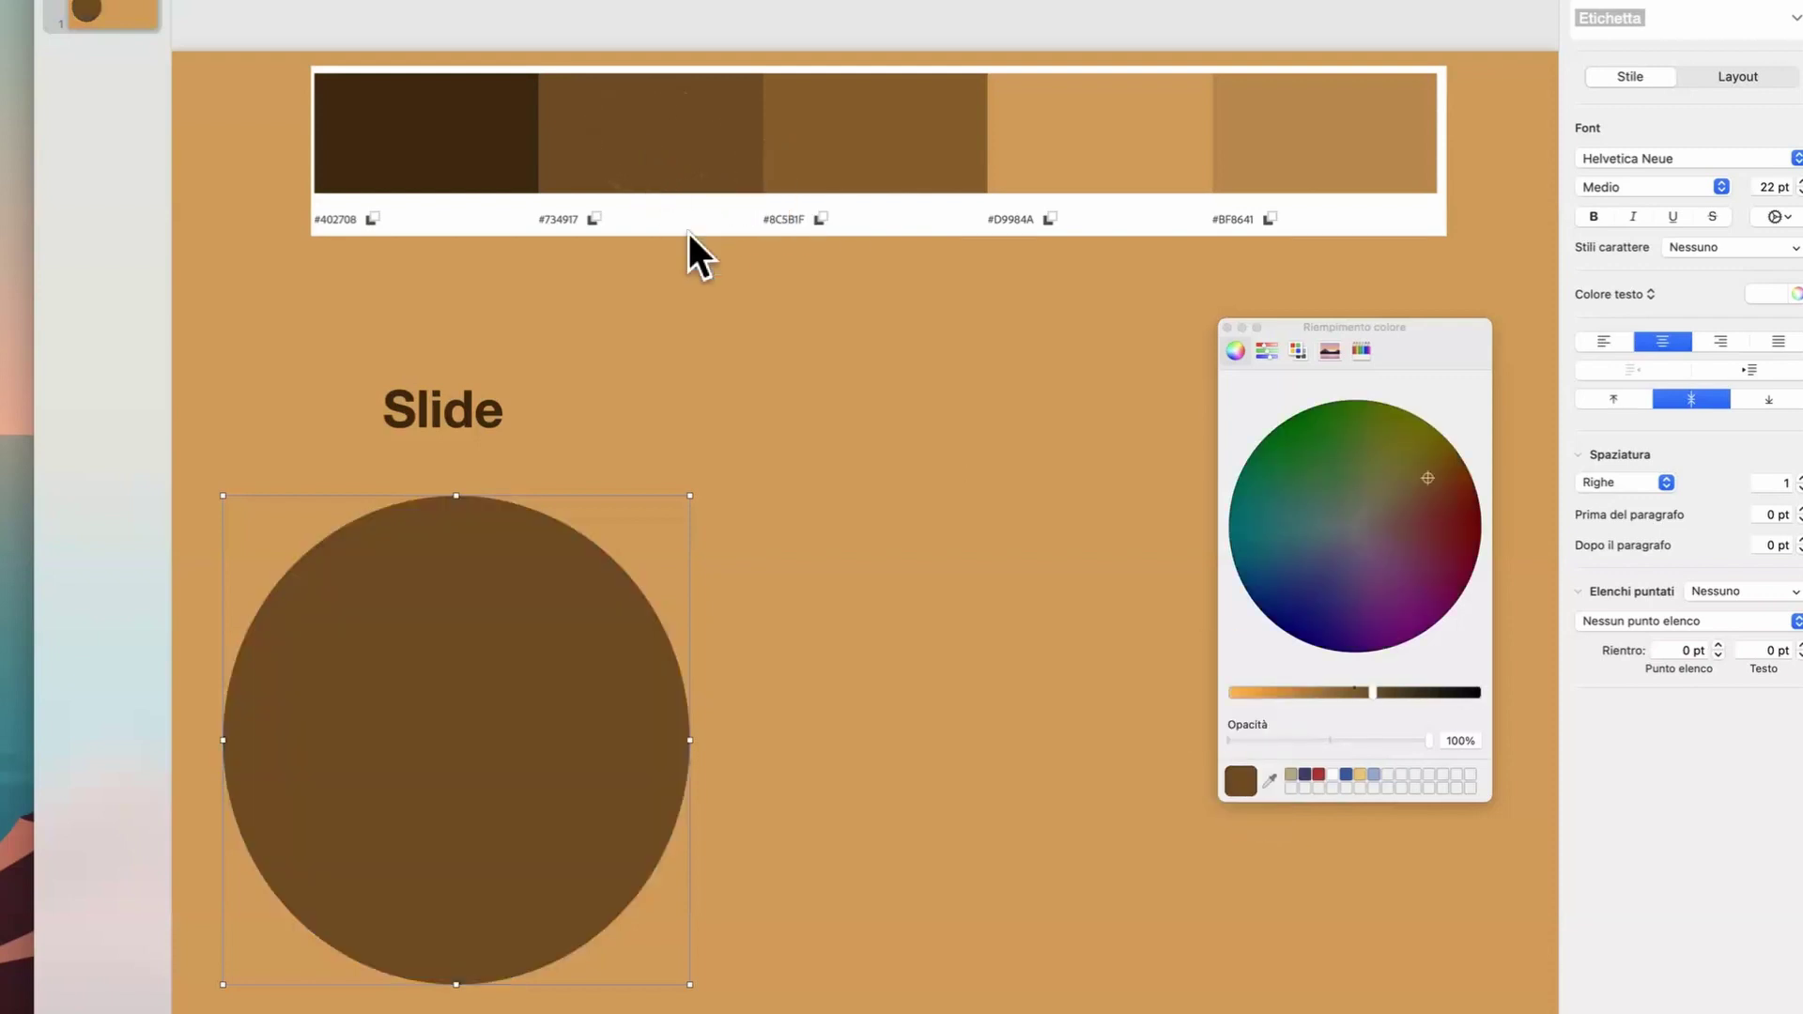
left_click(1226, 327)
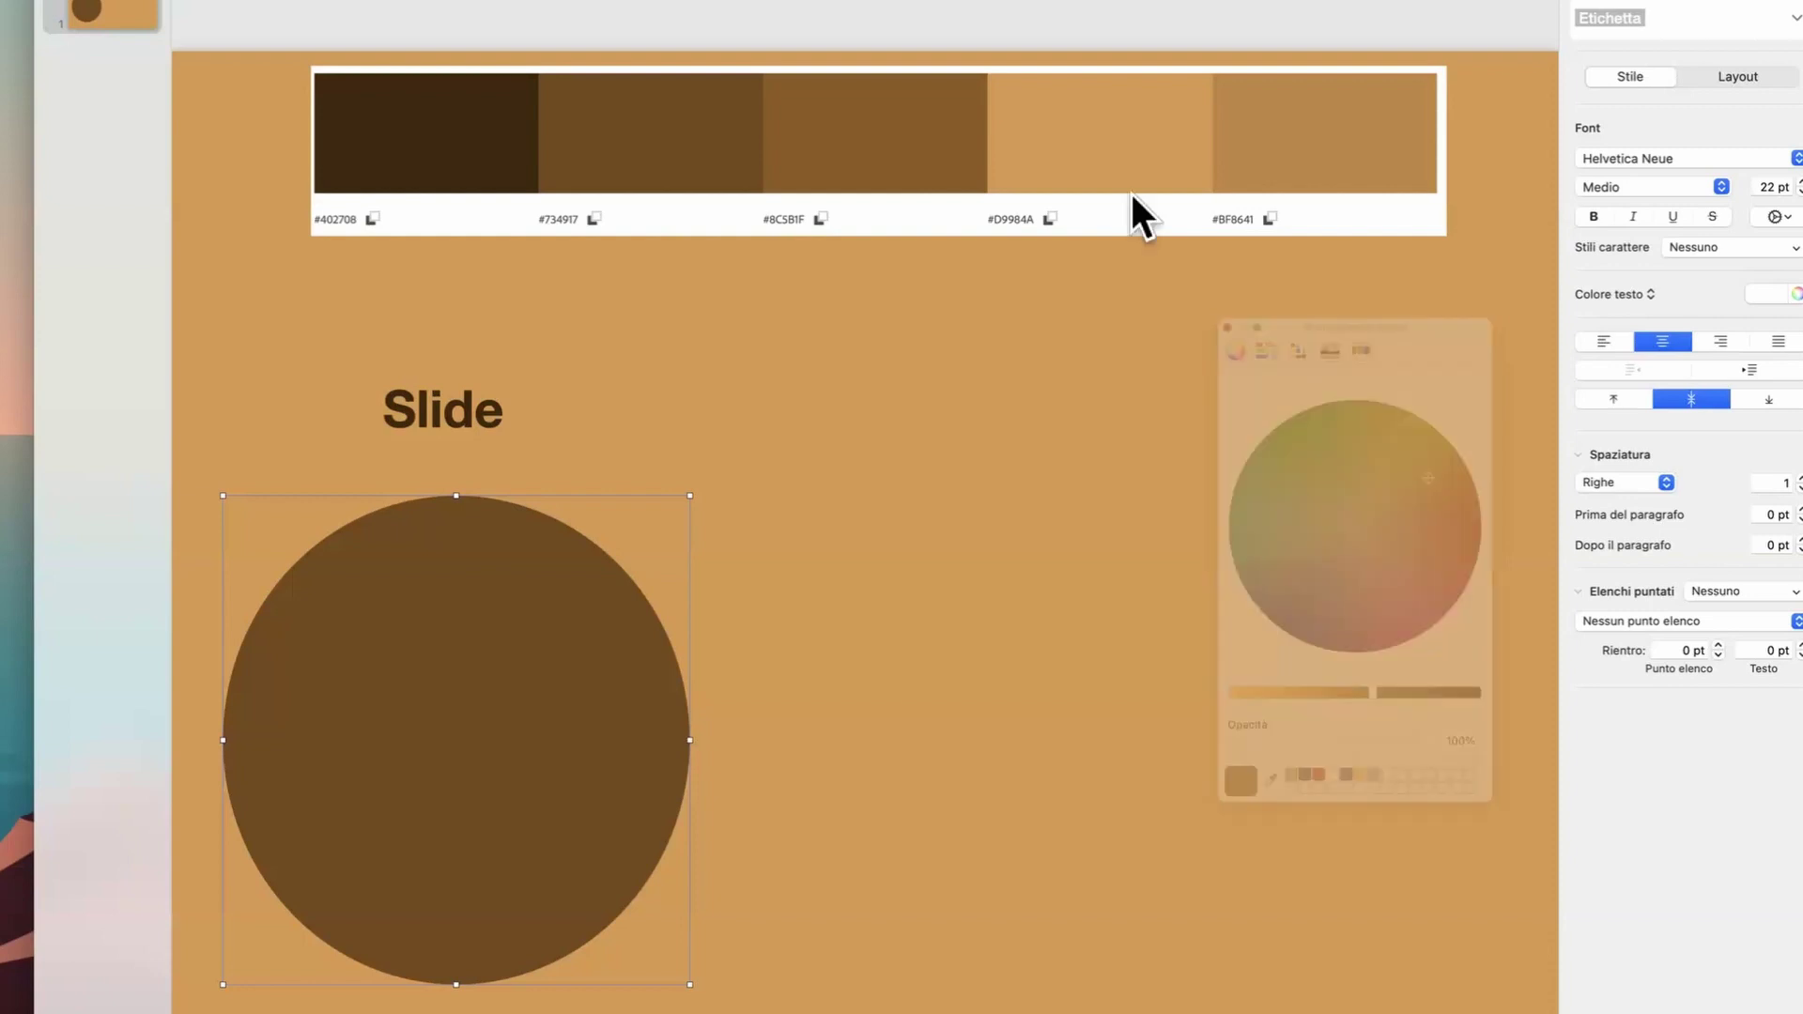
Step: Delete the palette image, then move the "Slide" text to the slide's upper-left area and the circle right of center
left_click(723, 99)
key("Delete")
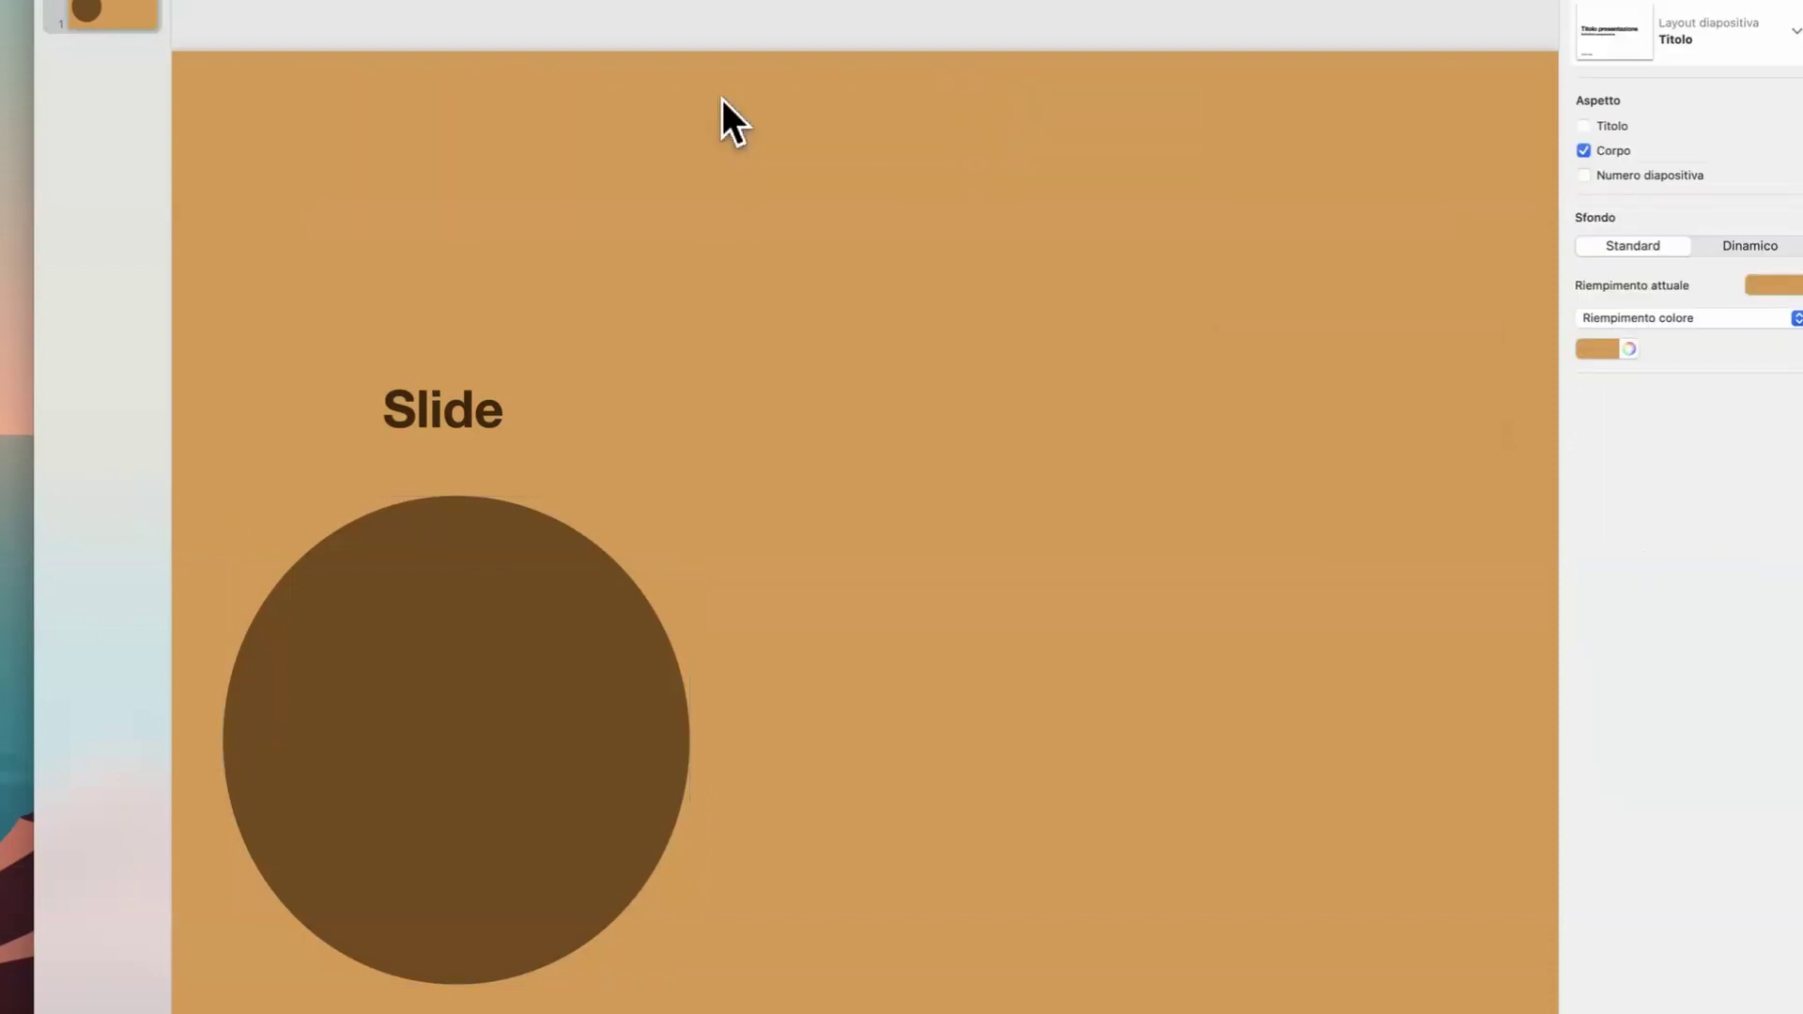
left_click_drag(462, 424, 380, 185)
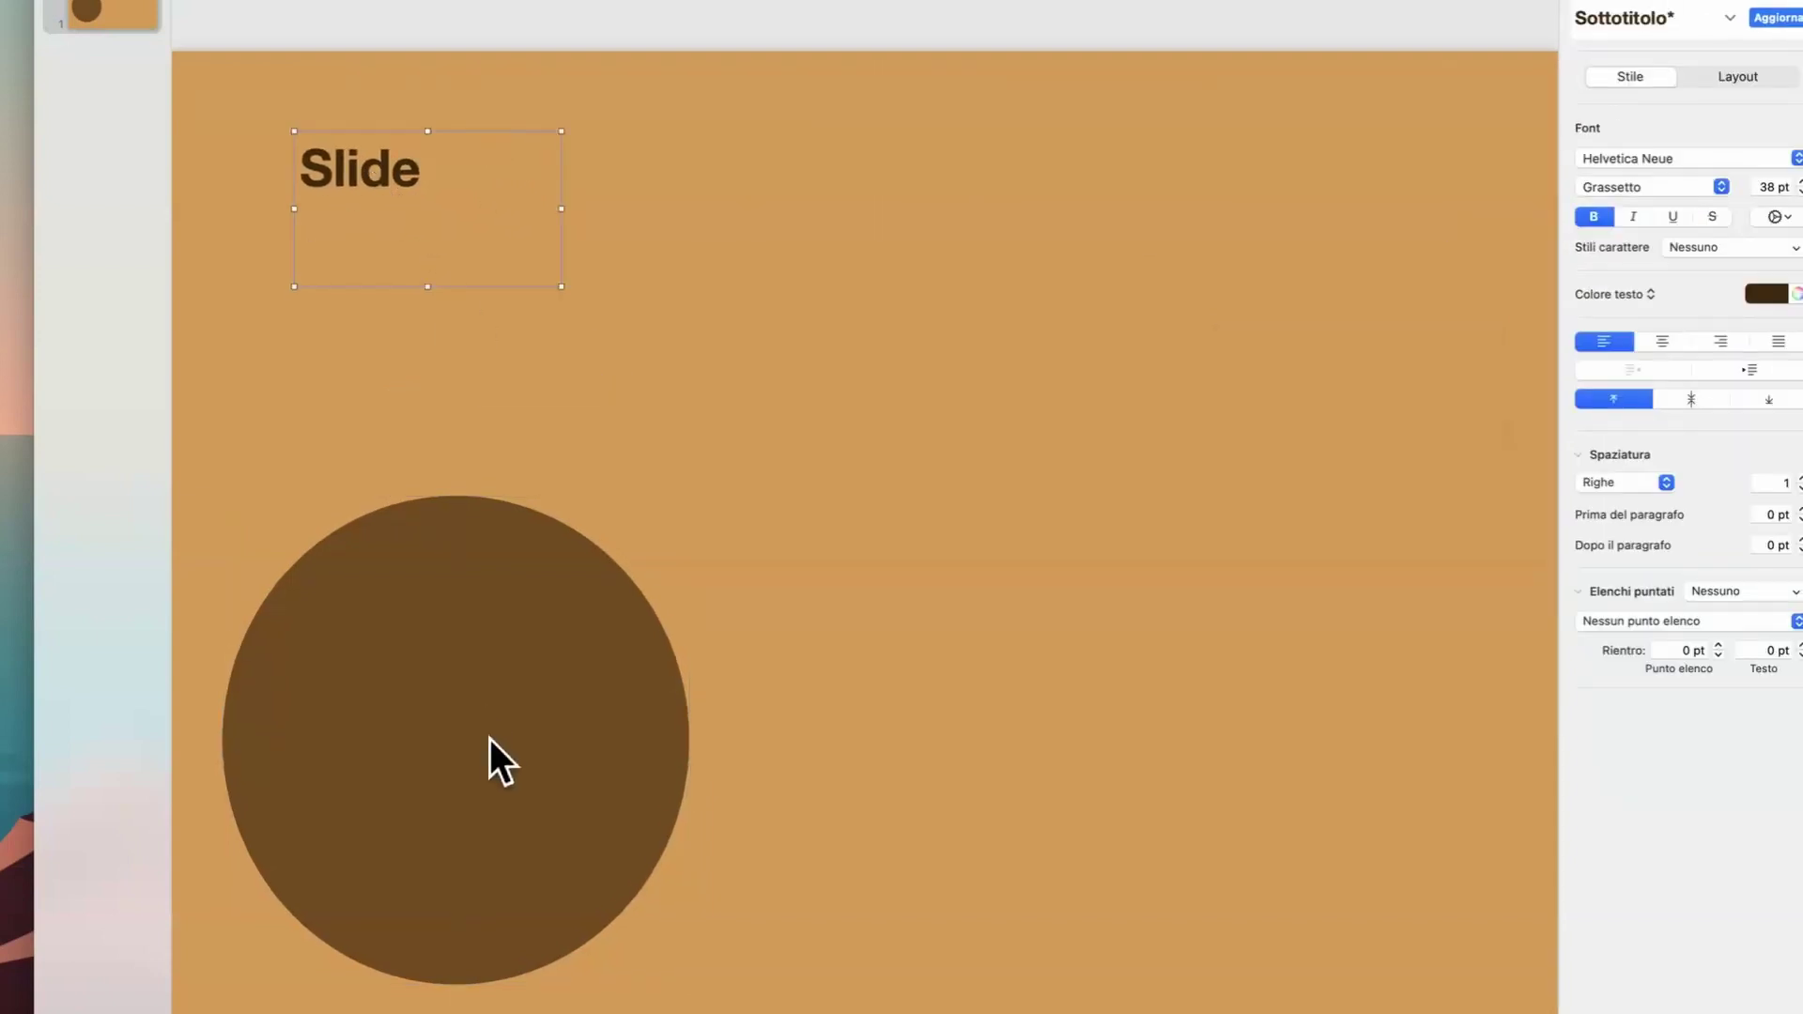
left_click_drag(959, 617, 1019, 601)
left_click(376, 184)
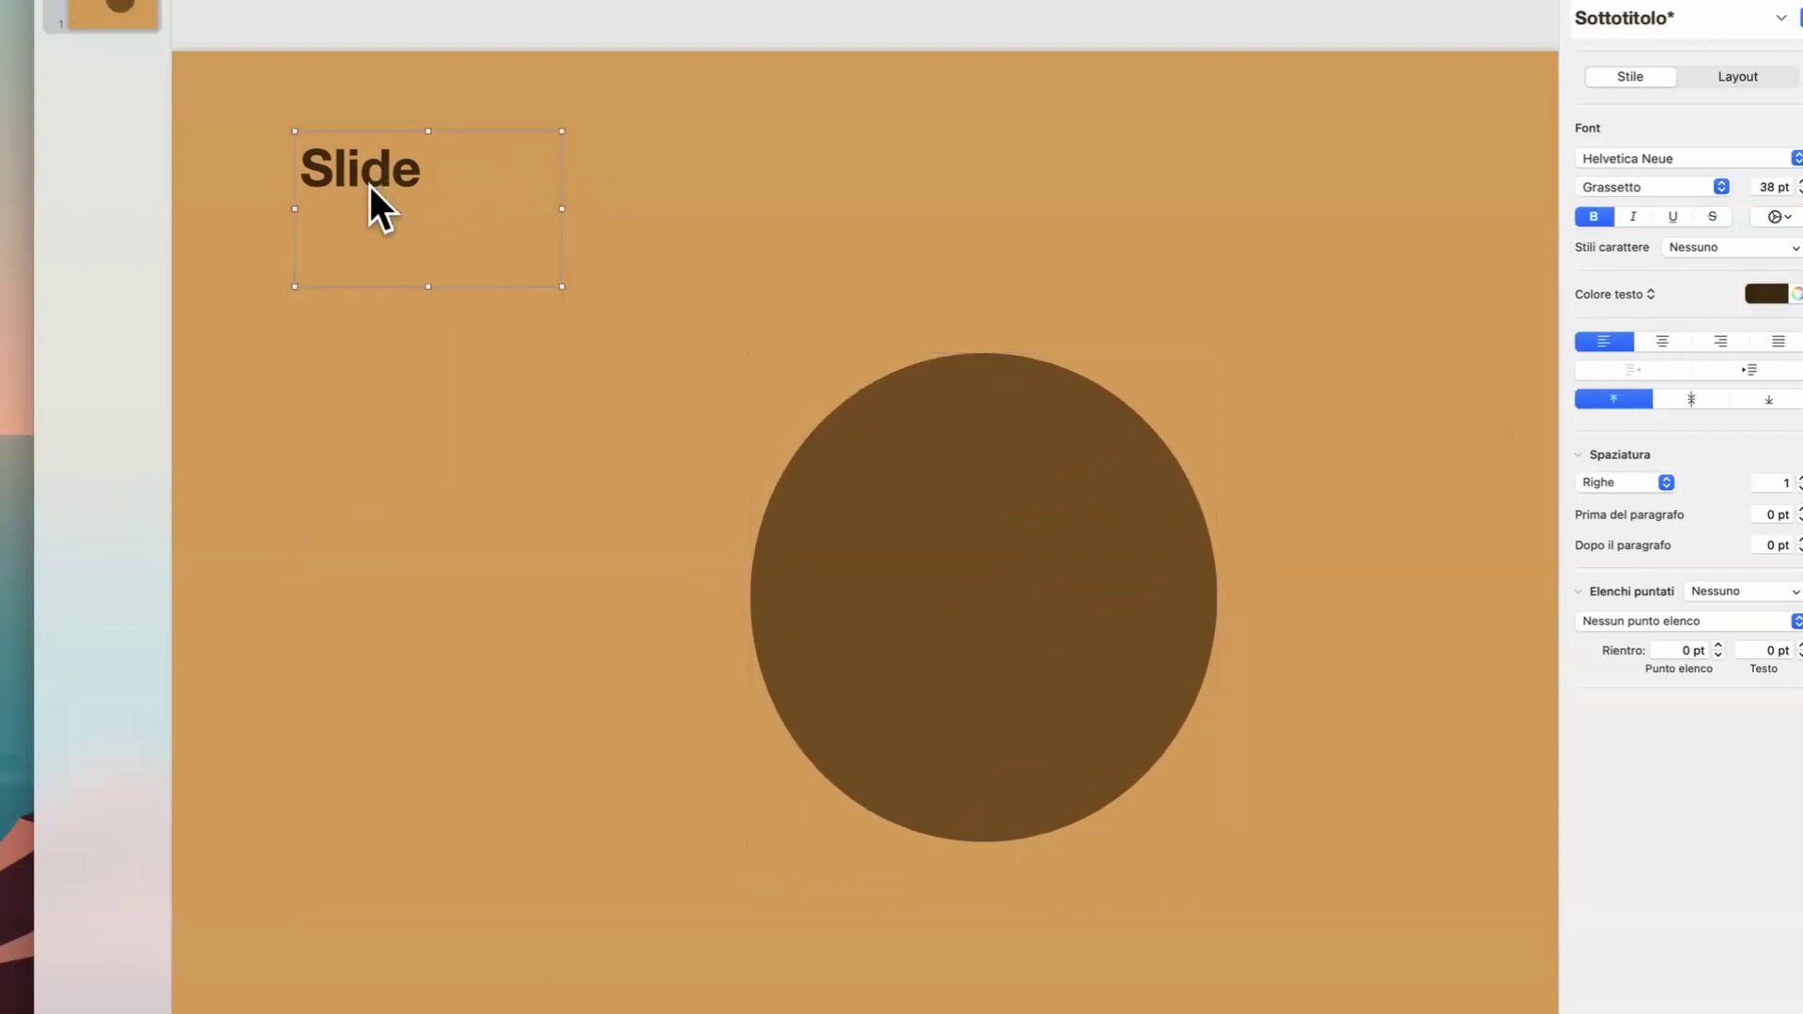
left_click_drag(370, 186, 359, 196)
left_click(397, 413)
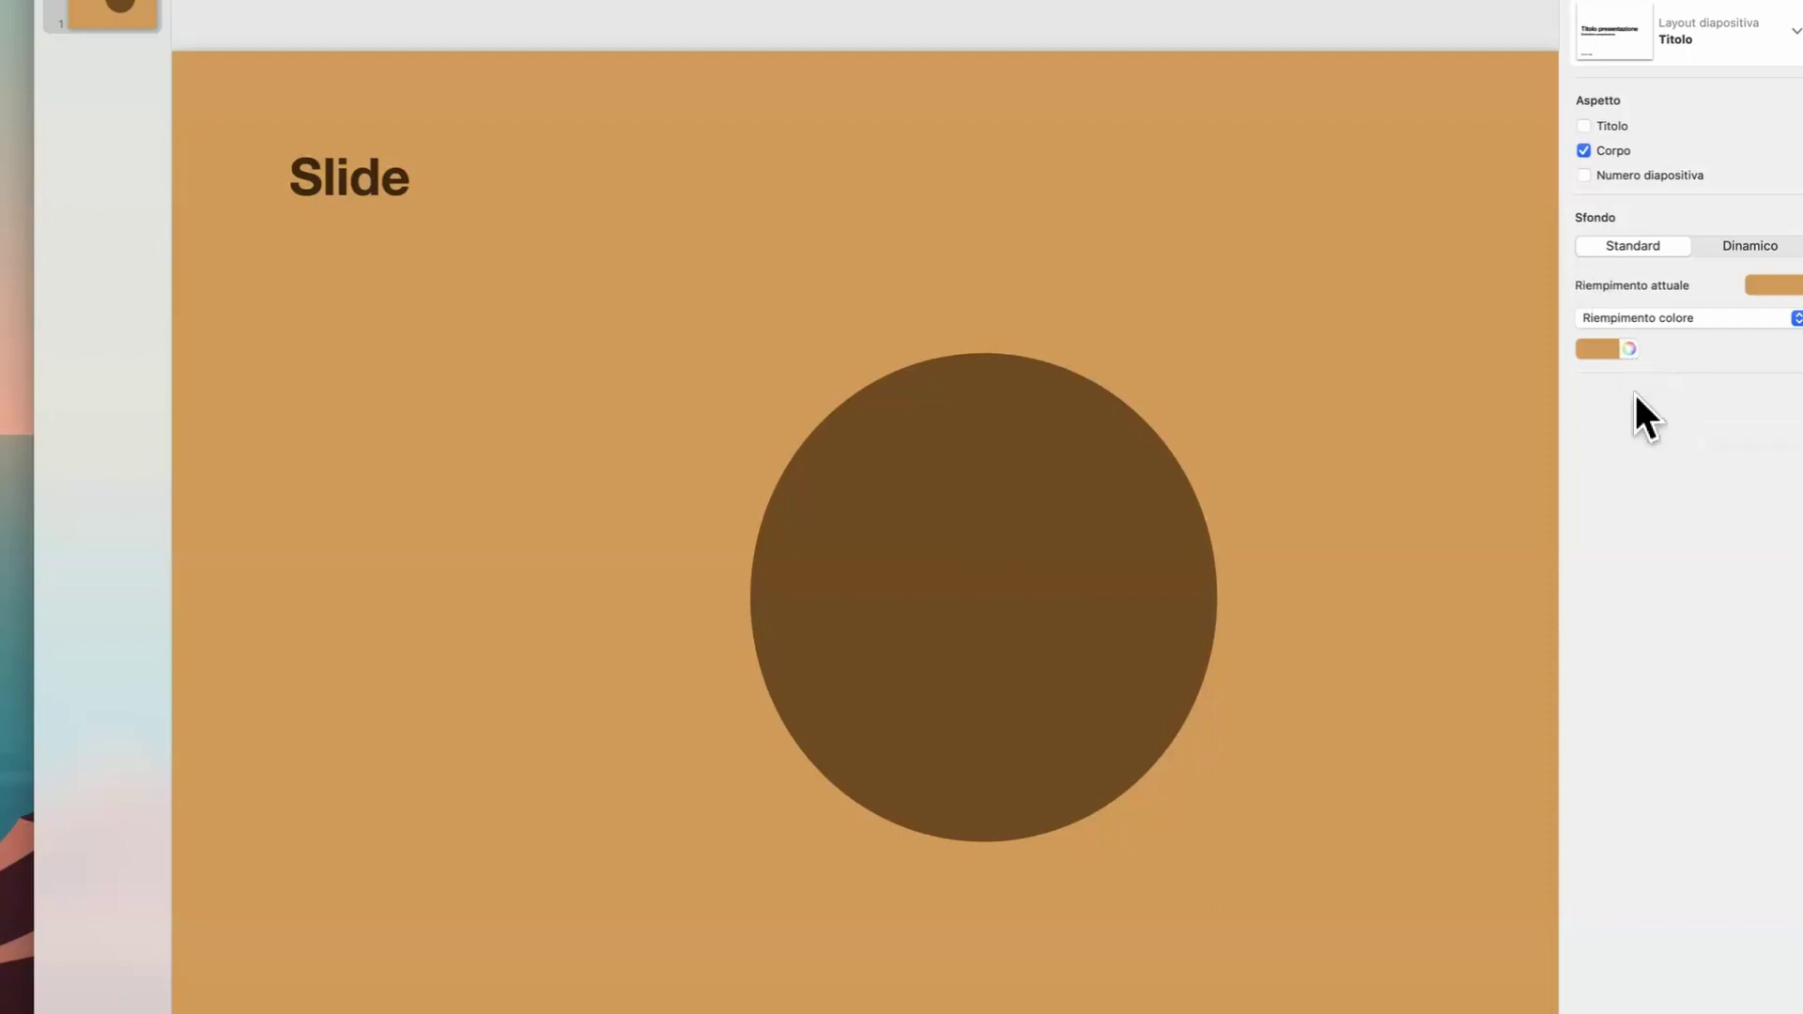
Step: Examine the slide background color's HSB and CMYK slider values in the color picker, and close it
left_click(1629, 350)
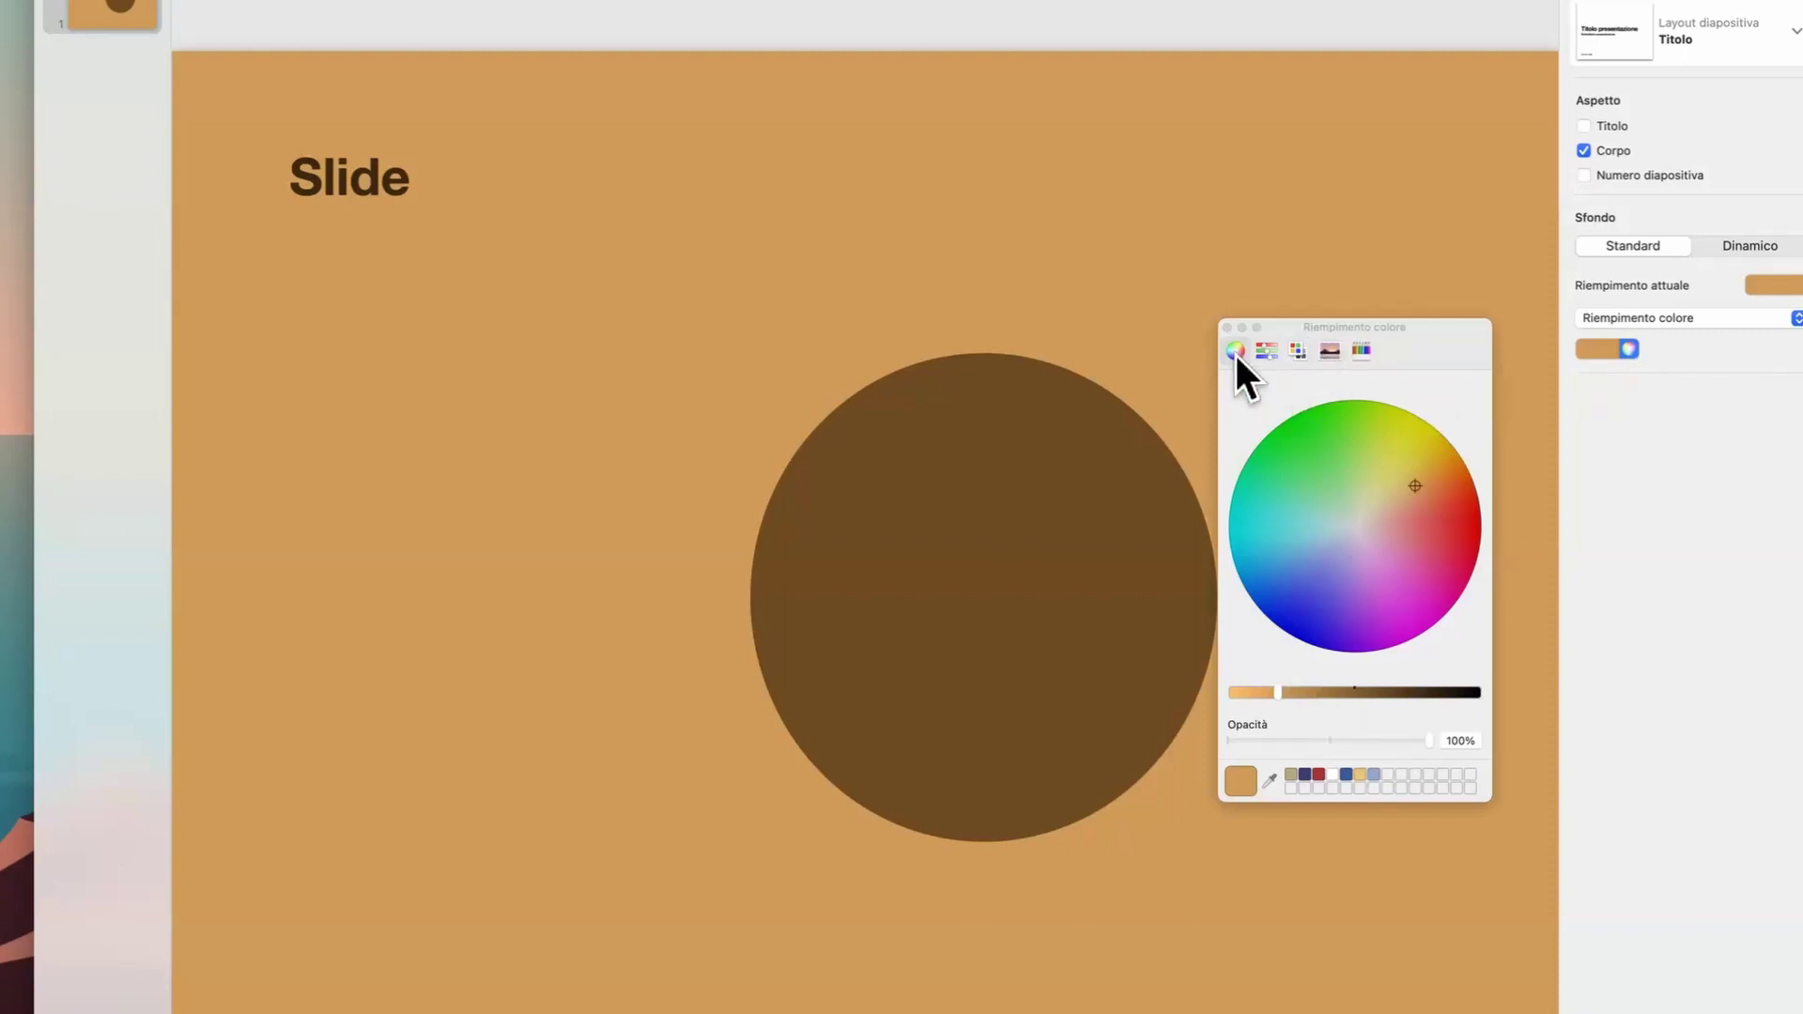
left_click(1268, 351)
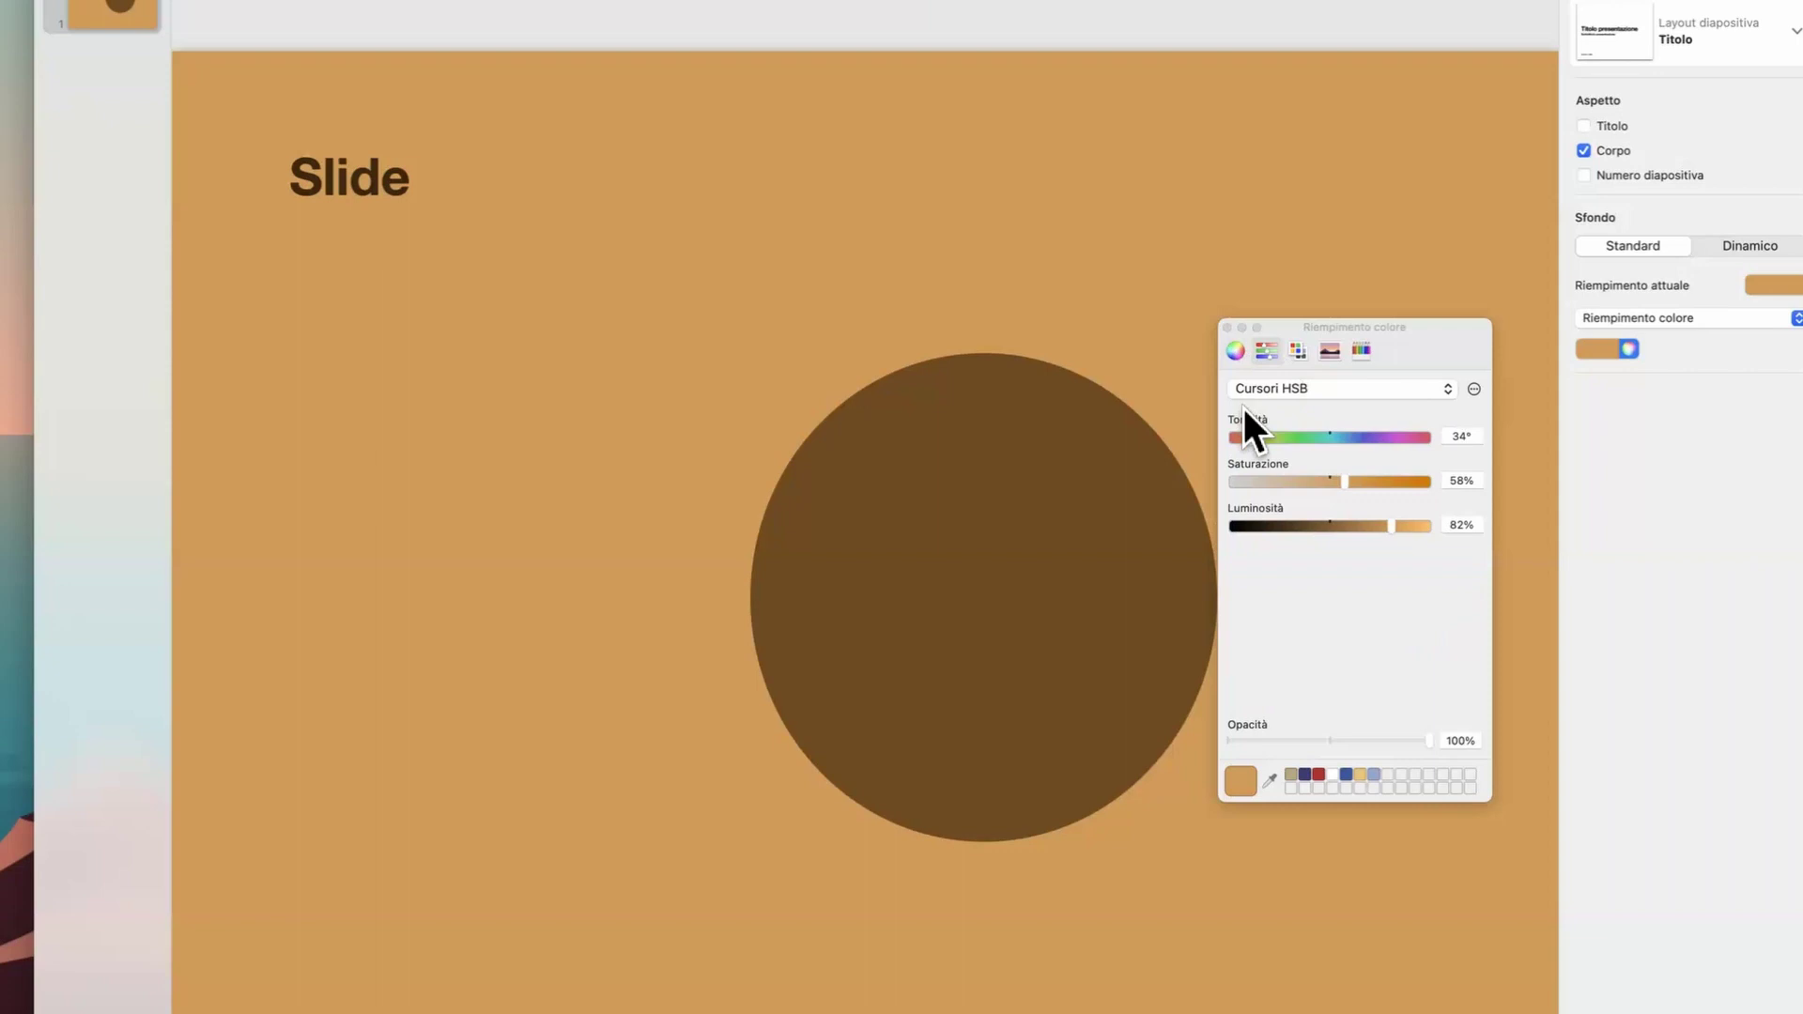
left_click(1462, 435)
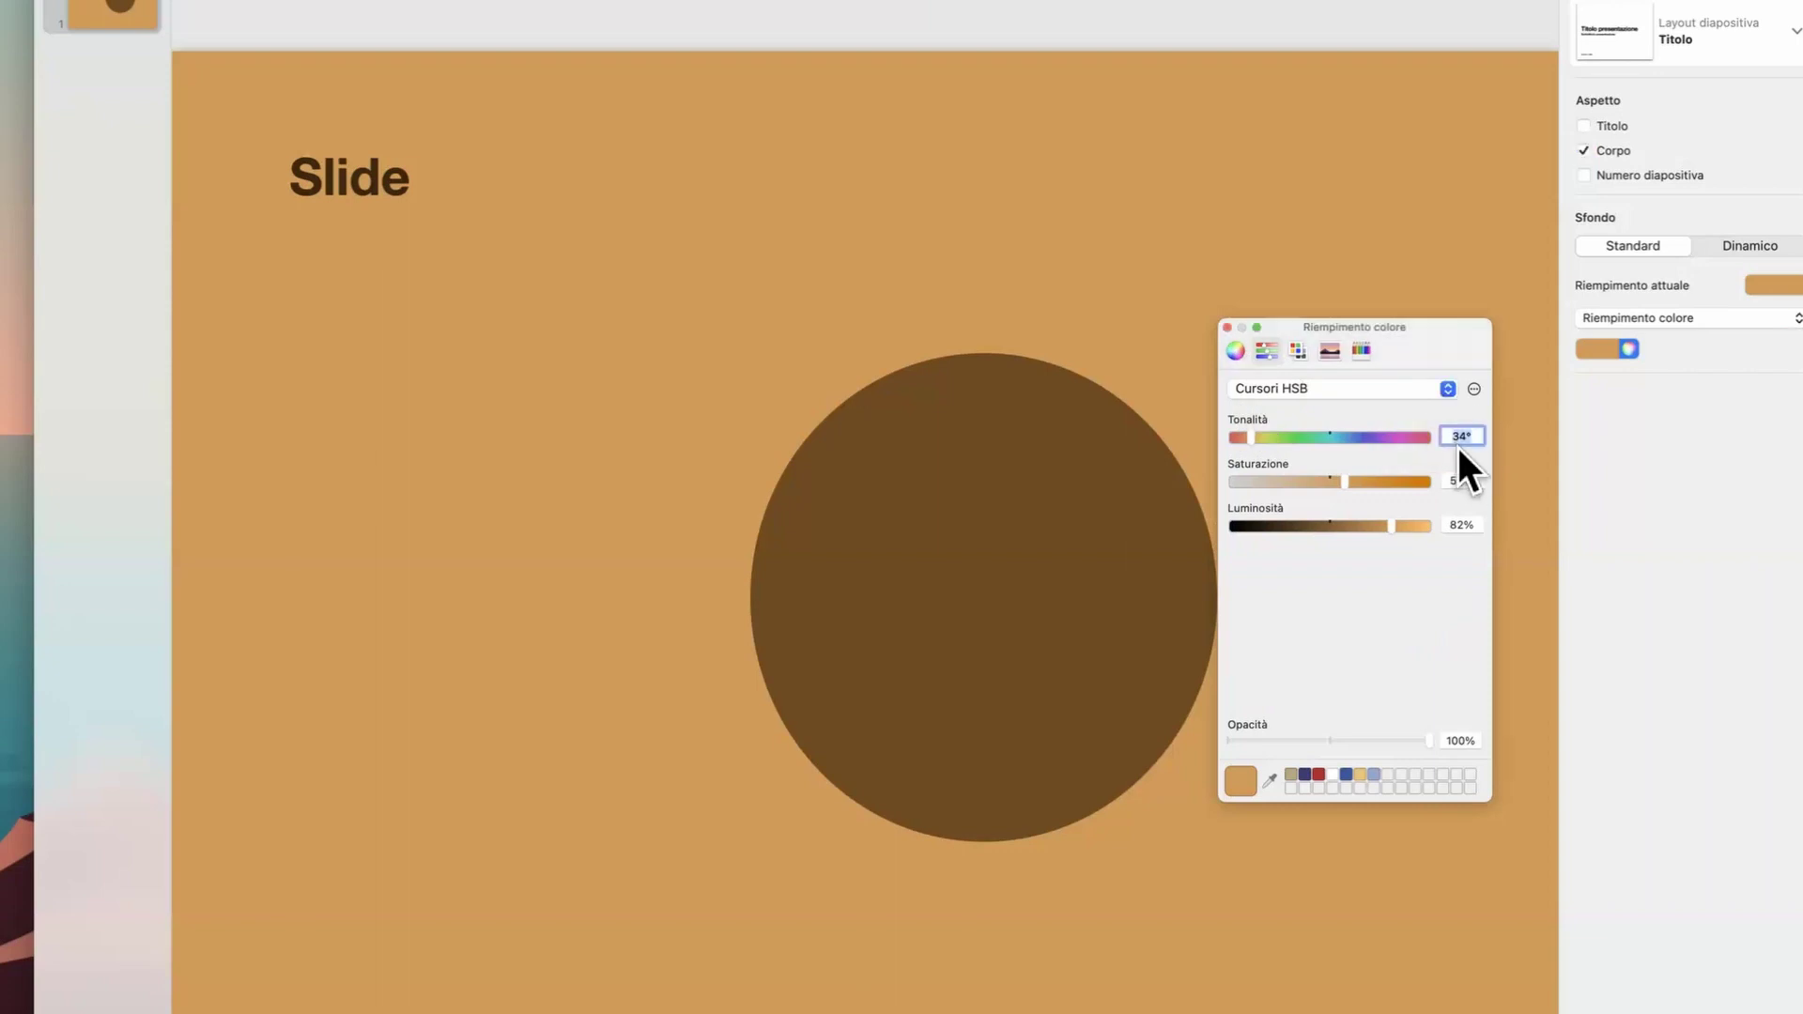
left_click(1463, 481)
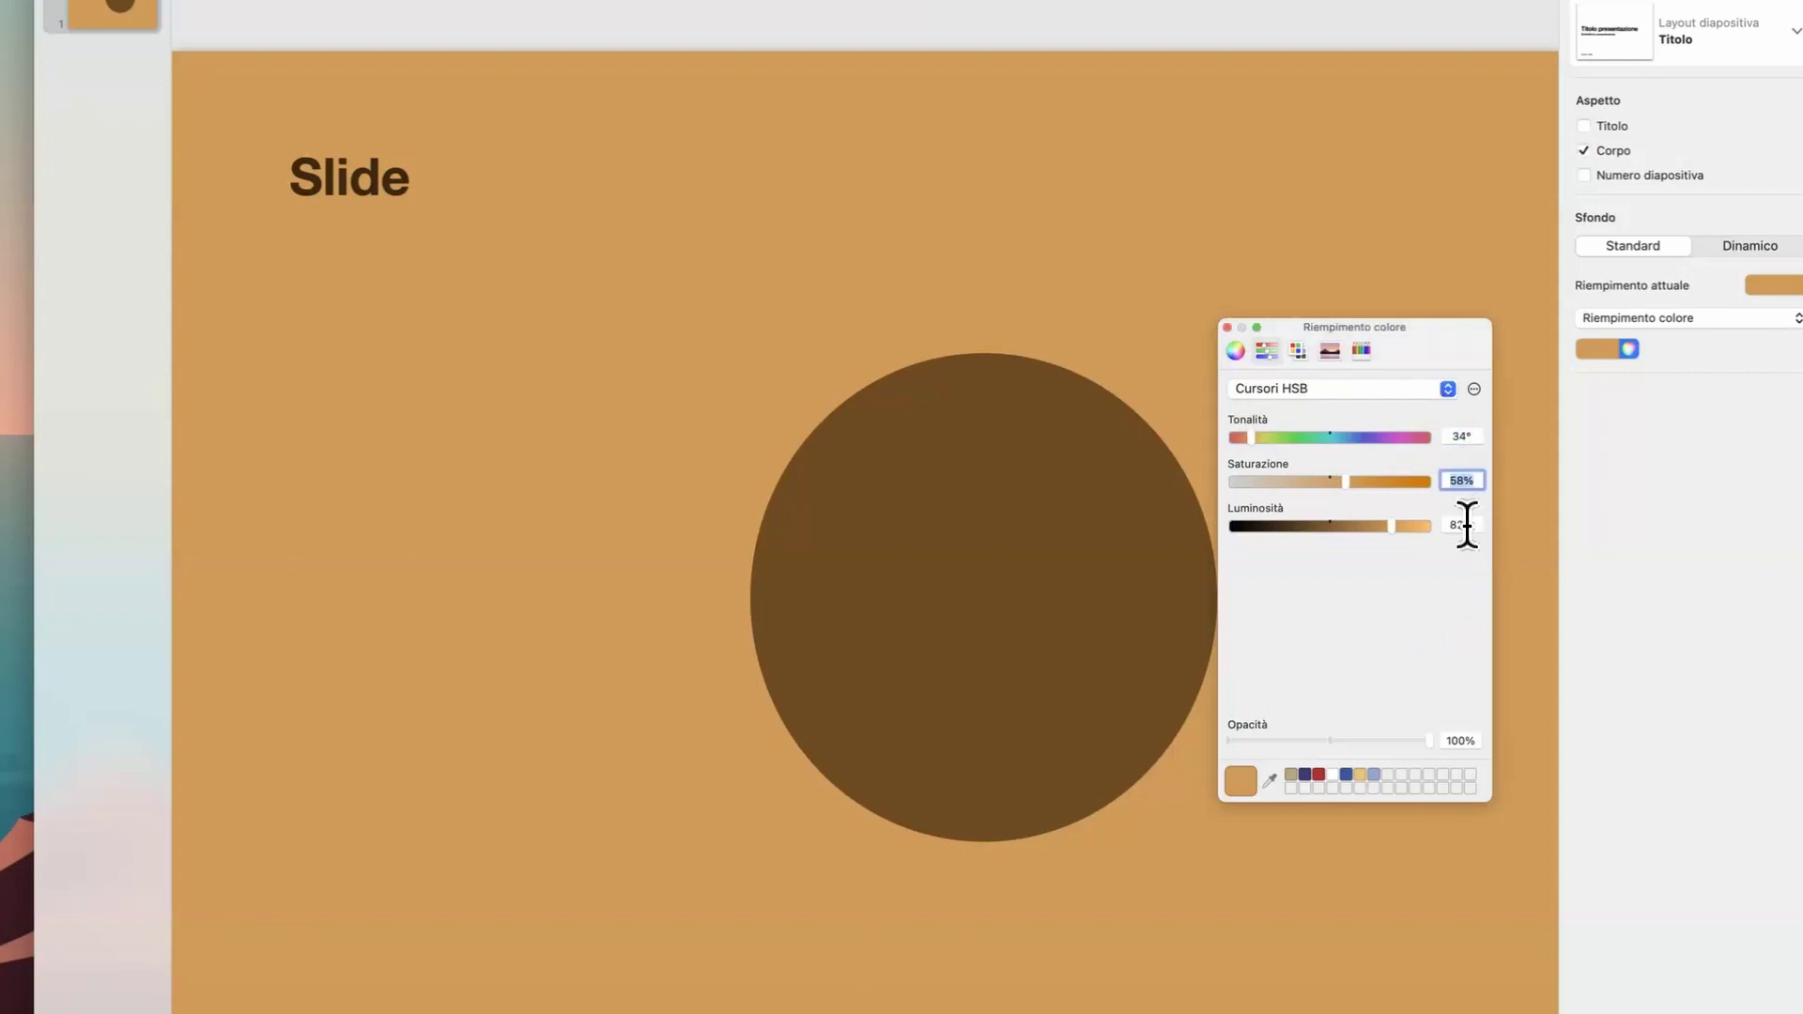
left_click(1436, 381)
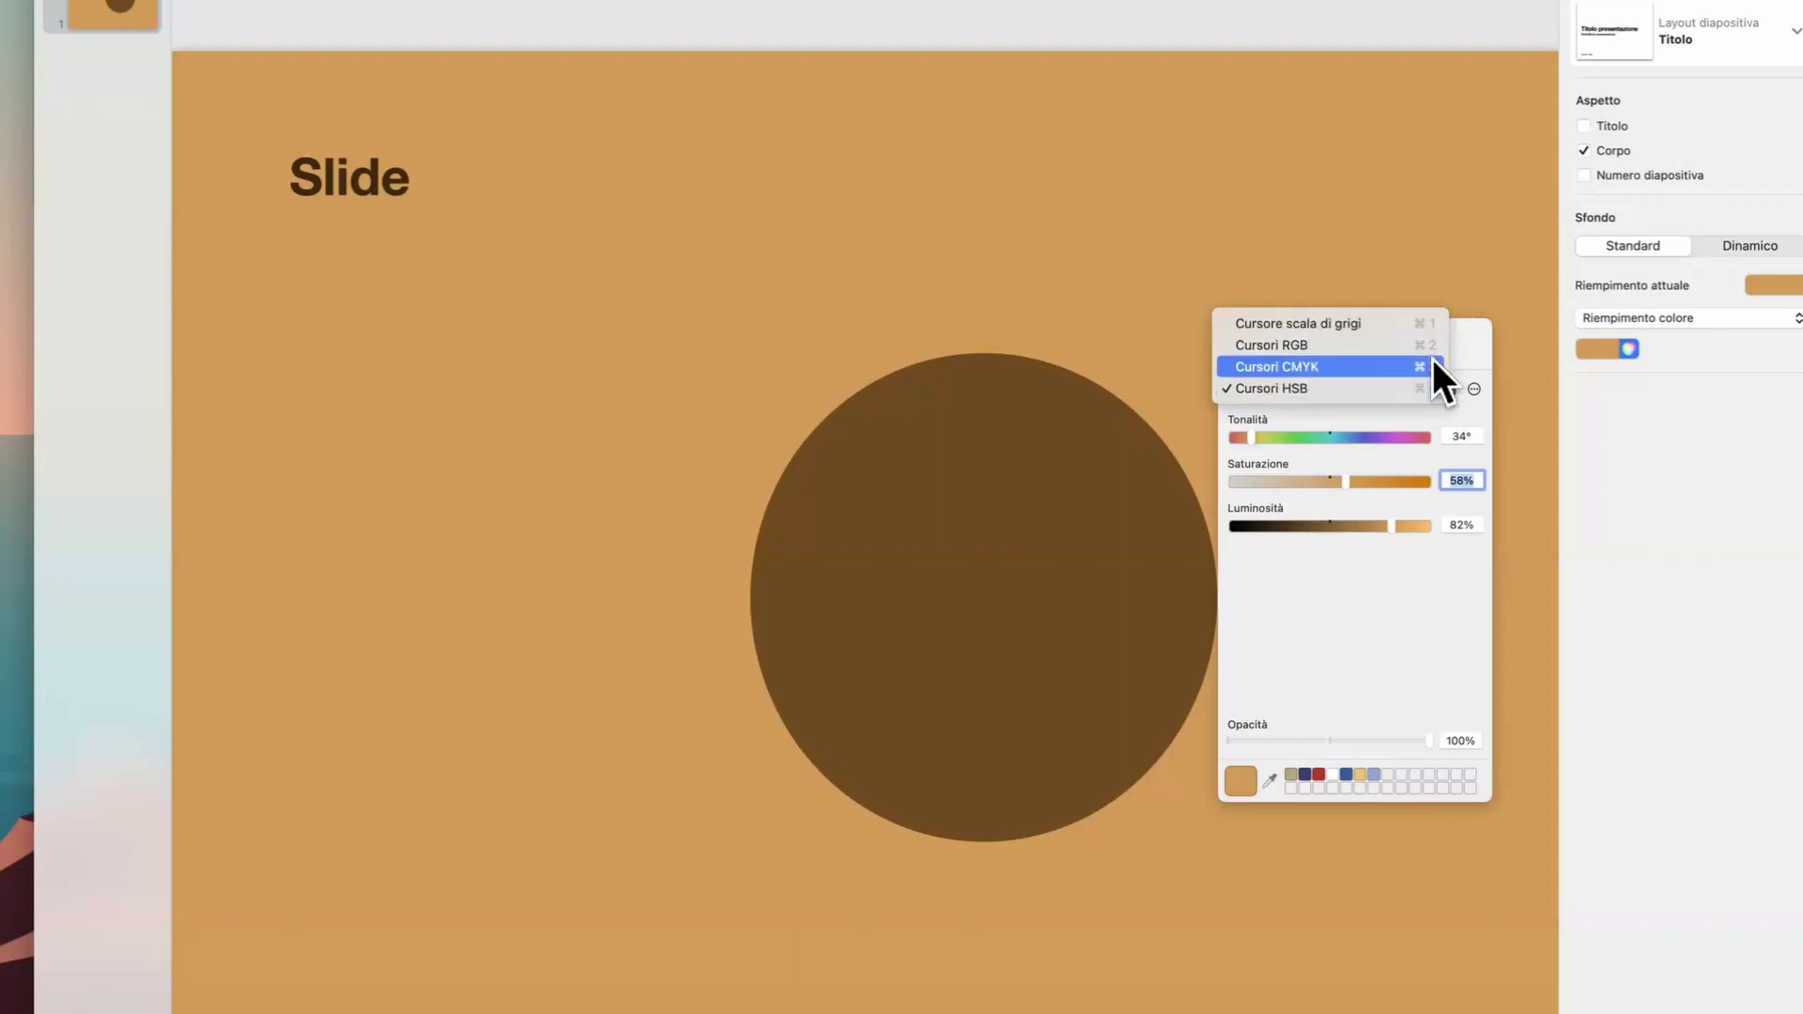
left_click(1433, 359)
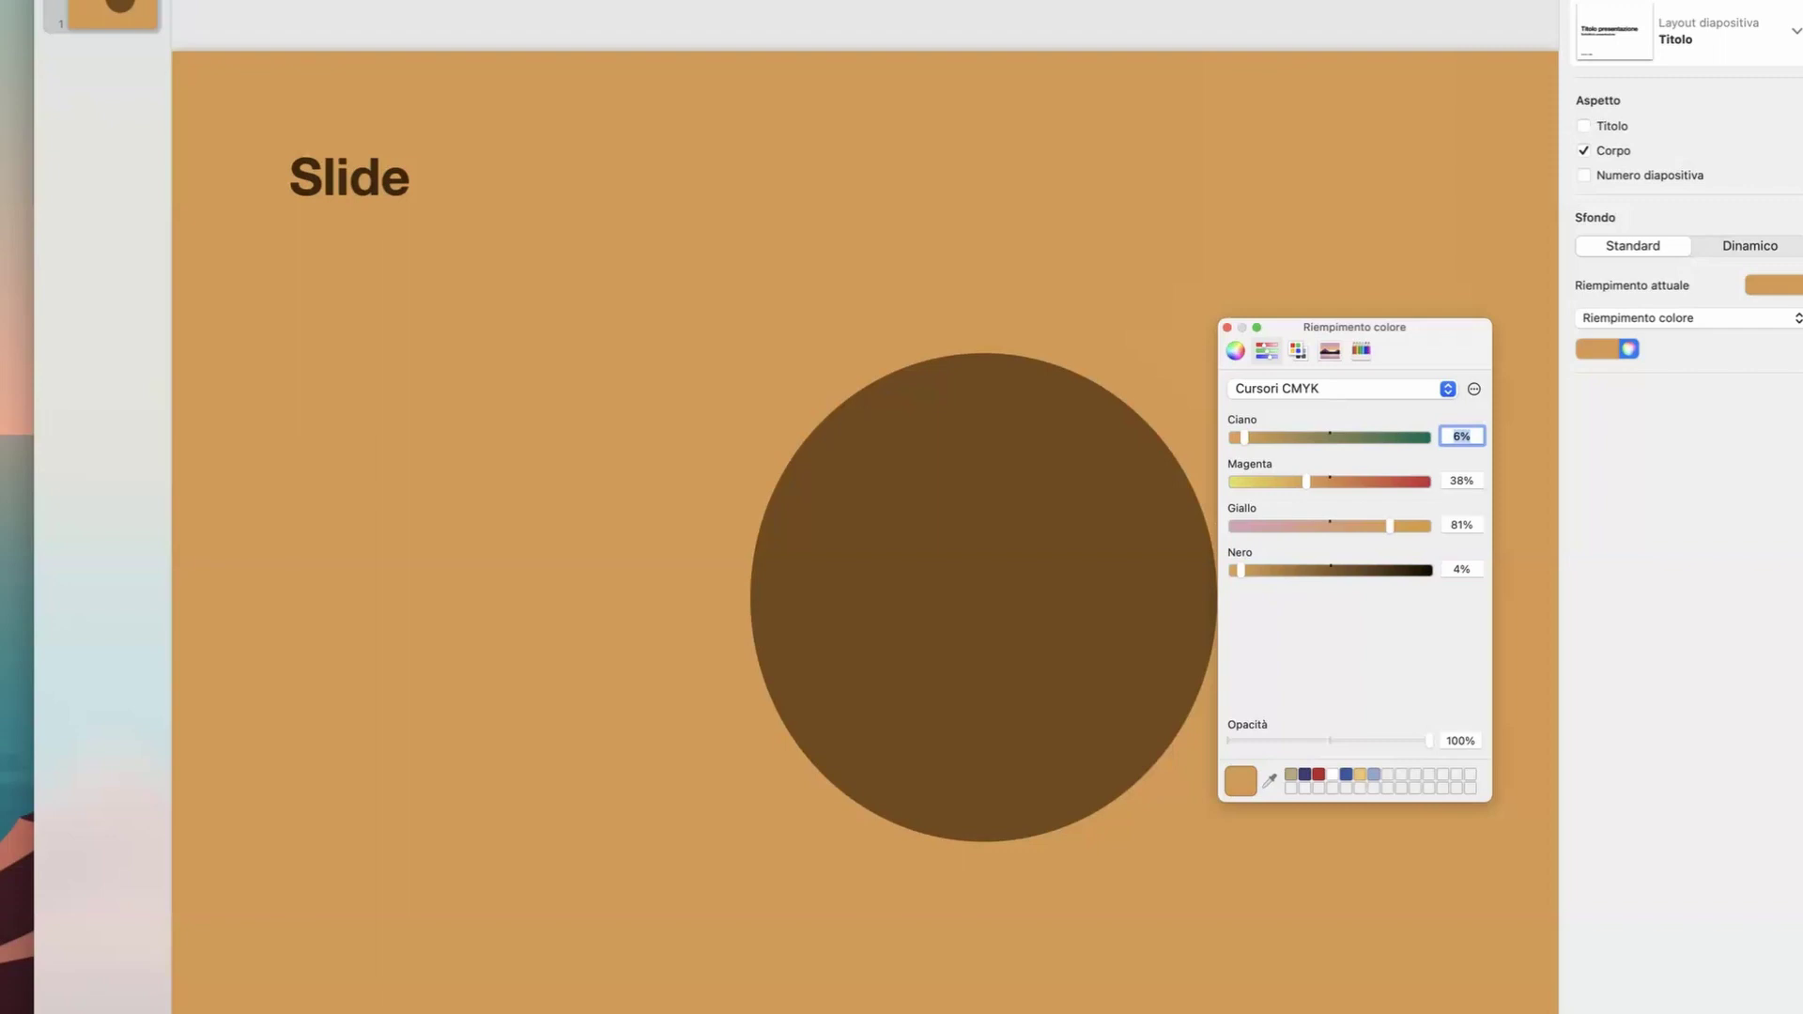
key("super+w")
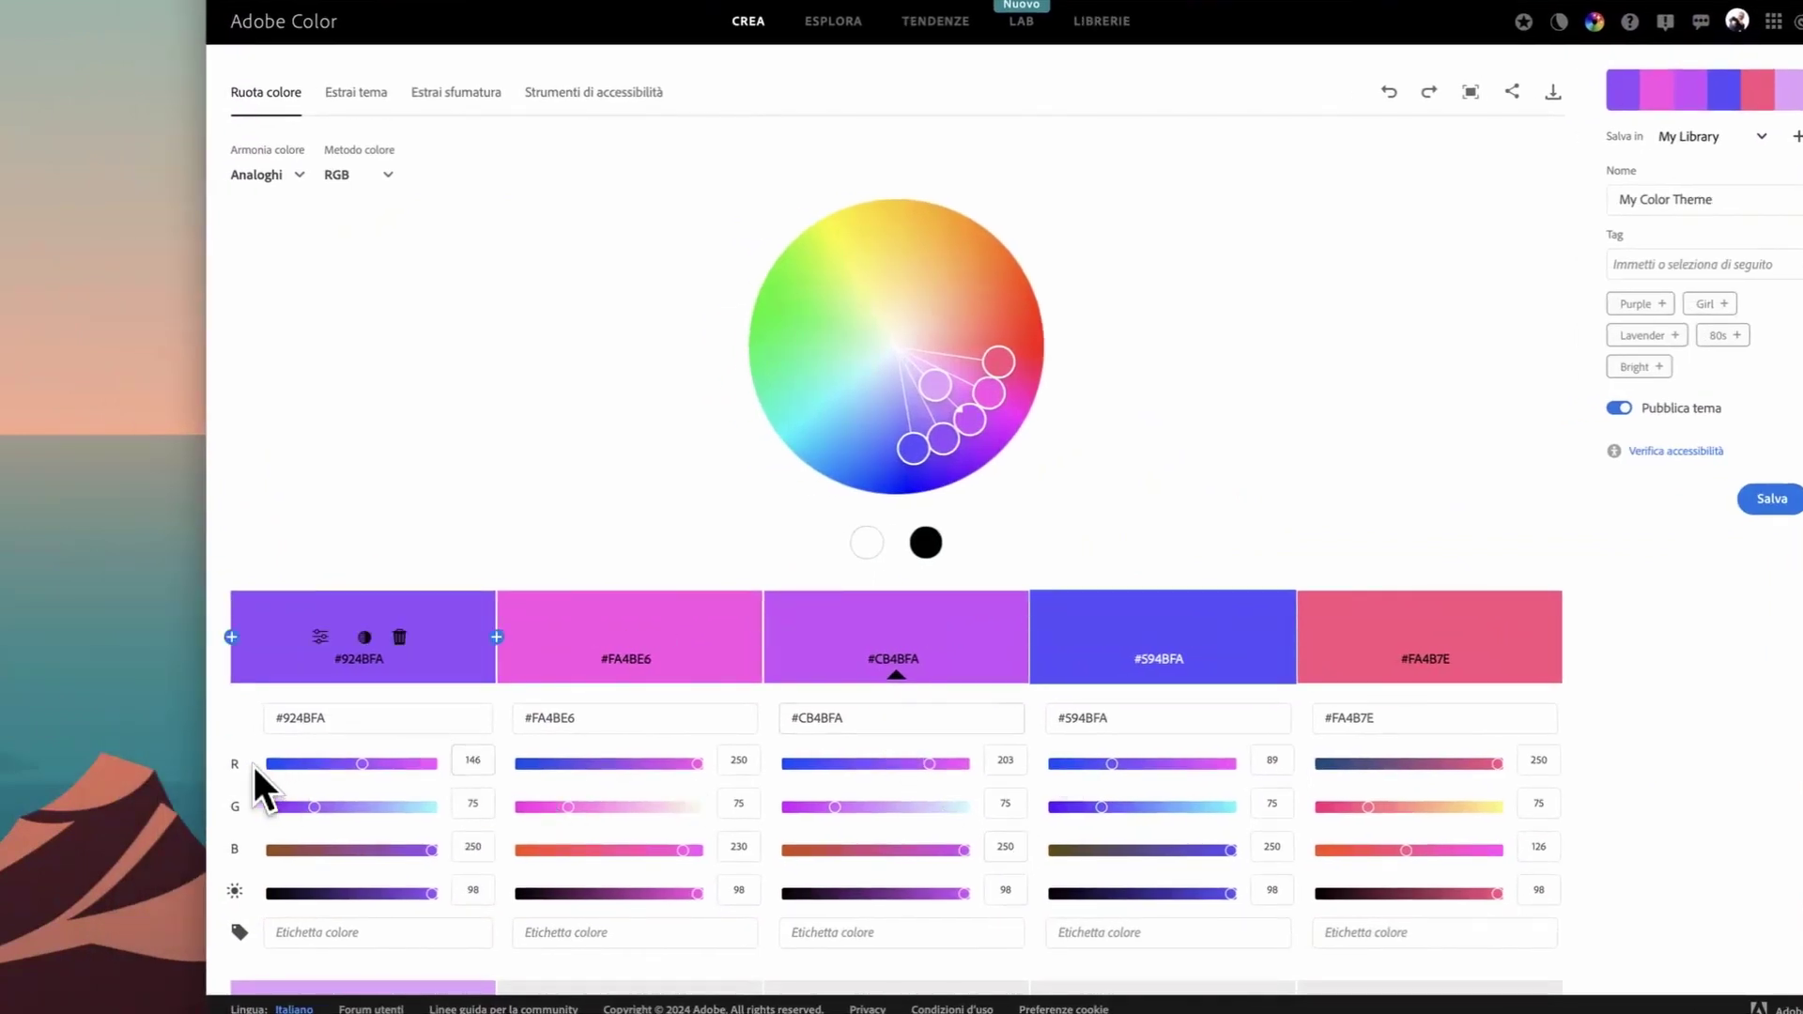
left_click(472, 759)
mouse_move(639, 658)
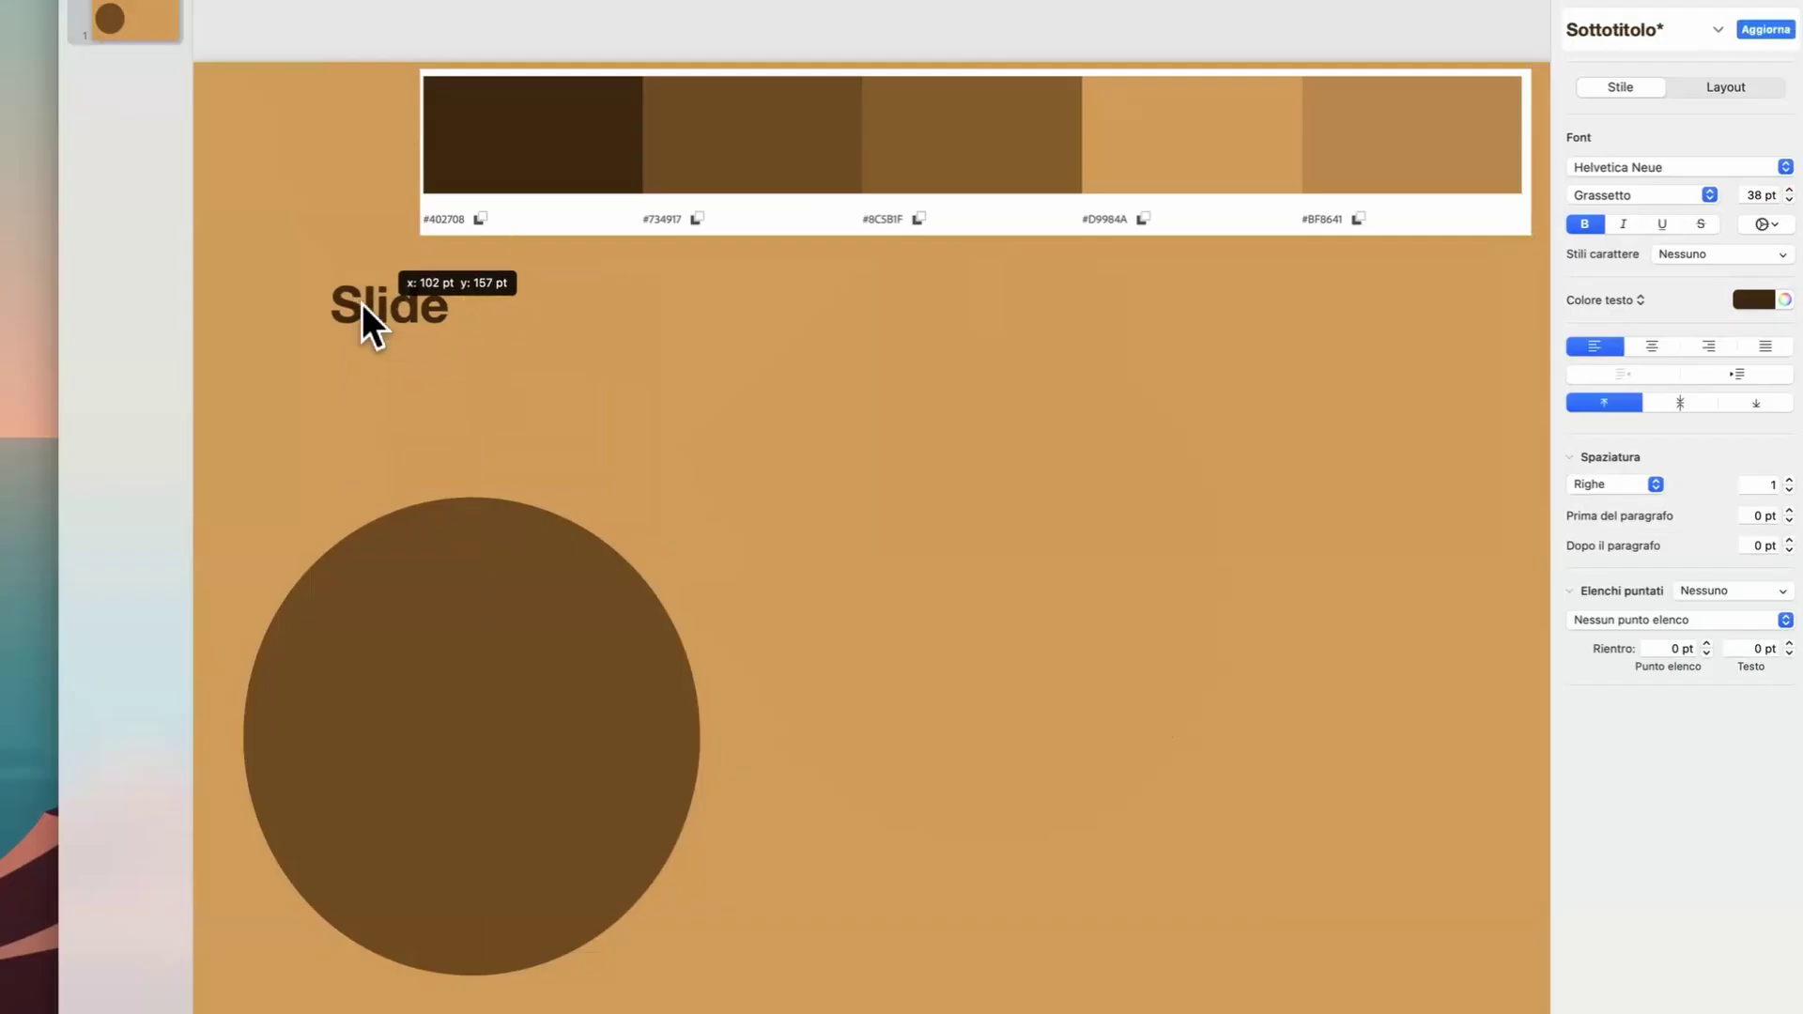
Step: Reposition the "Slide" text, move the brown circle up directly beneath it, and shift the palette image slightly left
left_click_drag(363, 303, 346, 299)
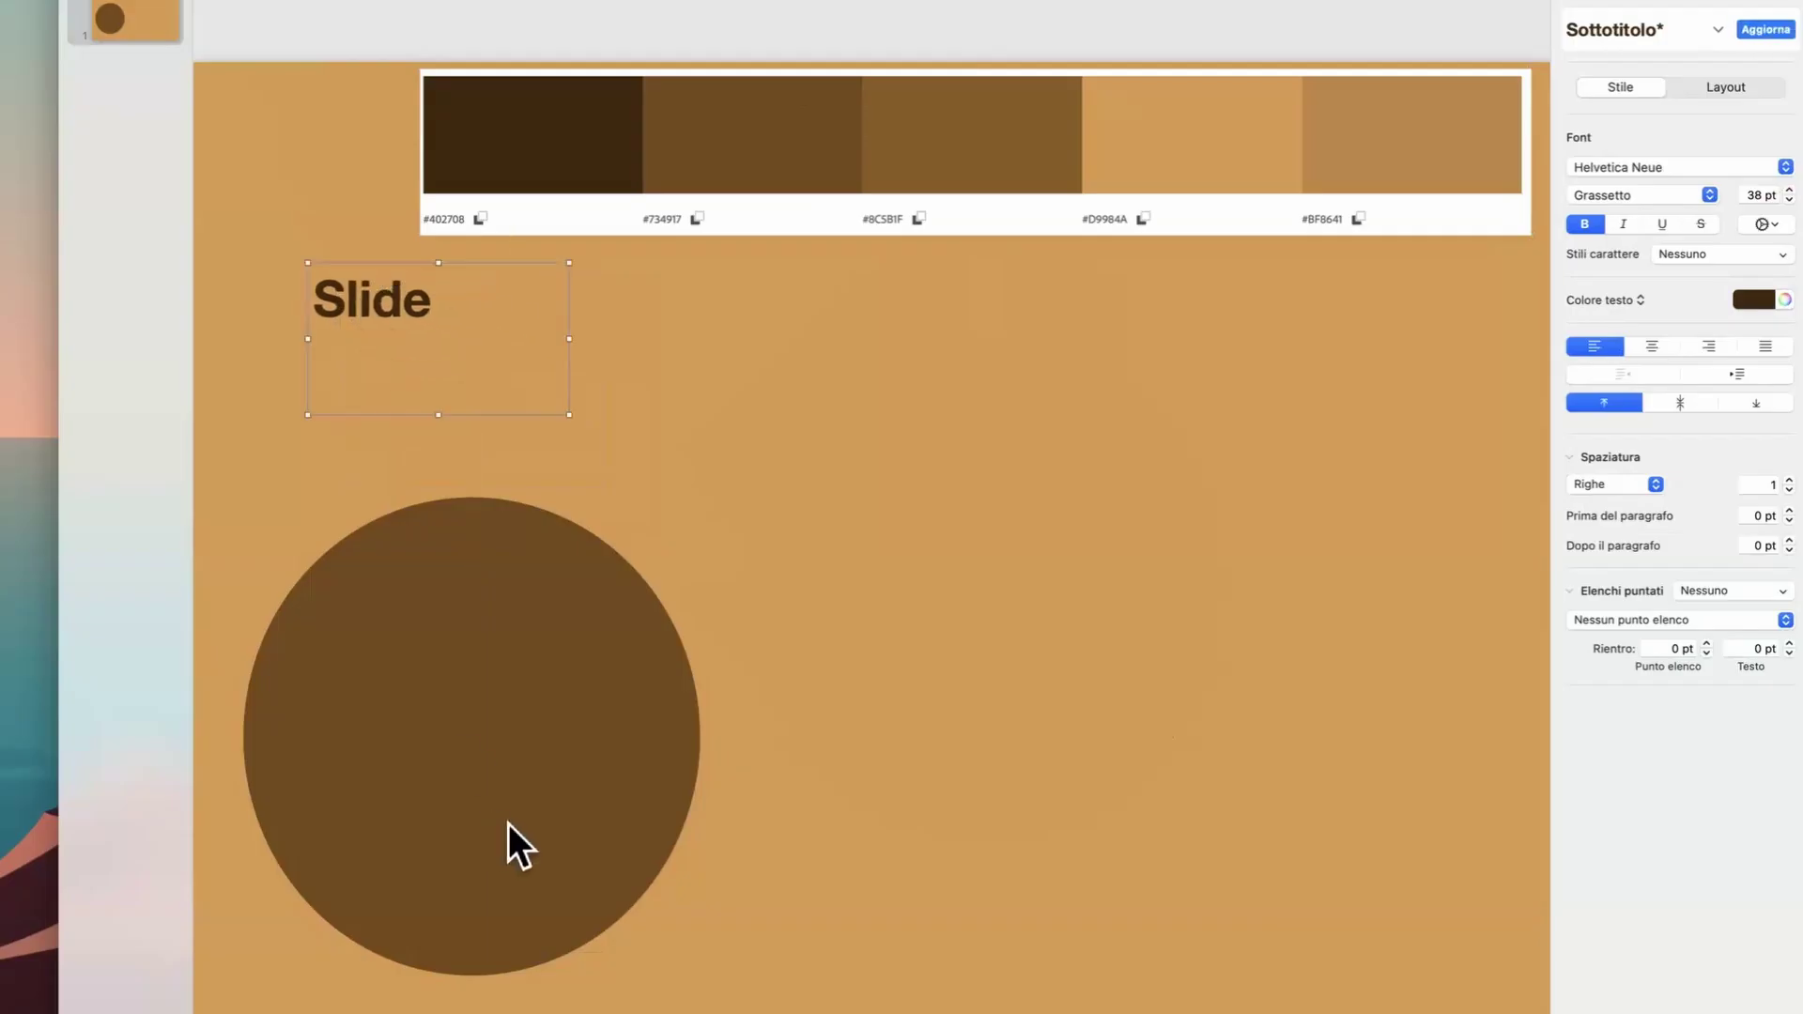
left_click_drag(509, 824, 474, 646)
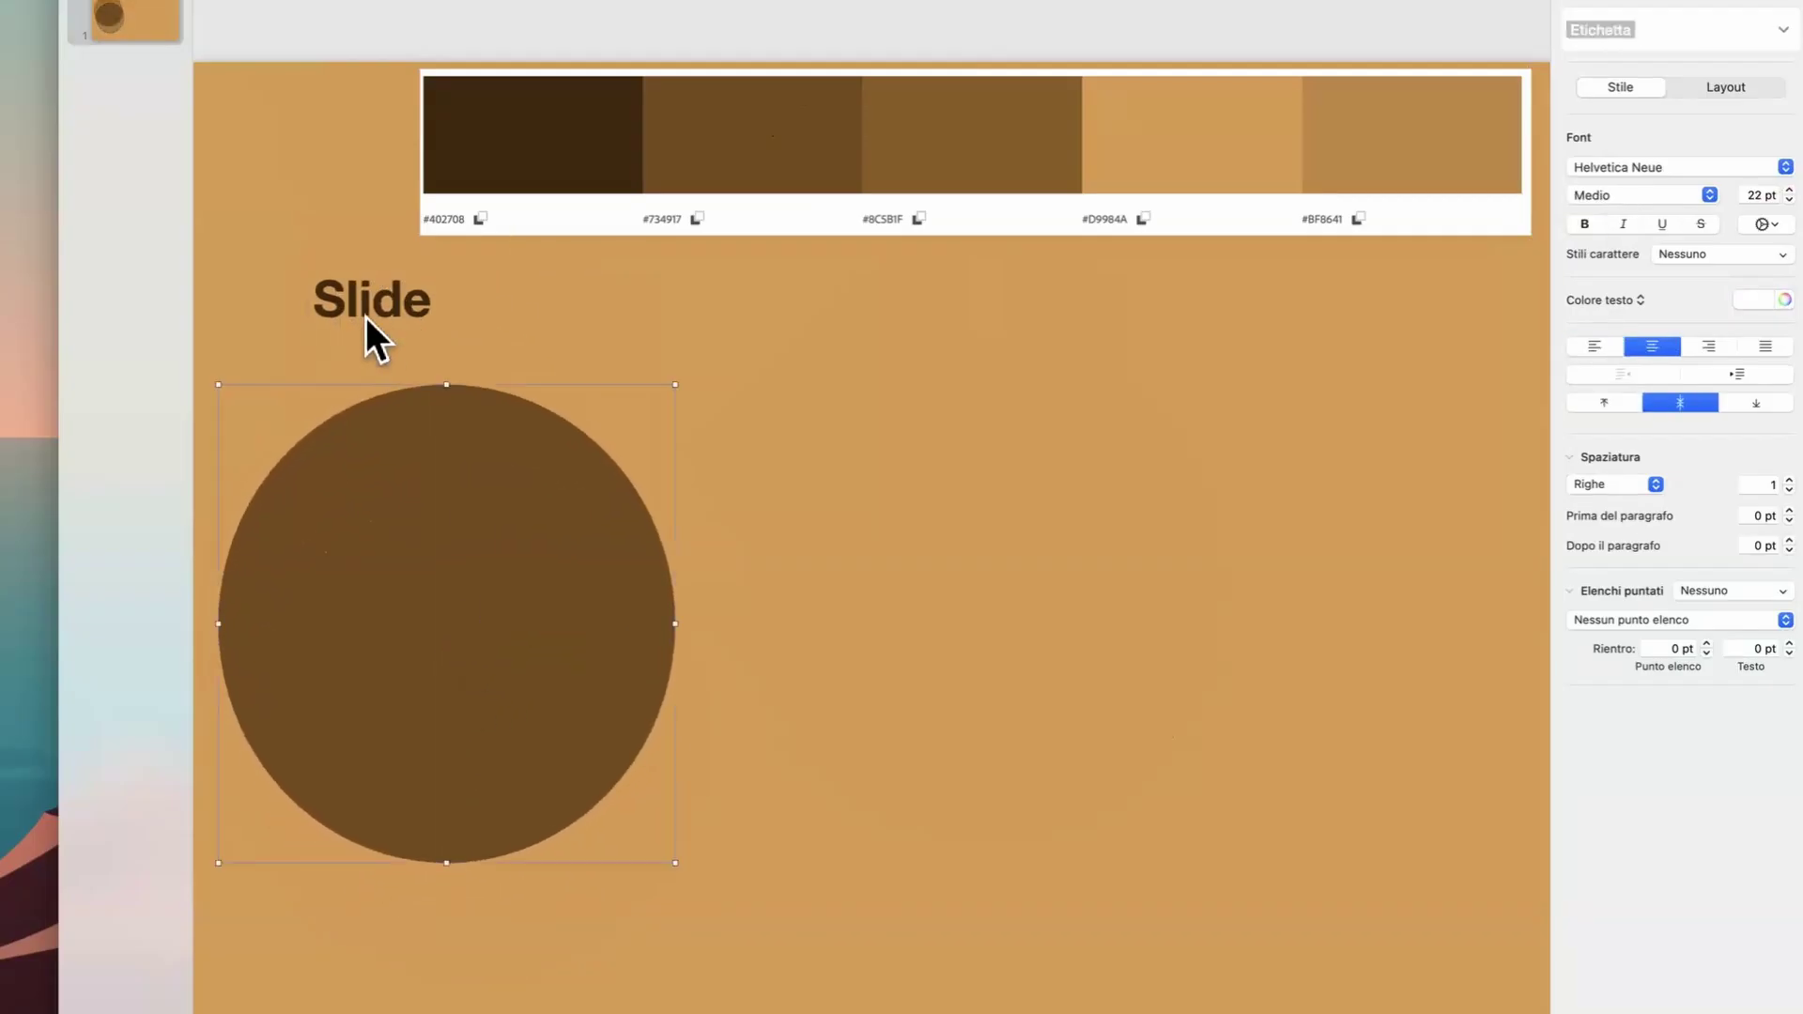
left_click_drag(366, 324, 414, 370)
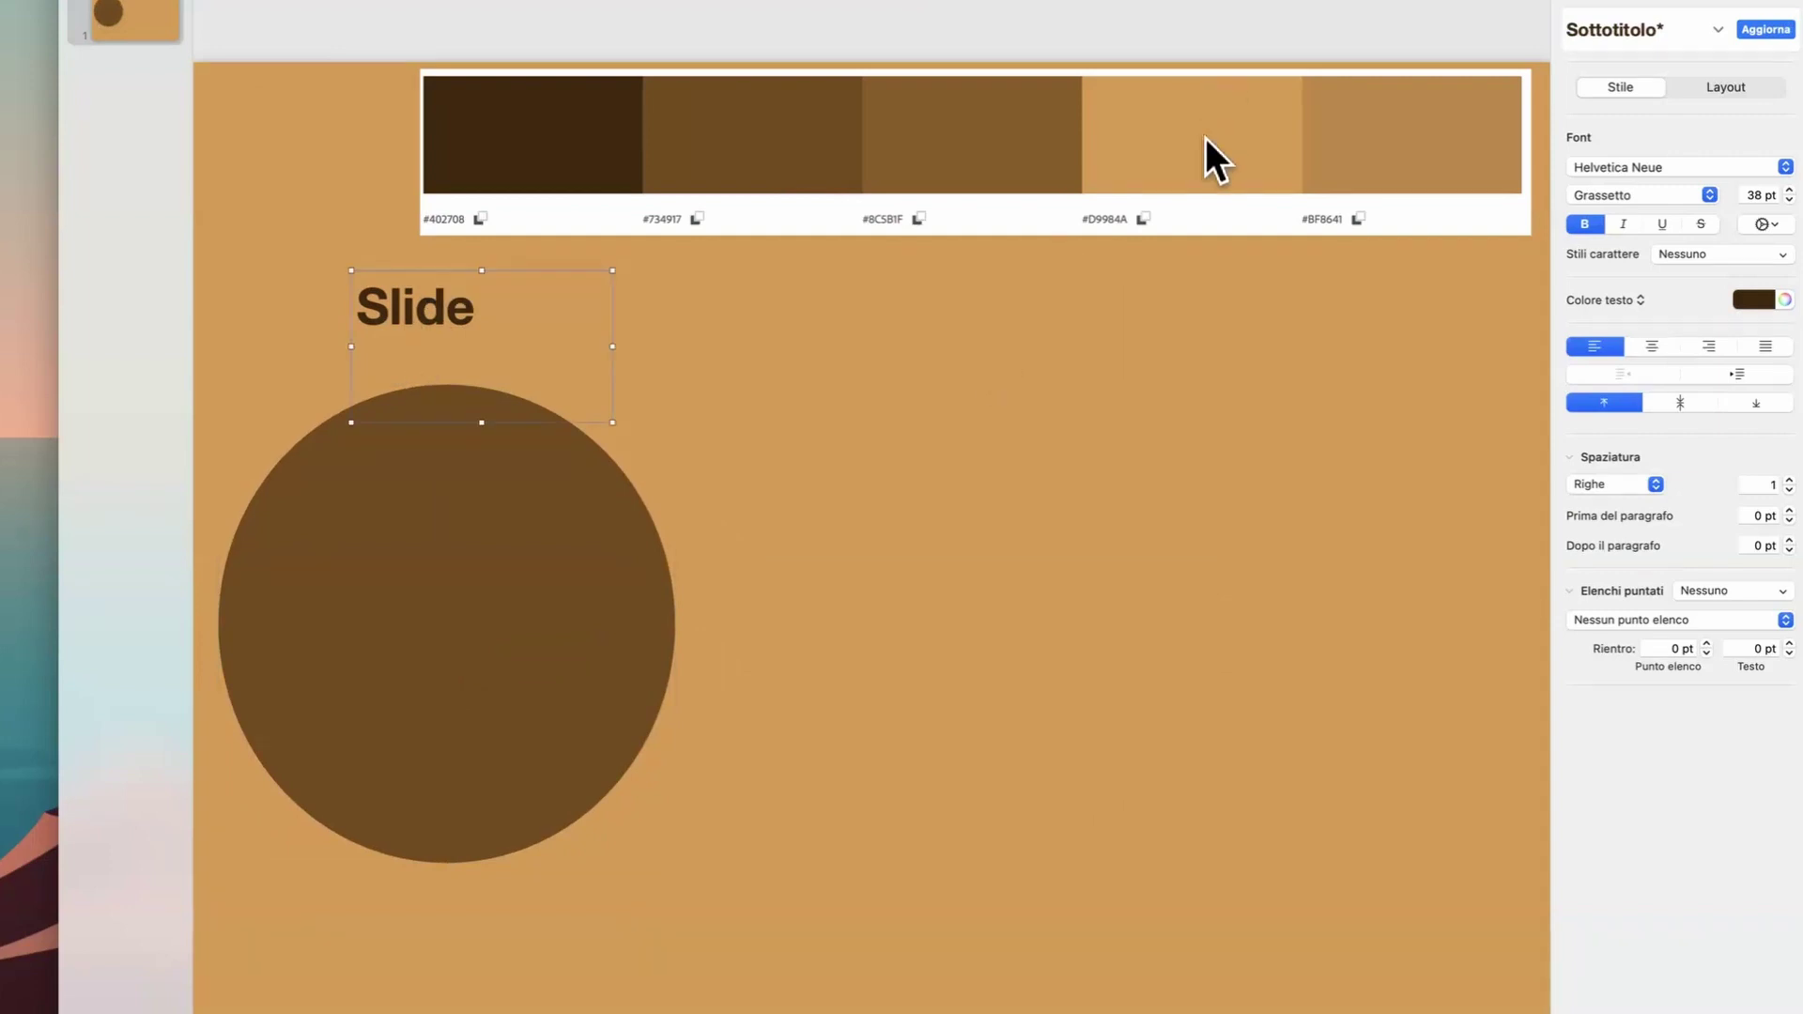
left_click_drag(1204, 137, 1175, 143)
left_click(511, 685)
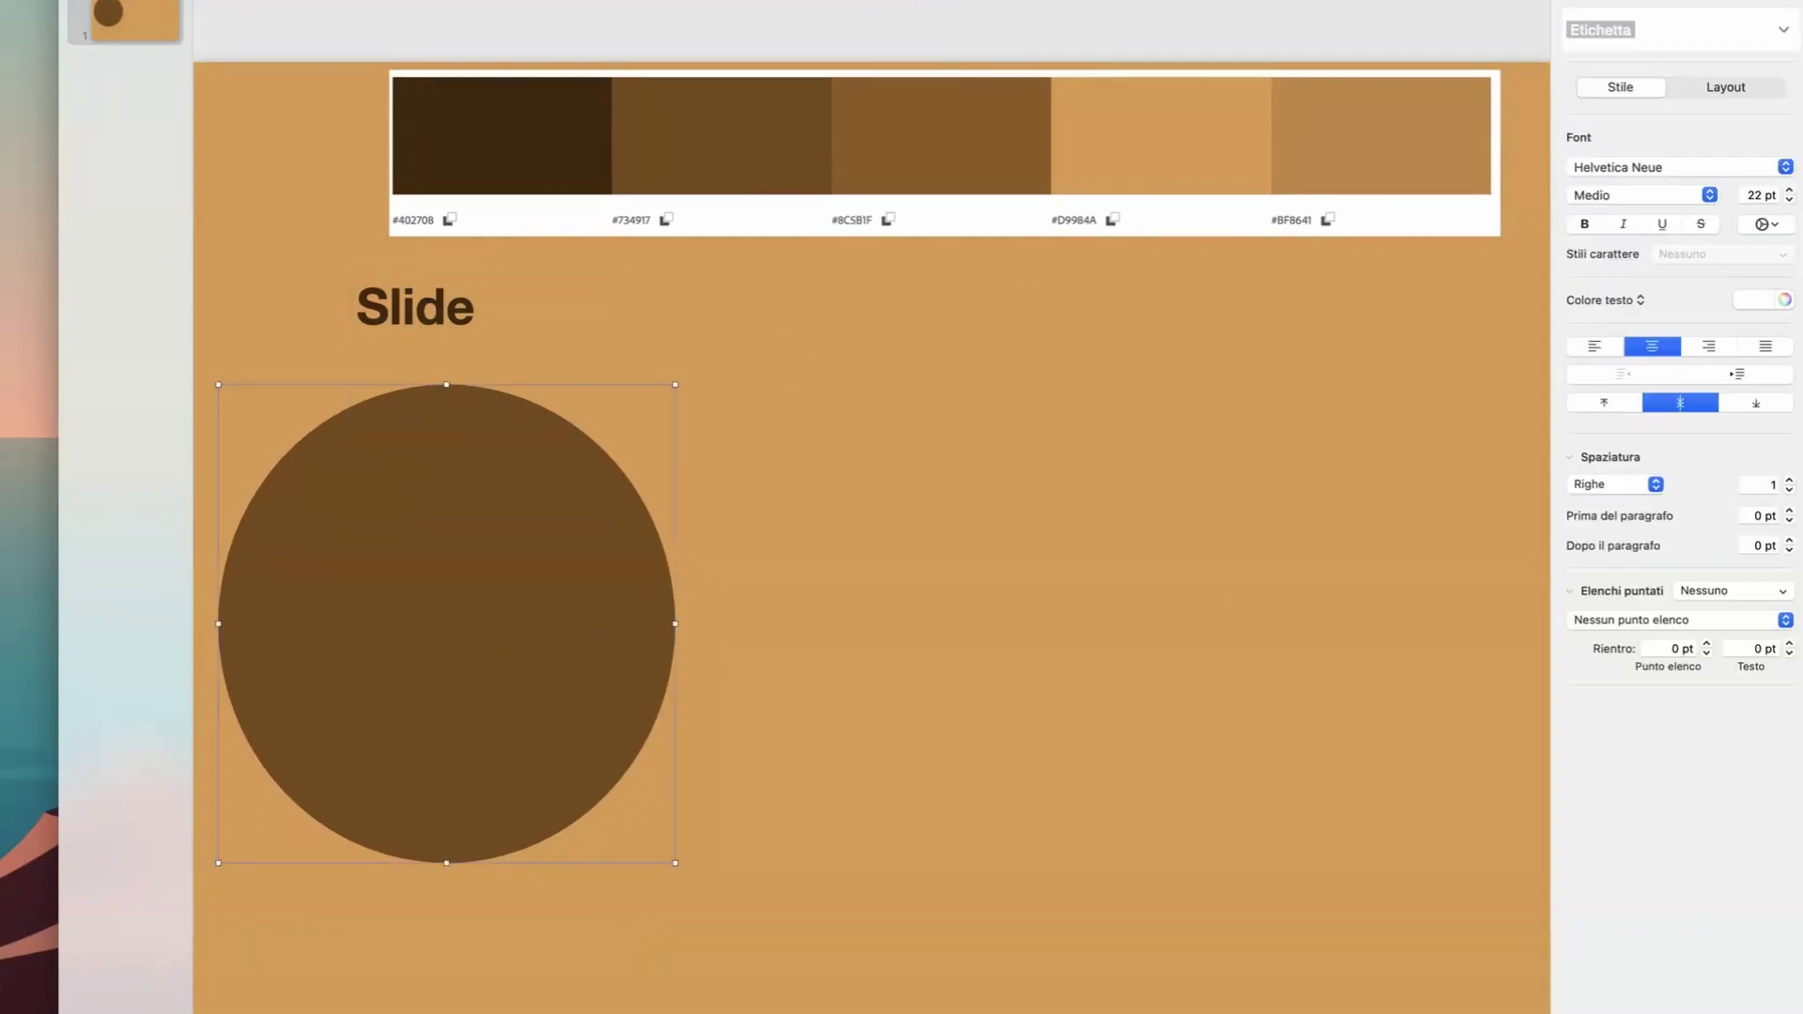
Step: Insert a basic square shape, enlarge it into a wider rectangle, and place it to the right of the circle
left_click(1027, 2)
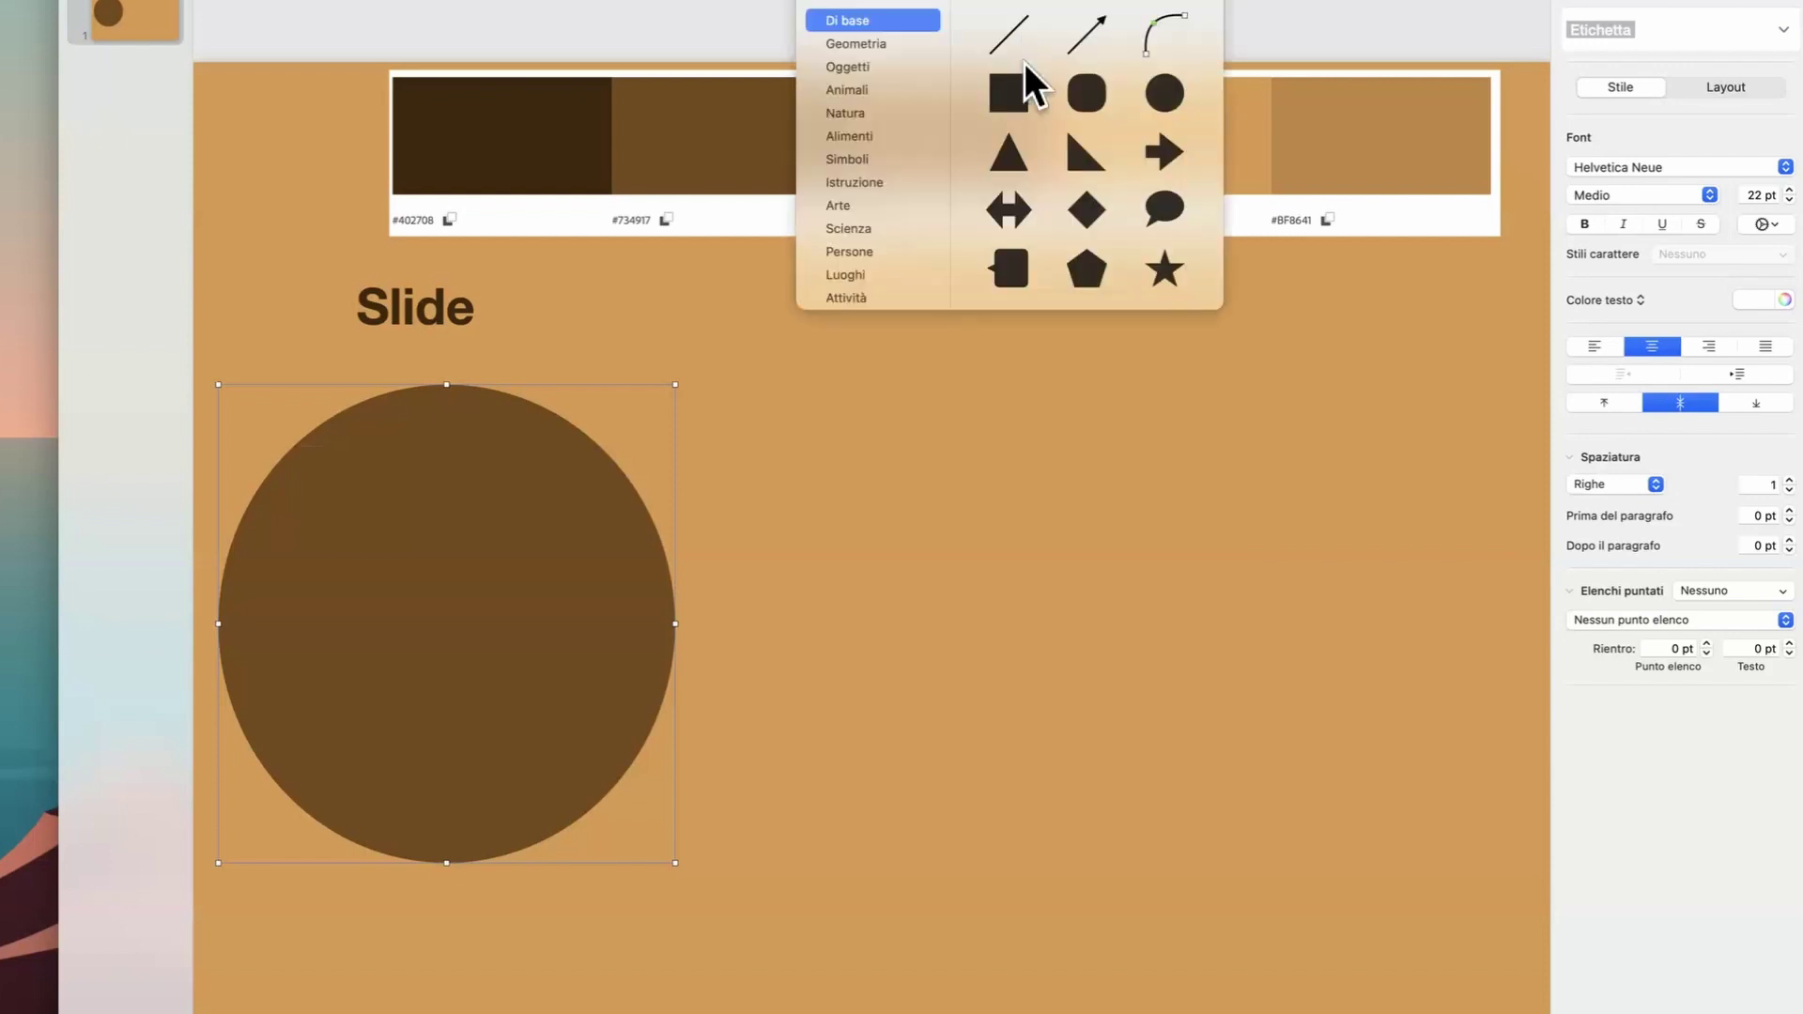
left_click(1026, 87)
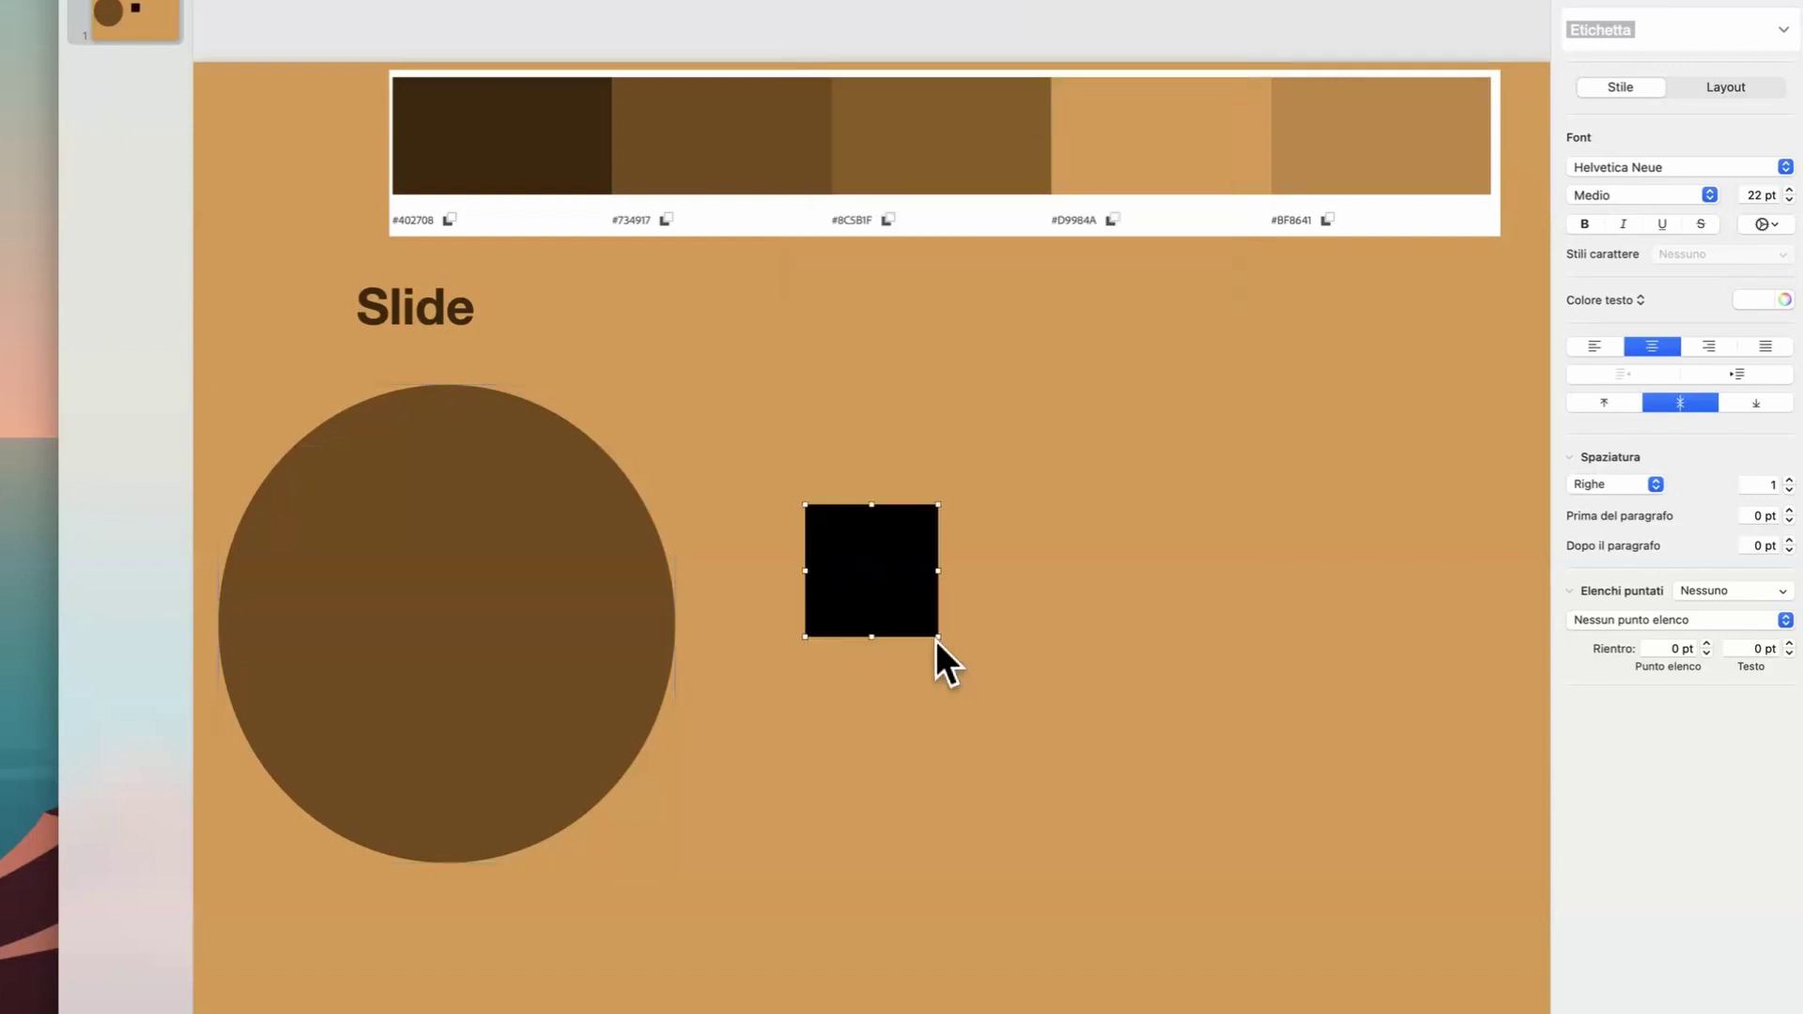
left_click_drag(938, 636, 1108, 743)
left_click_drag(993, 642, 1059, 646)
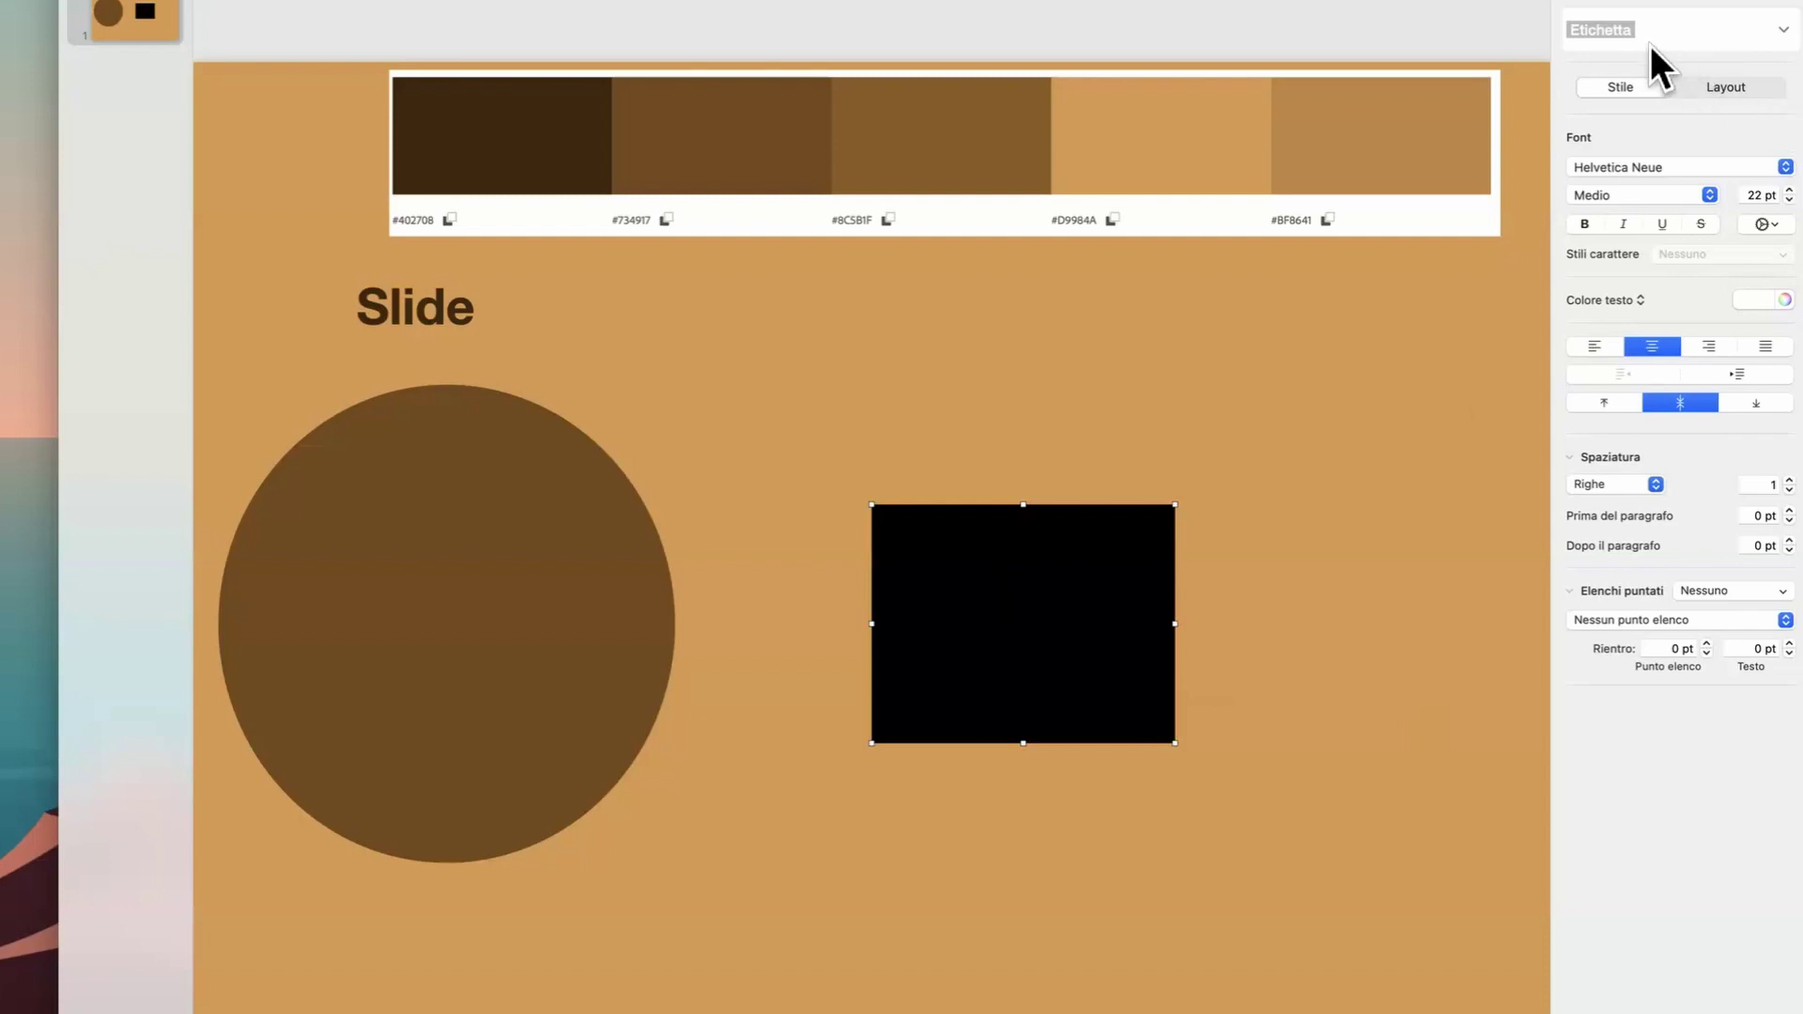
Step: Fill the new rectangle with the dark brown #402708 sampled from the palette image
left_click(1608, 14)
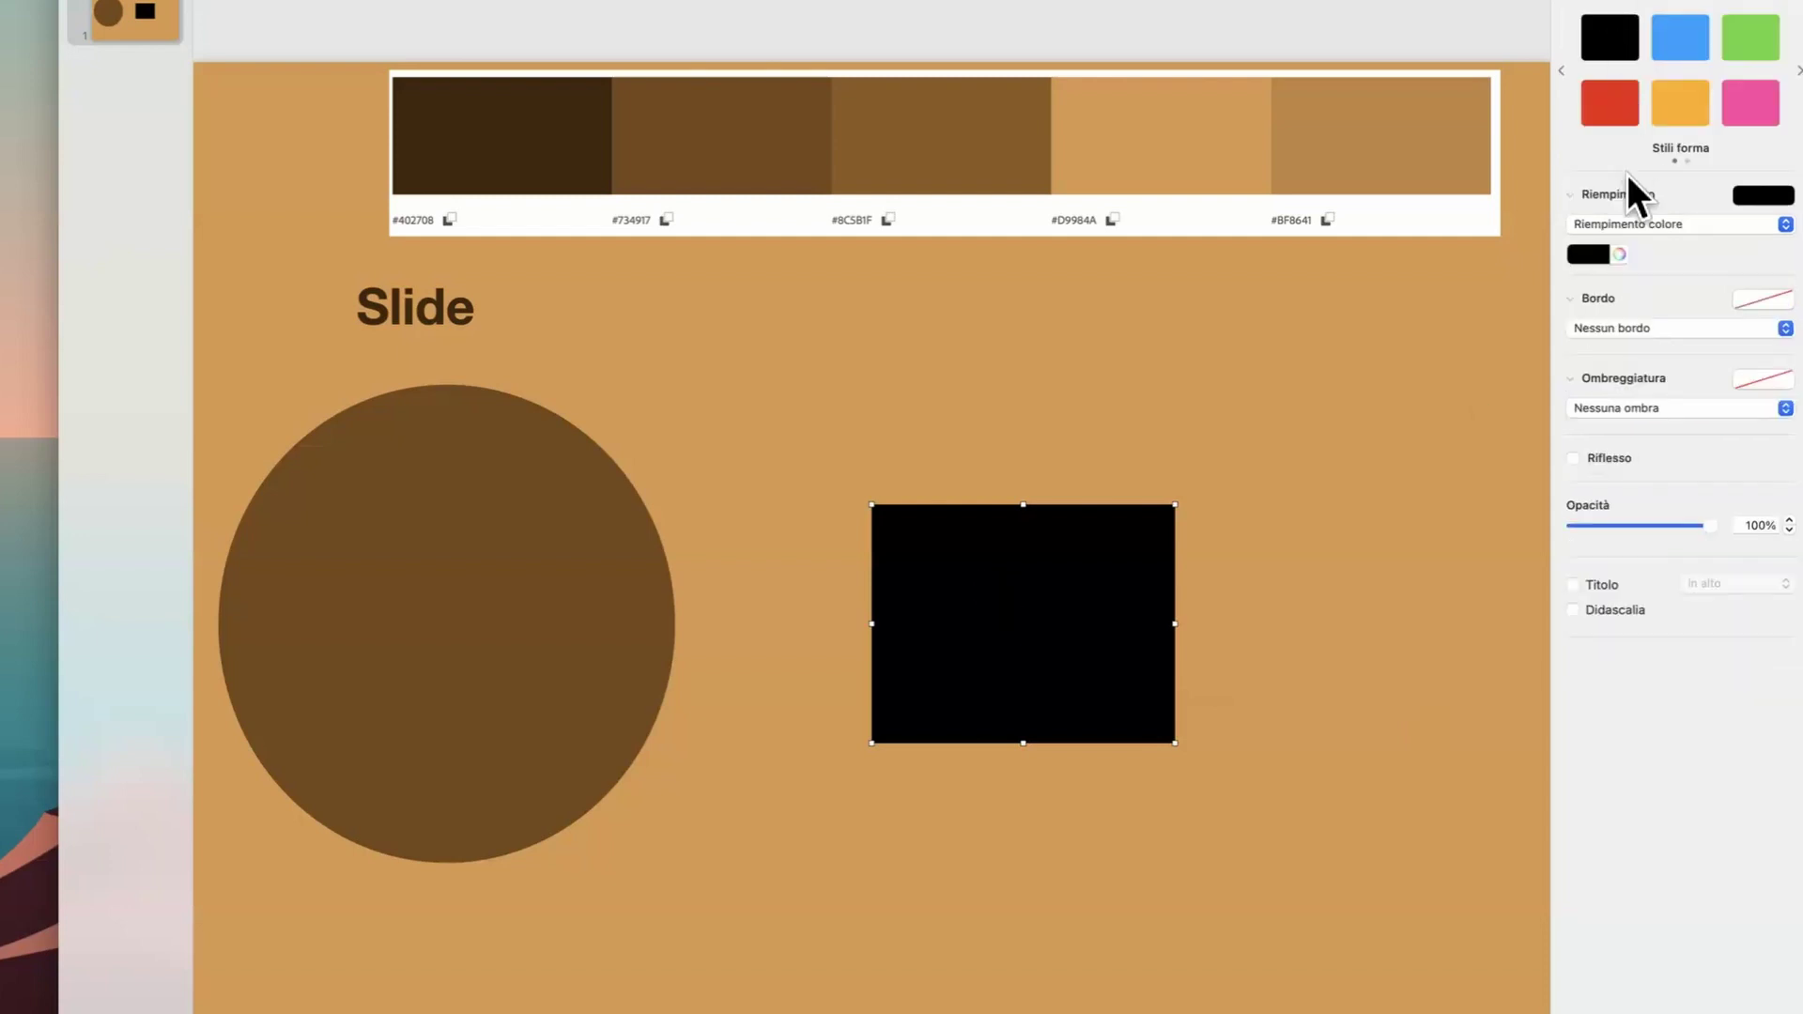
left_click(1617, 254)
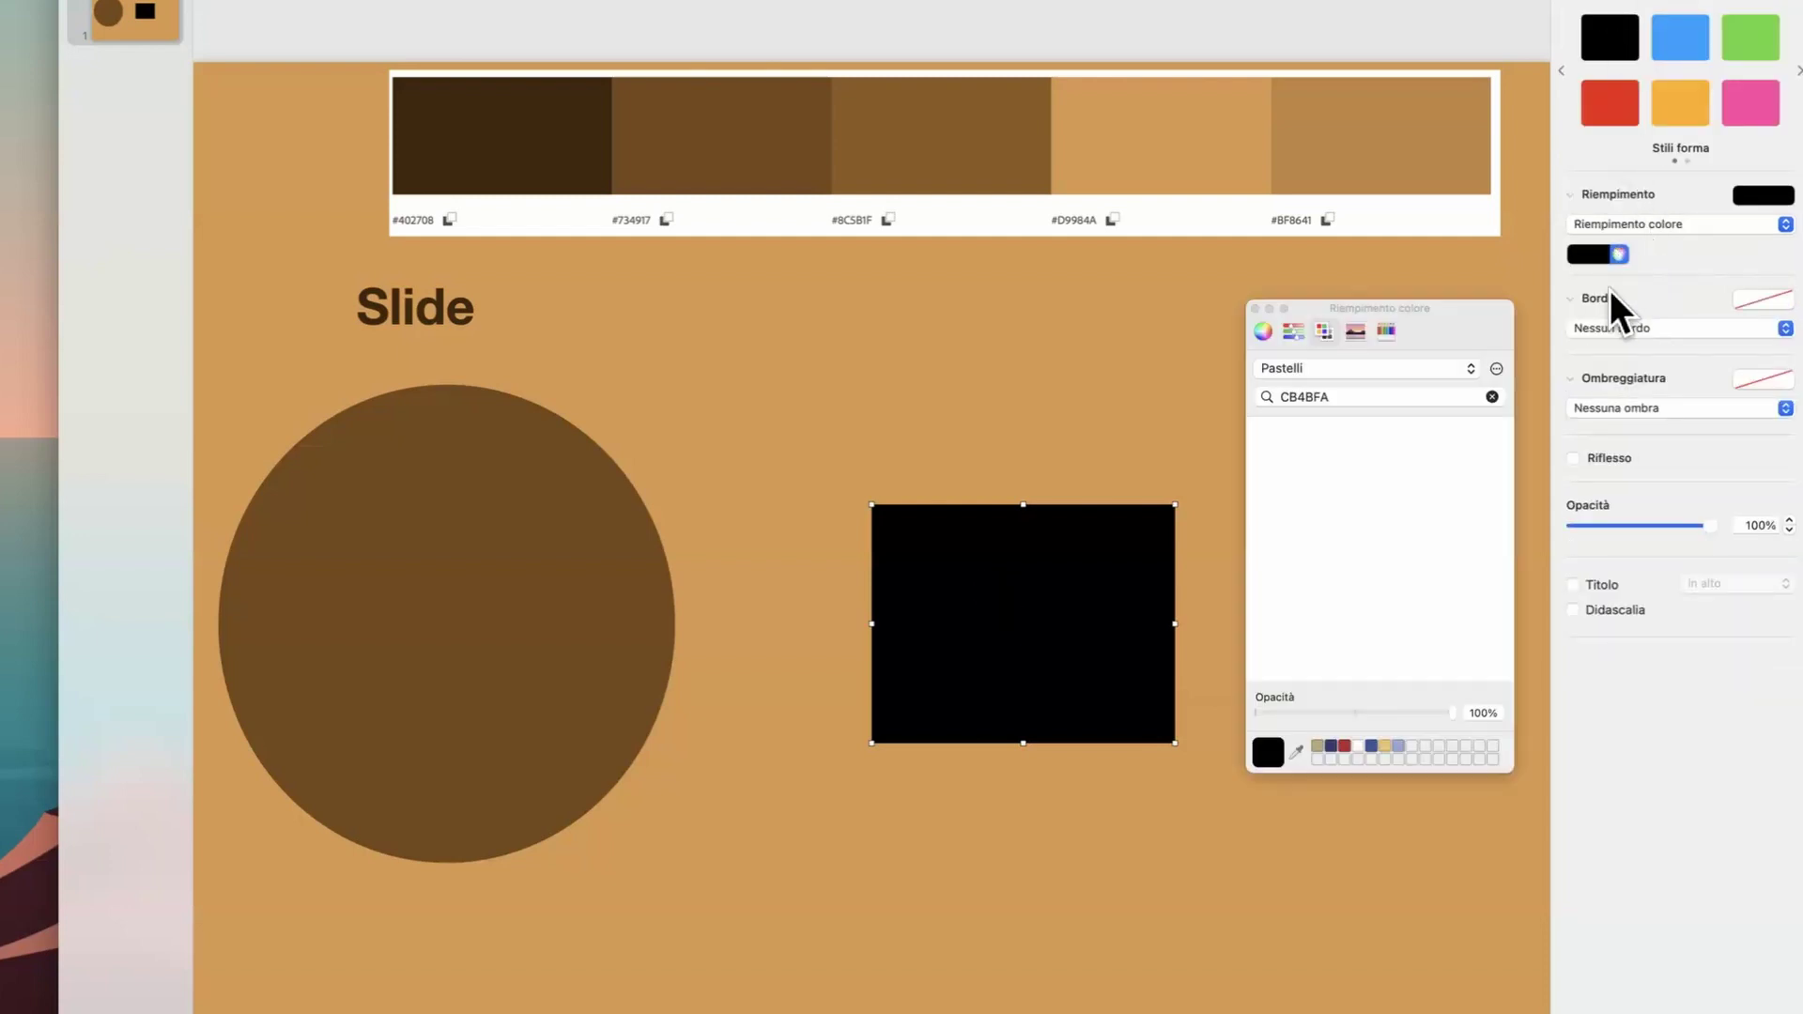
left_click(1296, 752)
left_click(514, 156)
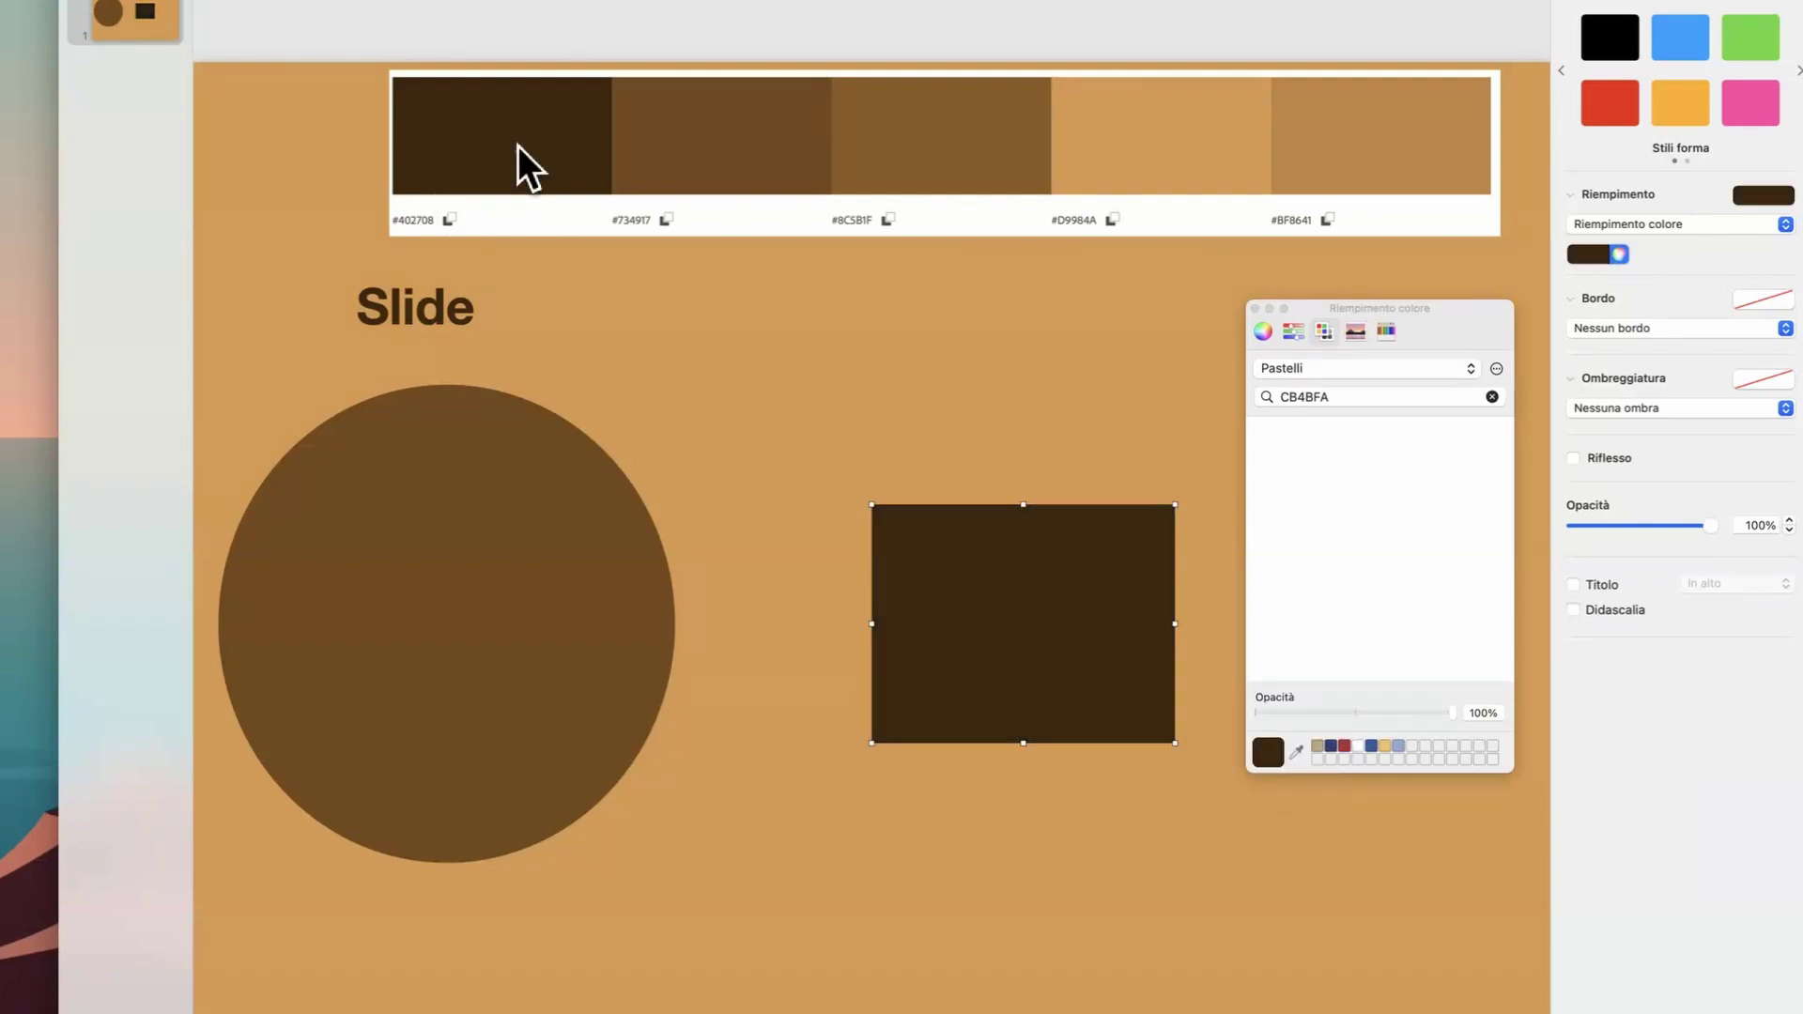
left_click(1112, 160)
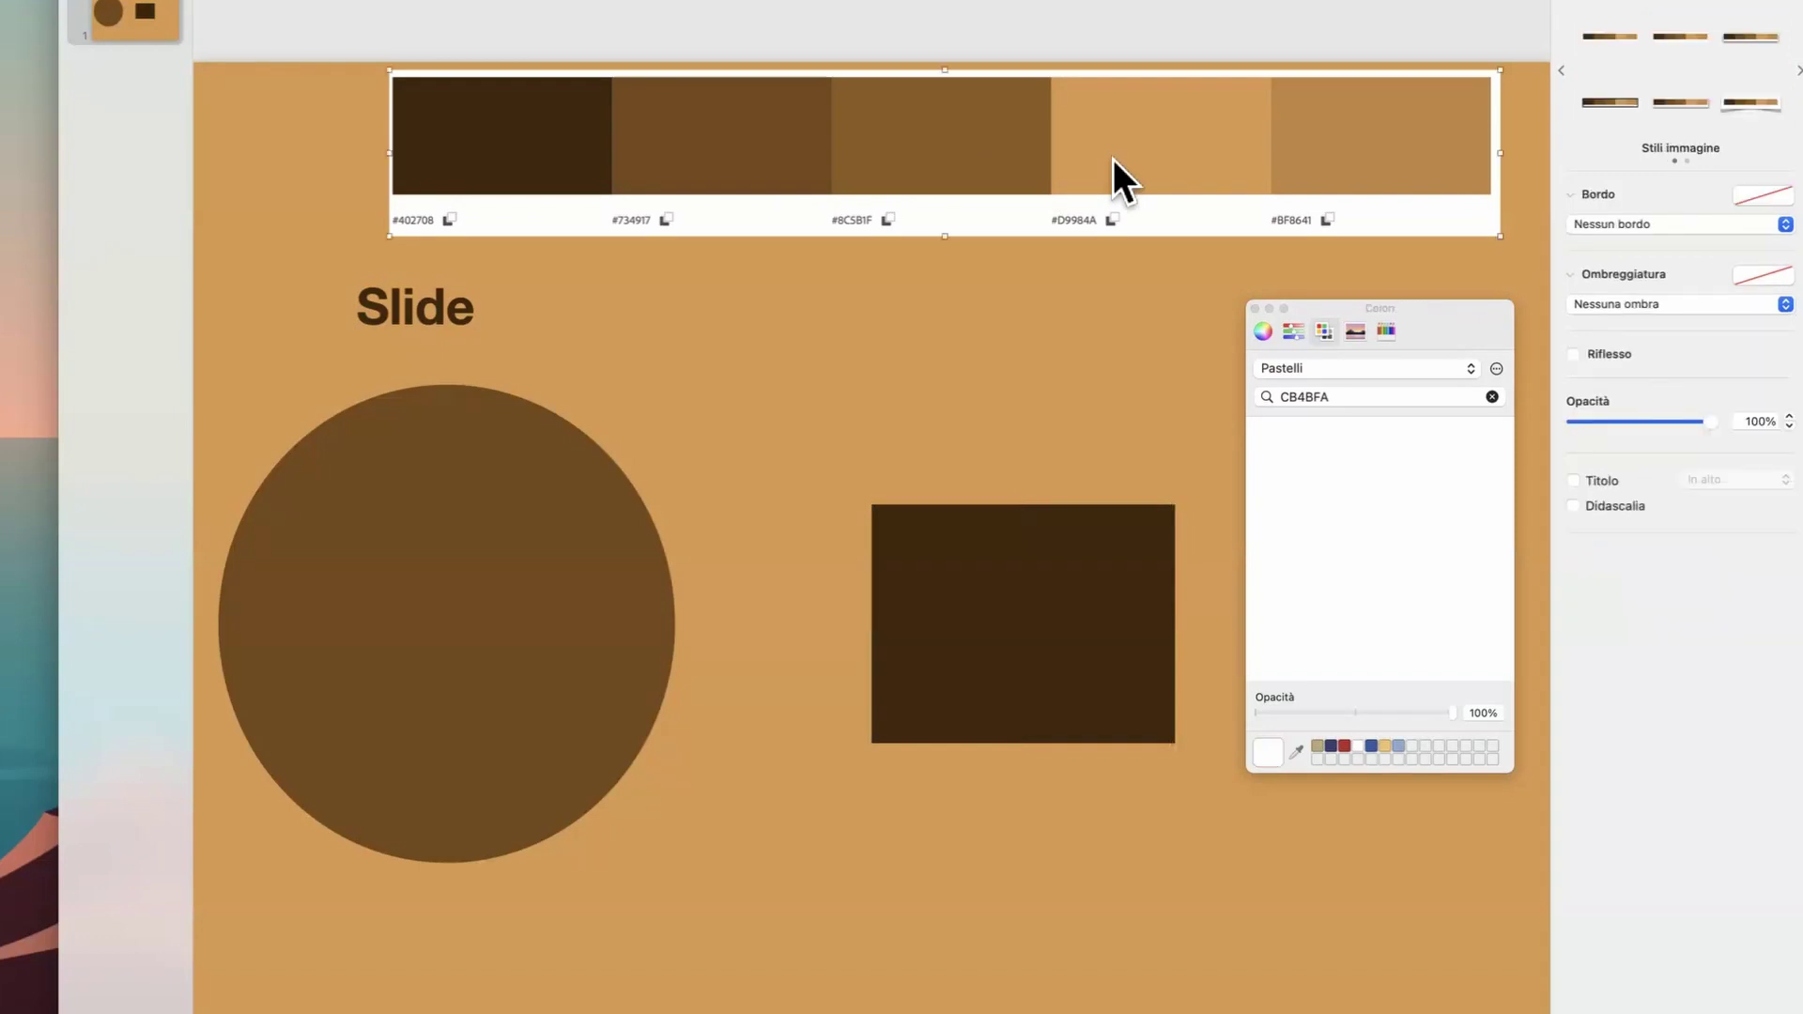
left_click(1297, 747)
left_click(1355, 150)
Step: Refill the rectangle with the light brown #BF8641 sampled from the palette image, and close the color picker
left_click(1127, 676)
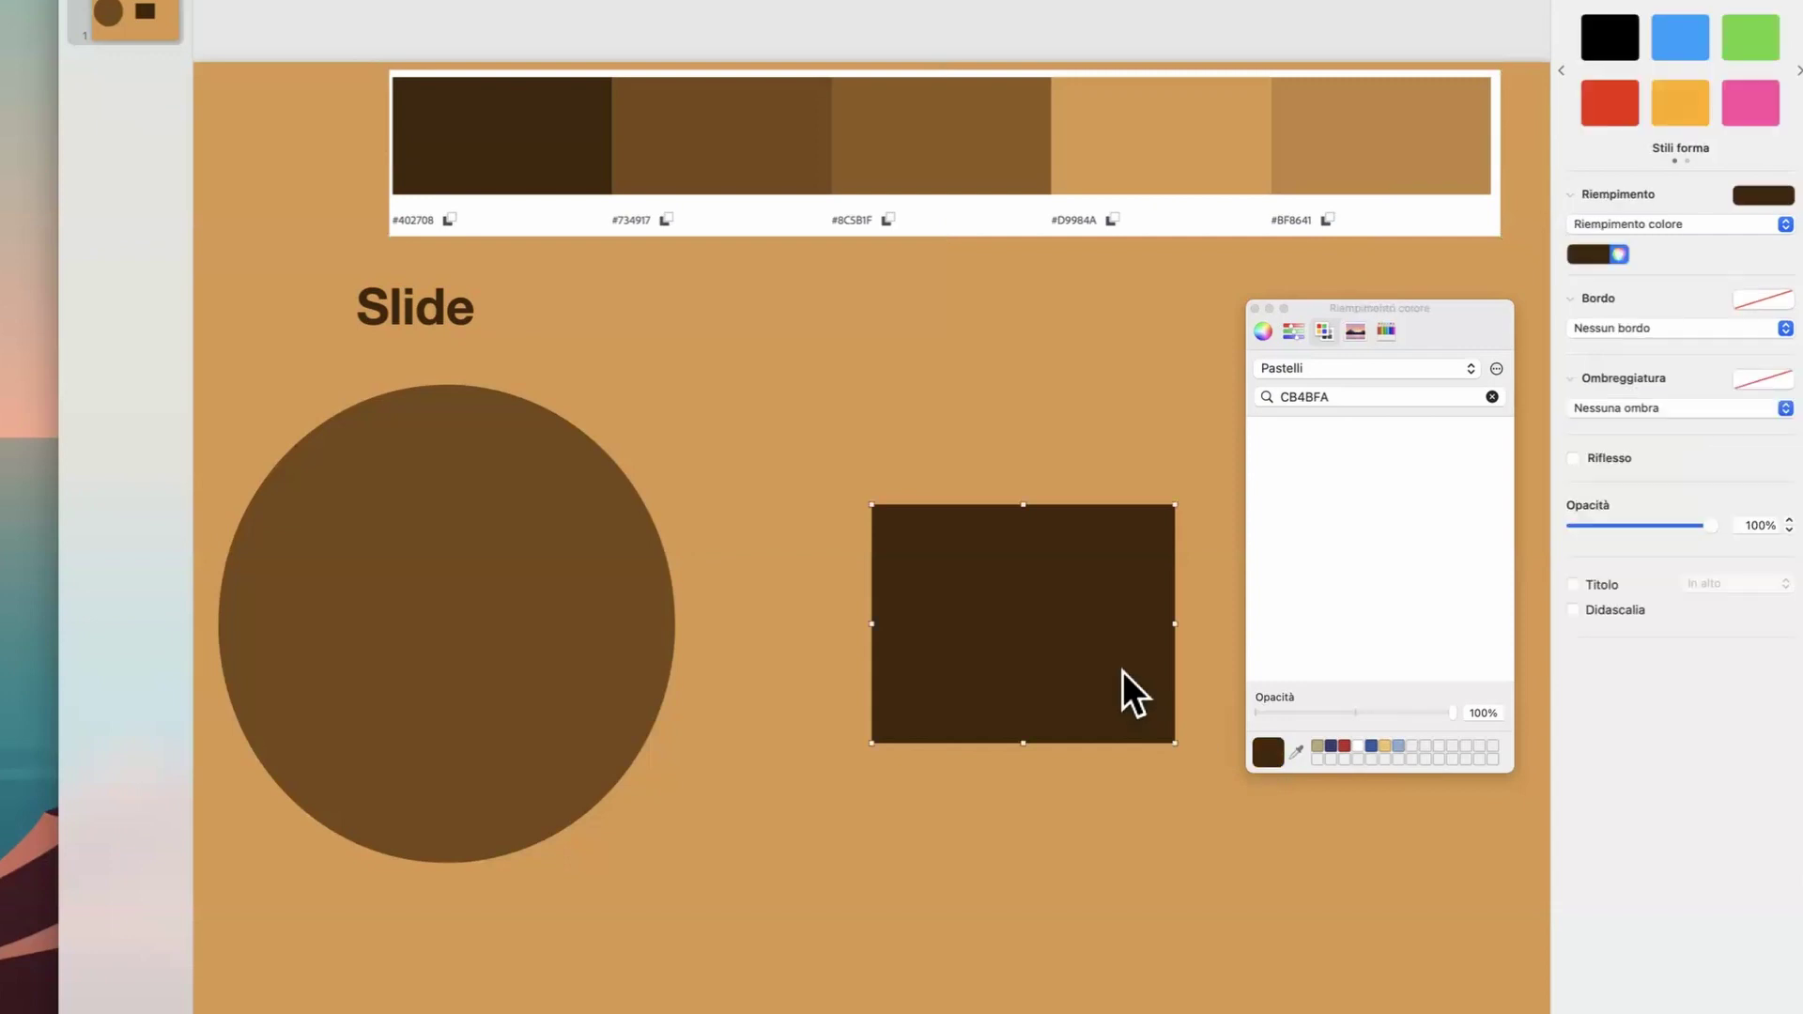
left_click(1297, 748)
left_click(1342, 148)
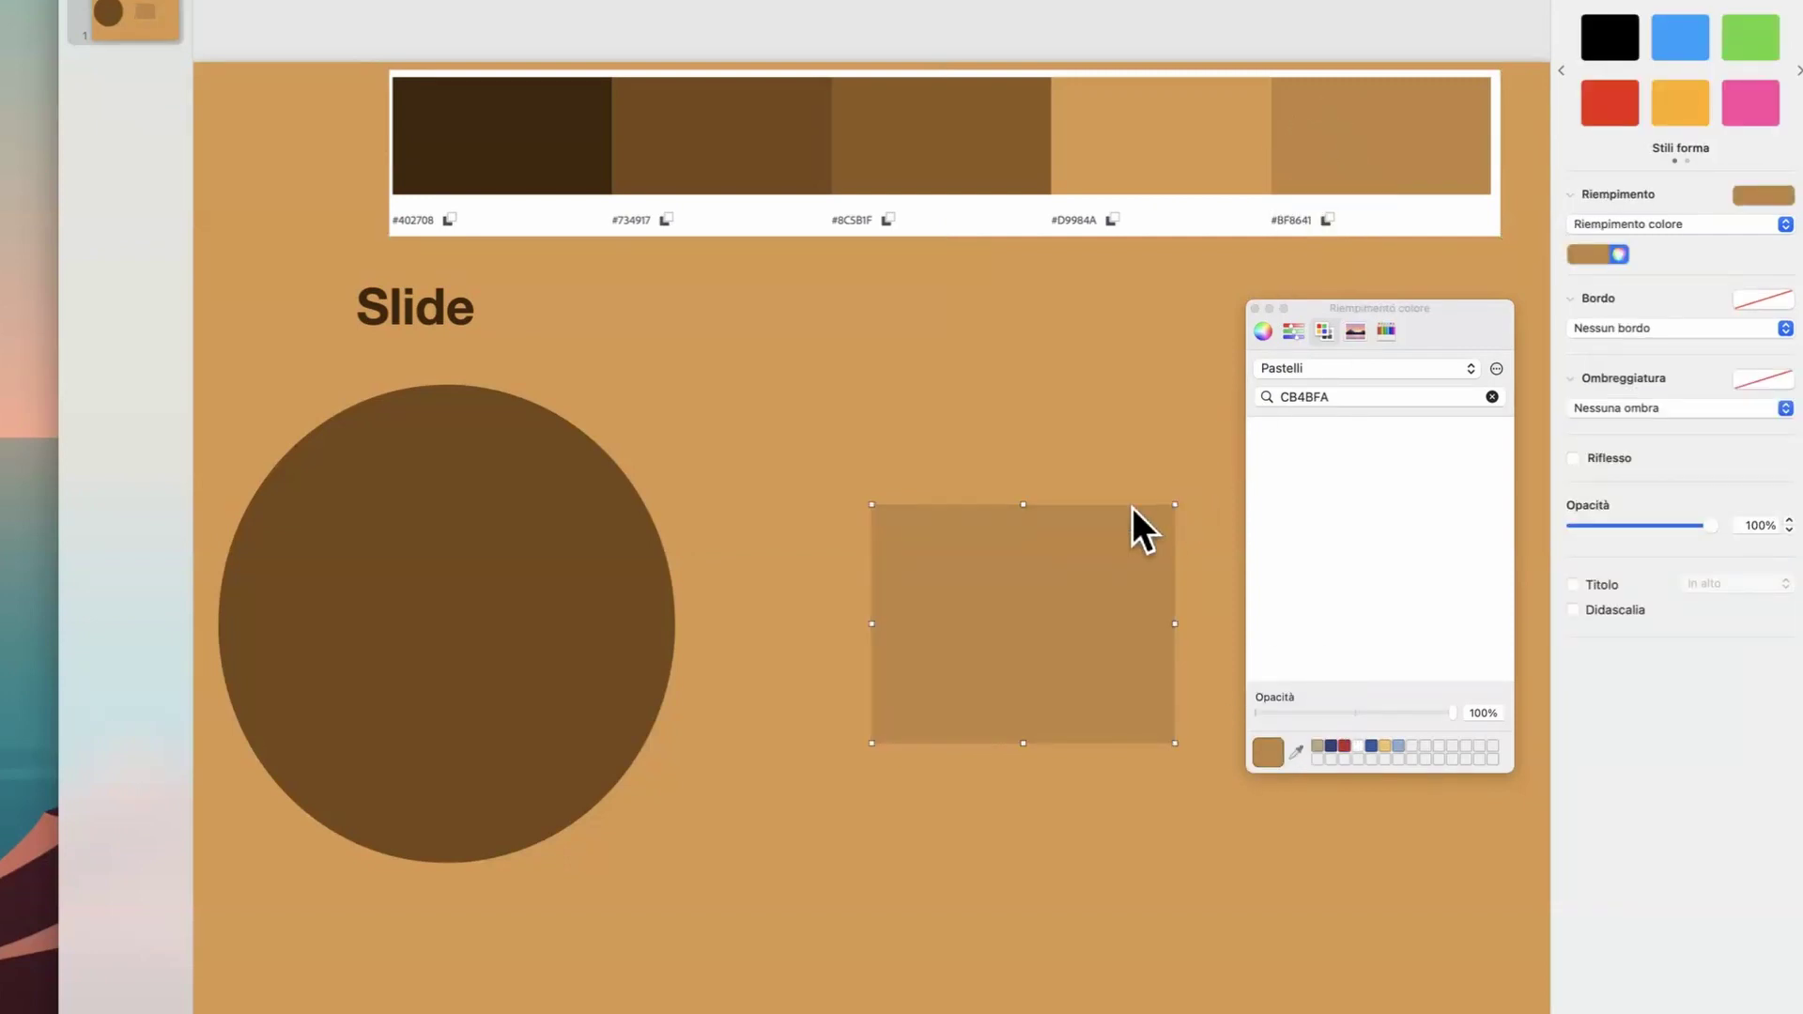
left_click(1255, 308)
Step: Nudge the rectangle and the circle, then move the "Slide" text onto the rectangle and bring it to the front
left_click_drag(982, 657, 980, 662)
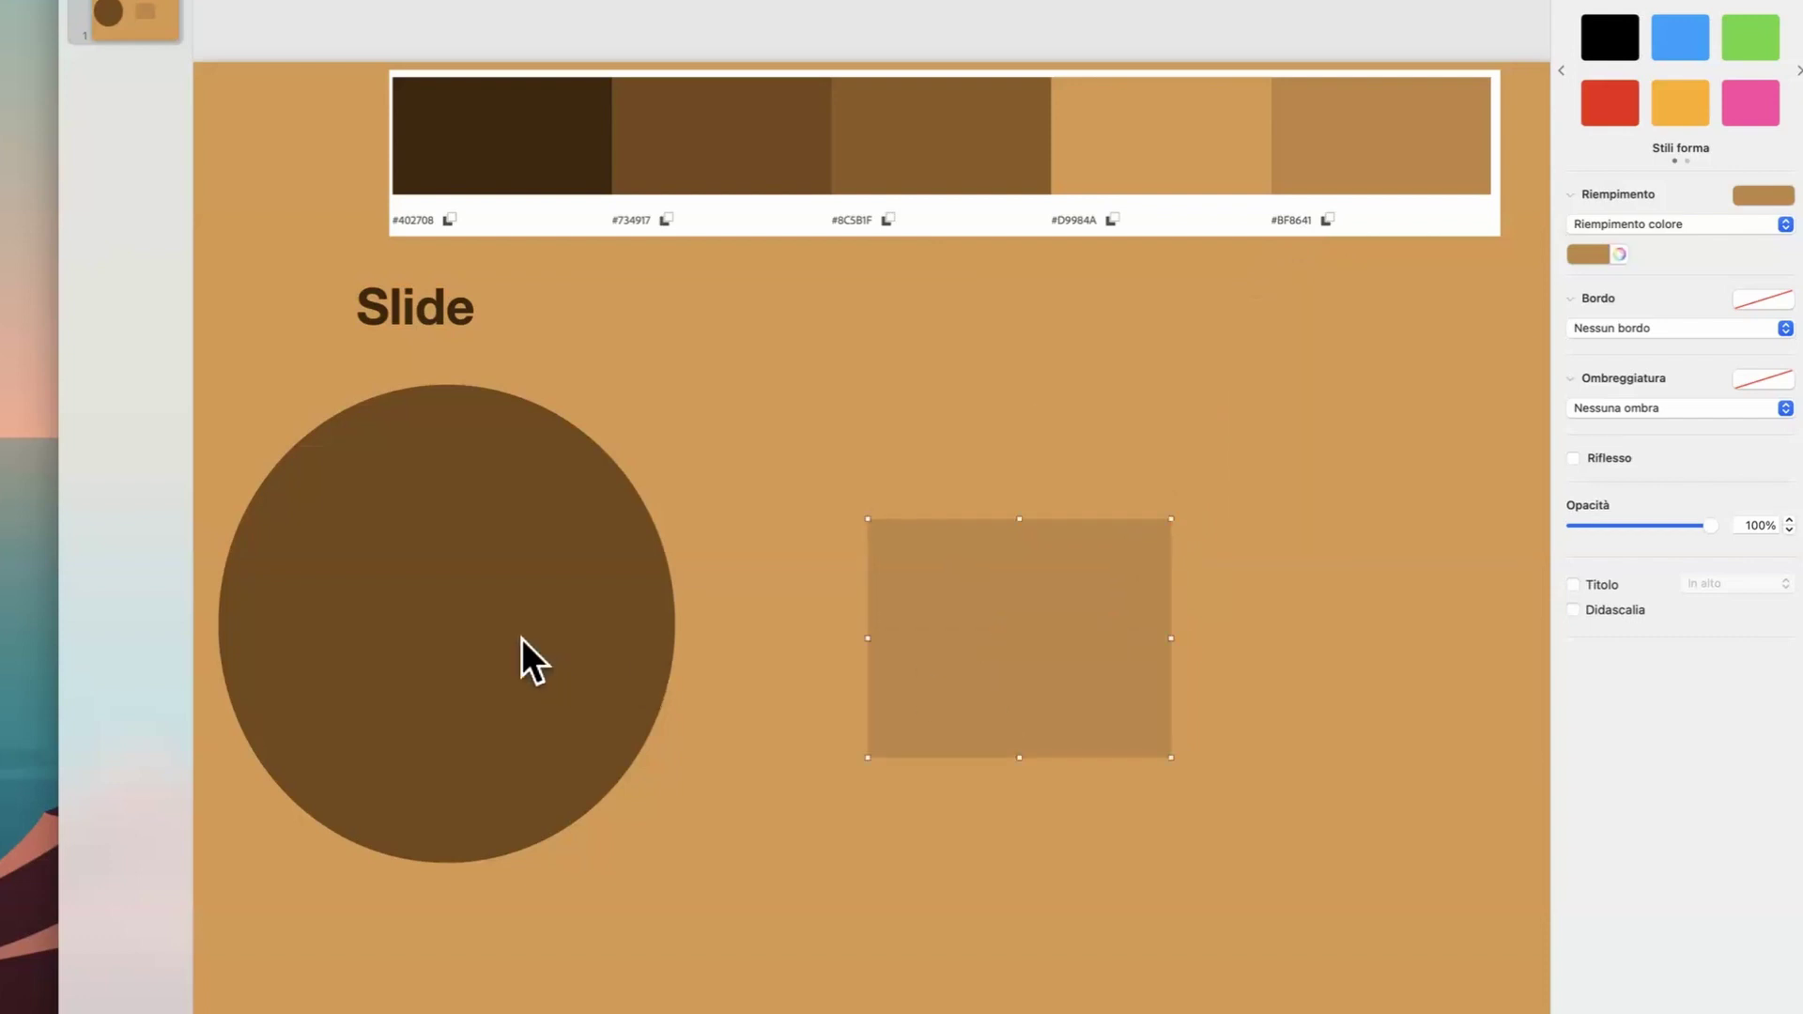
left_click_drag(521, 639, 490, 607)
left_click(441, 323)
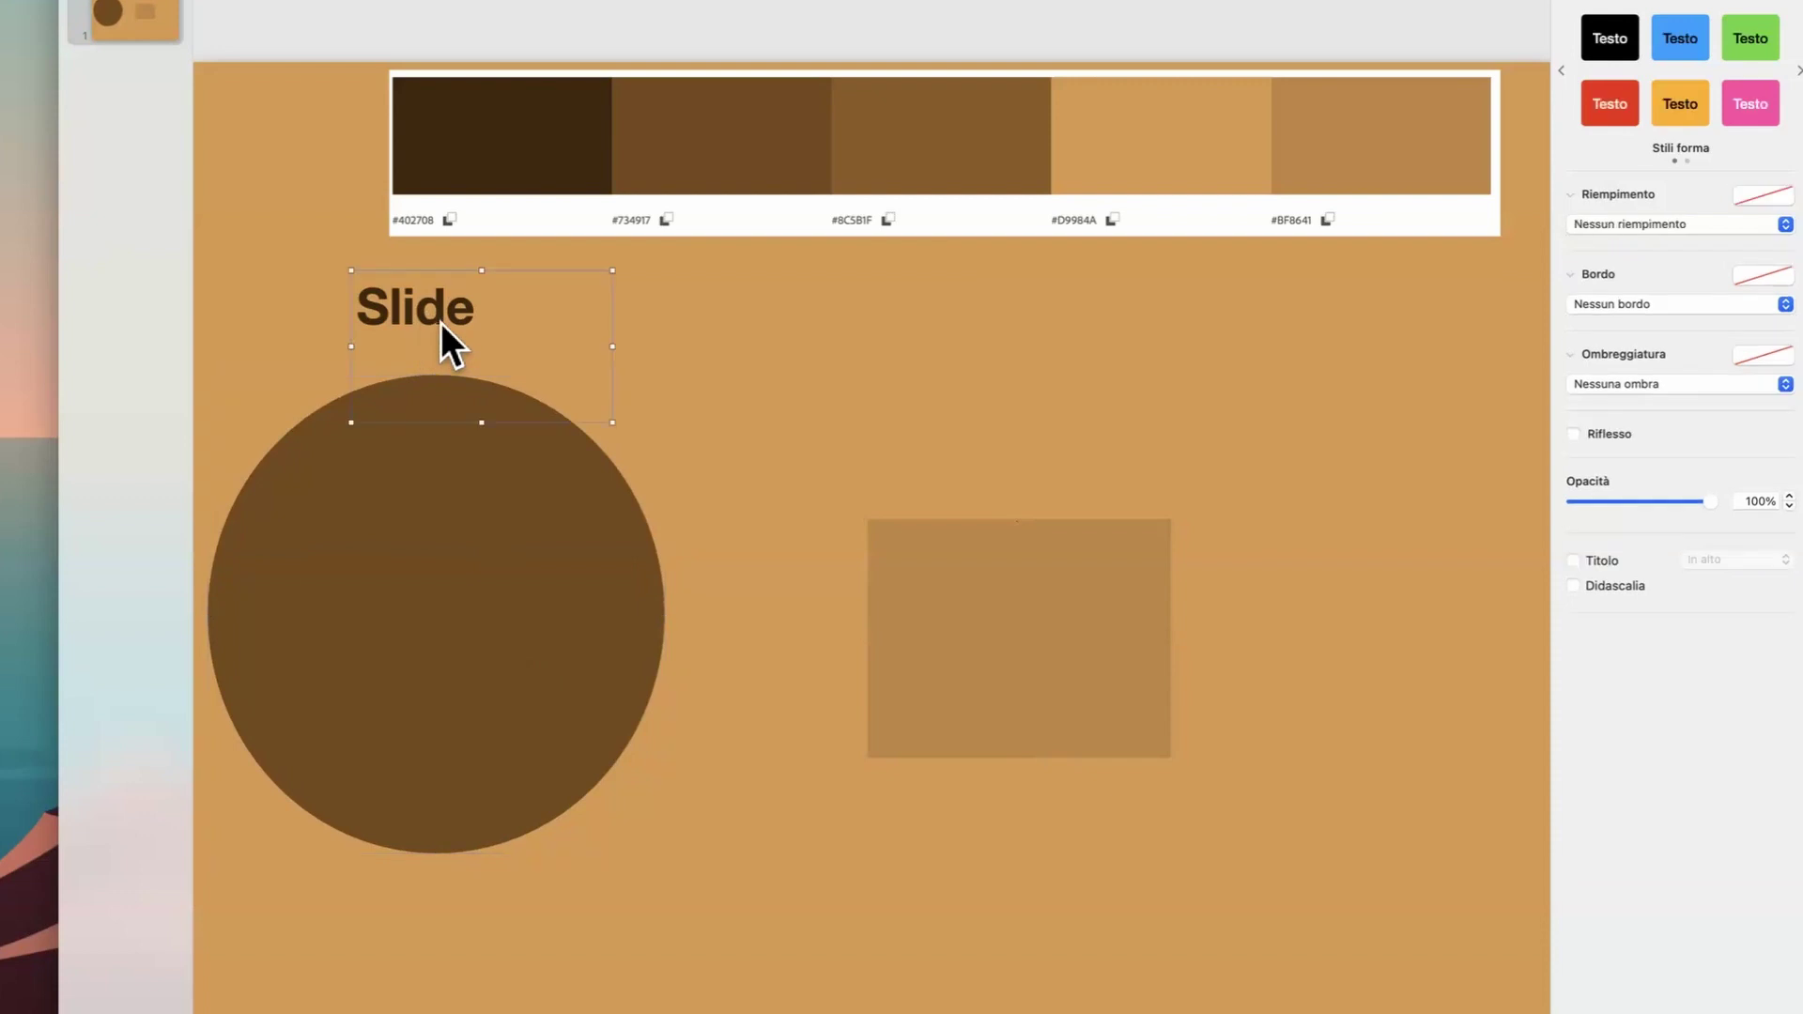
left_click_drag(560, 408, 1000, 622)
key("shift+super+f")
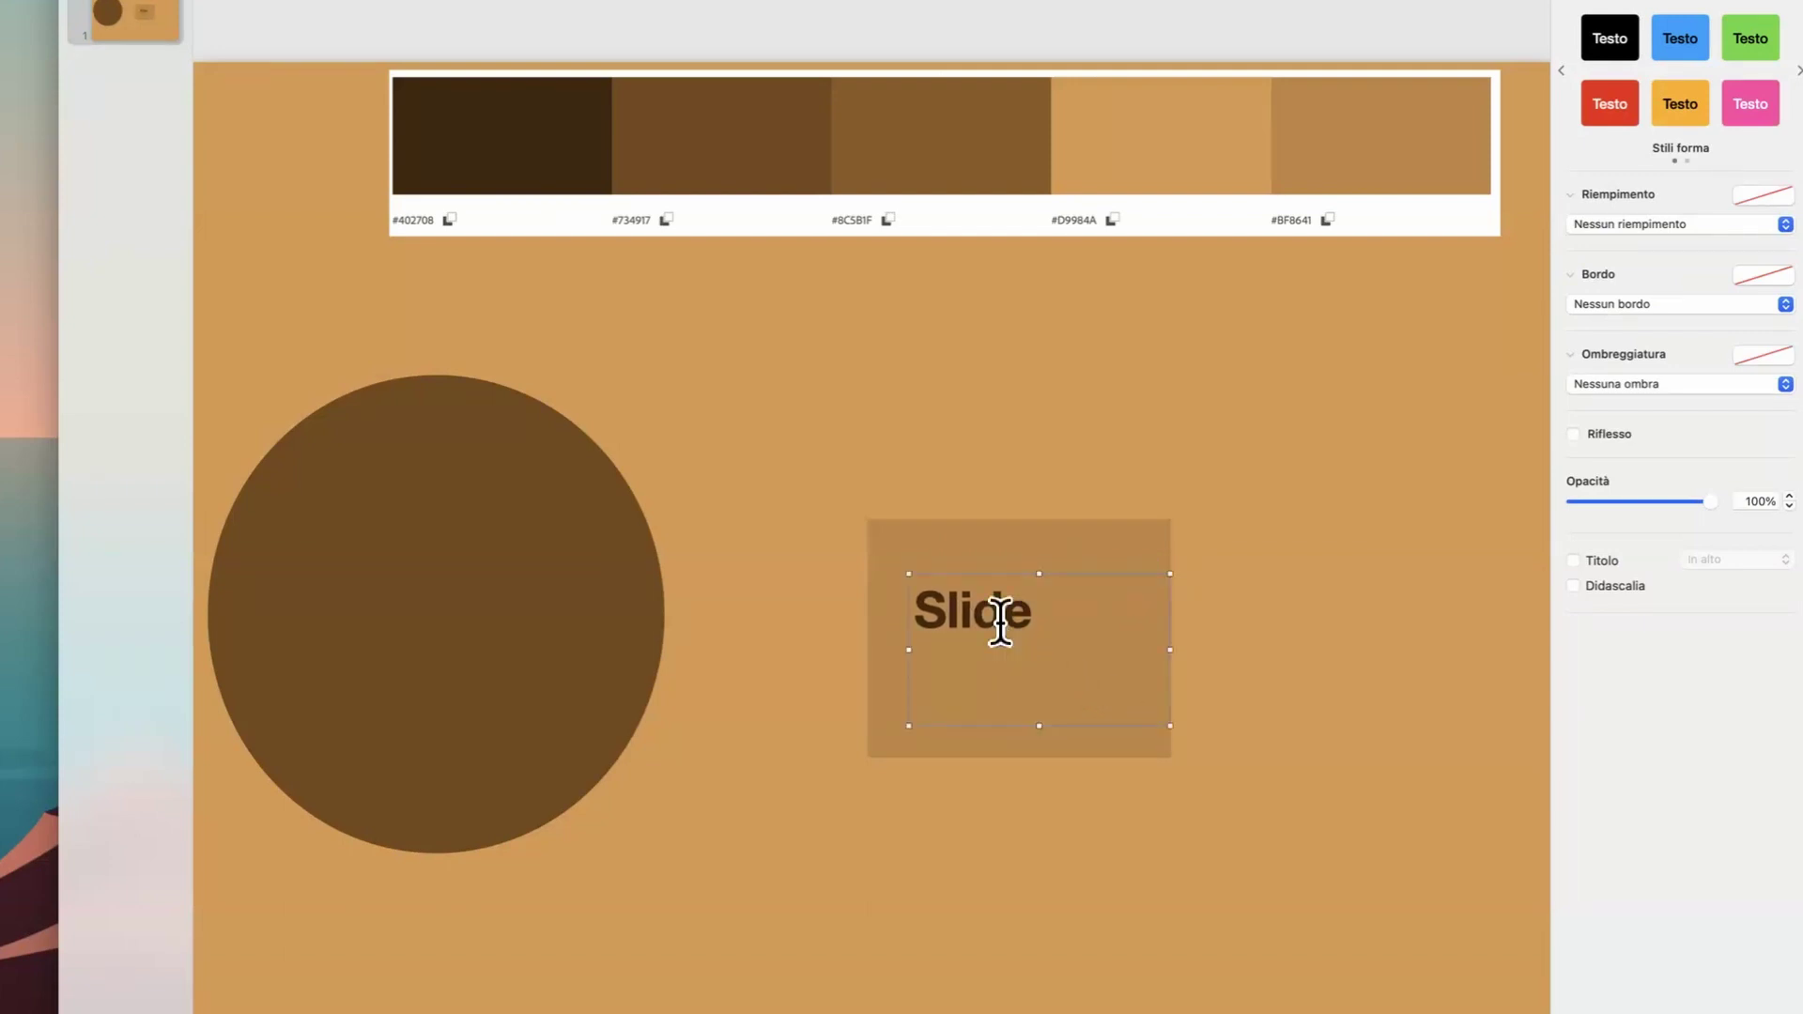
Step: Replace the word "Slide" on the rectangle with "Testo titolo"
double_click(1000, 619)
type("Test")
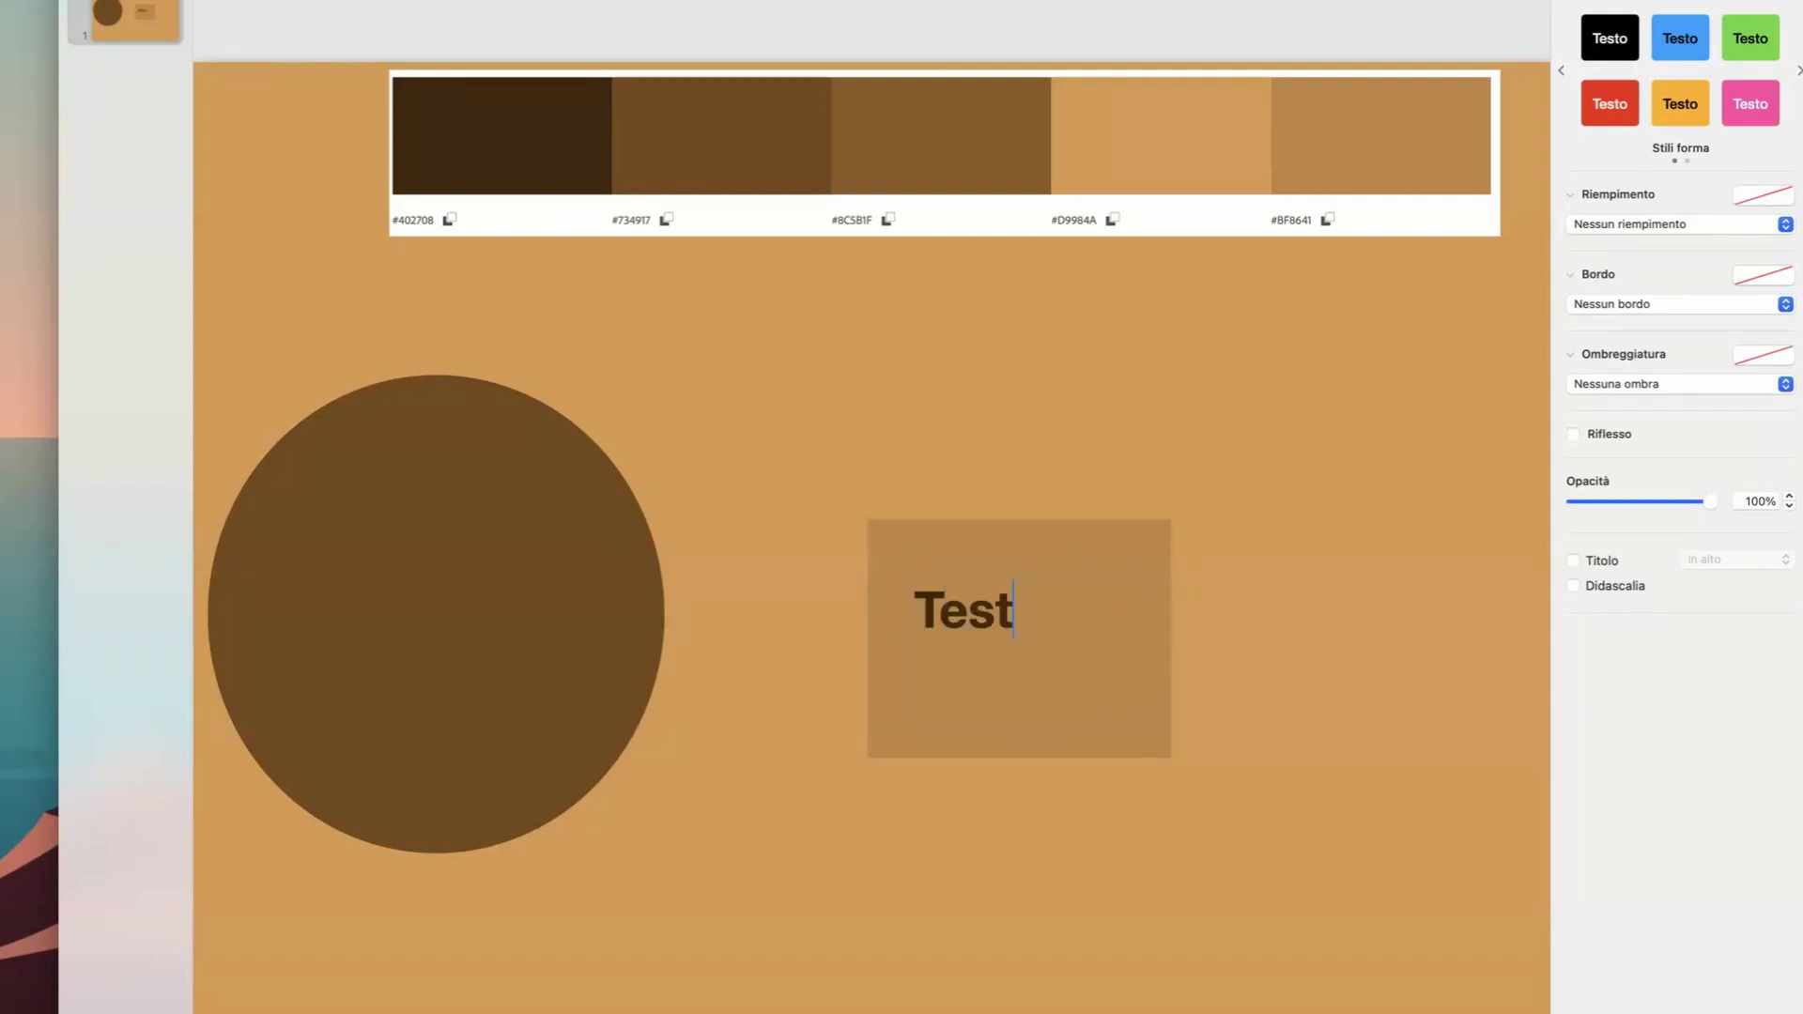
type("o titolo")
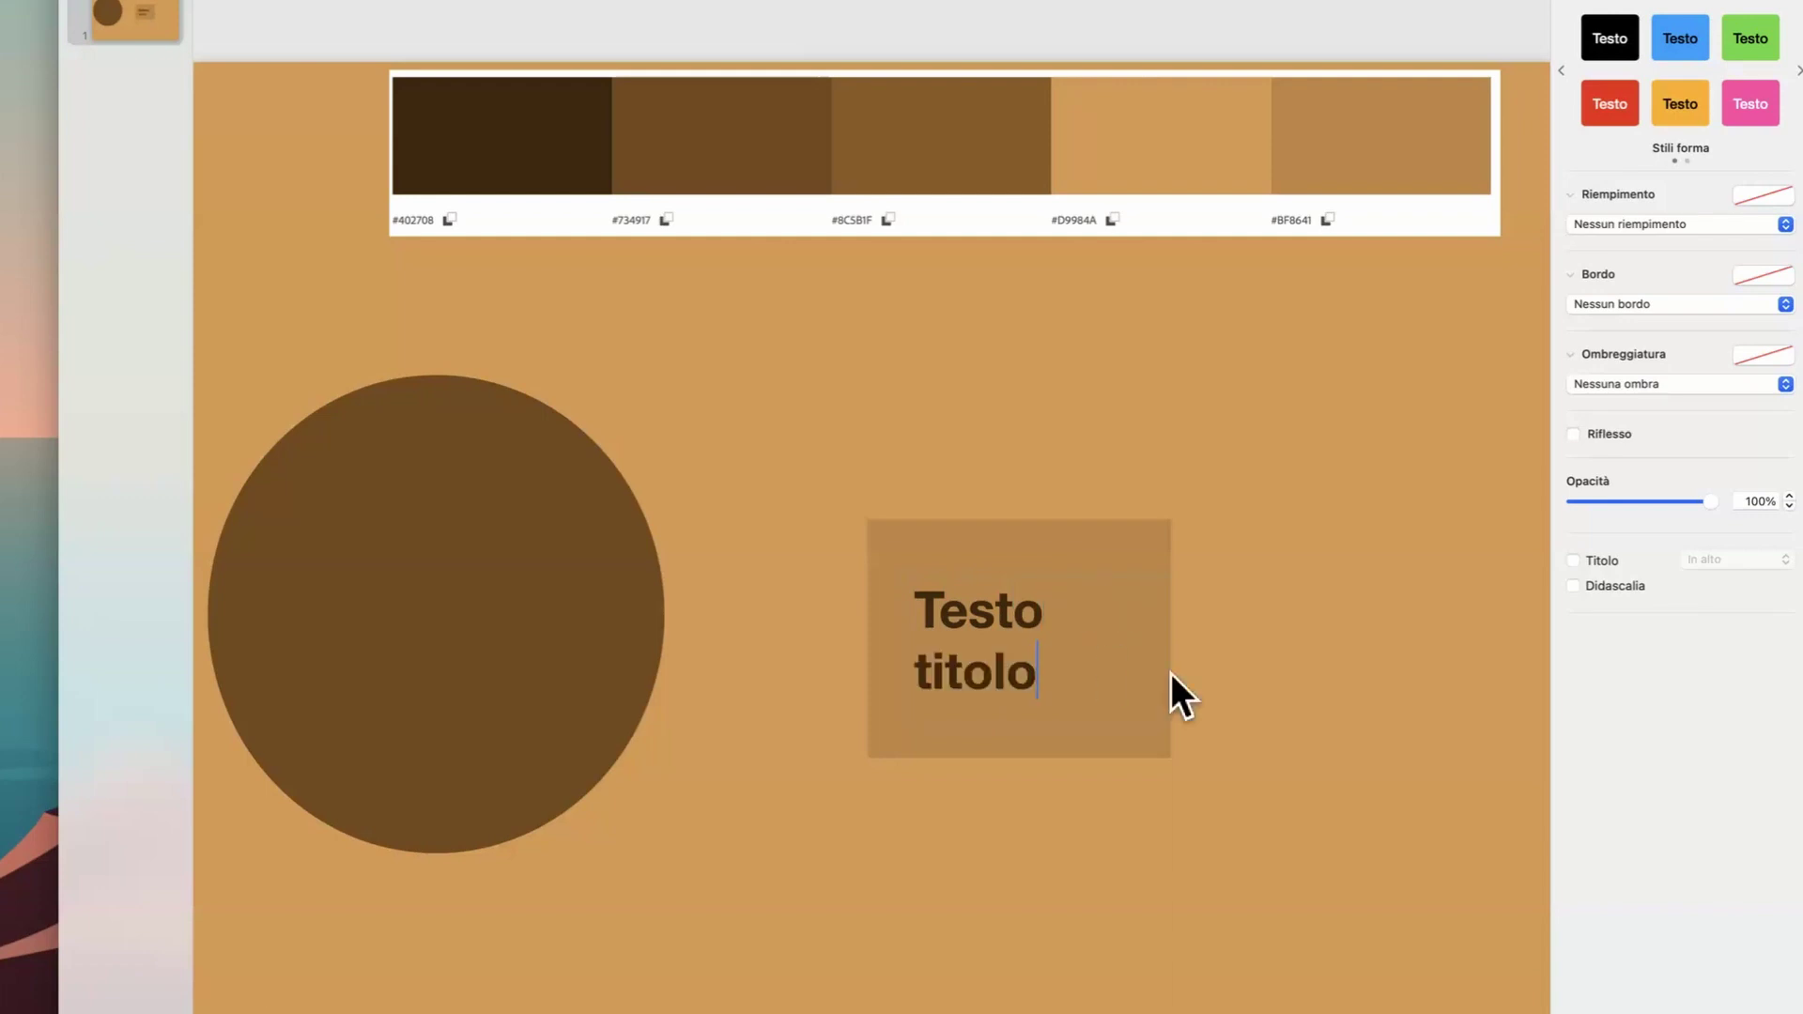
left_click(1207, 673)
left_click(1071, 669)
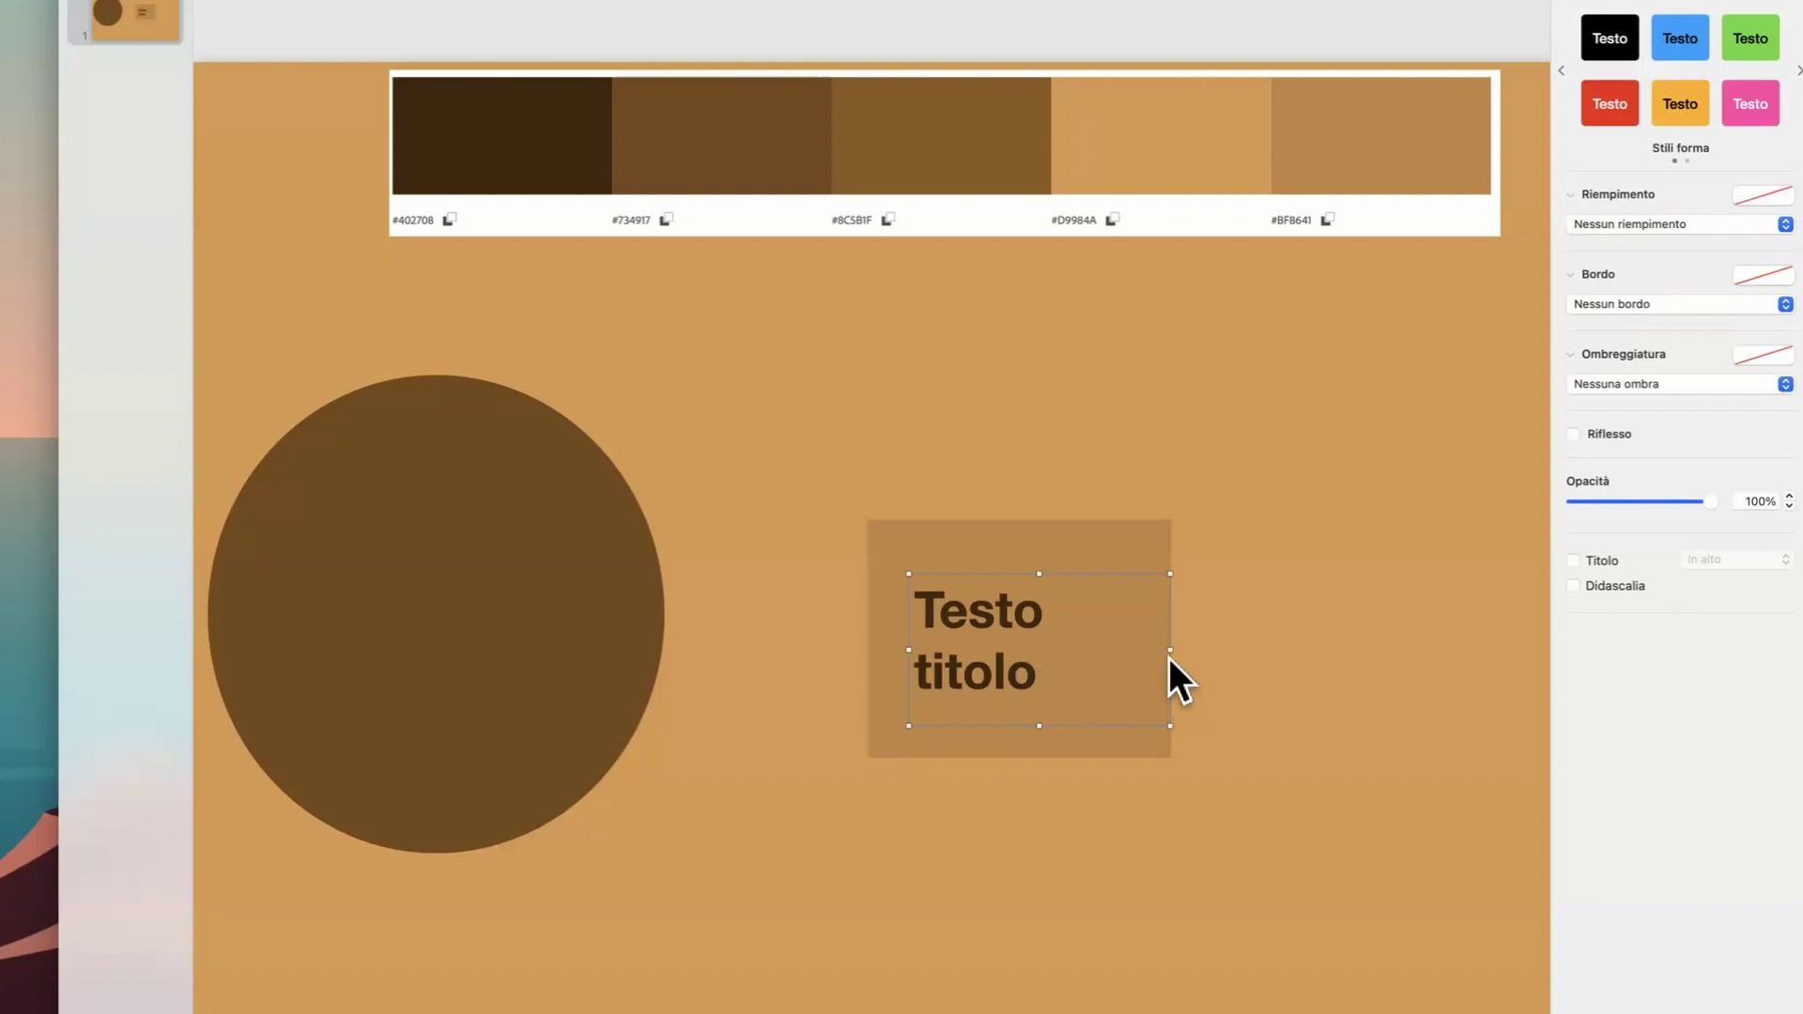
Step: Widen the "Testo titolo" text box until it fits on one line, and center it horizontally in the rectangle
left_click_drag(1169, 648, 1235, 632)
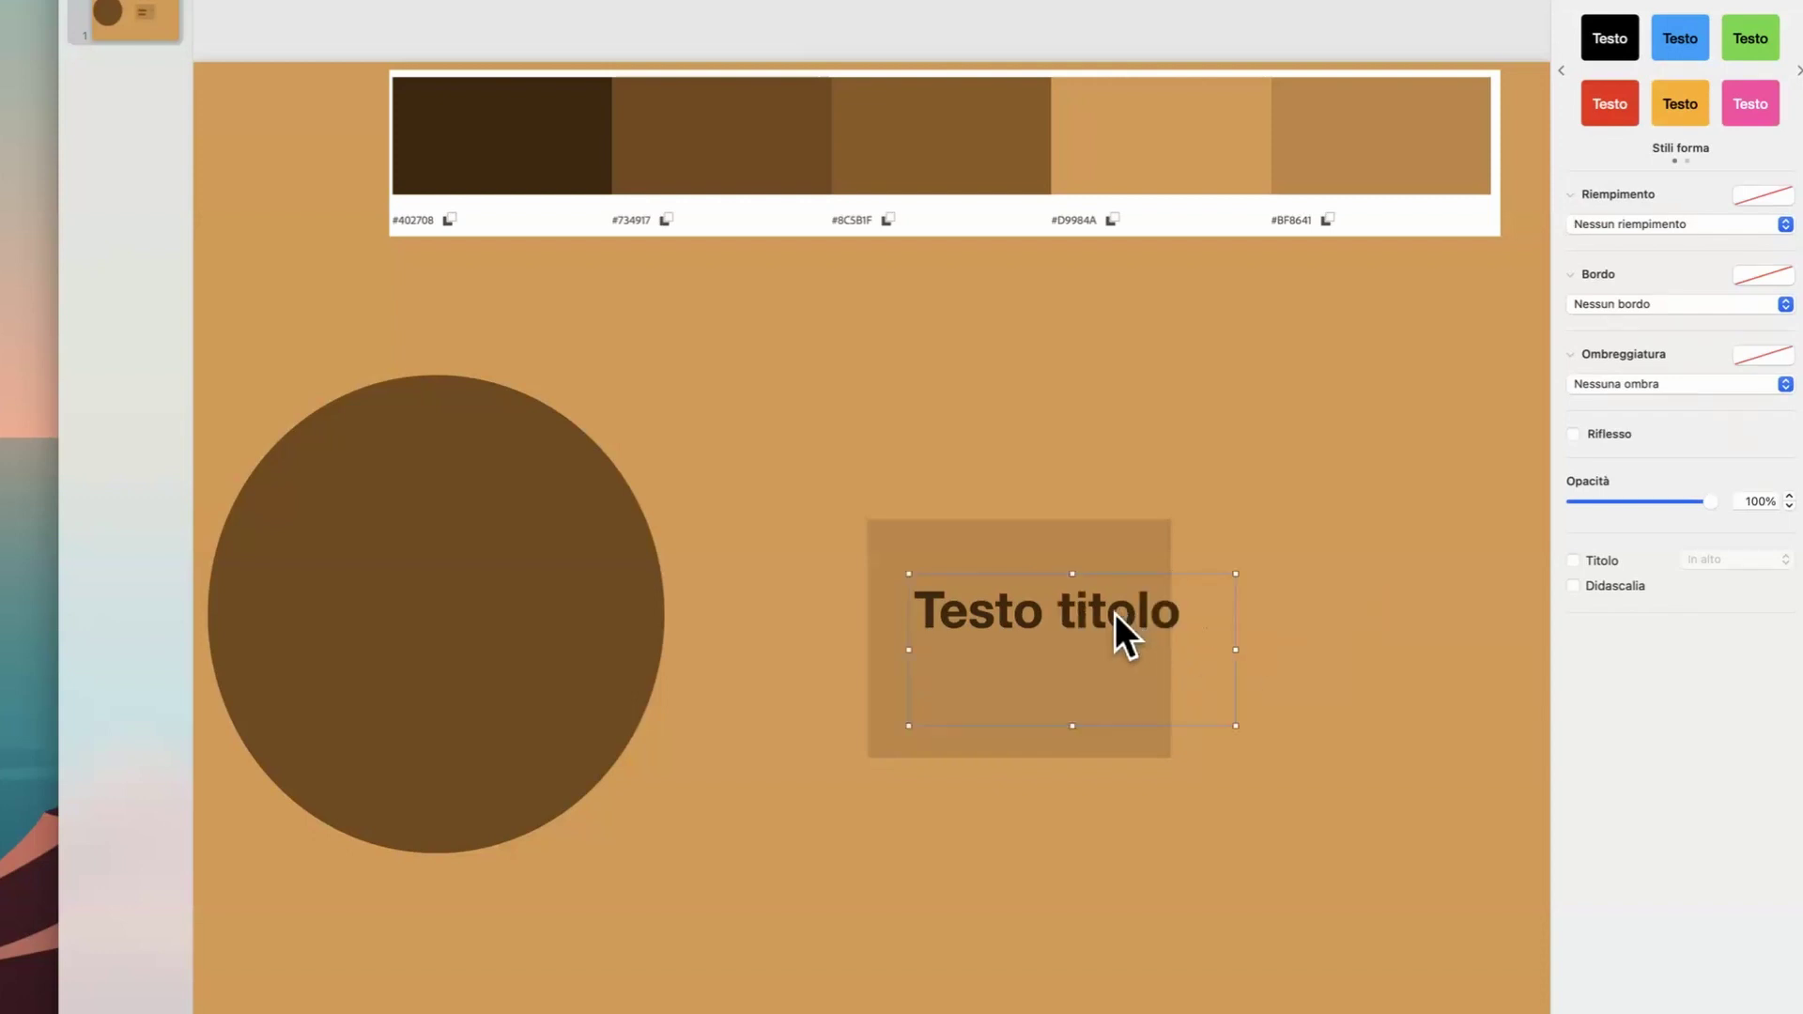
left_click_drag(1116, 615, 1096, 631)
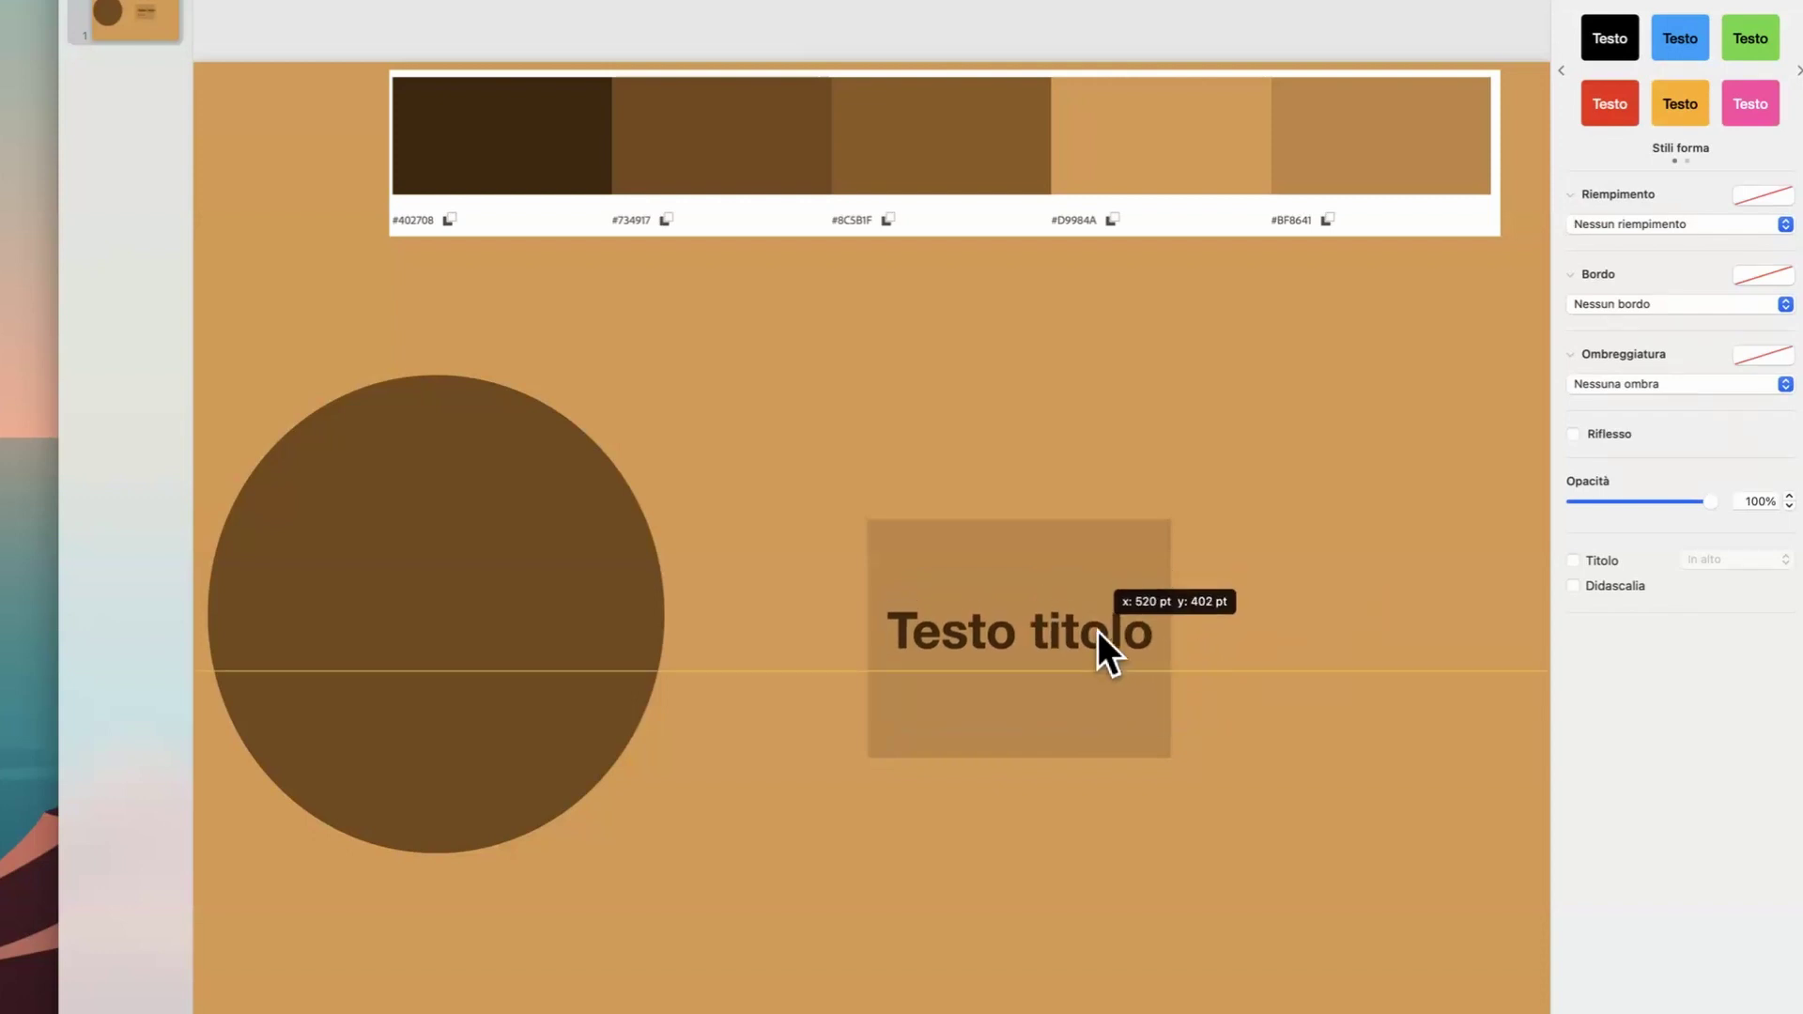
left_click(1258, 712)
Step: Swap the layout: place the circle in the slide's right half and the rectangle with its "Testo titolo" text on the left
left_click_drag(556, 605, 1240, 686)
left_click_drag(729, 504, 1034, 794)
left_click_drag(1034, 658, 414, 575)
left_click_drag(1360, 886, 1072, 579)
Step: Add the text "Testo di spiegazione" inside the brown circle
left_click(1144, 601)
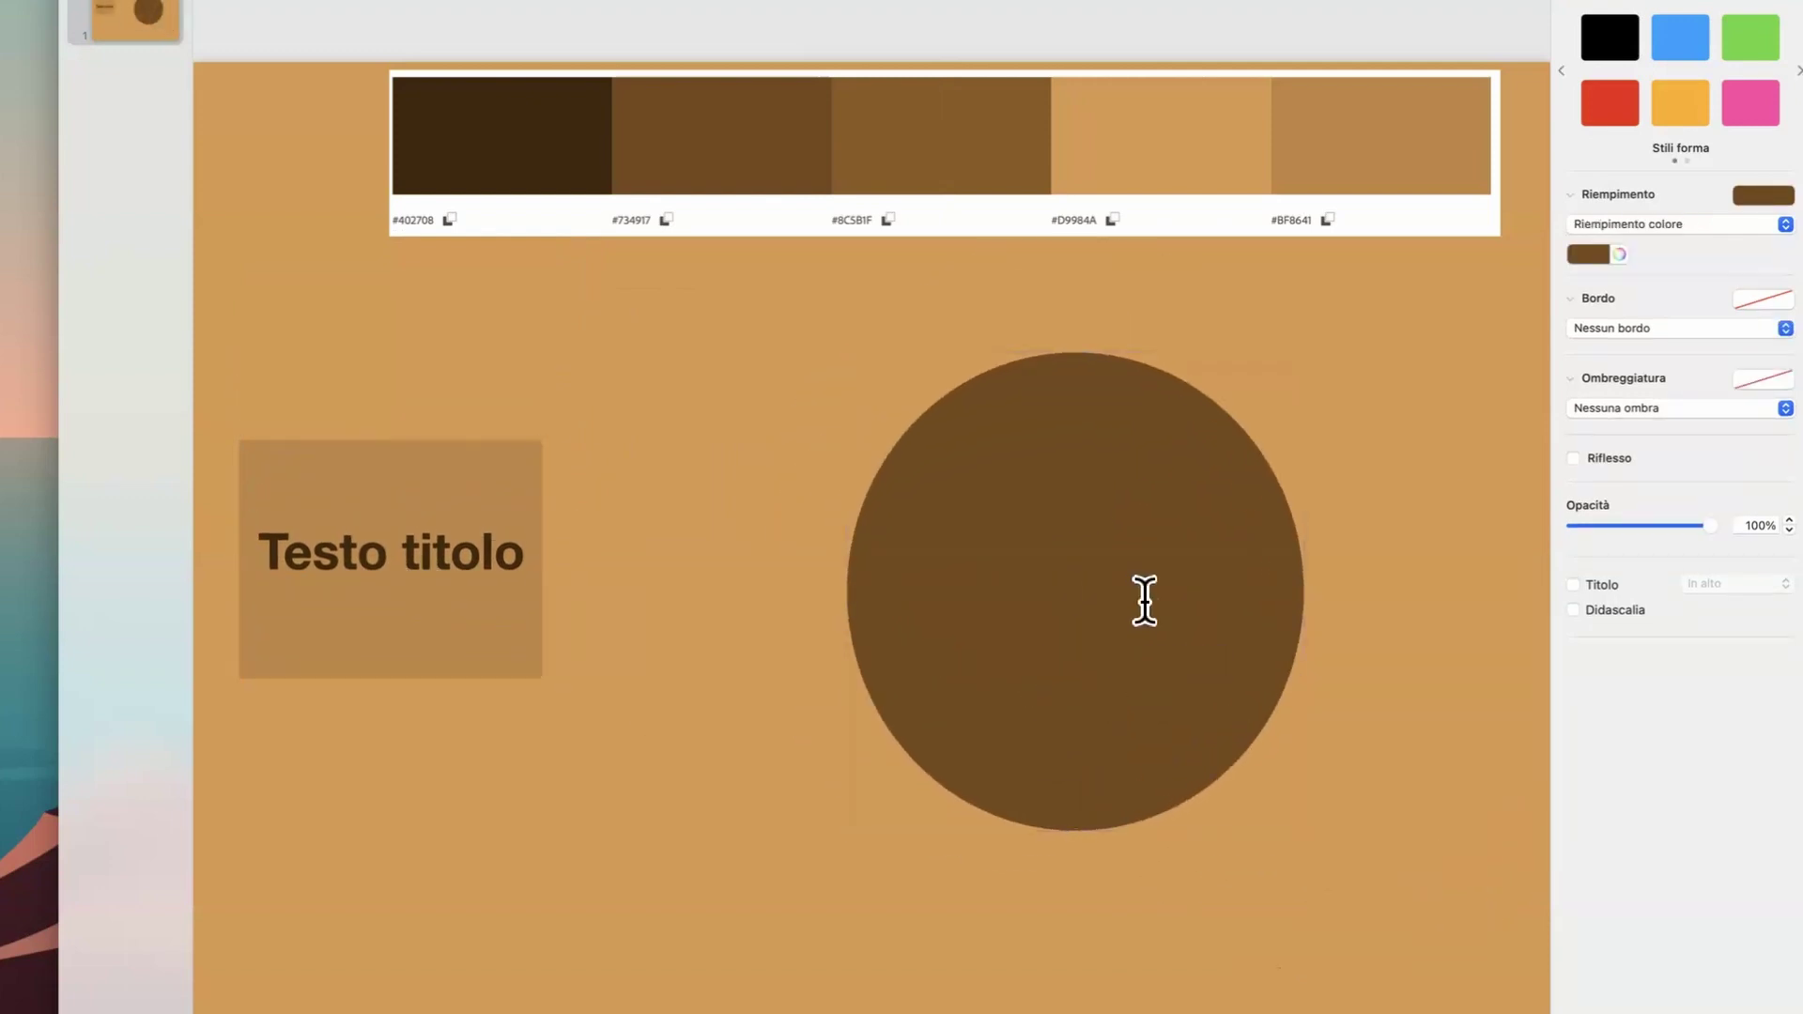
type("Testo d")
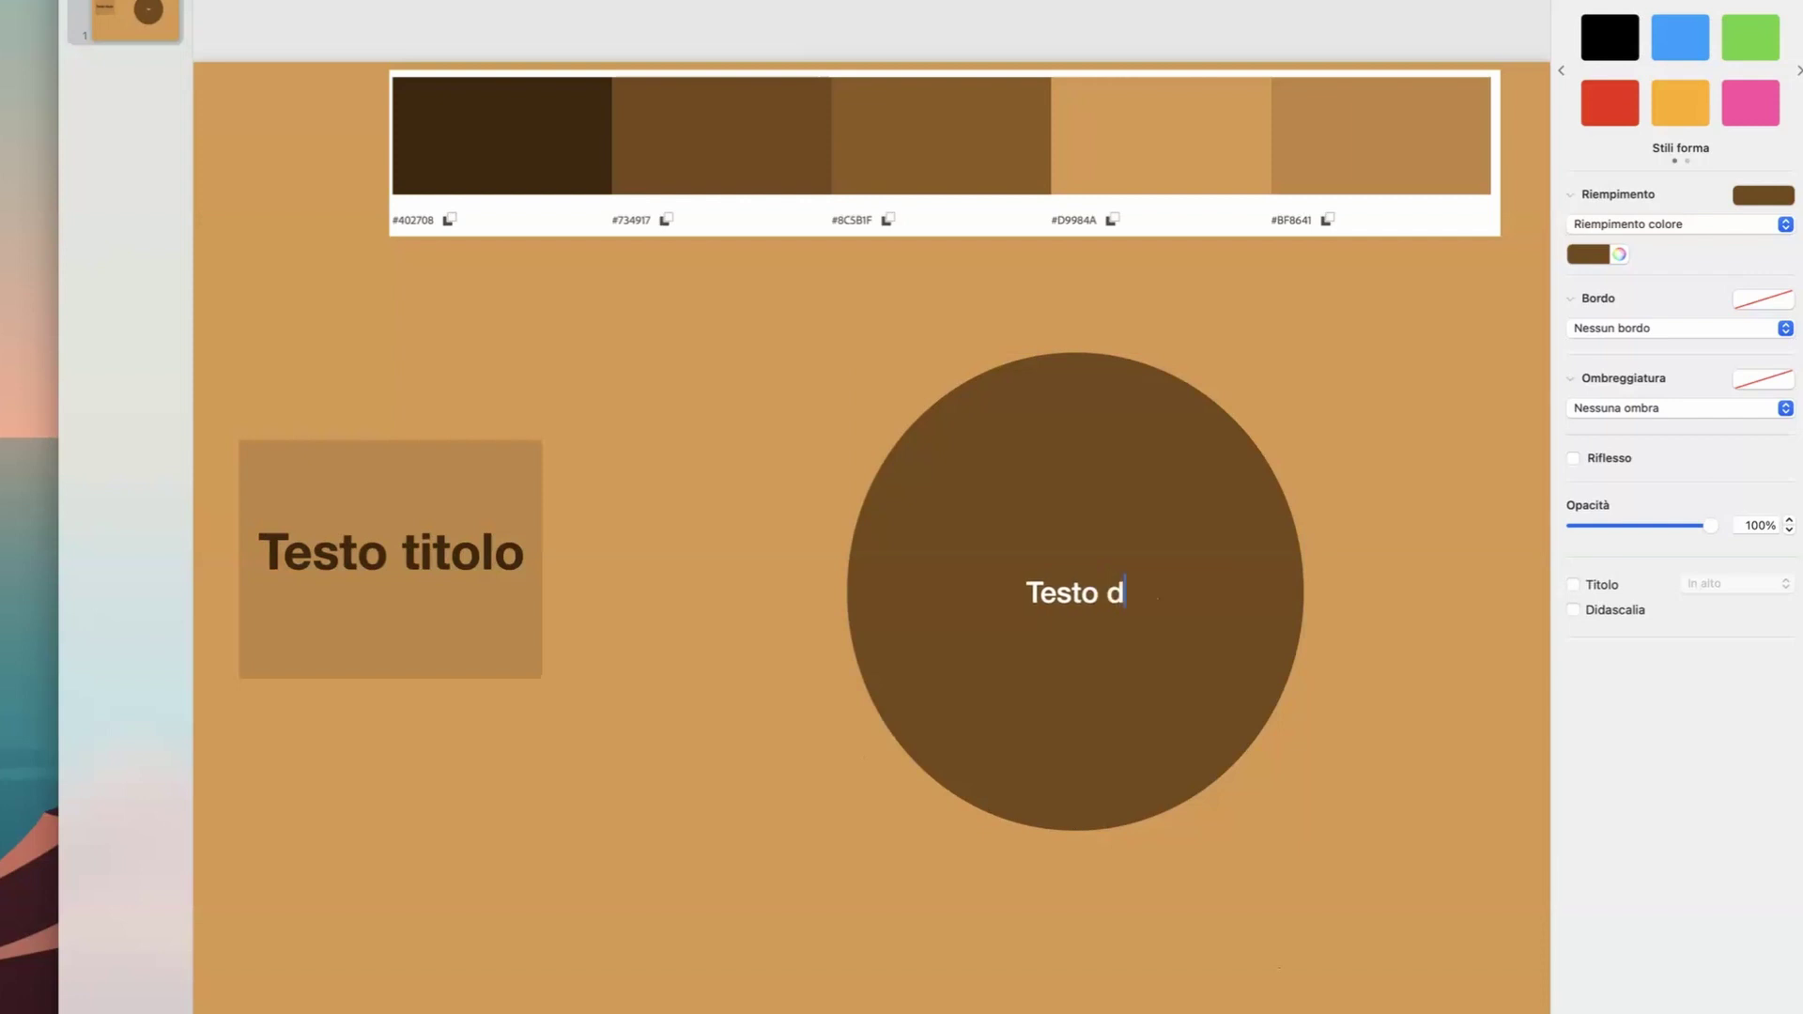
type("i spiegazione")
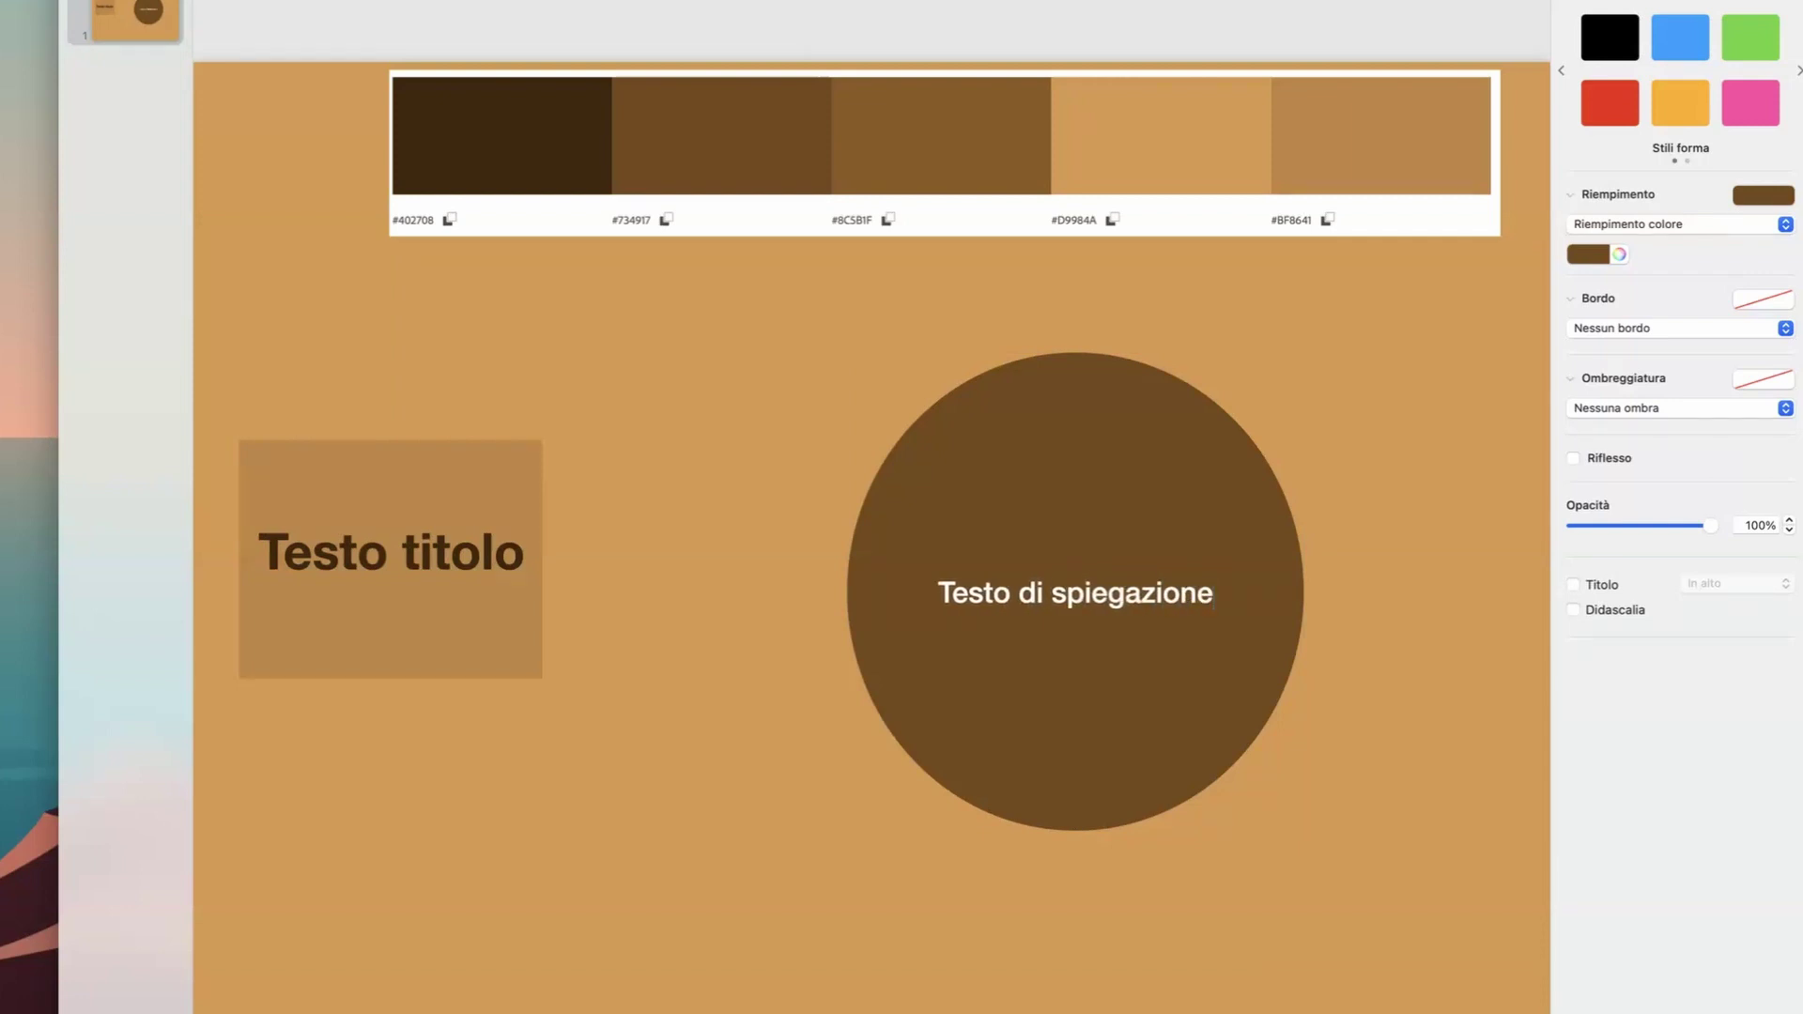
Step: Repeat "Testo di spiegazione" many times inside the circle to make a full text block
triple_click(1154, 624)
key("ctrl+v")
key("ctrl+v")
key("ctrl+v")
key("ctrl+v")
key("ctrl+v")
key("ctrl+v")
key("ctrl+v")
key("ctrl+v")
key("ctrl+v")
key("ctrl+v")
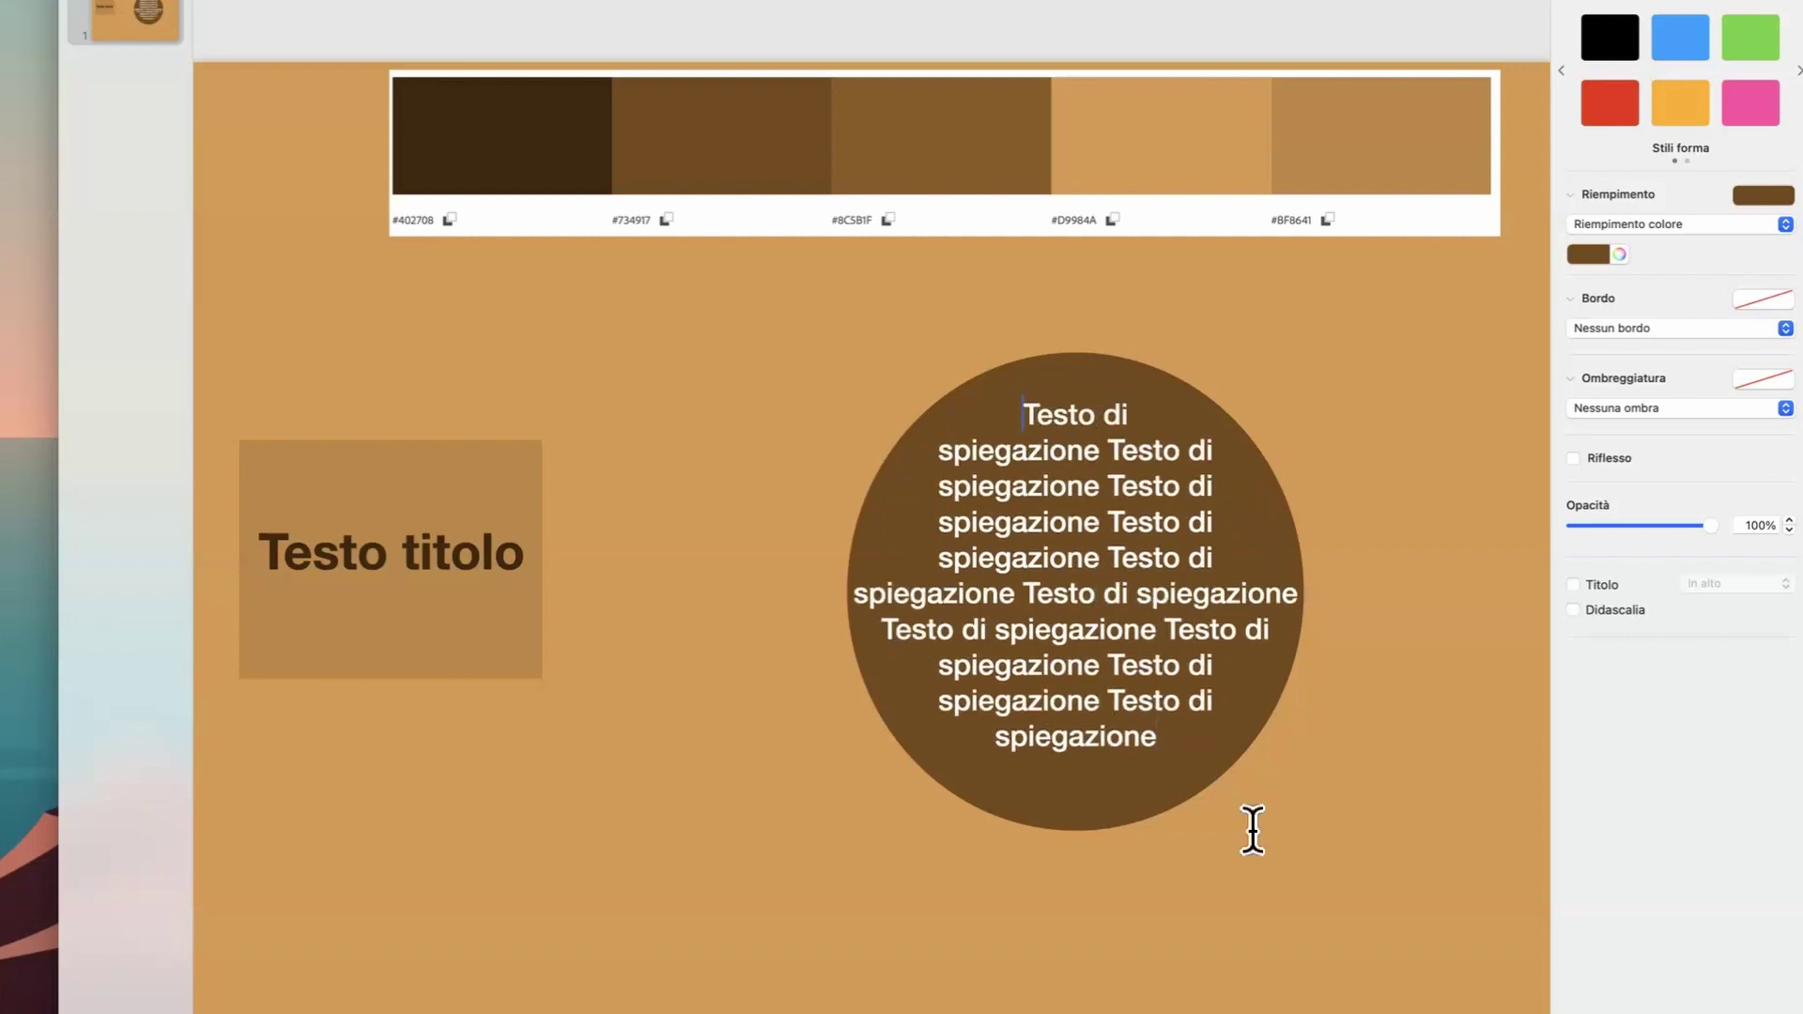
Step: Set the font size of all the text inside the circle to 18 pt
key("super+a")
left_click(1695, 10)
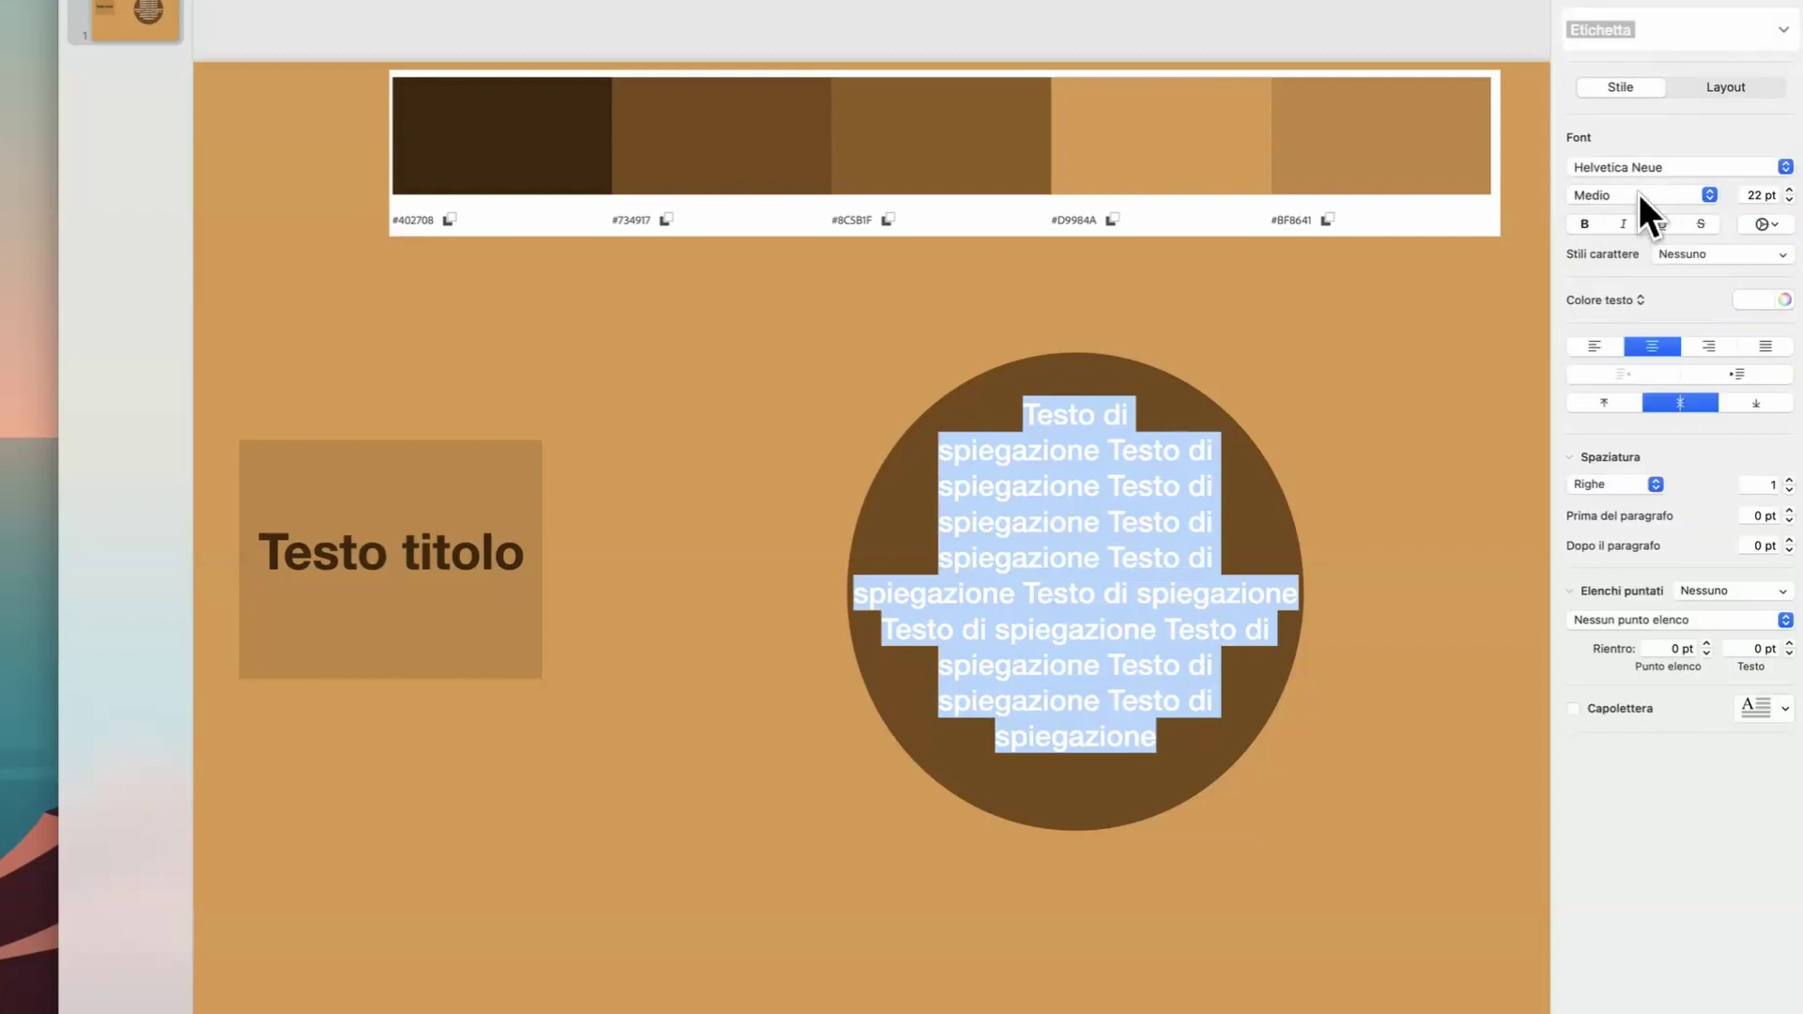
left_click(1789, 201)
left_click(1788, 201)
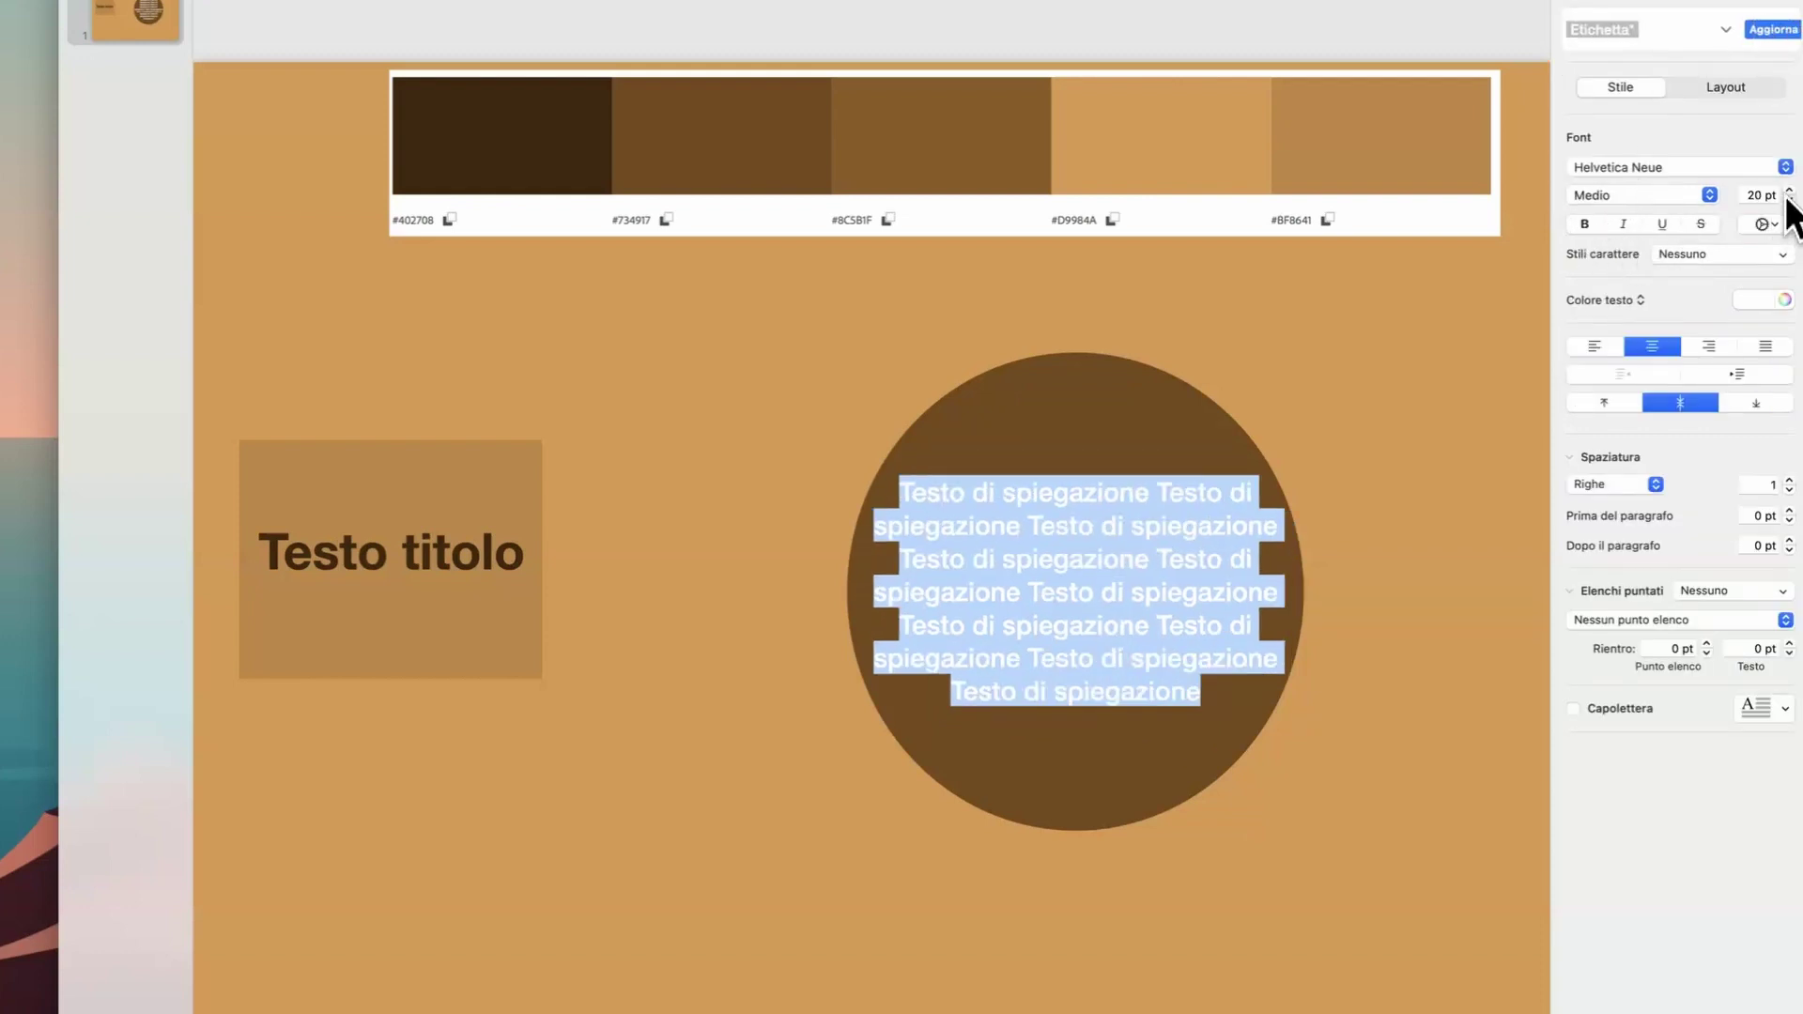
left_click(1788, 201)
left_click(1789, 201)
left_click(1253, 631)
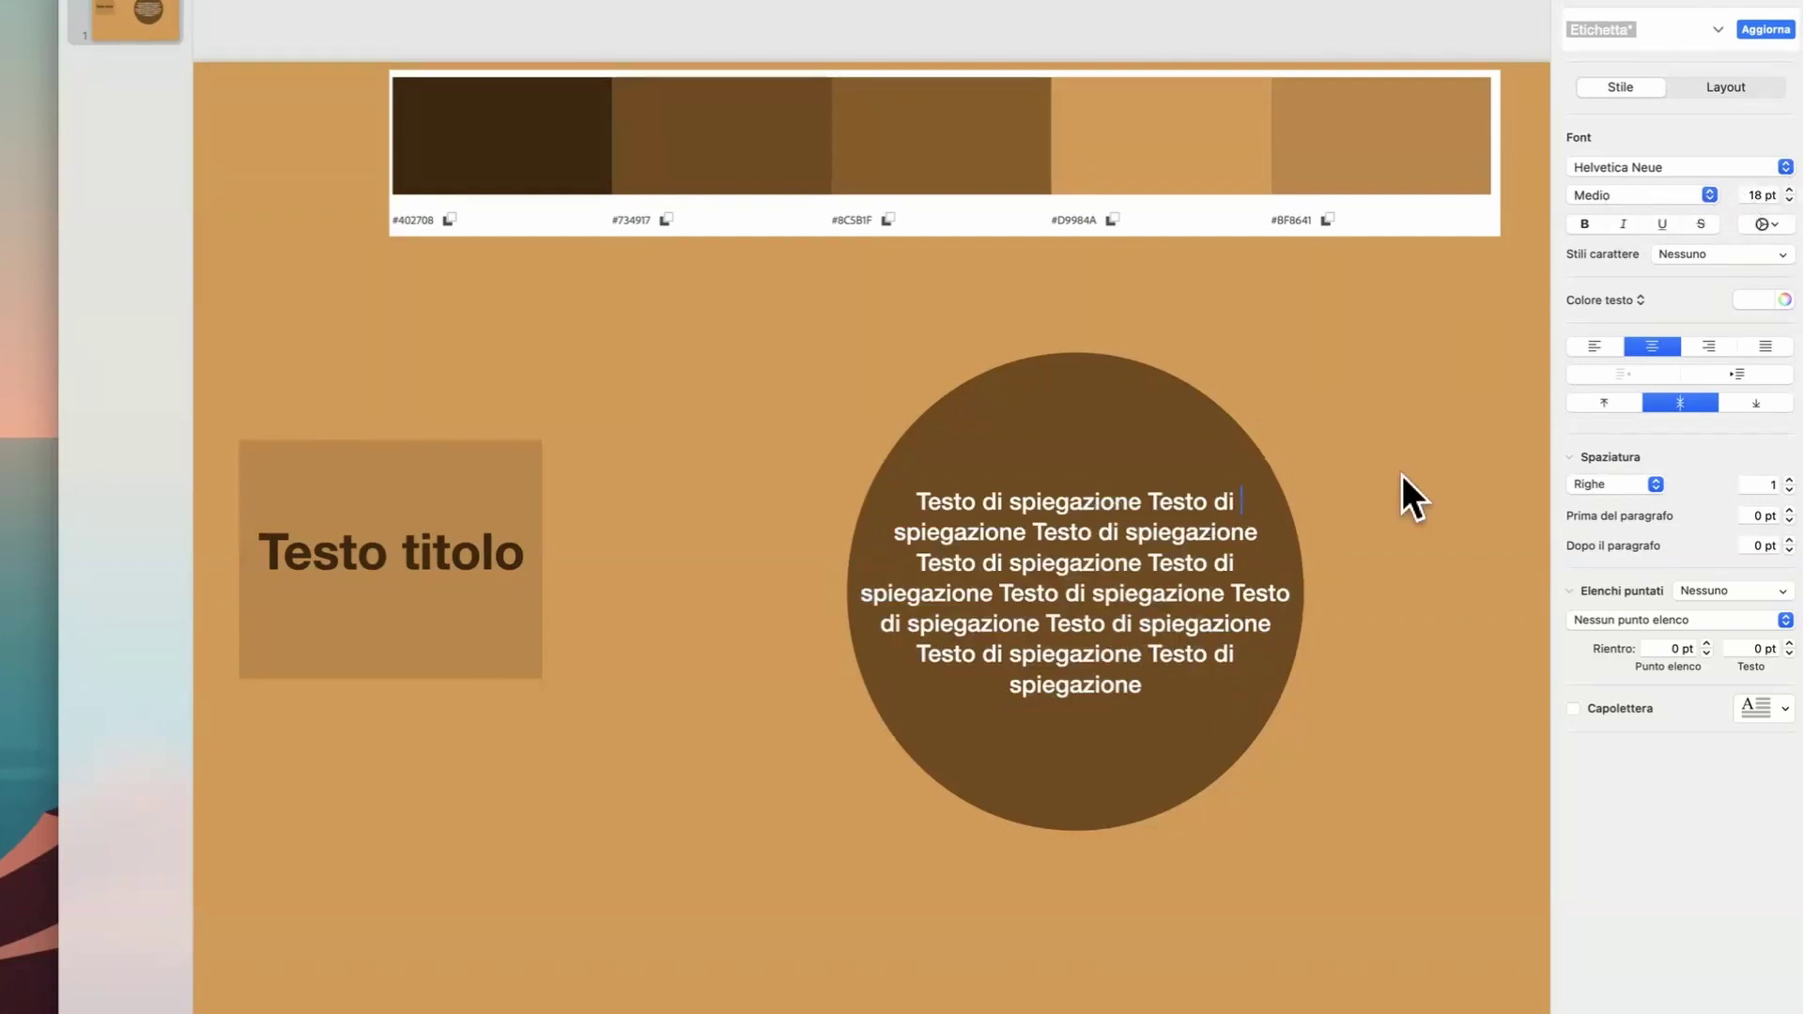
Step: Compare the font size, color and readability of the title and the circle's text, then view the circle's fill settings
double_click(1059, 561)
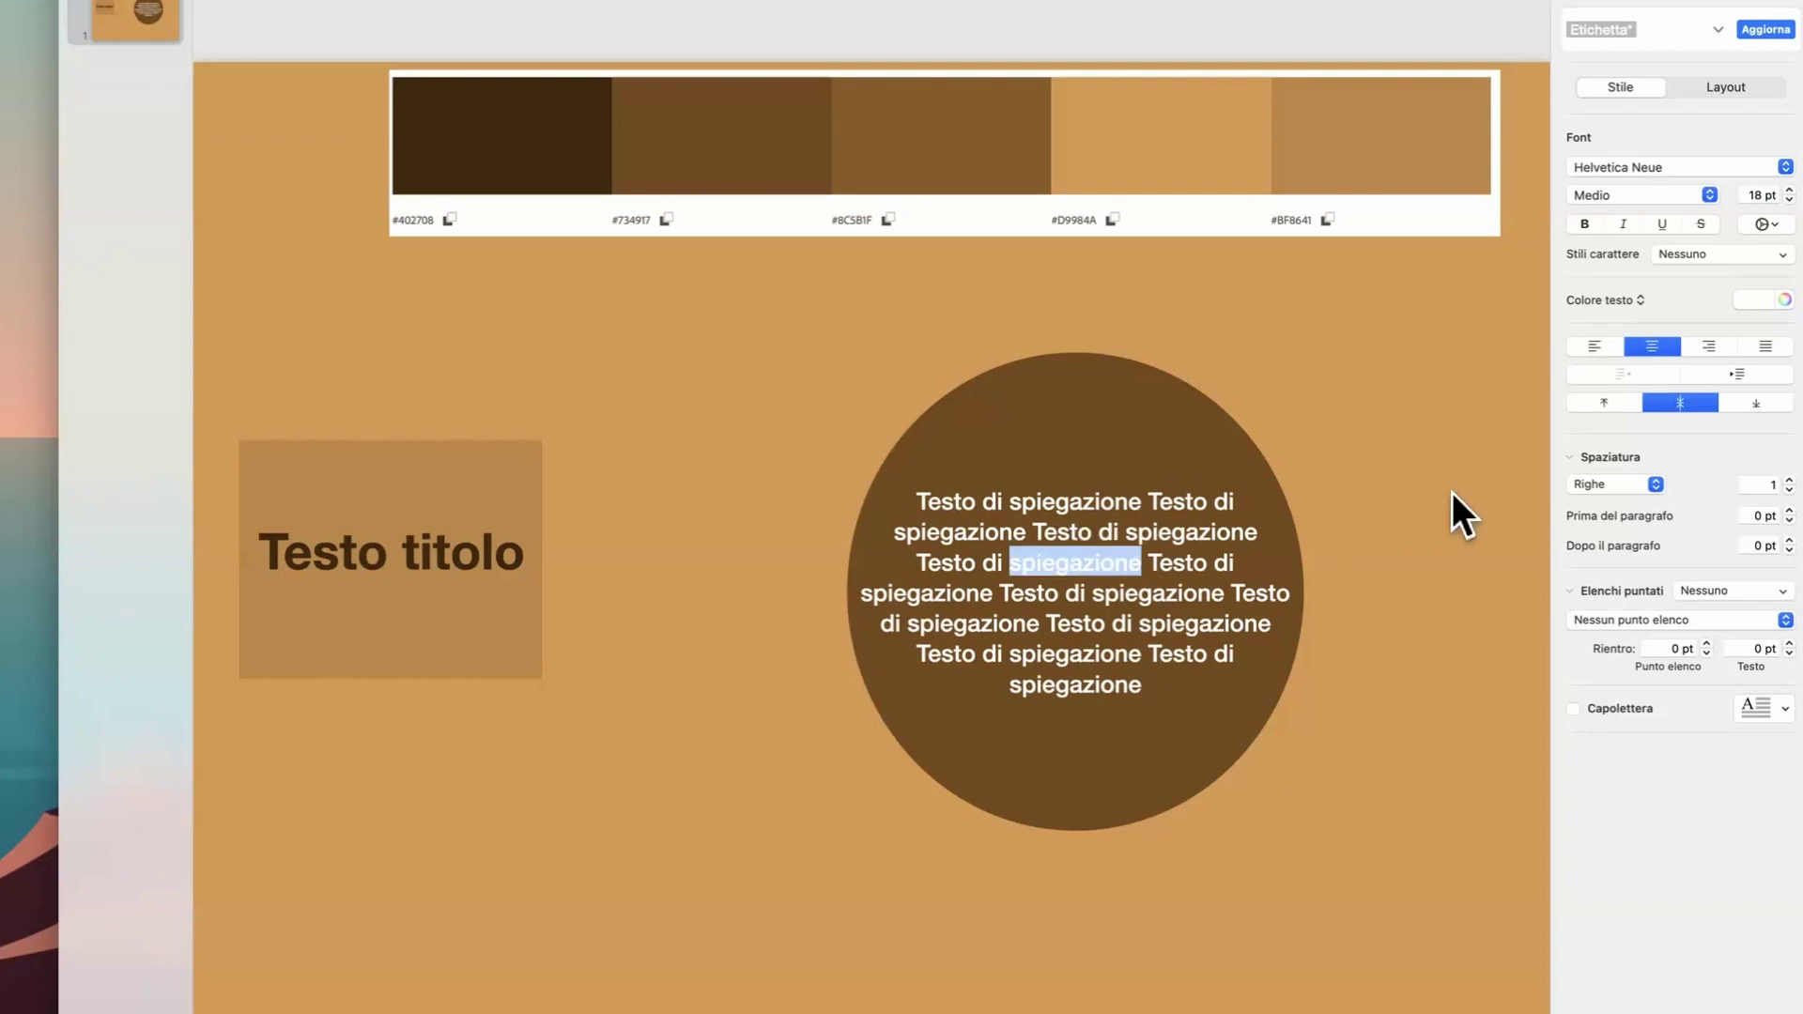
left_click(332, 544)
double_click(325, 549)
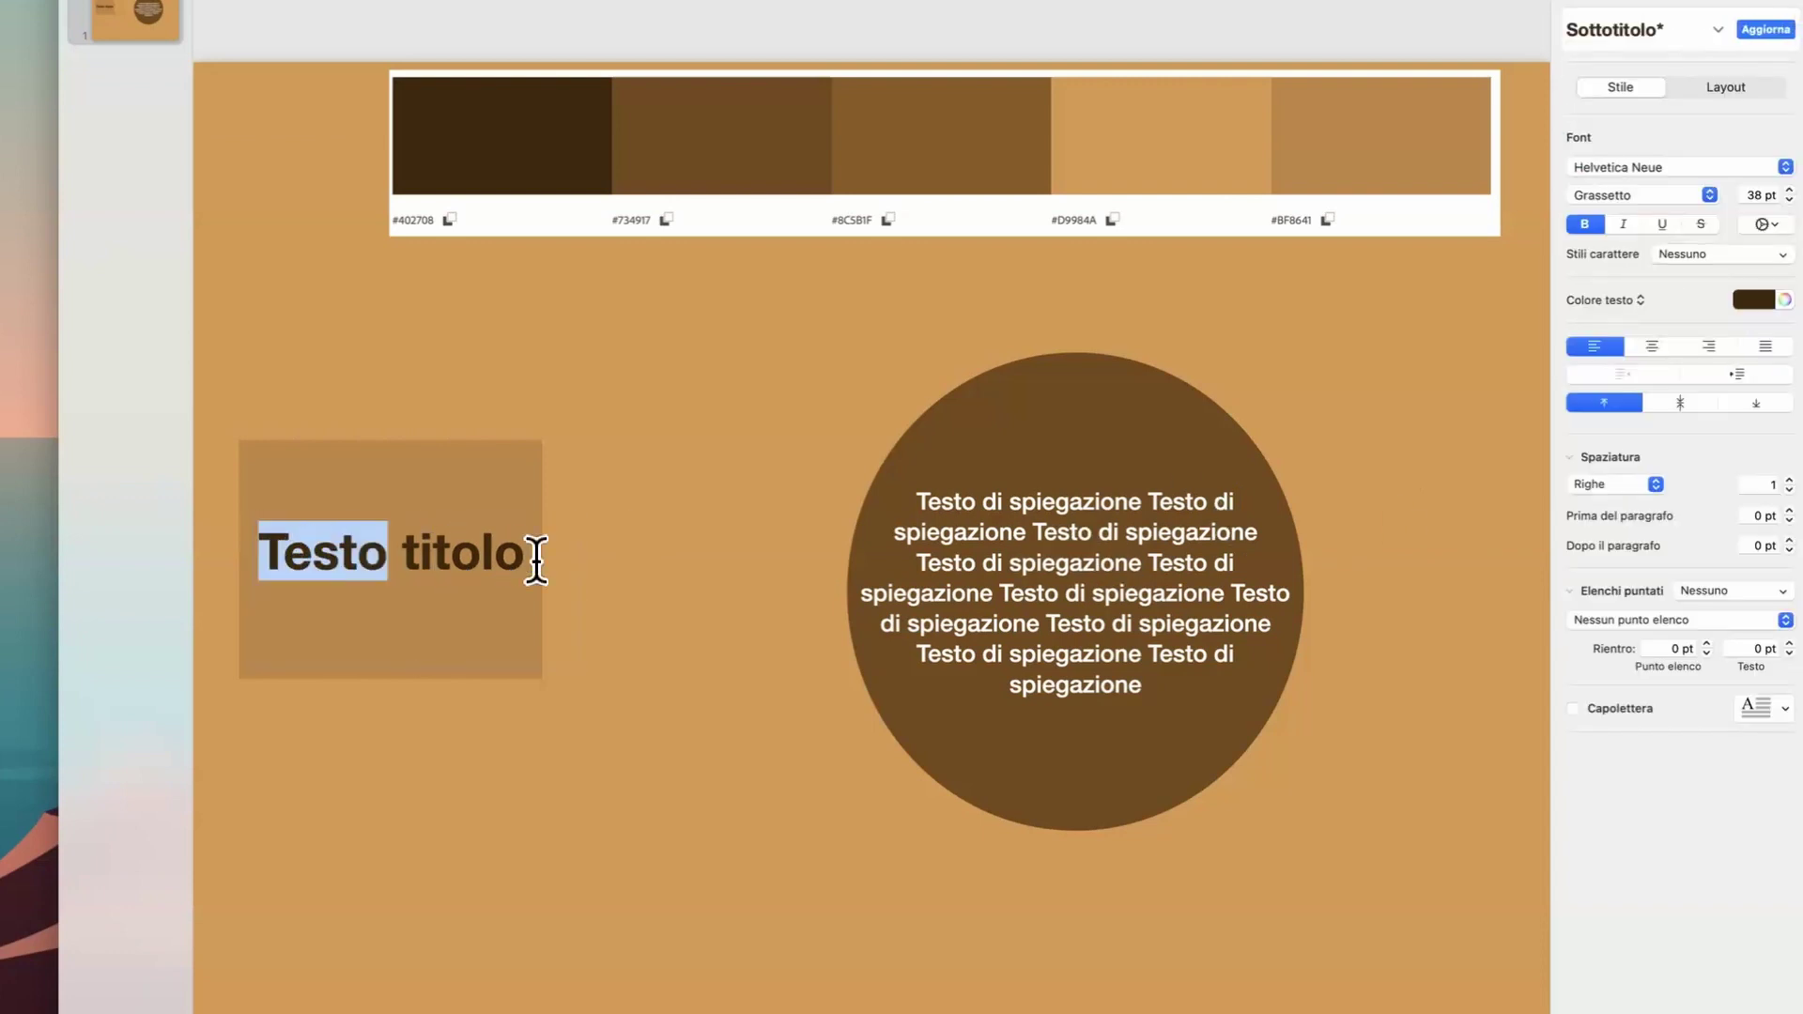
left_click(1008, 637)
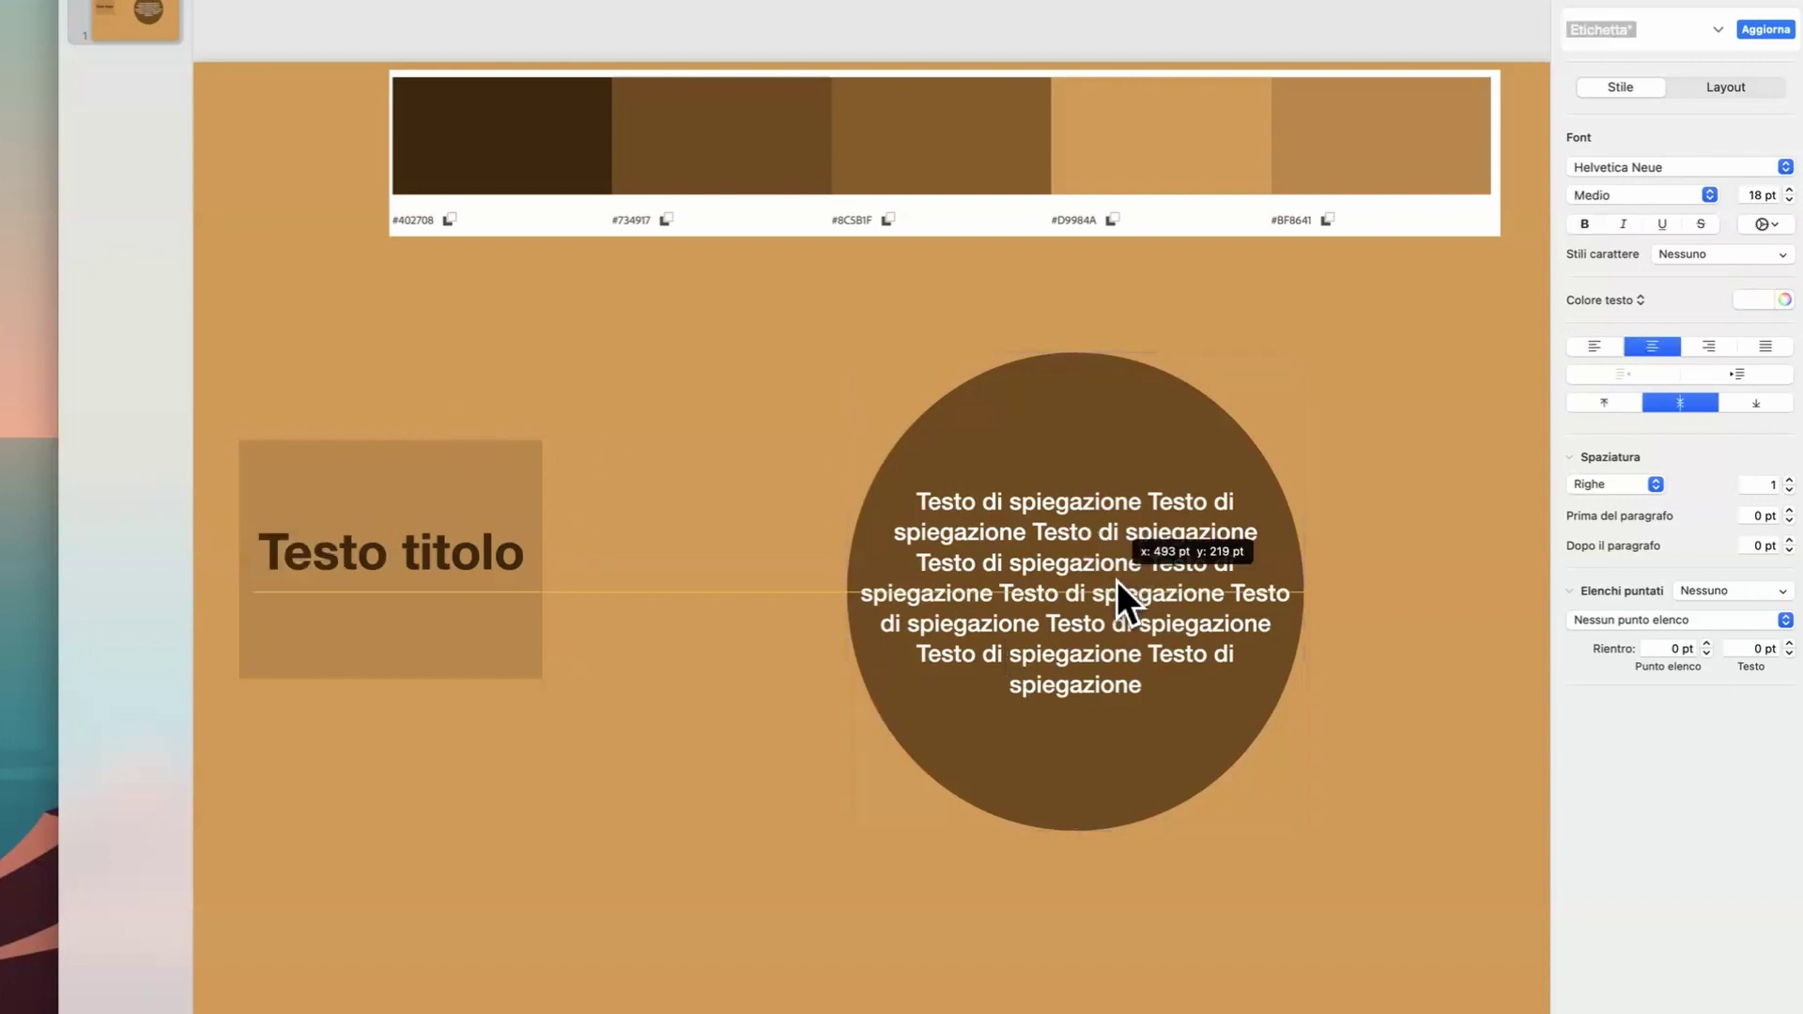
double_click(929, 503)
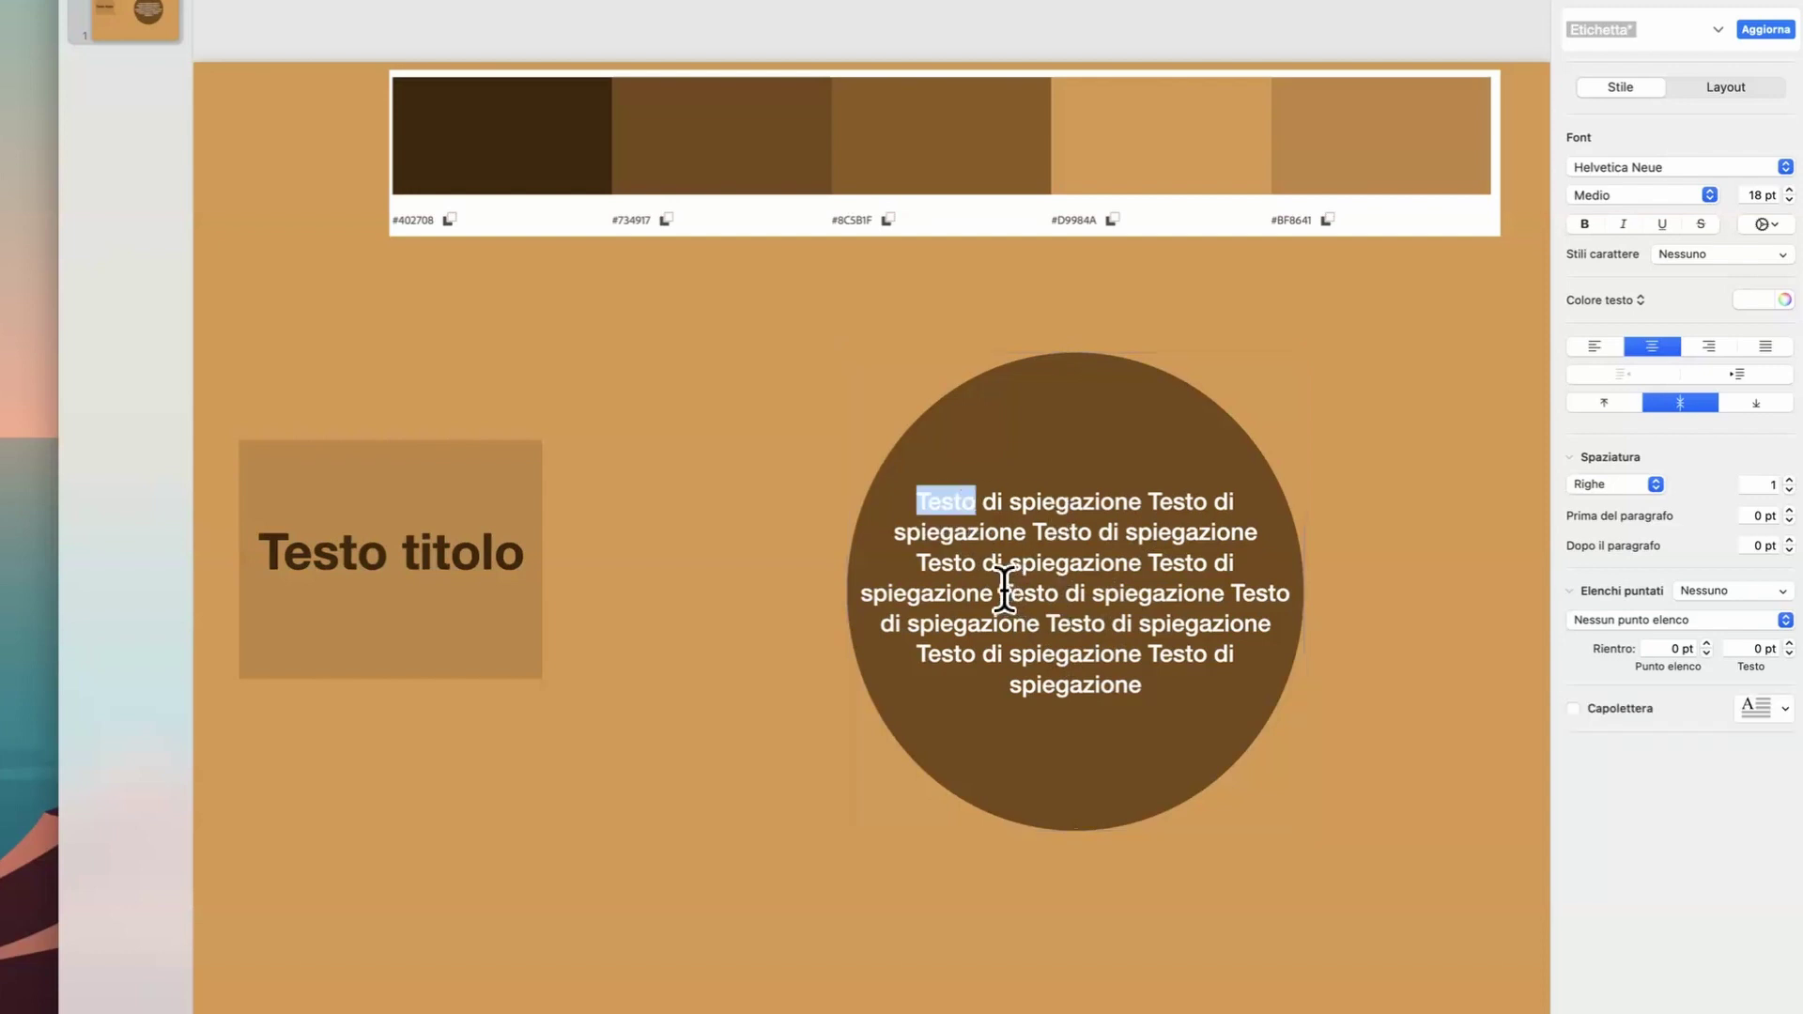
left_click_drag(1001, 593, 1229, 593)
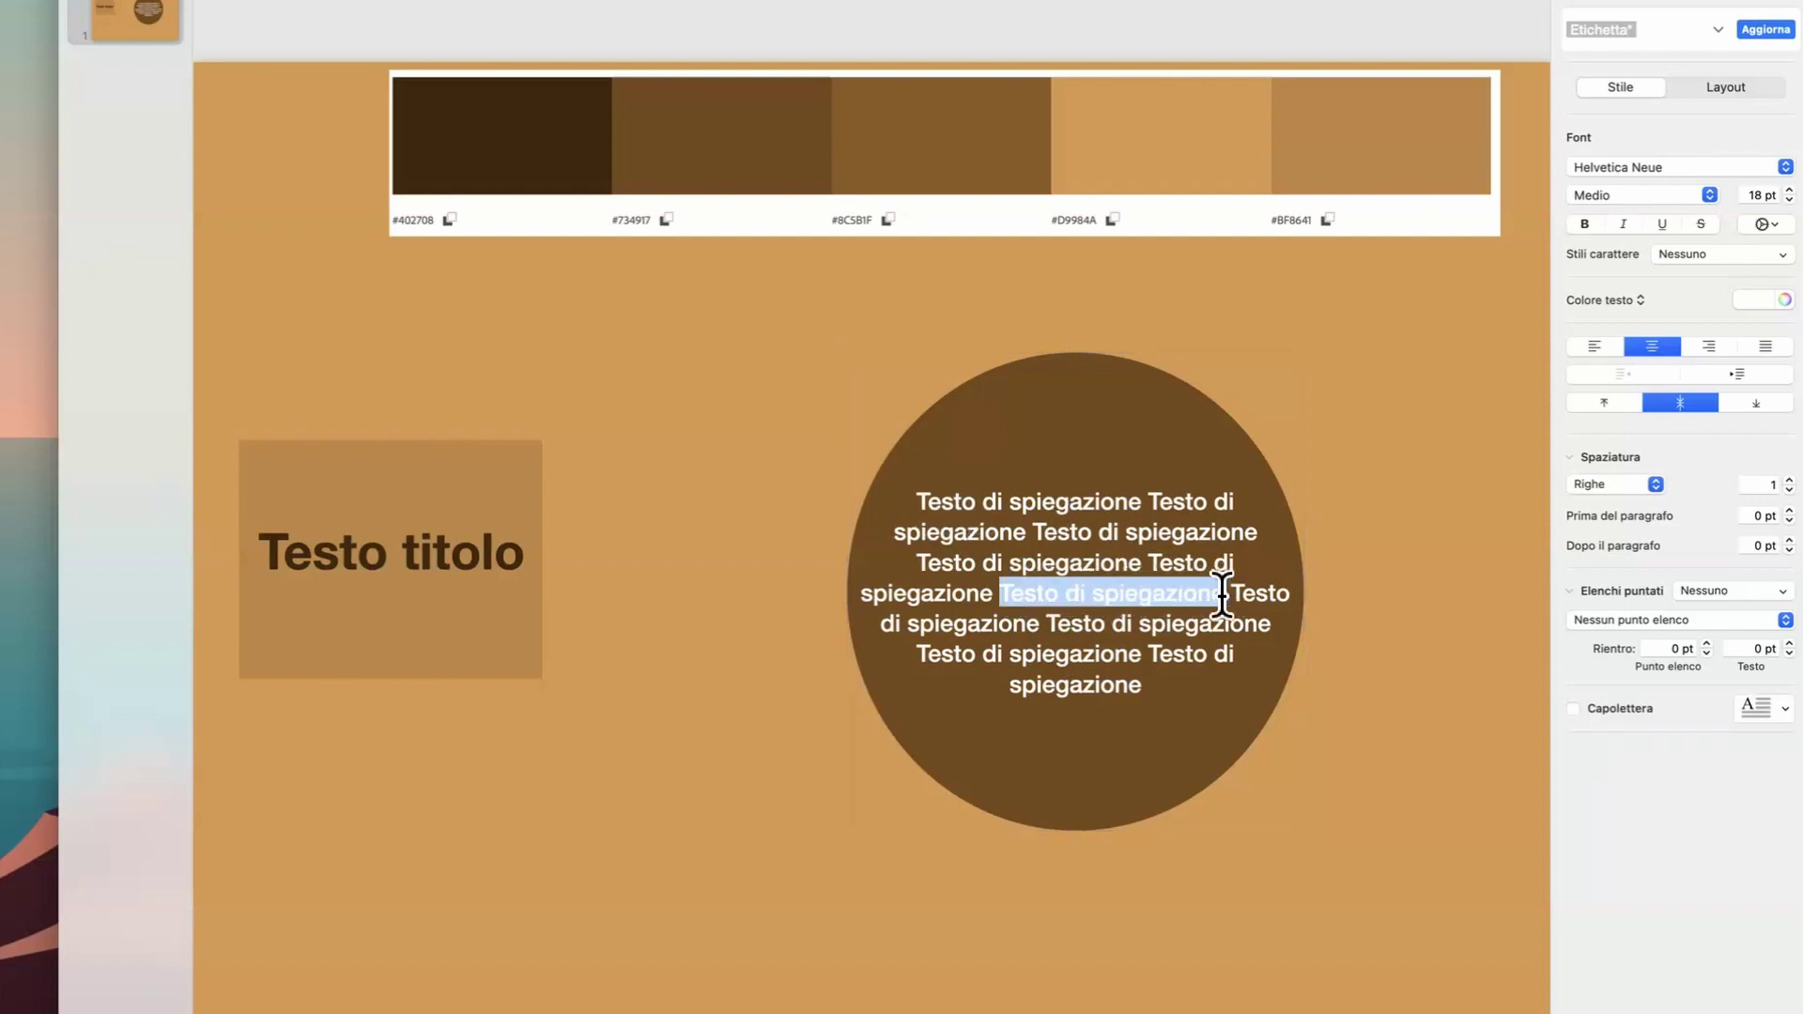
left_click(1612, 8)
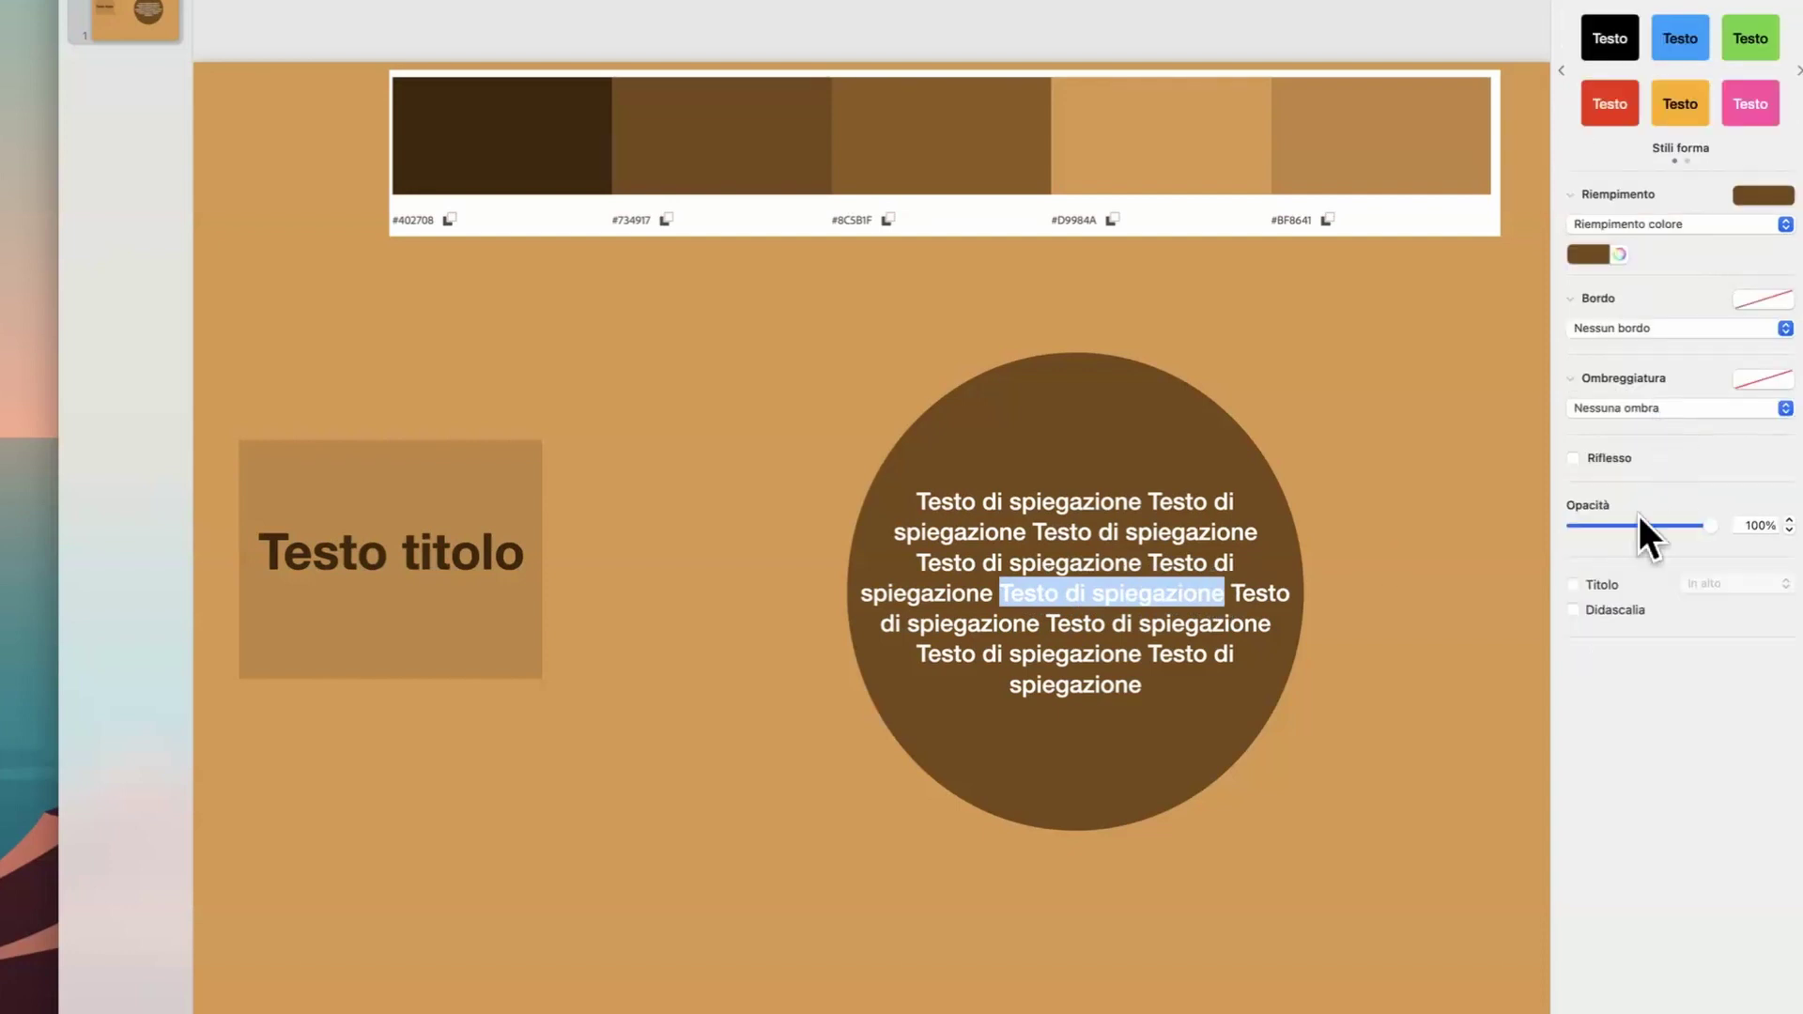
Step: Try filling the circle with the palette's #402708 color, and undo the fill change
left_click(1619, 253)
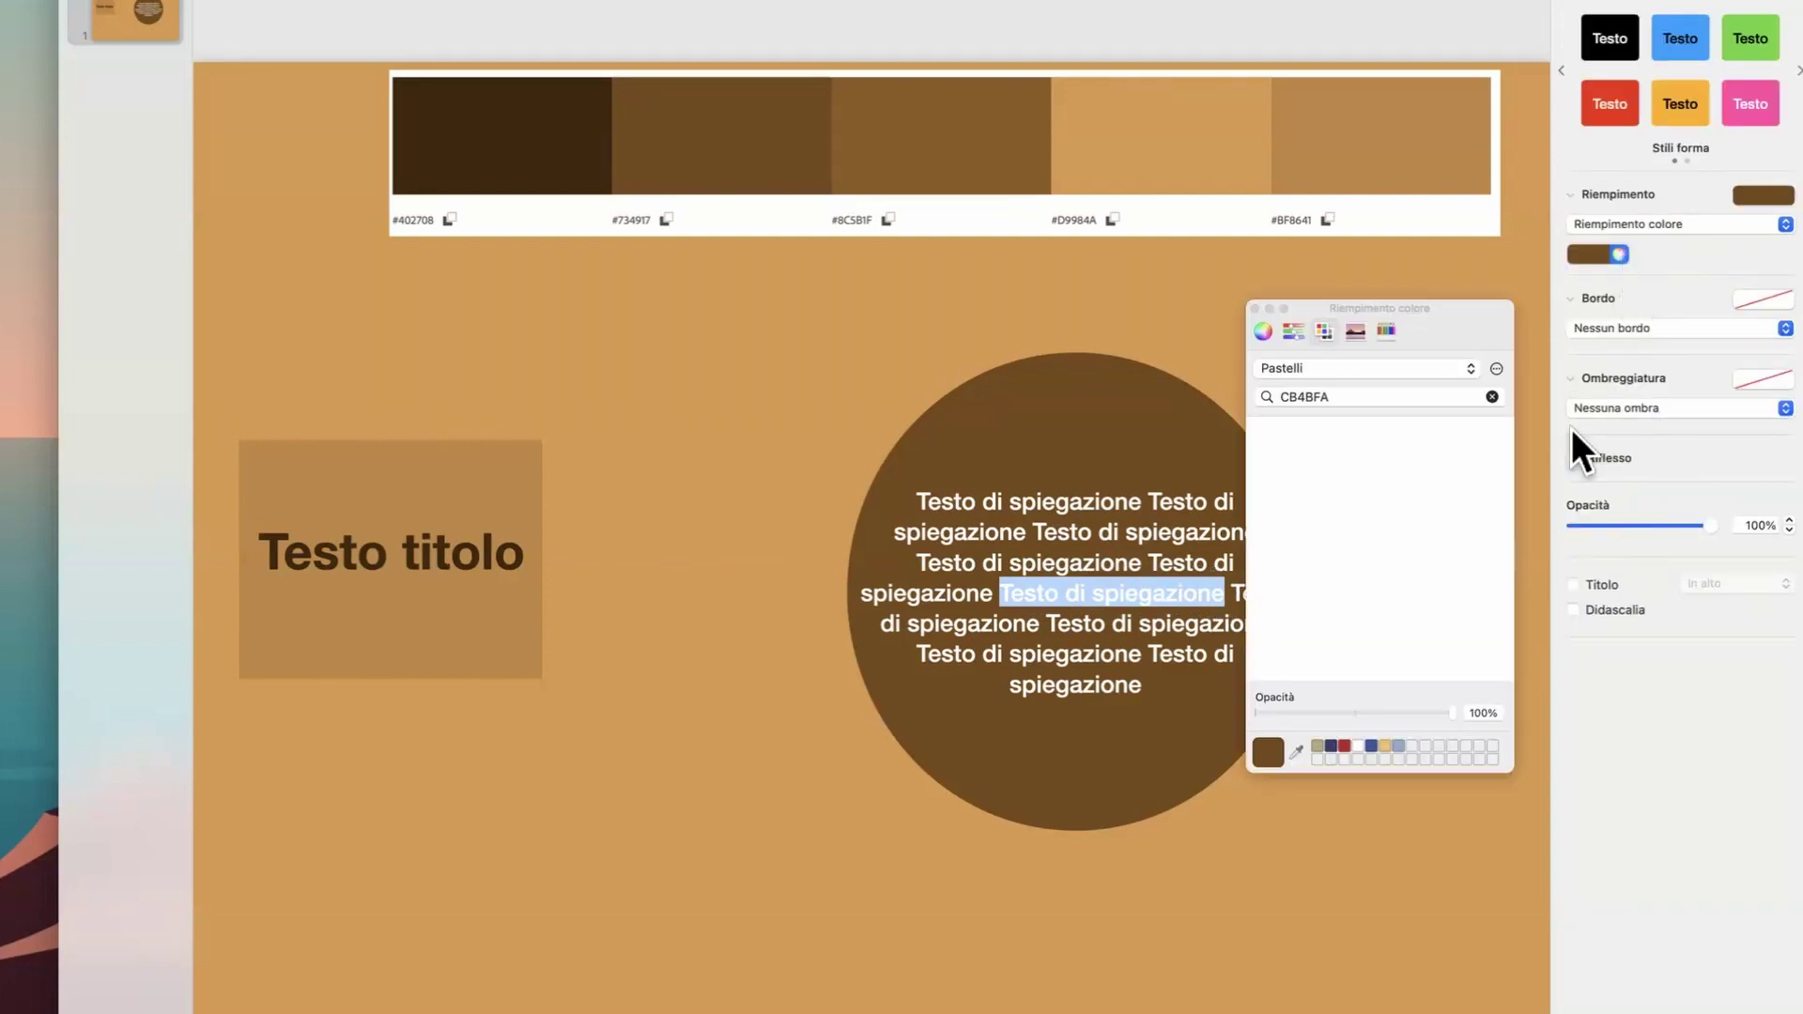
left_click(1296, 751)
left_click(546, 122)
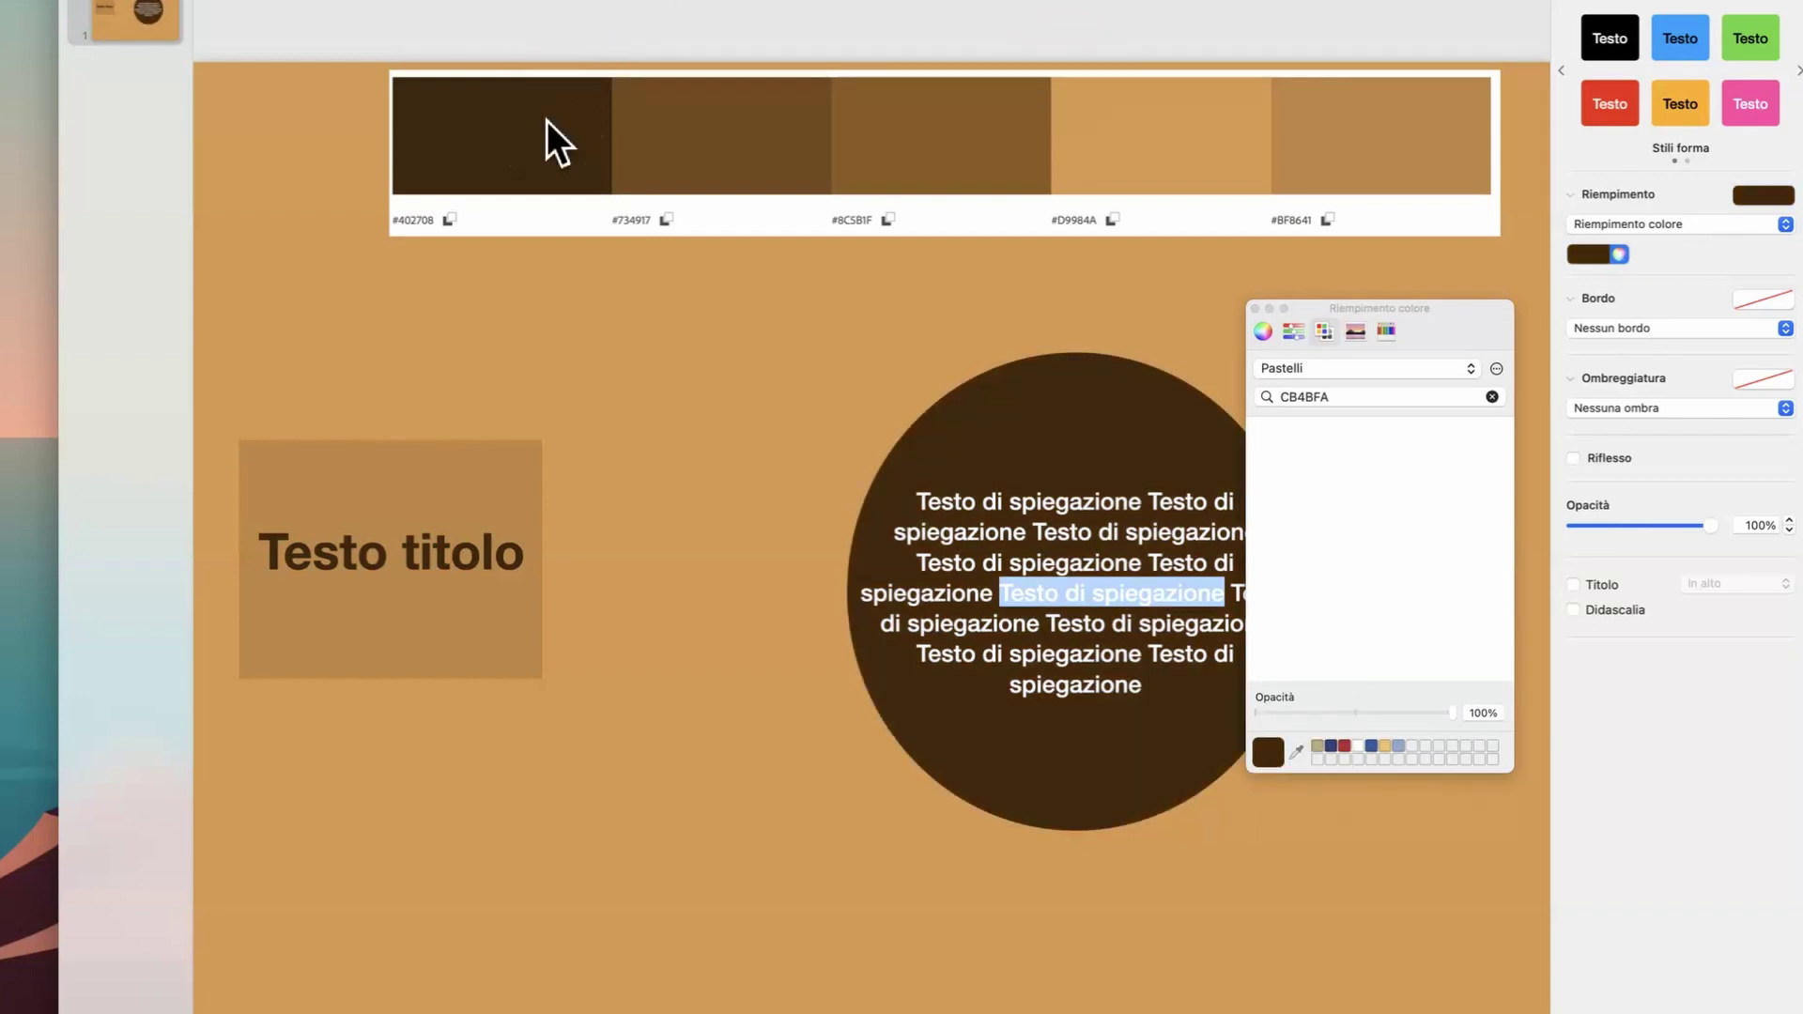
key("super+z")
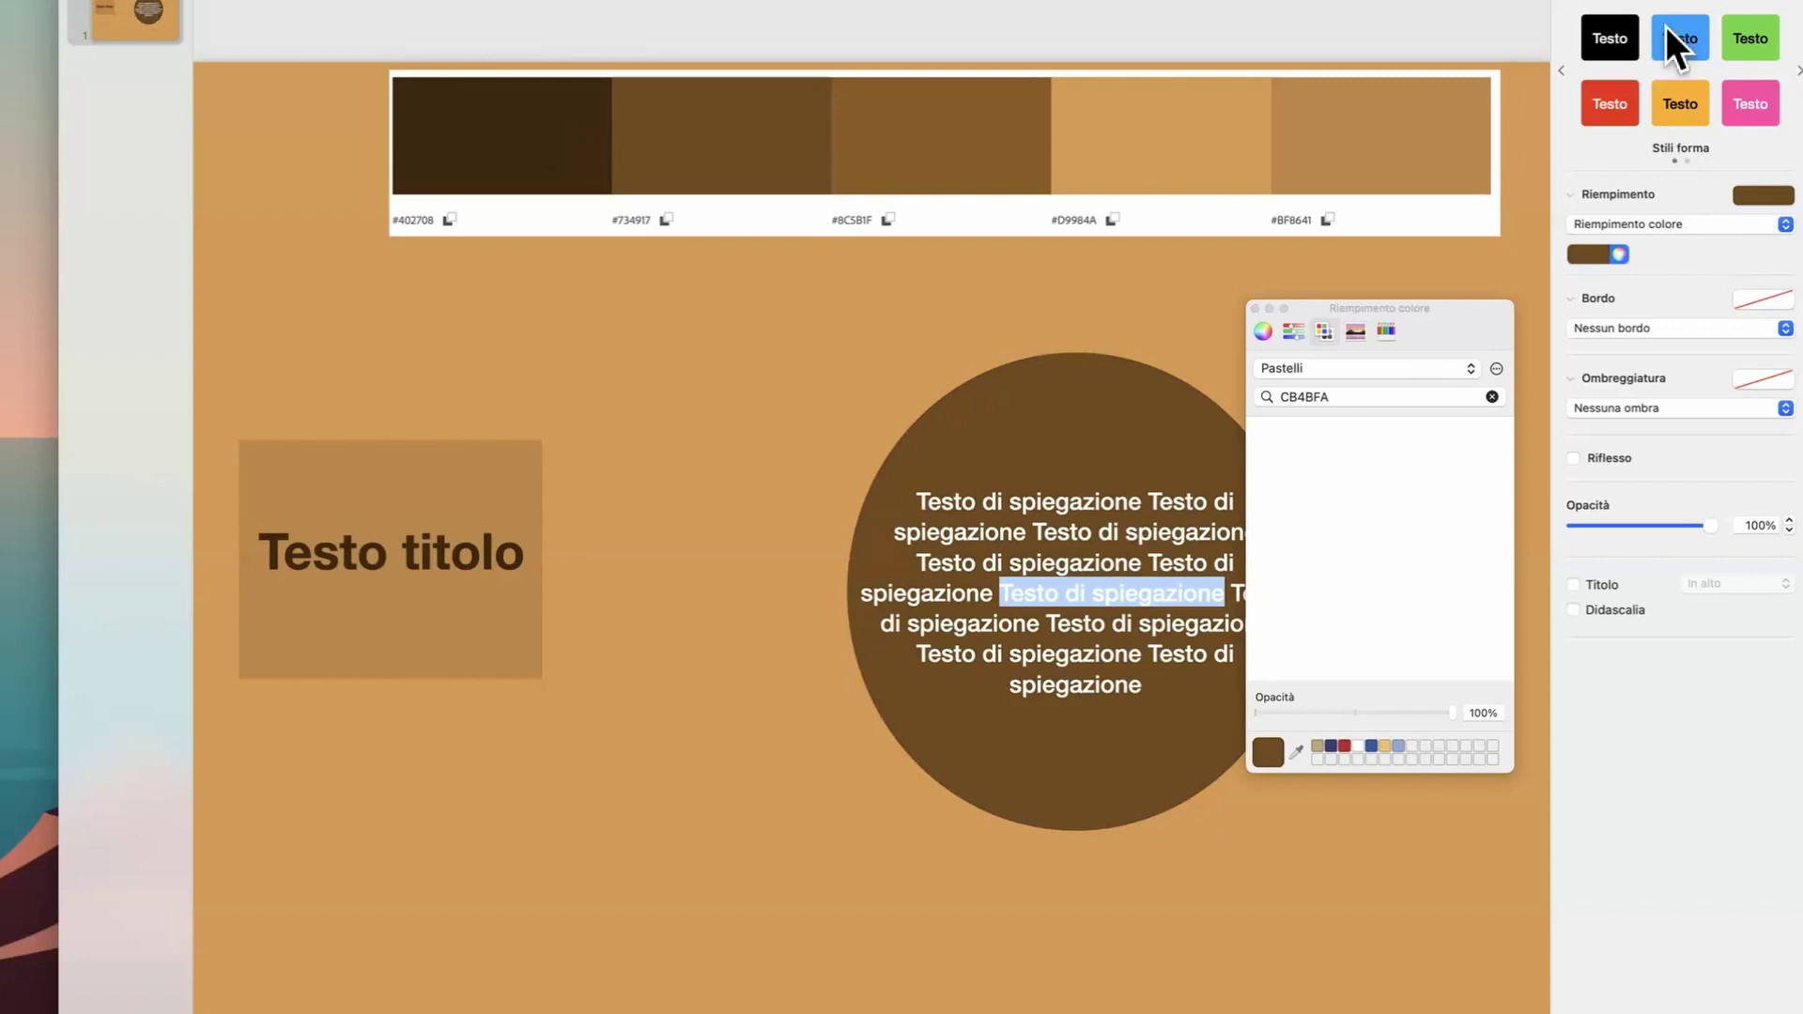
Step: Color the middle "Testo di spiegazione" phrase in the circle with the palette's #D9984A, and move the color window off the circle
left_click(1679, 4)
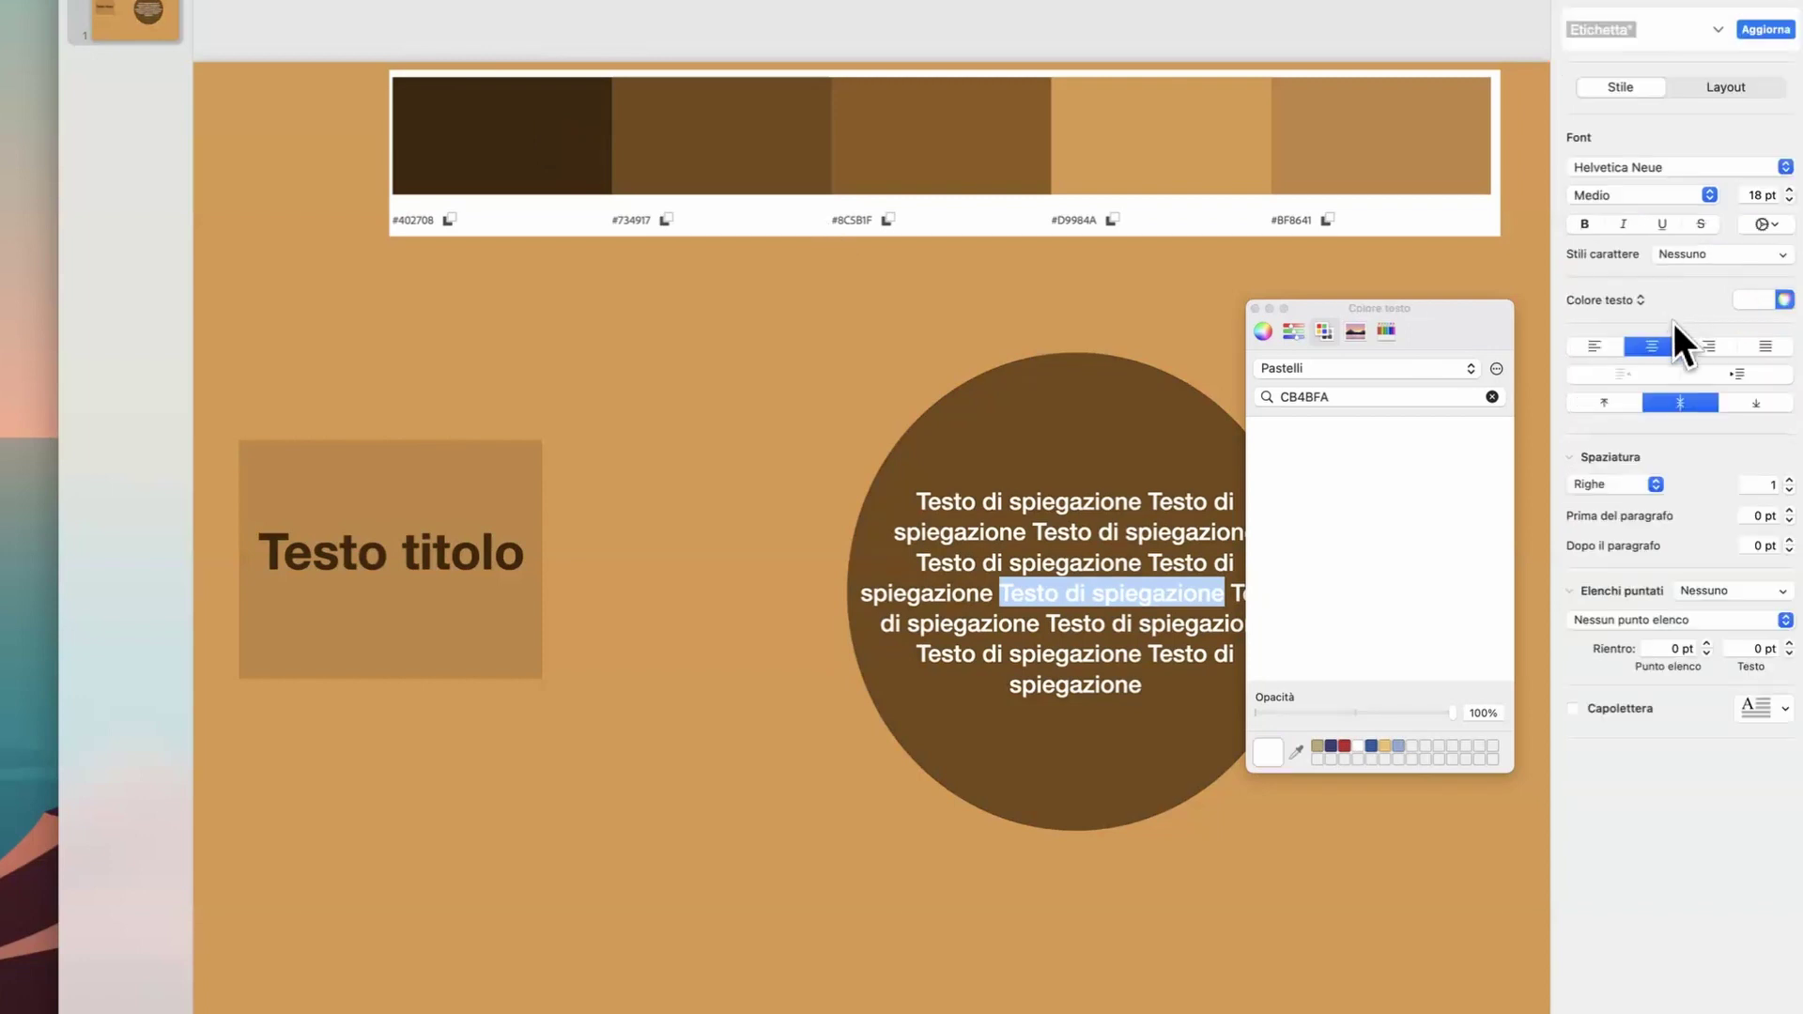
left_click(1783, 300)
left_click(1295, 752)
left_click(1123, 141)
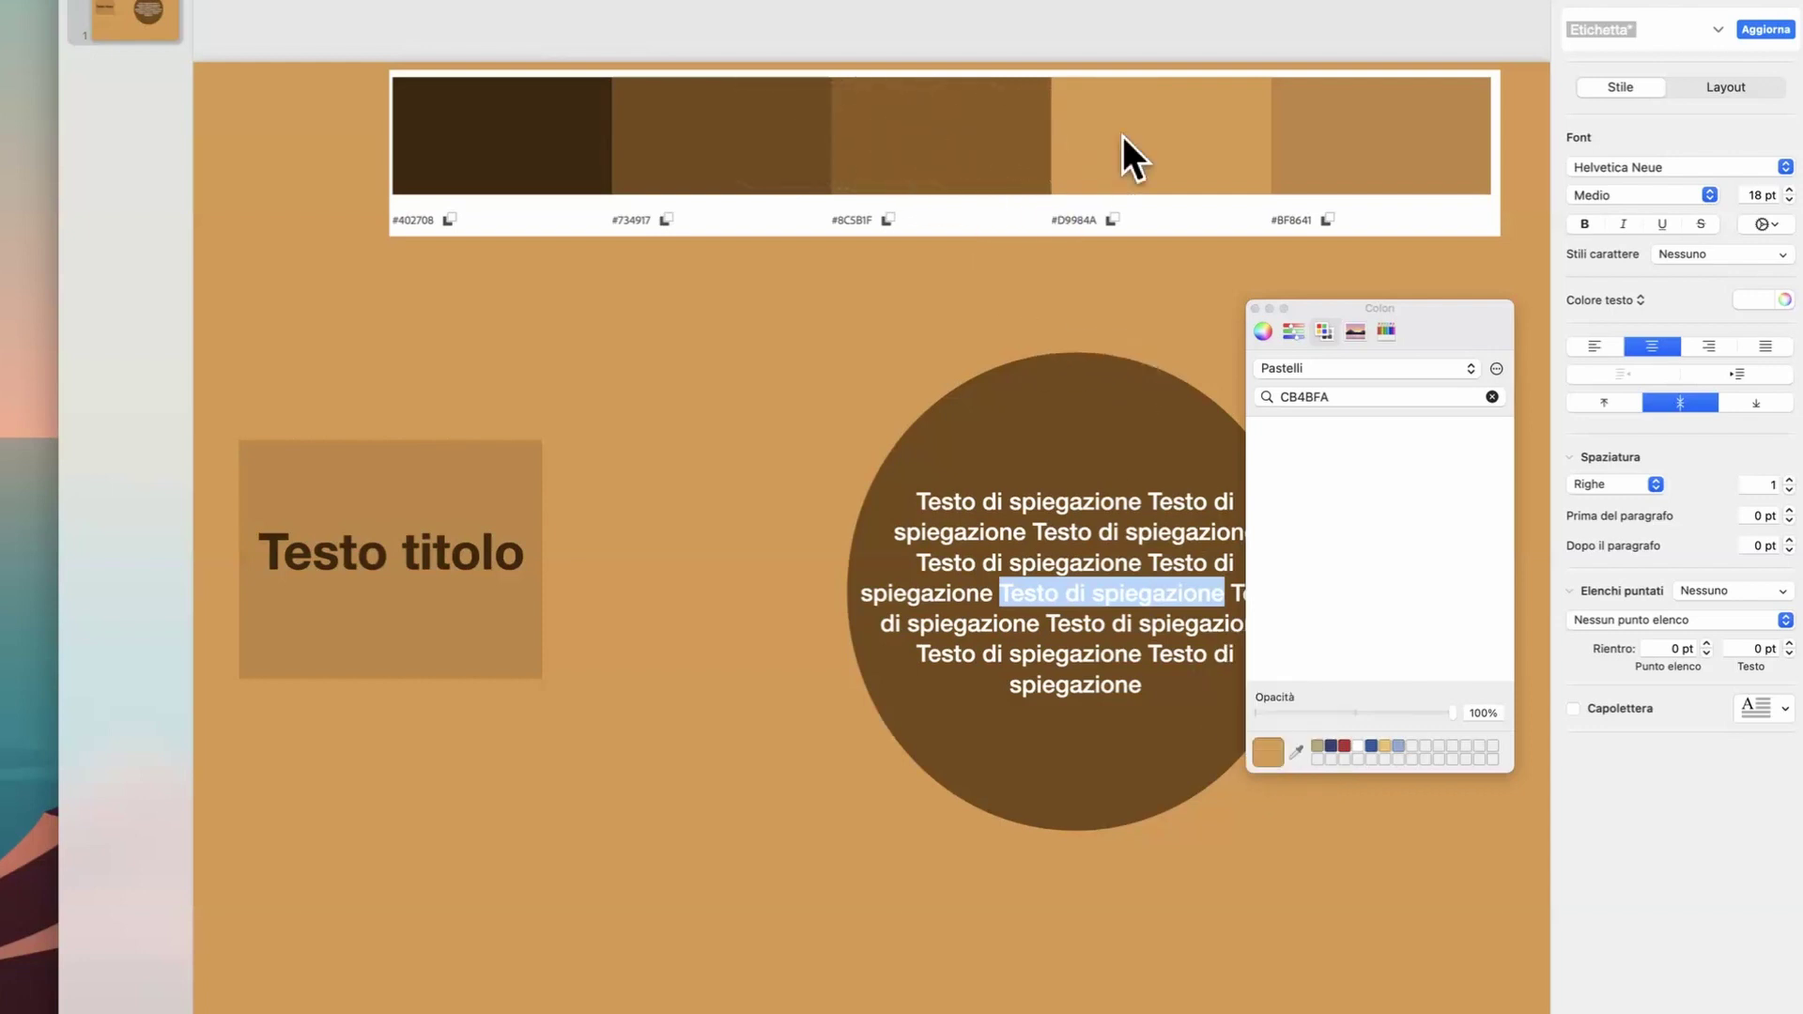
left_click(1078, 591)
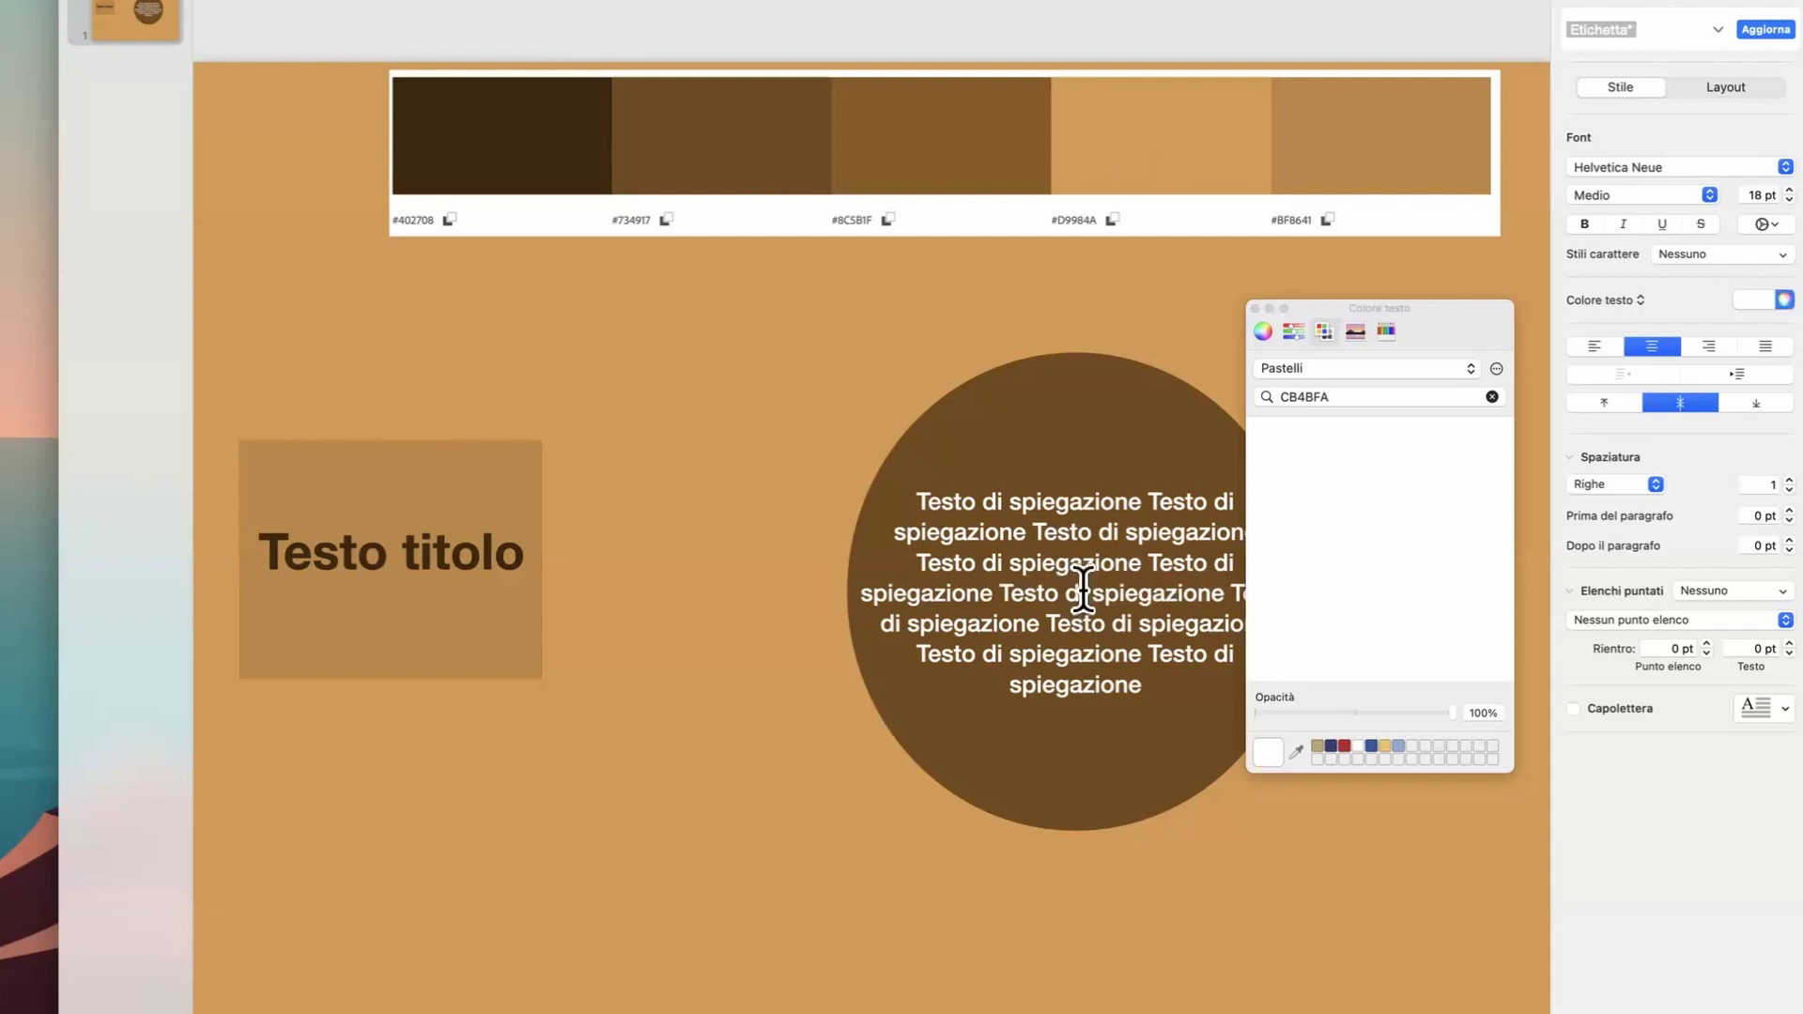
left_click_drag(1000, 592, 1222, 592)
left_click(1296, 751)
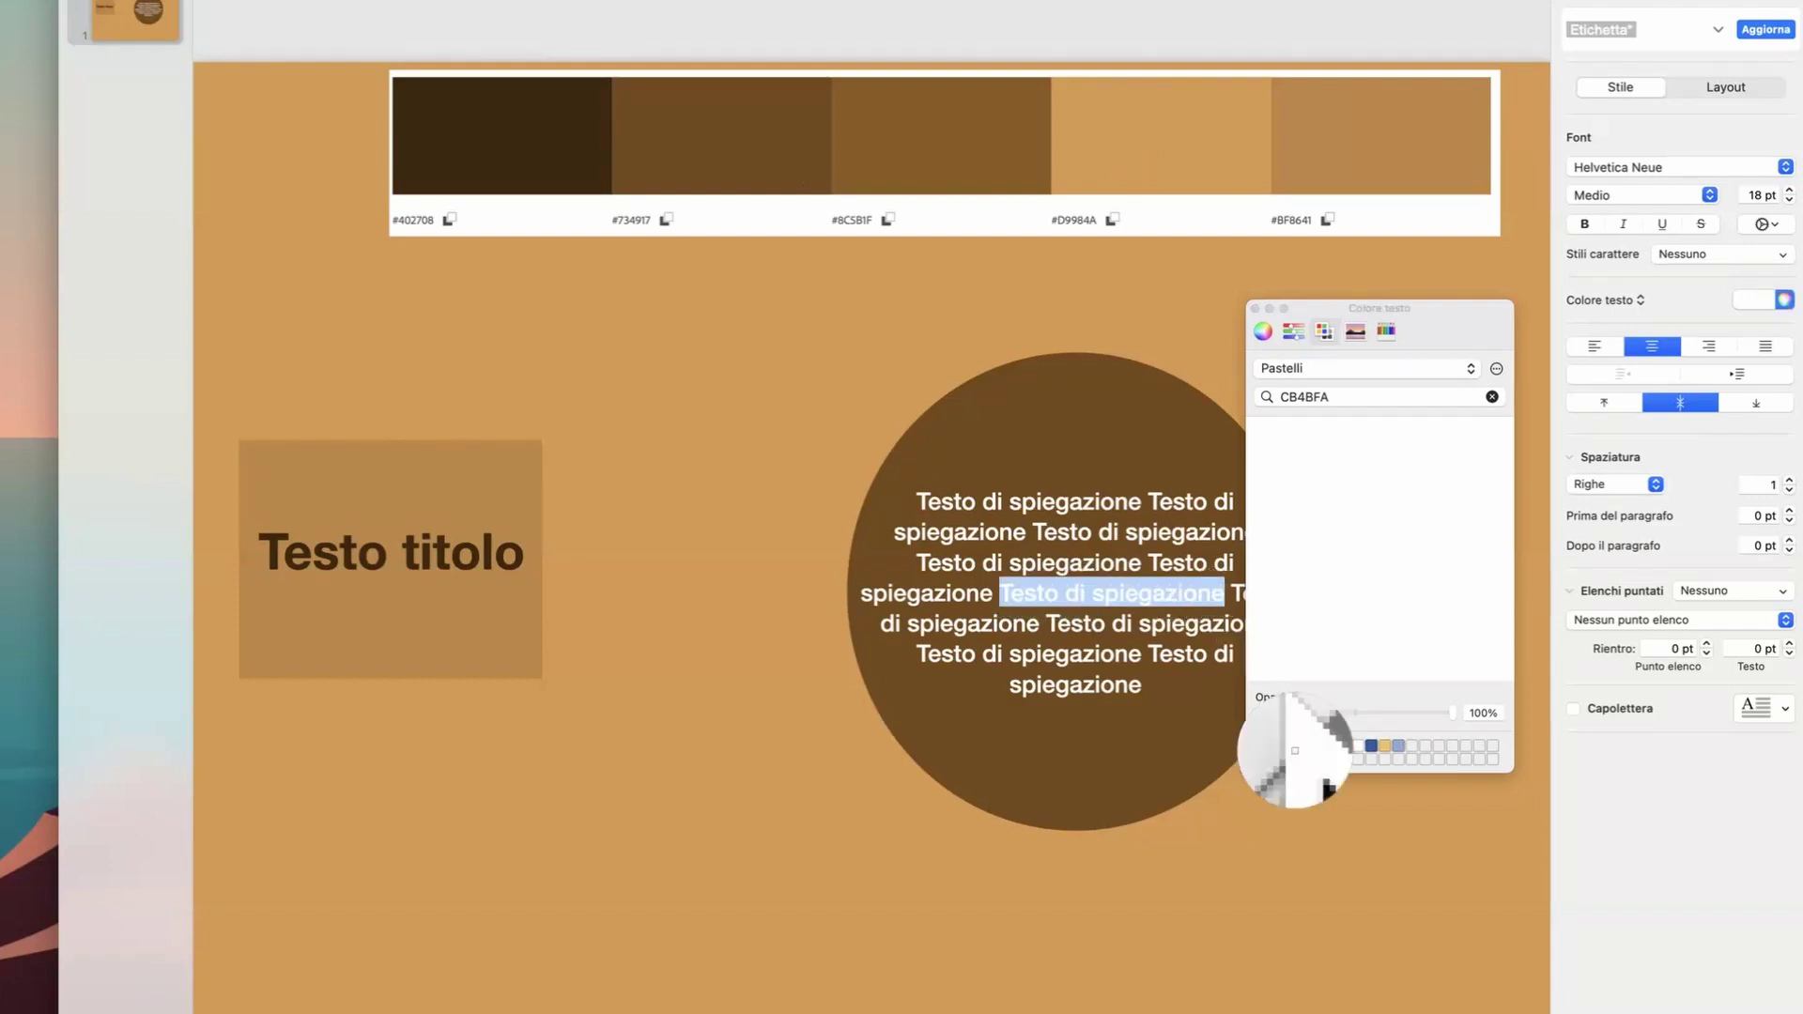
left_click(1180, 150)
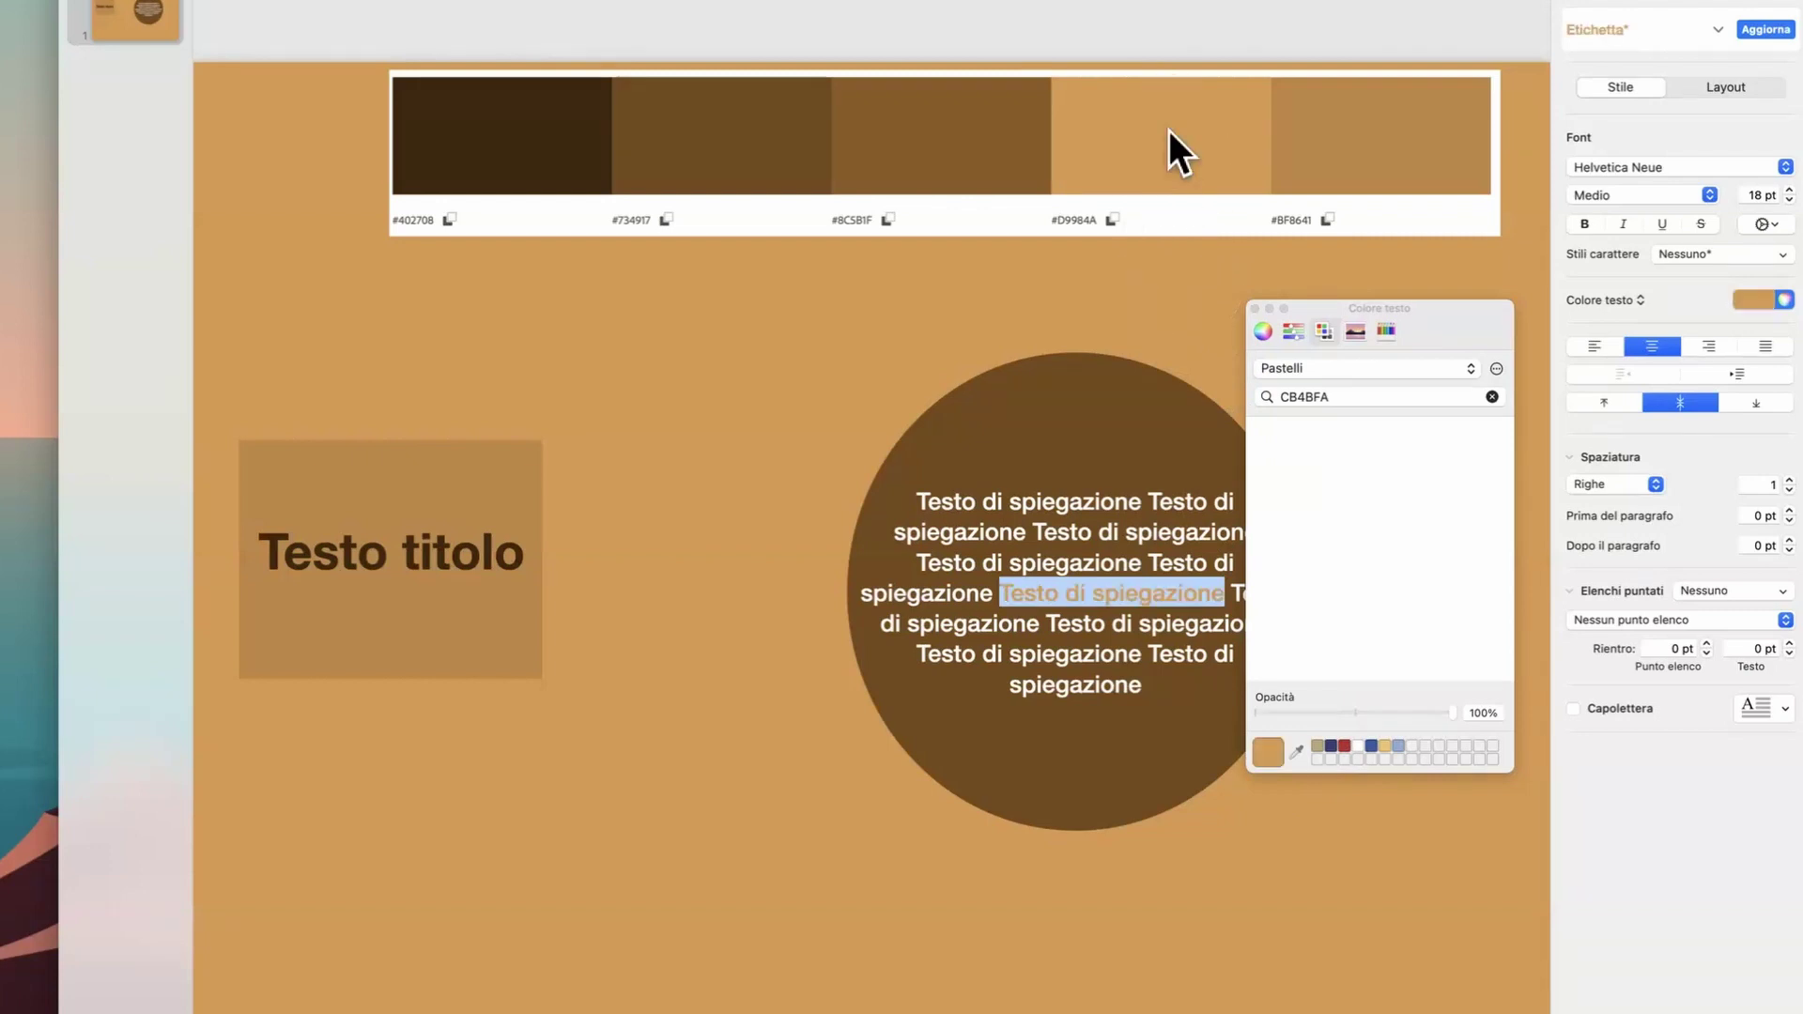
left_click_drag(1342, 312, 1610, 317)
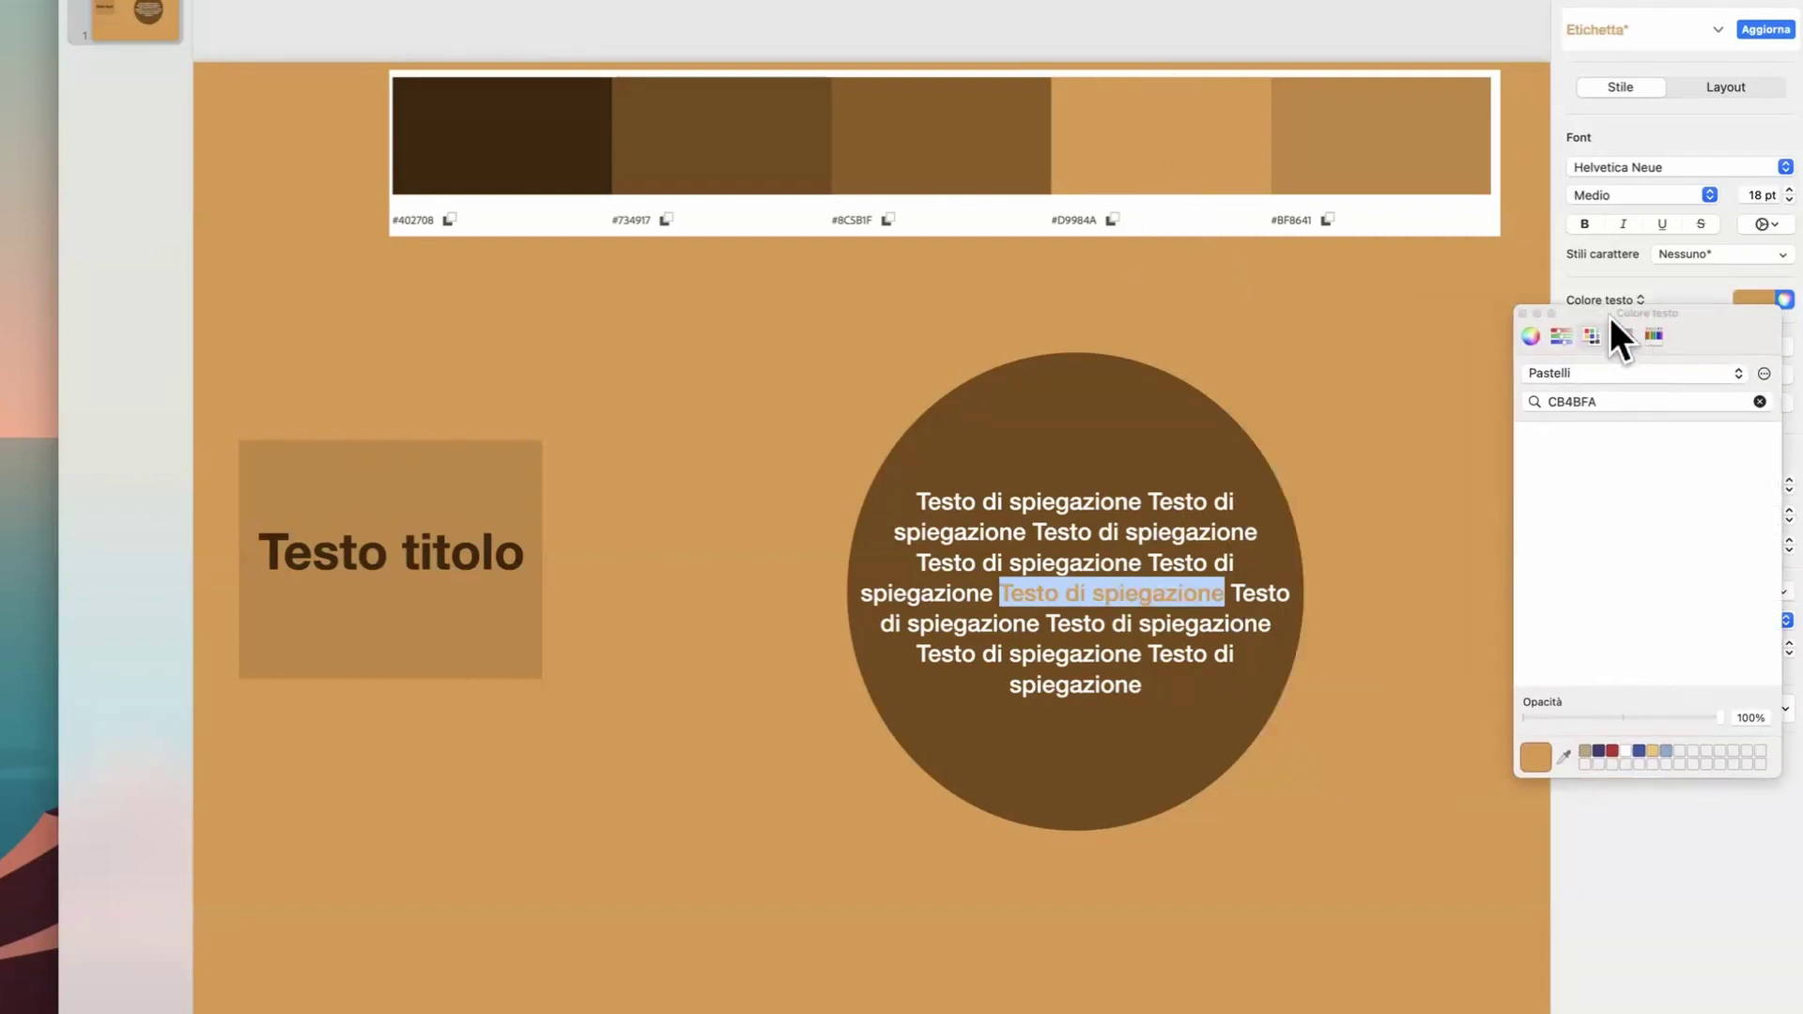
Step: Delete the palette image from the top of the slide
left_click(1372, 396)
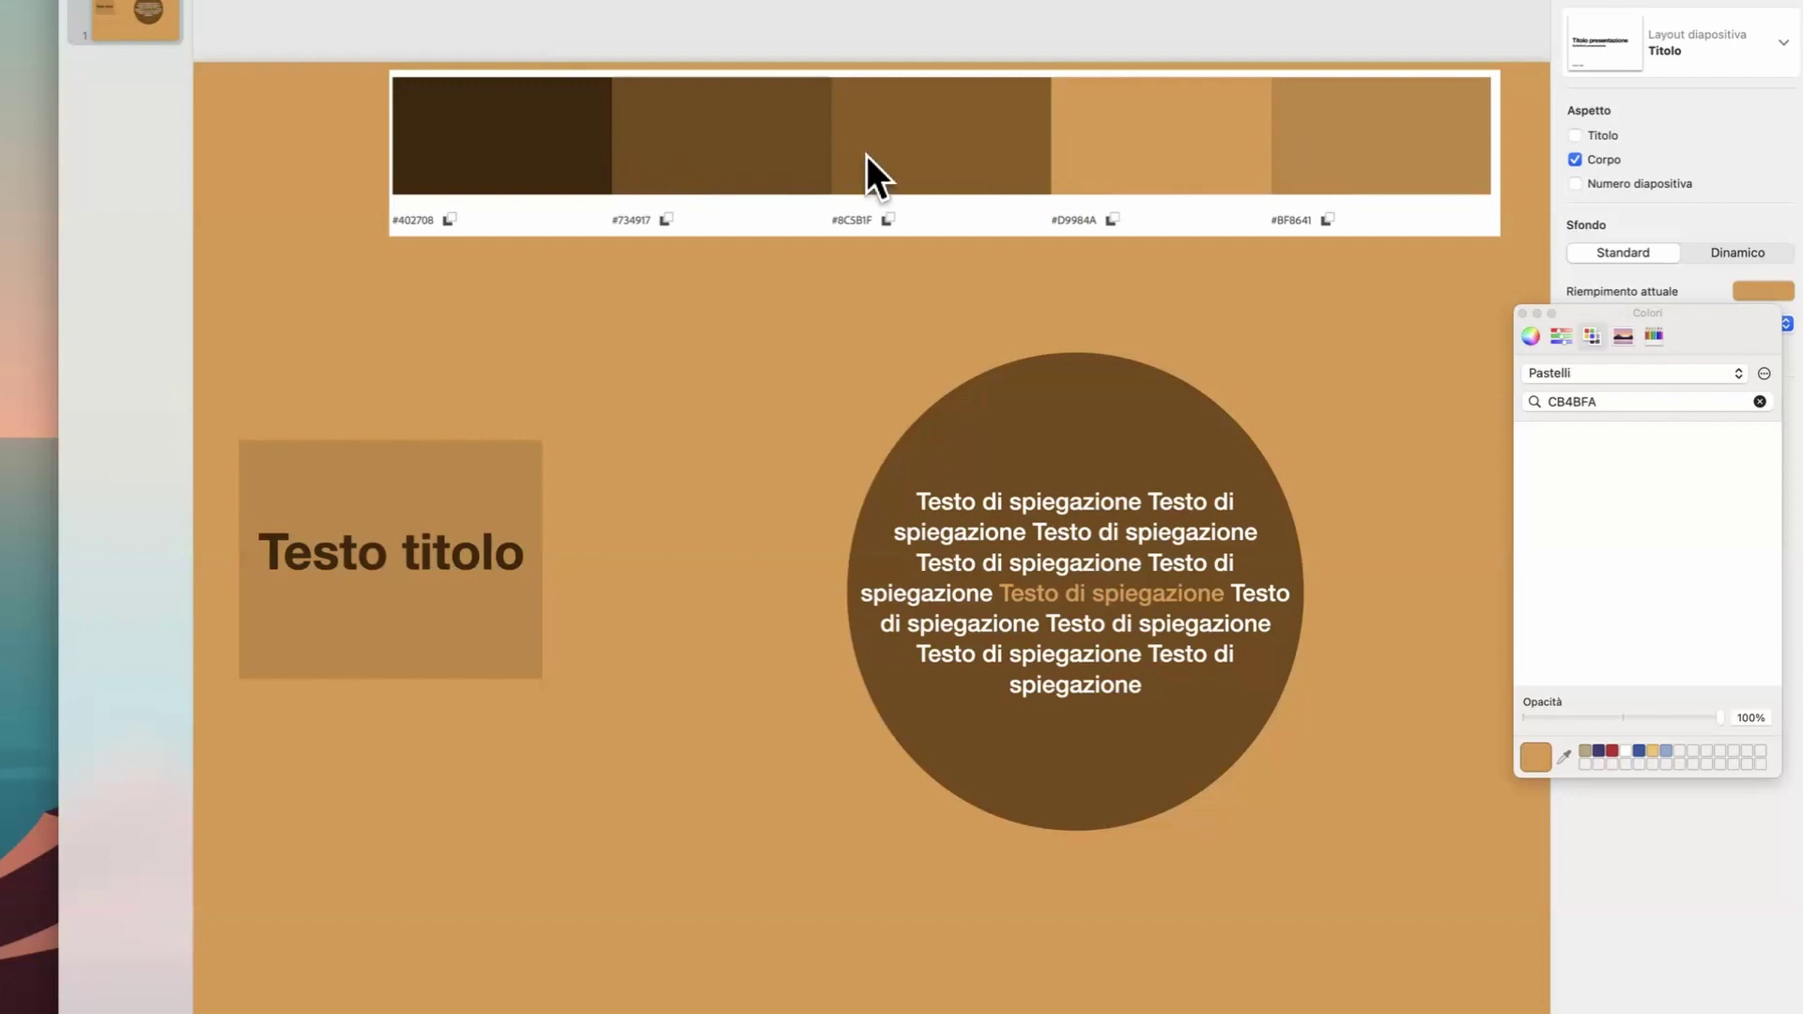
left_click(688, 123)
key("Delete")
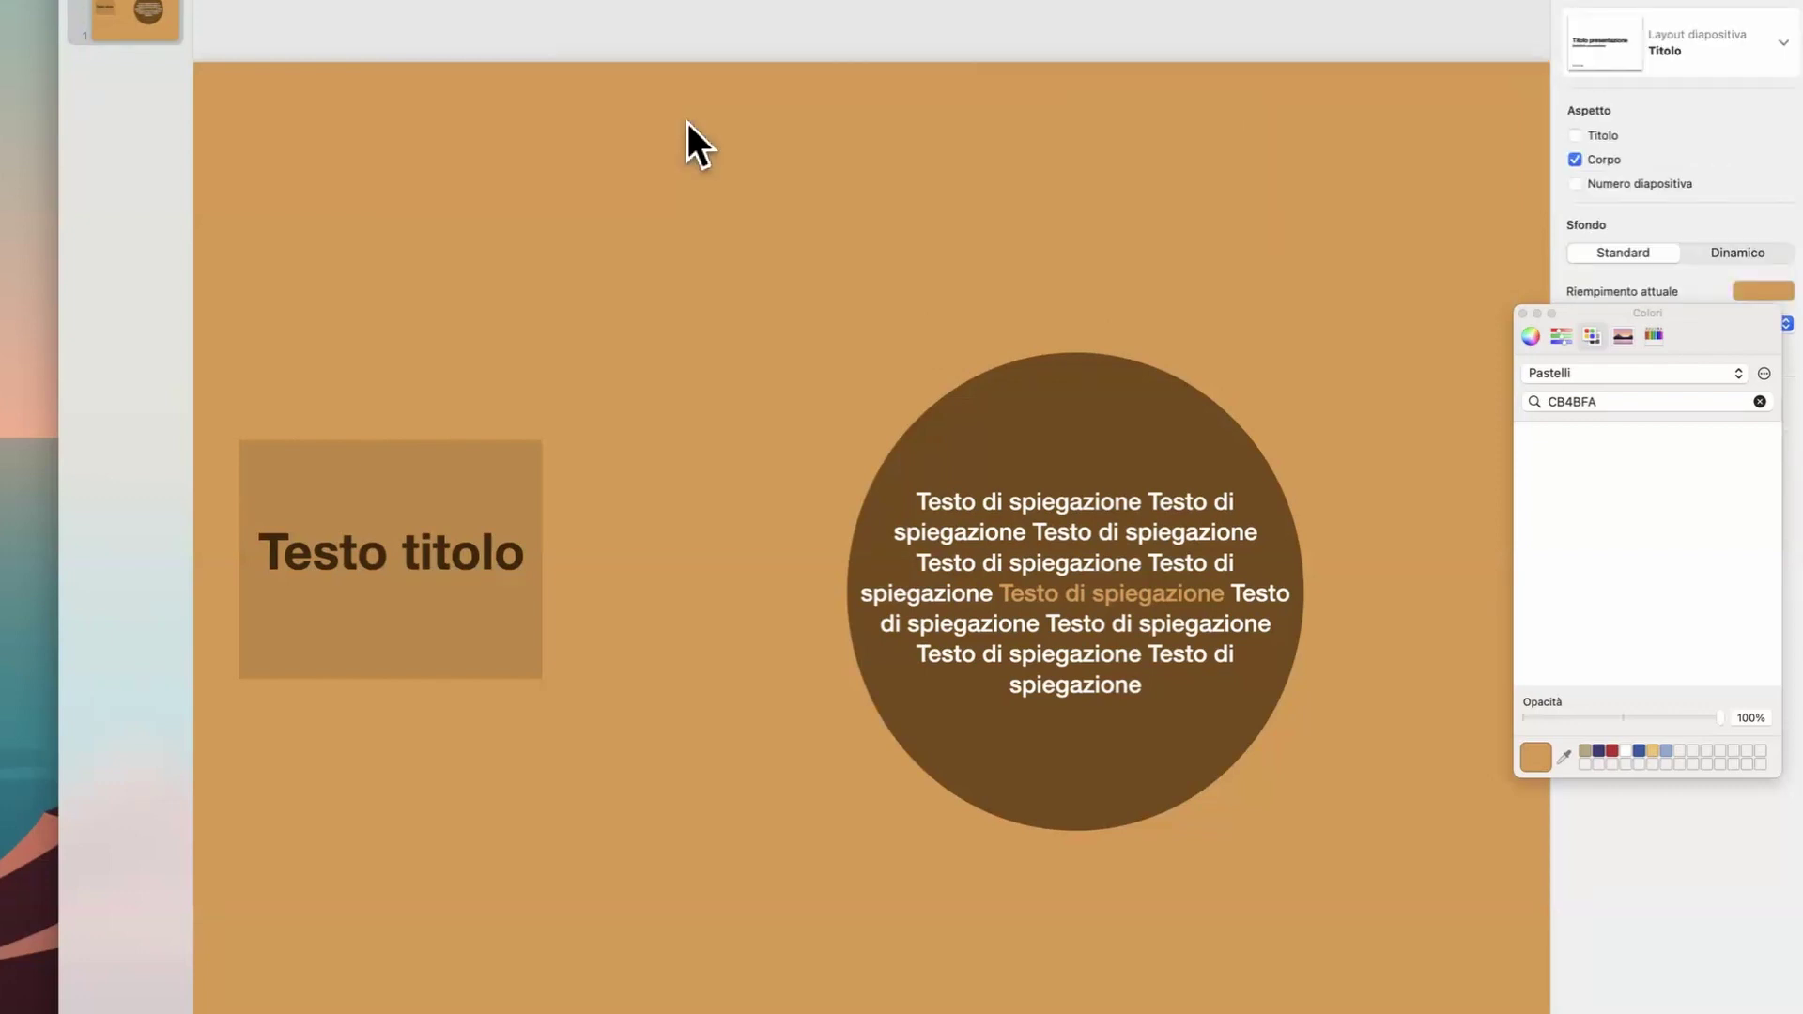
Step: Duplicate the text circle and arrange the two circles apart, one in the slide's upper right and one at the lower middle
left_click(1096, 522)
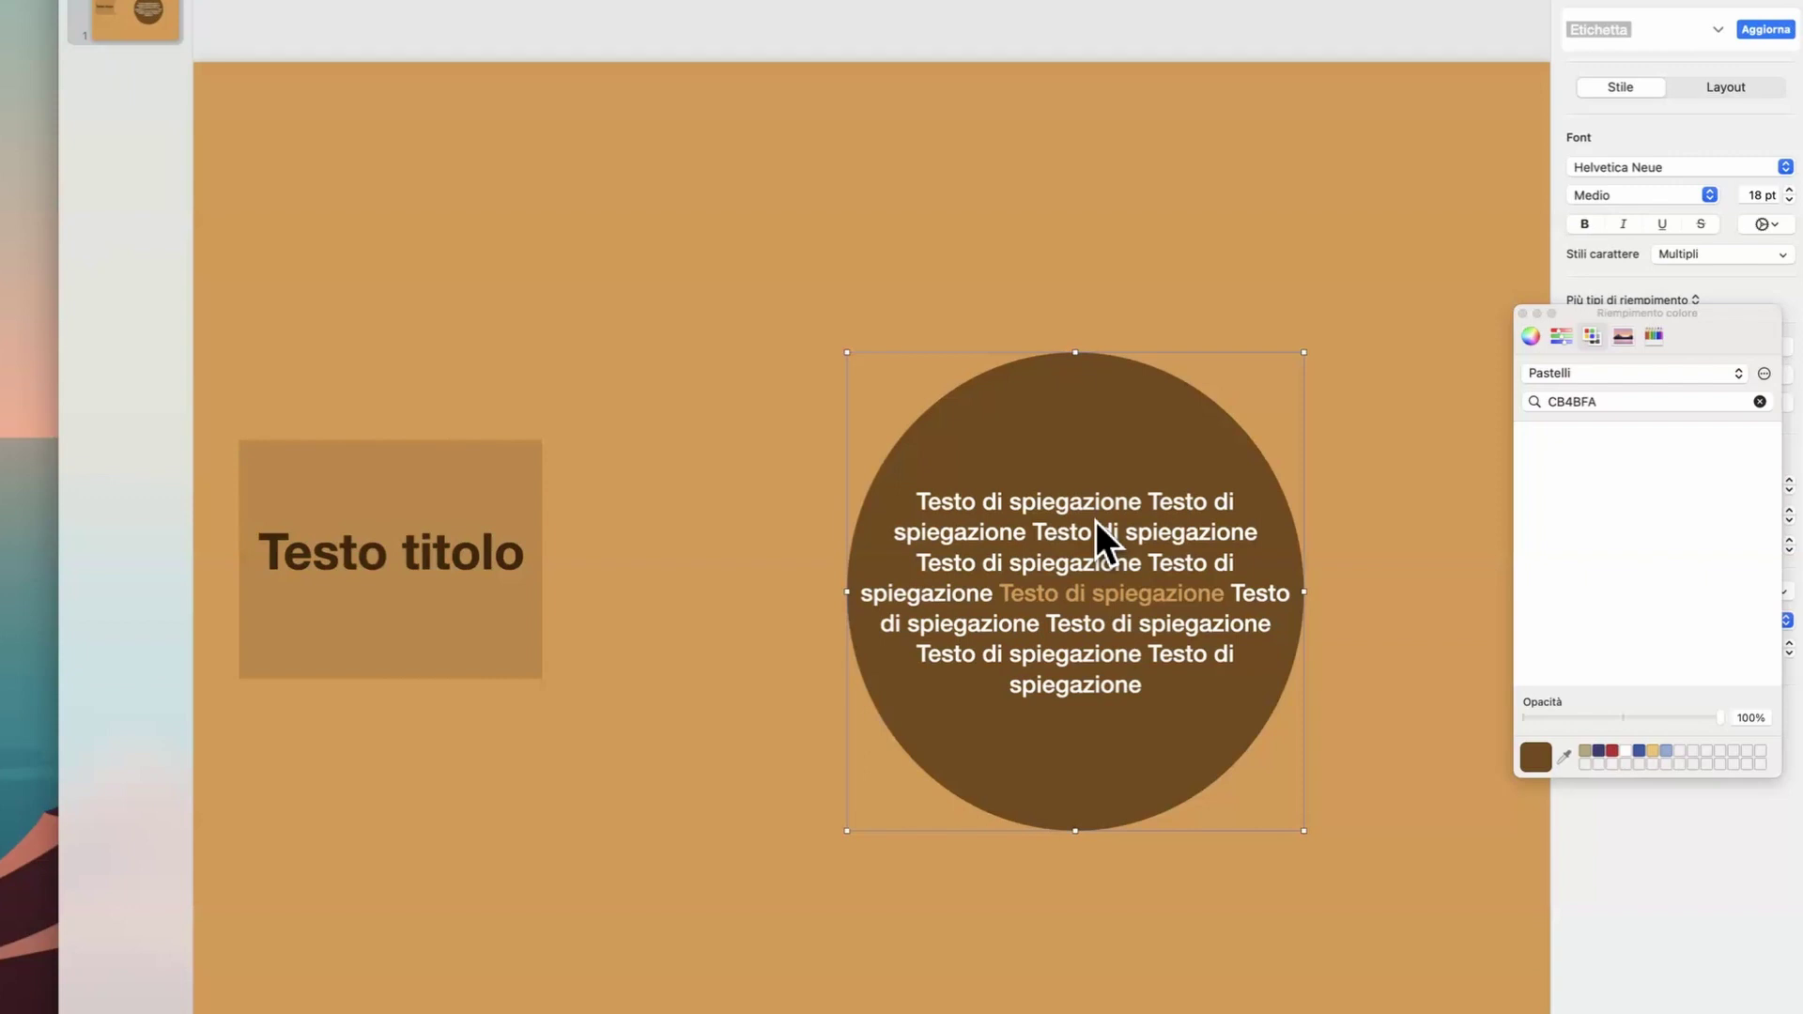
key("super+d")
left_click_drag(1108, 656, 762, 344)
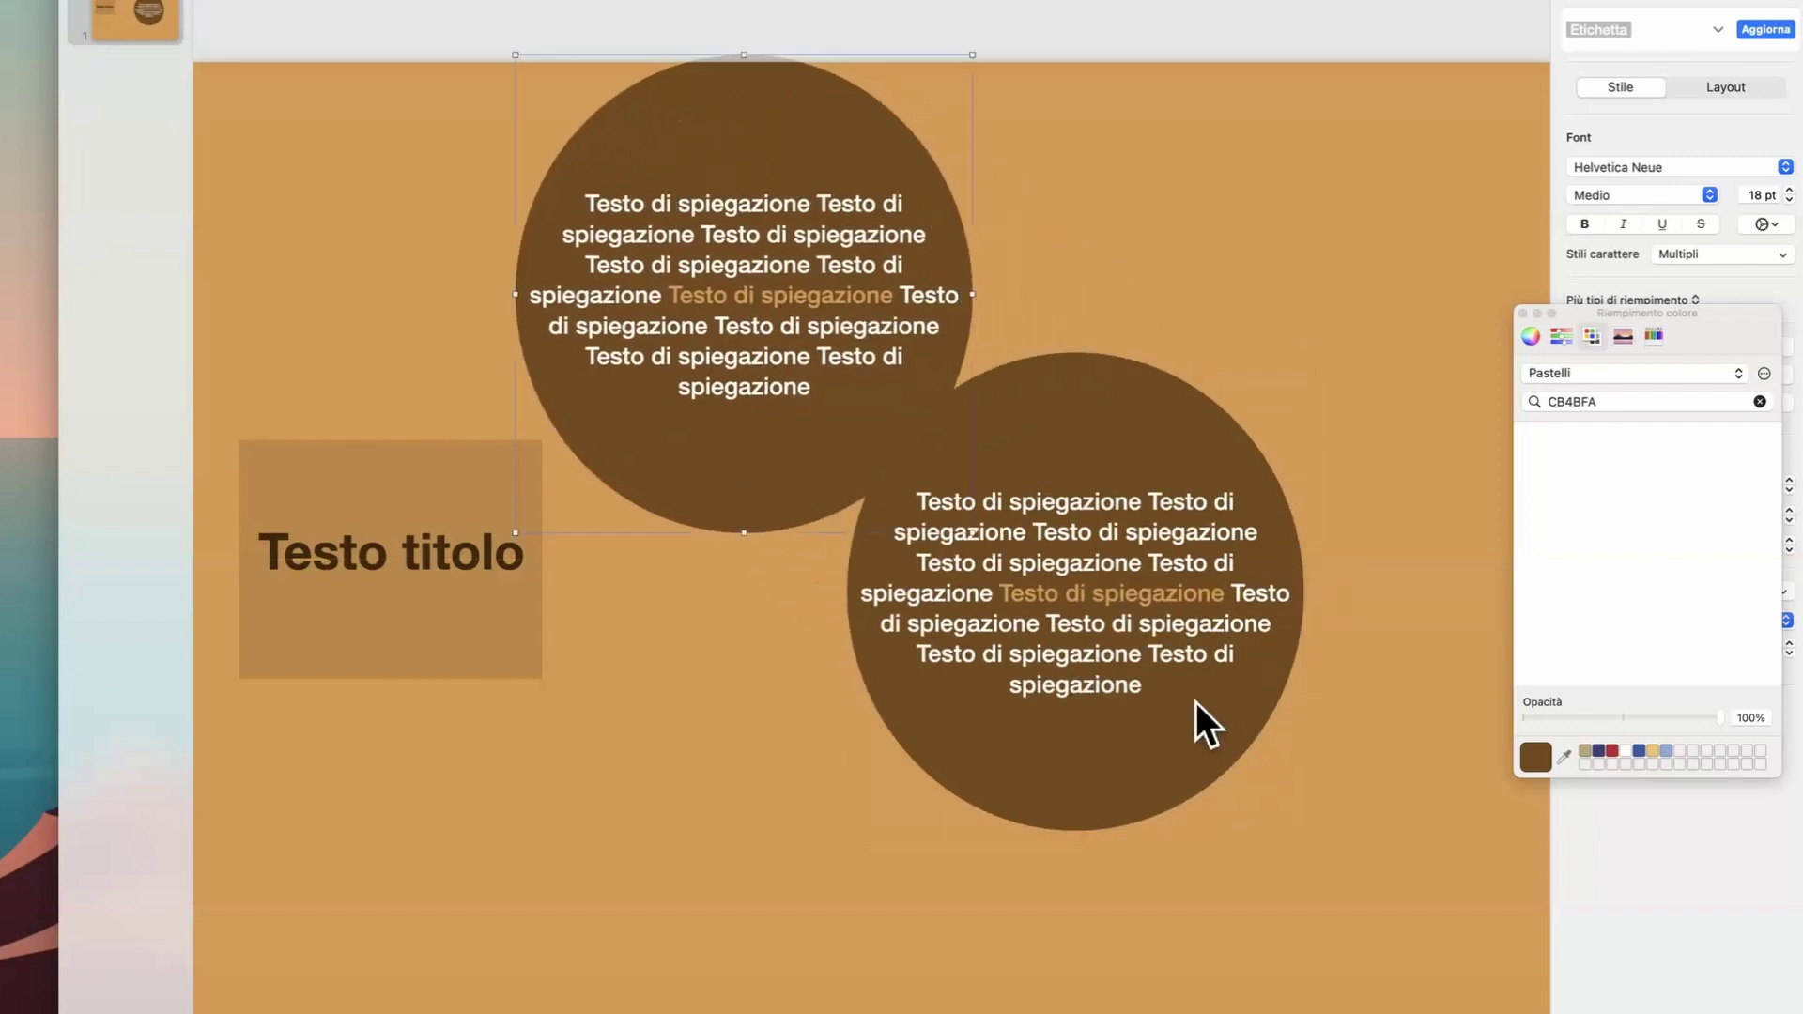
left_click(1142, 673)
left_click_drag(1269, 481, 1321, 364)
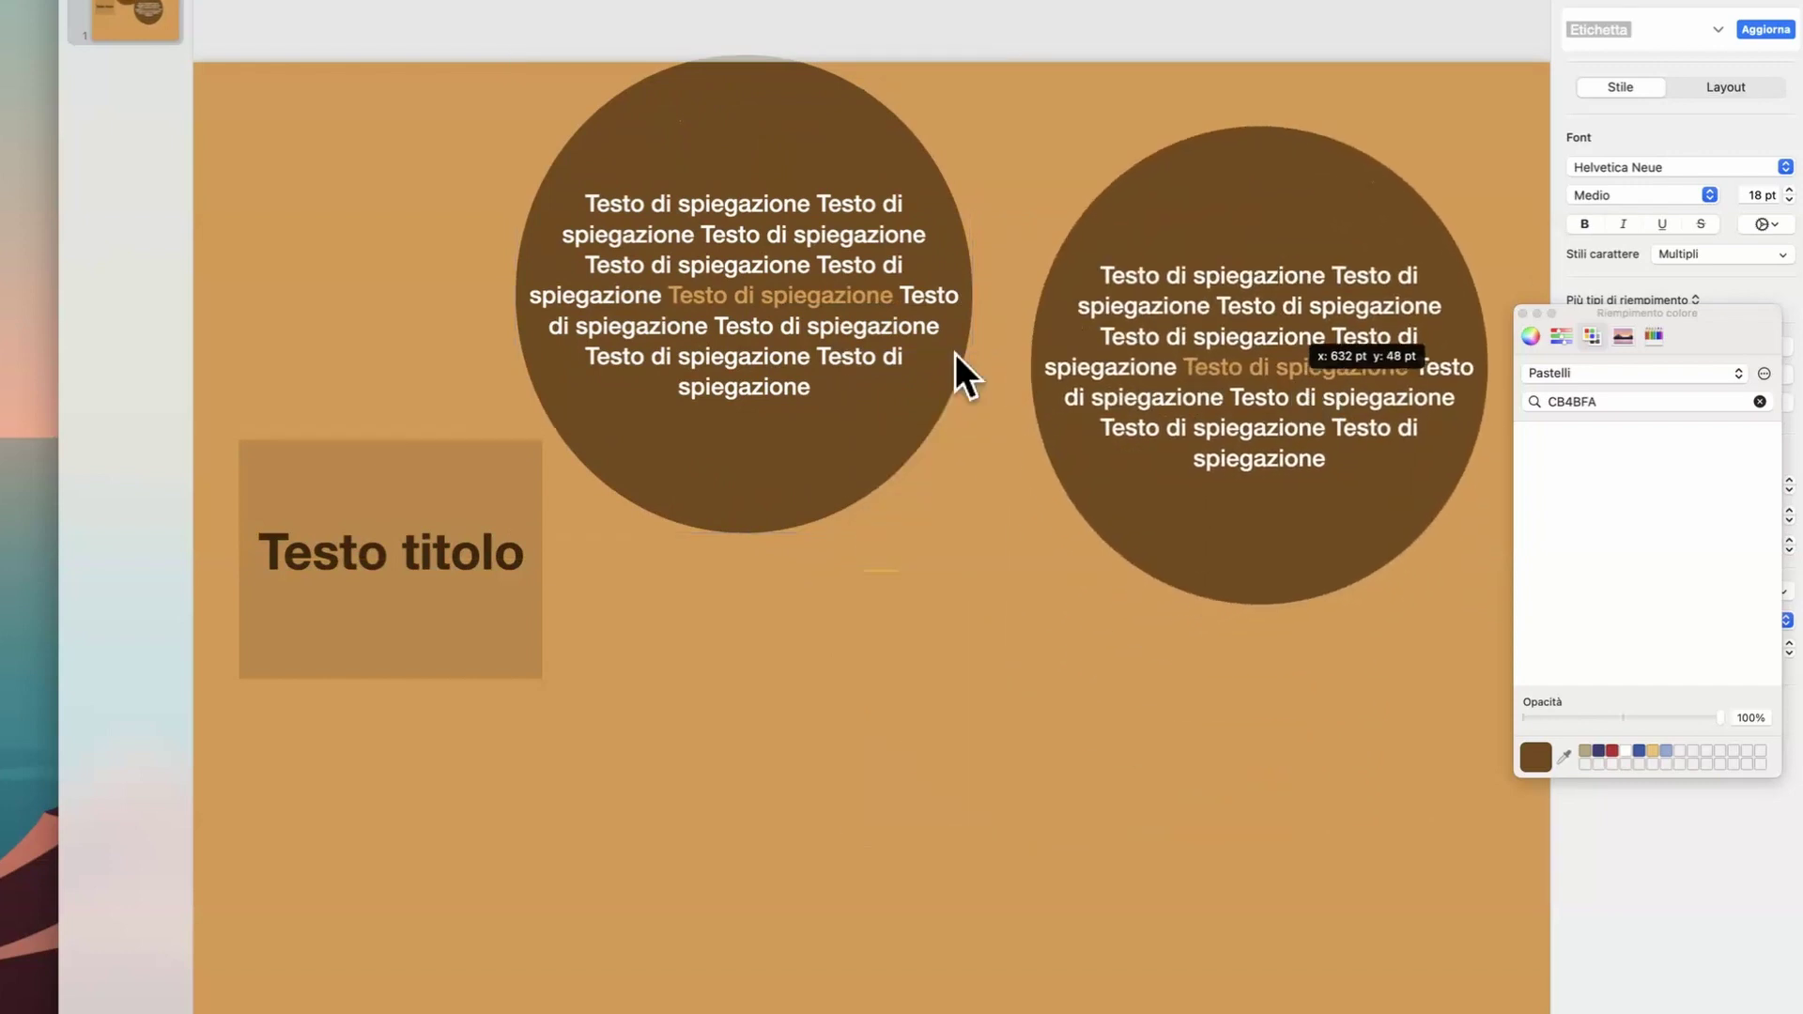
left_click_drag(817, 497, 944, 962)
left_click_drag(1390, 426, 1374, 407)
left_click_drag(921, 776, 920, 794)
Step: Reduce the height of the title's rectangle from both its upper and lower edges so it fits closely around "Testo titolo"
left_click_drag(414, 536, 394, 594)
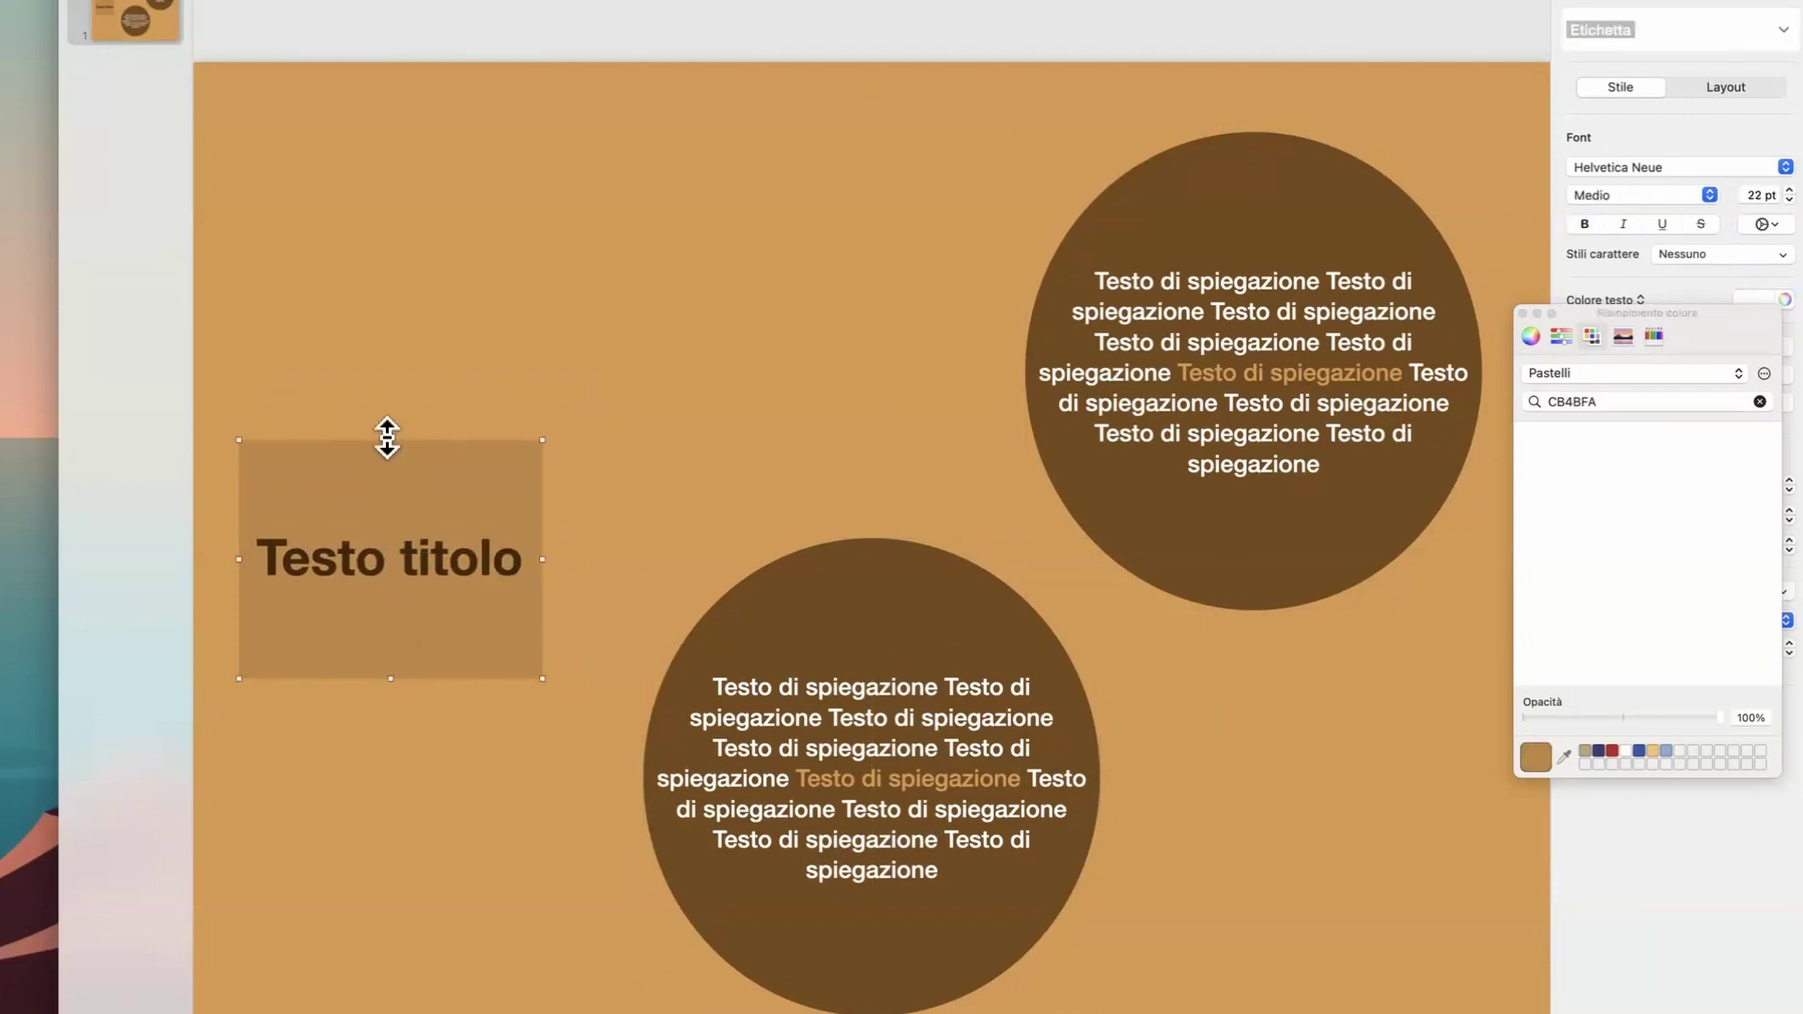
left_click_drag(387, 436, 385, 516)
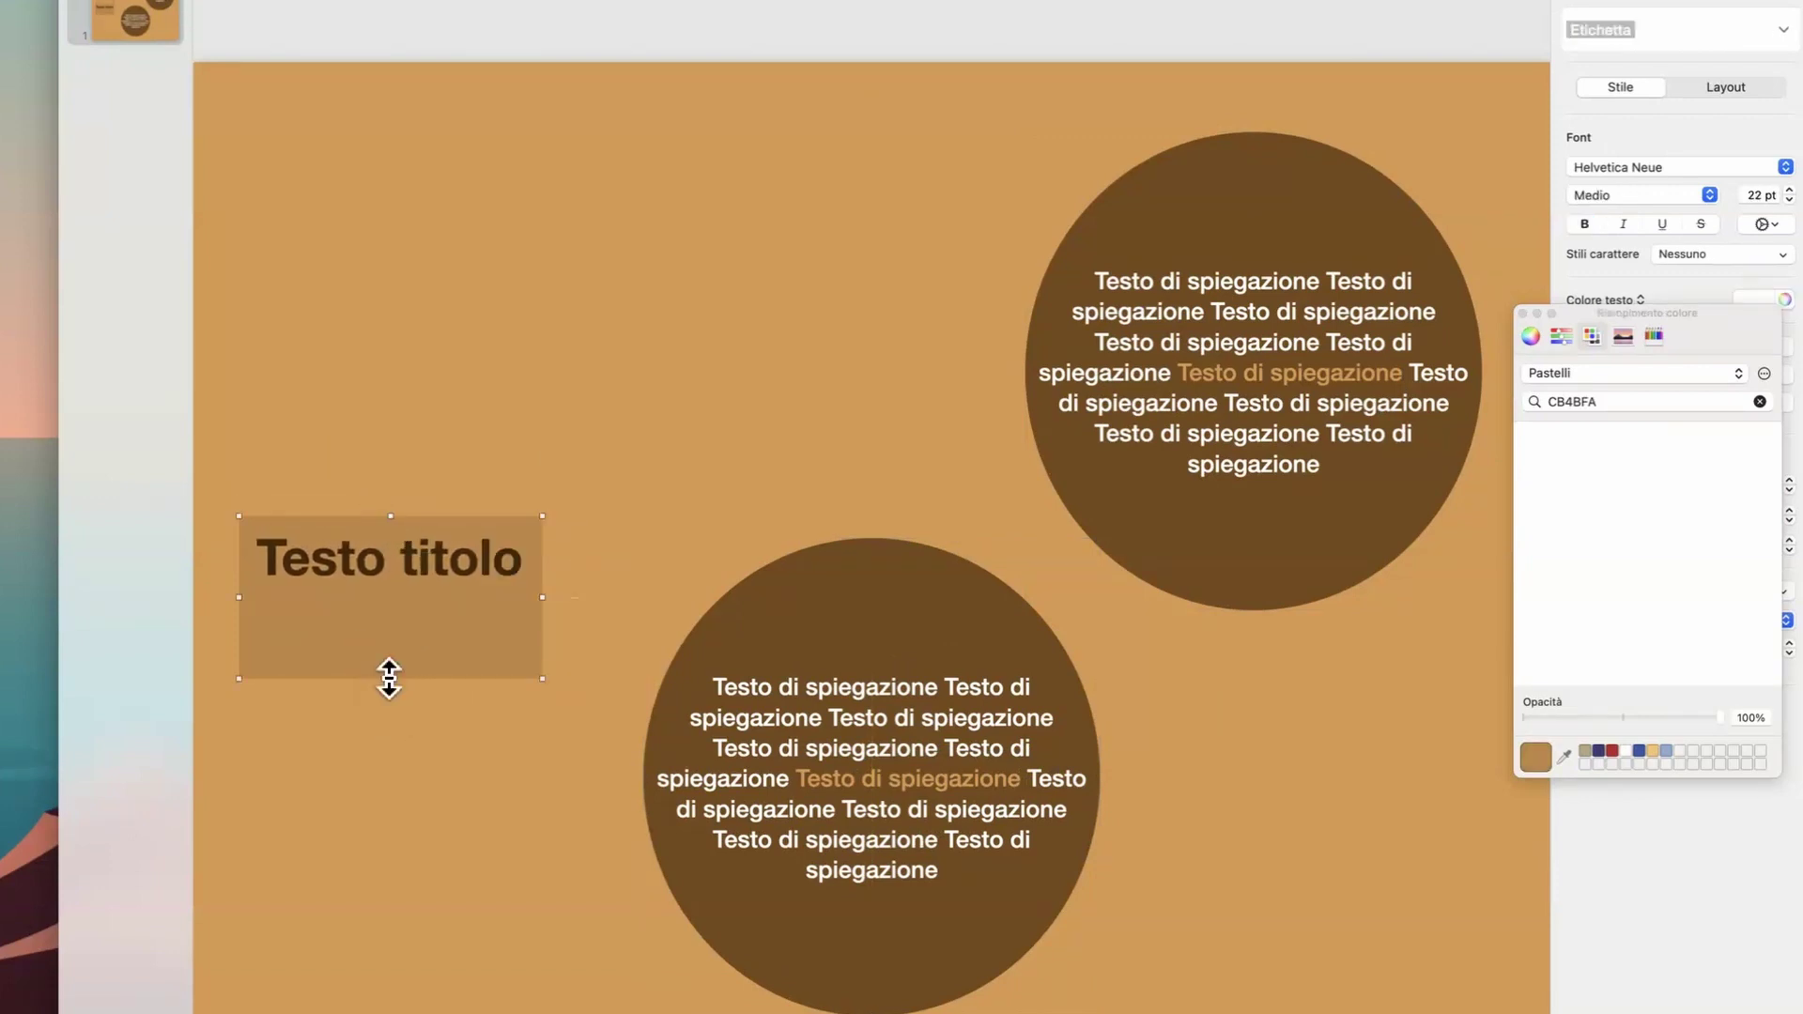
left_click_drag(390, 678, 401, 603)
left_click(404, 714)
Step: Move the title text and its rectangle together to the slide's upper left corner
left_click_drag(328, 443, 414, 689)
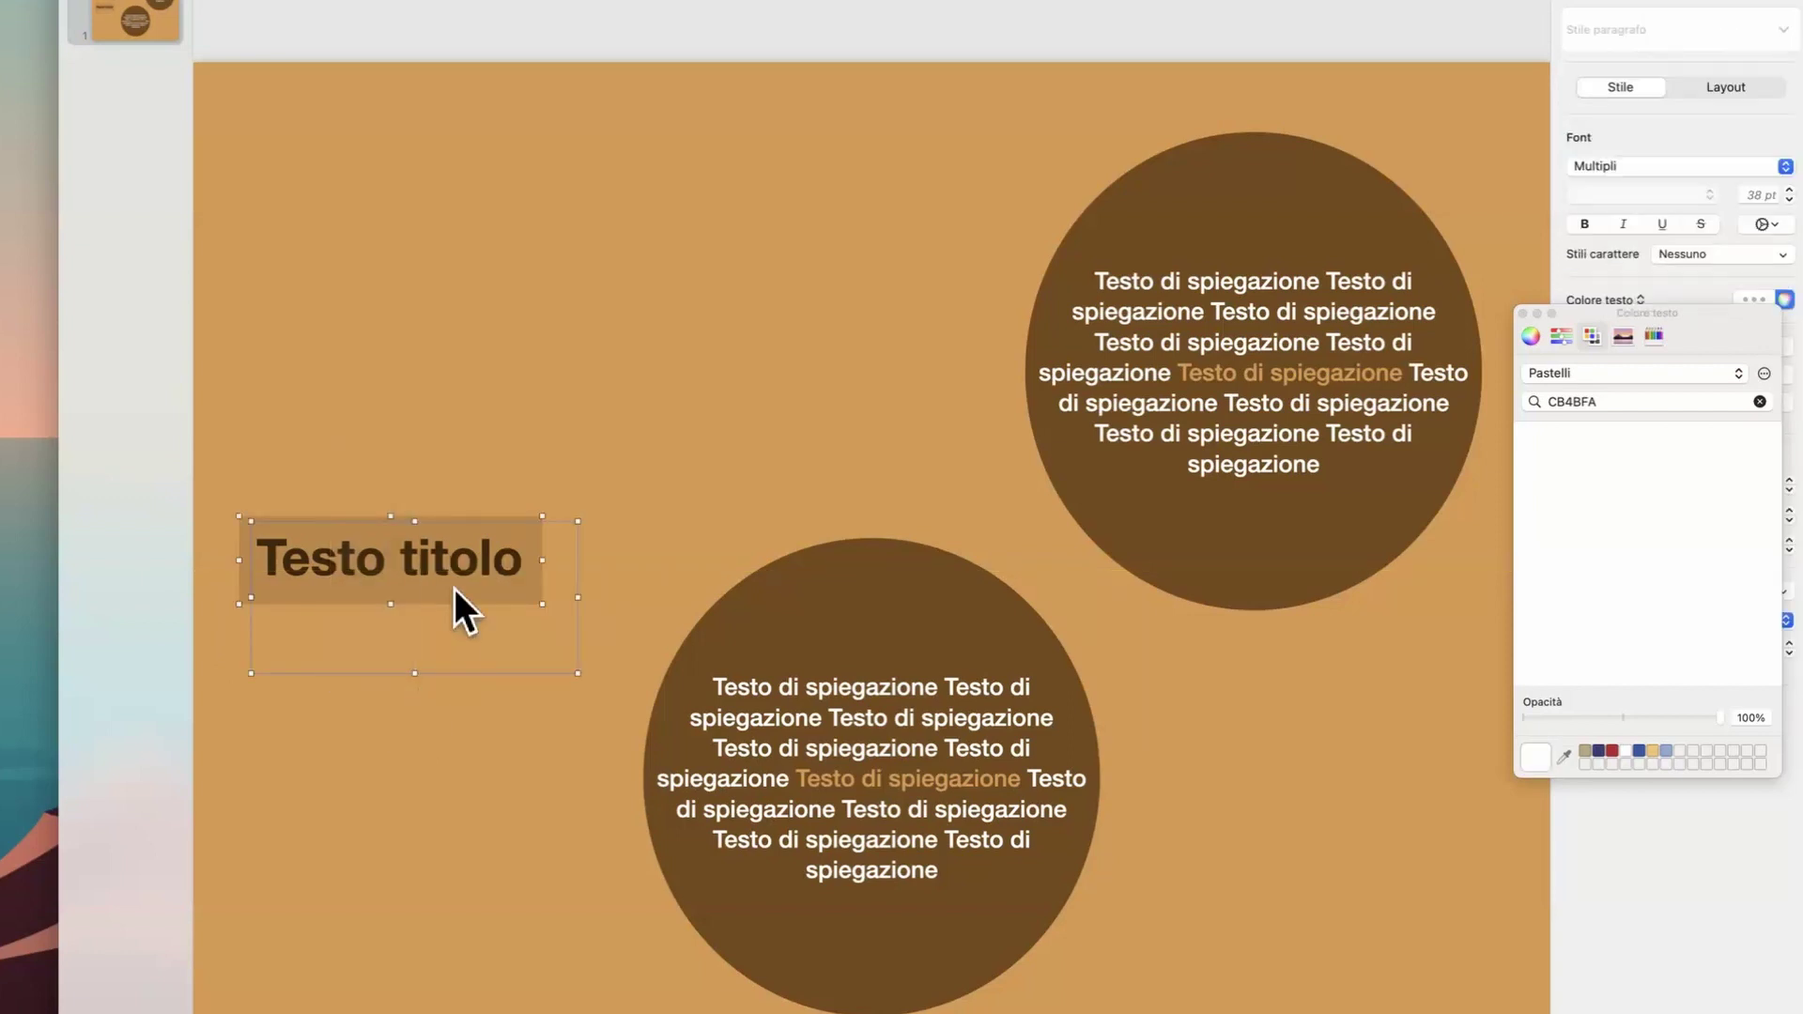
left_click_drag(454, 577, 449, 201)
left_click(457, 397)
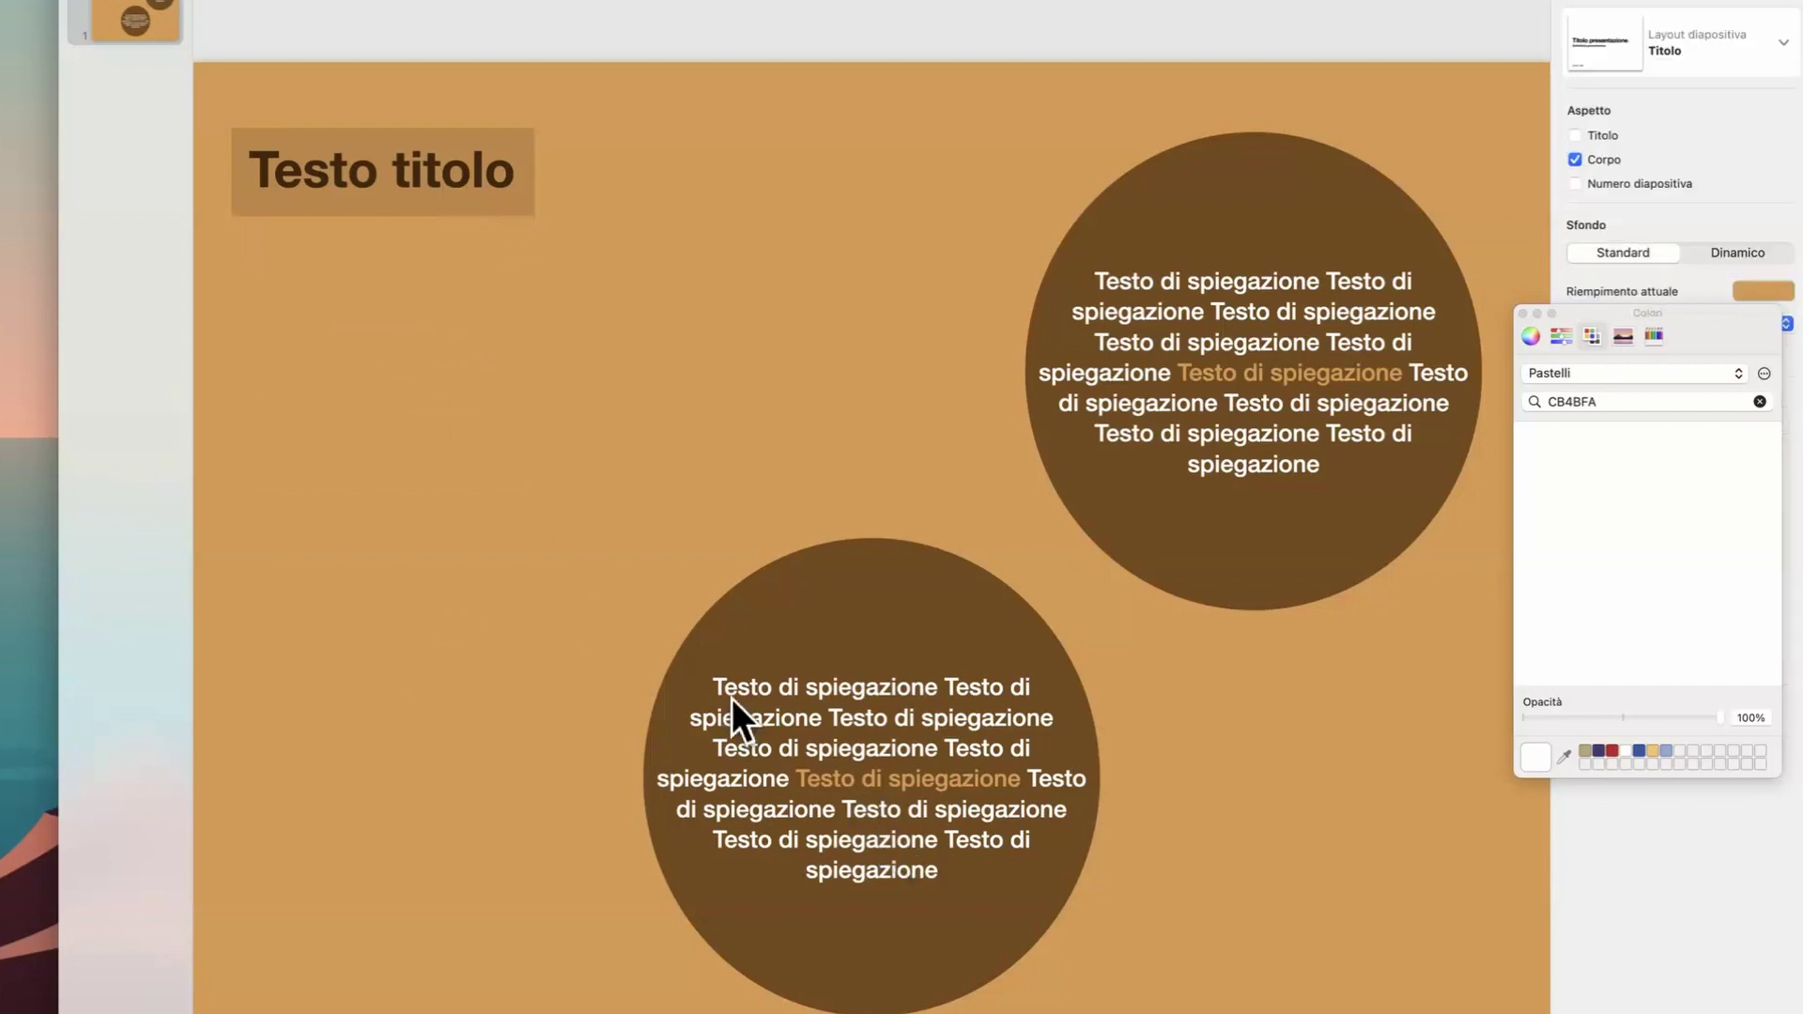
Step: Reposition the two circles, shifting the lower one toward the slide's lower left and the upper one slightly inward from the right edge
left_click_drag(605, 646, 759, 922)
left_click_drag(975, 175, 1278, 433)
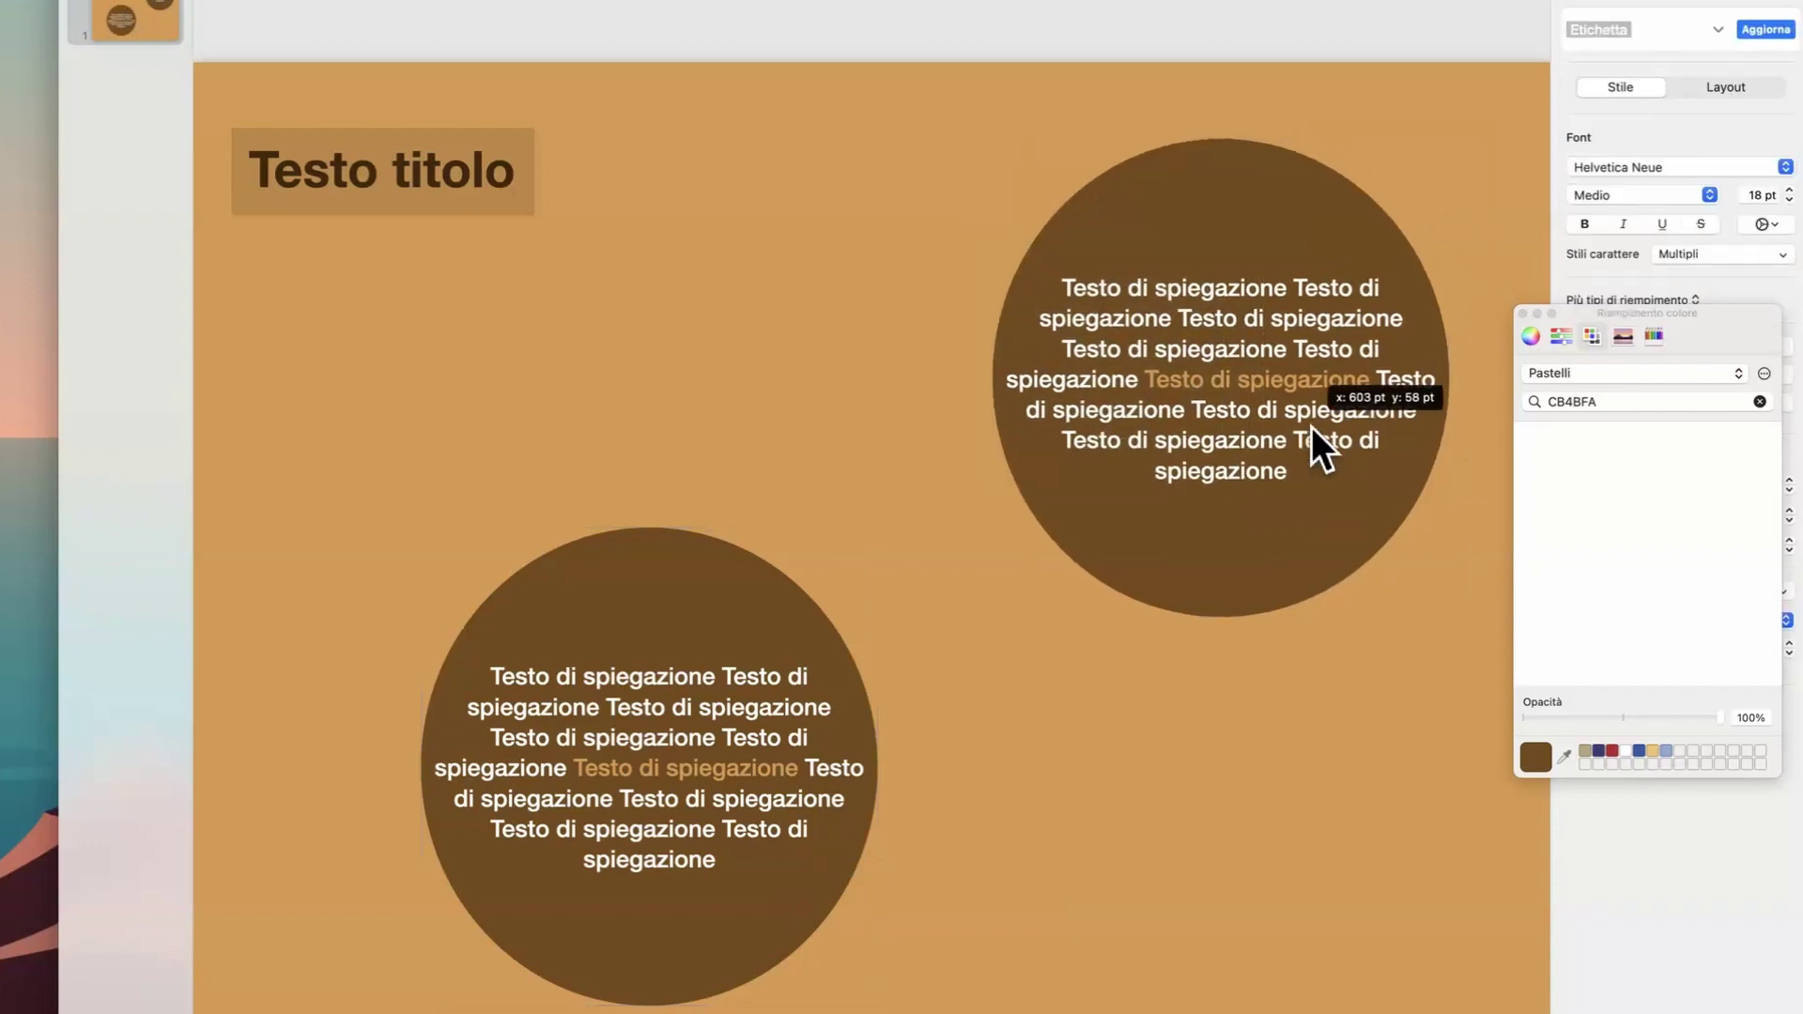
left_click(1234, 752)
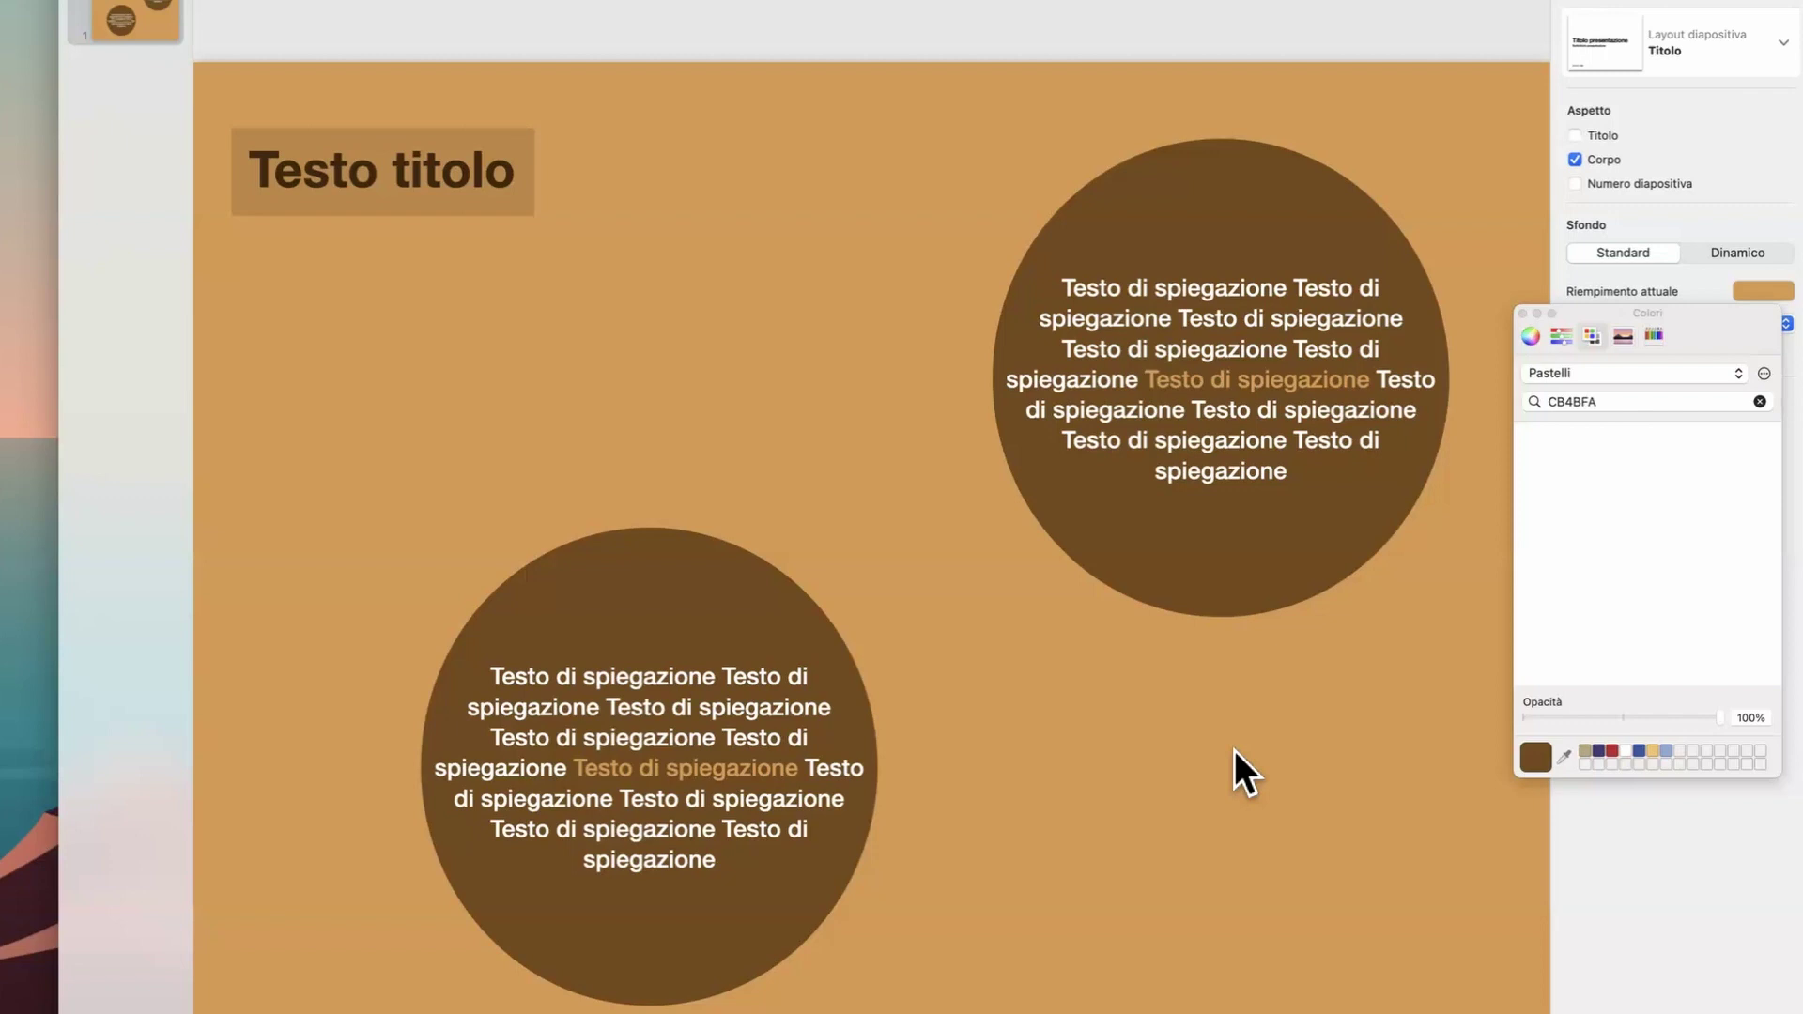
Step: Duplicate the finished brown slide as slide 2
left_click(134, 10)
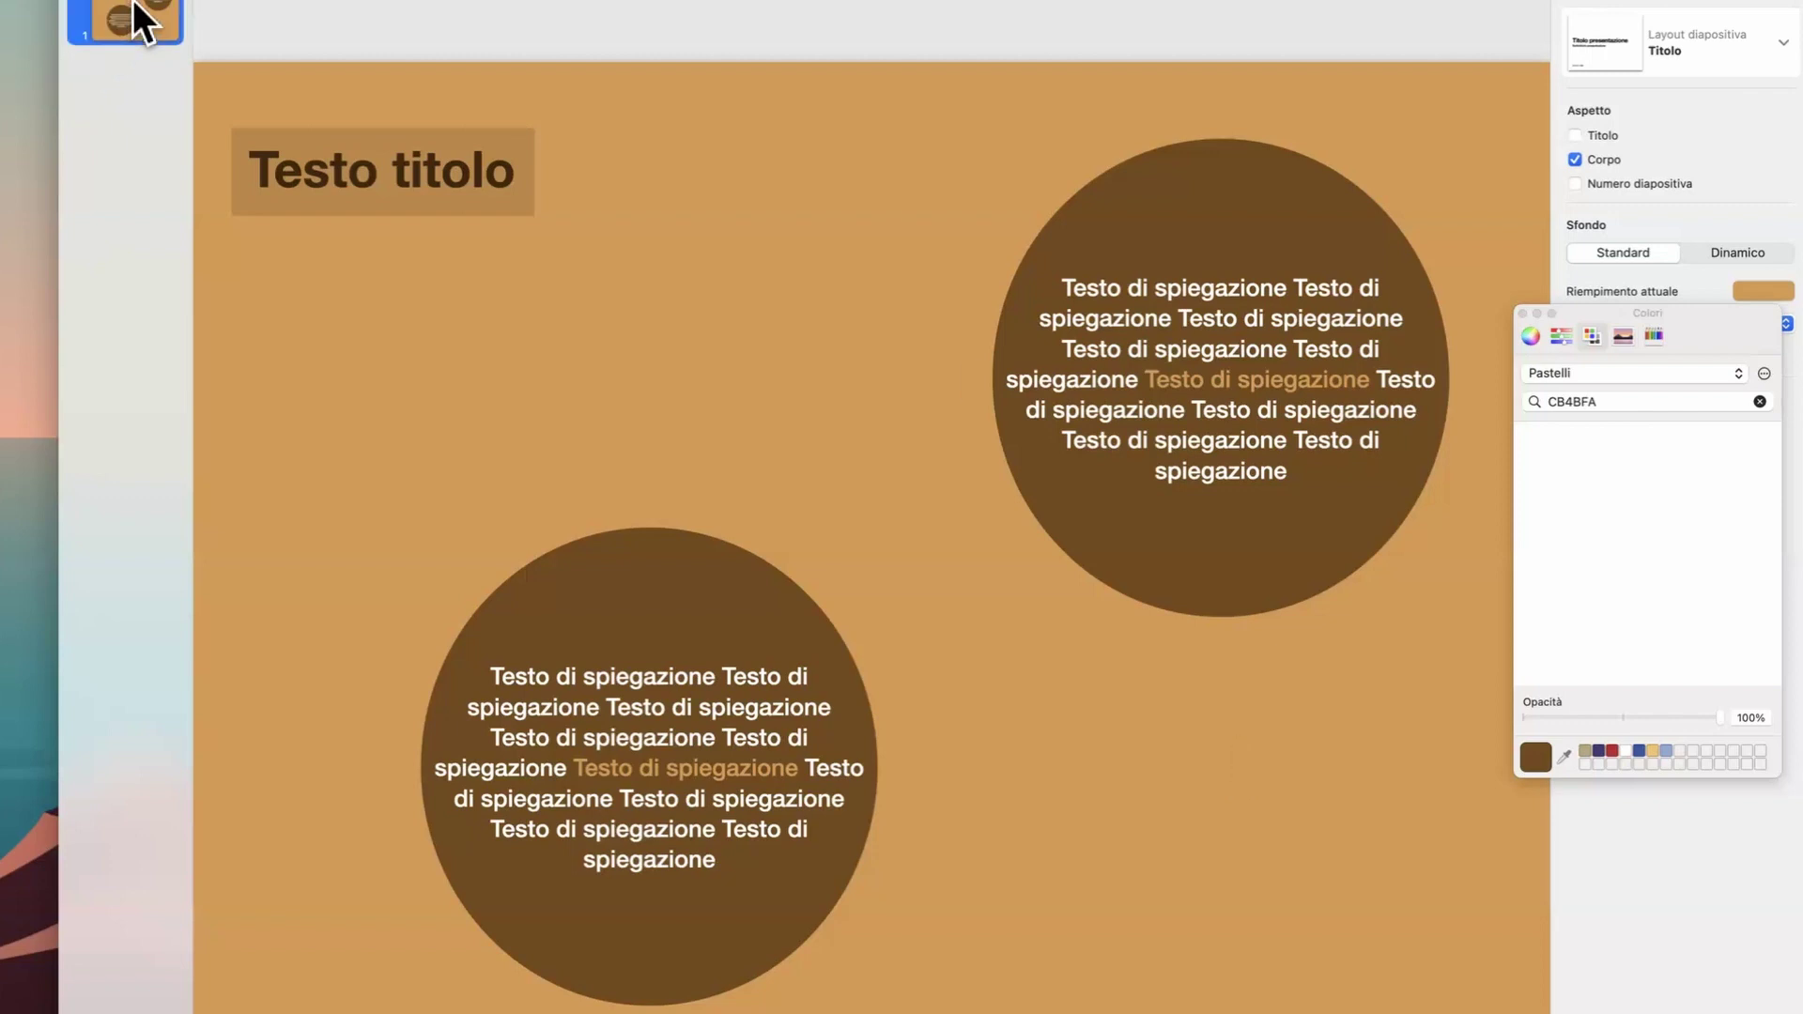
key("super+d")
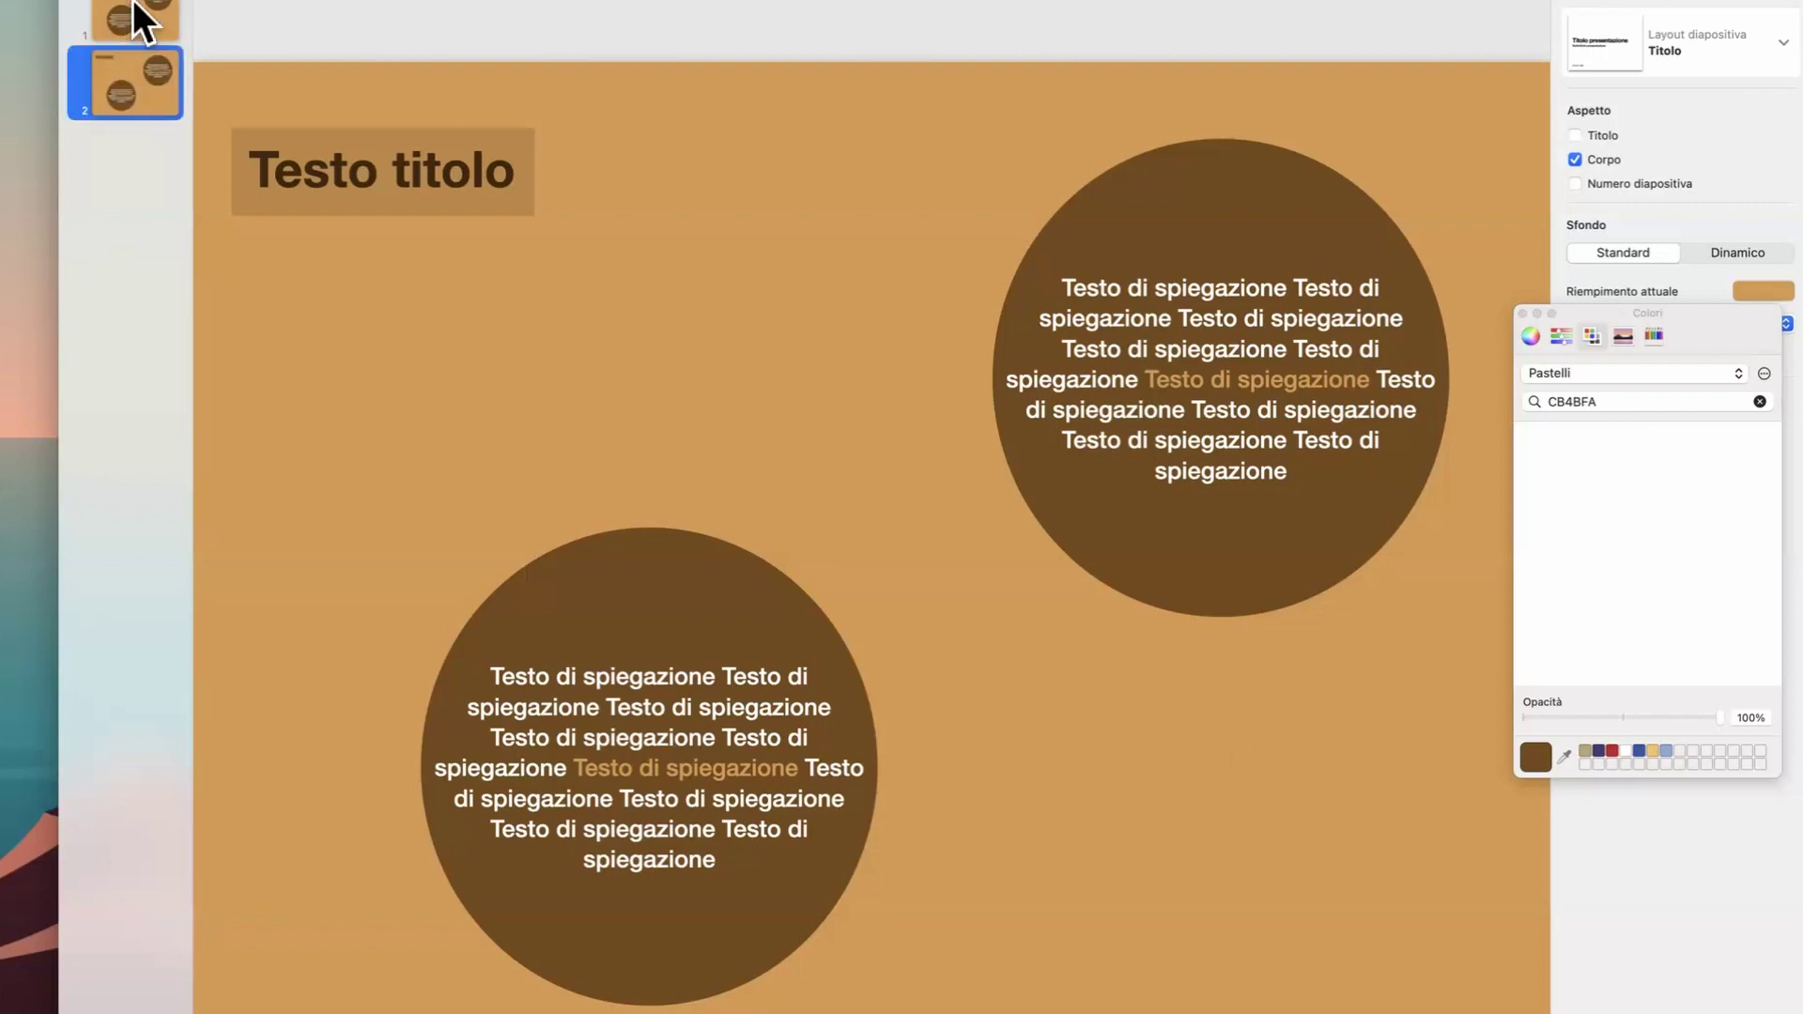